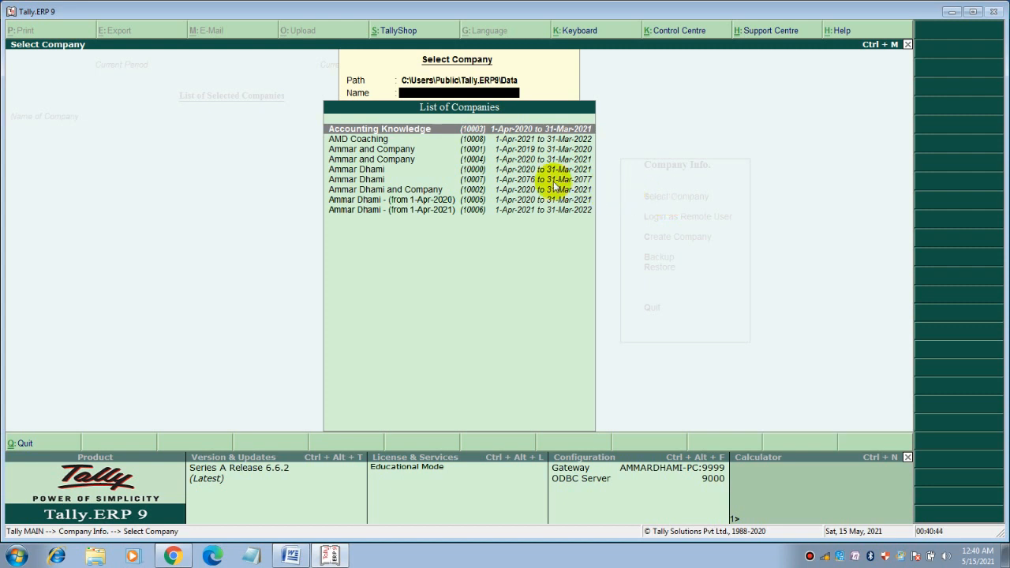
# Open the AMD Coaching company and log in with the user name and password
pyautogui.click(400, 141)
pyautogui.click(401, 140)
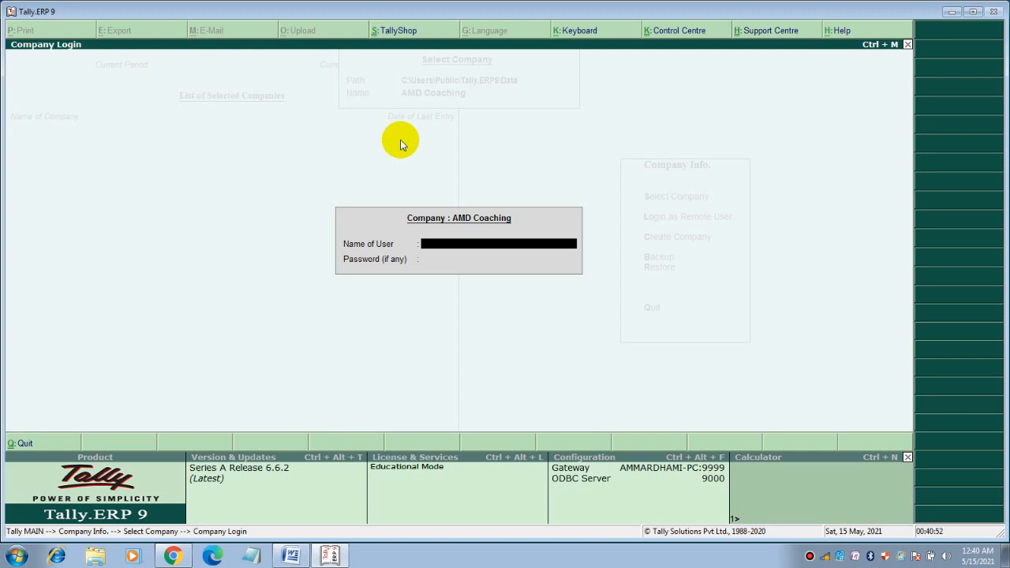
pyautogui.press('Return')
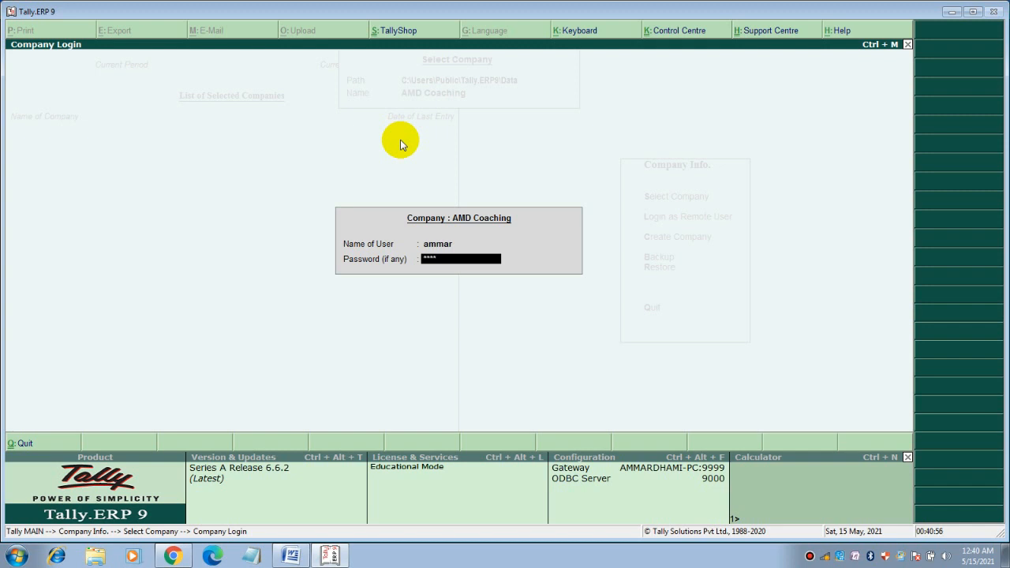
pyautogui.press('Return')
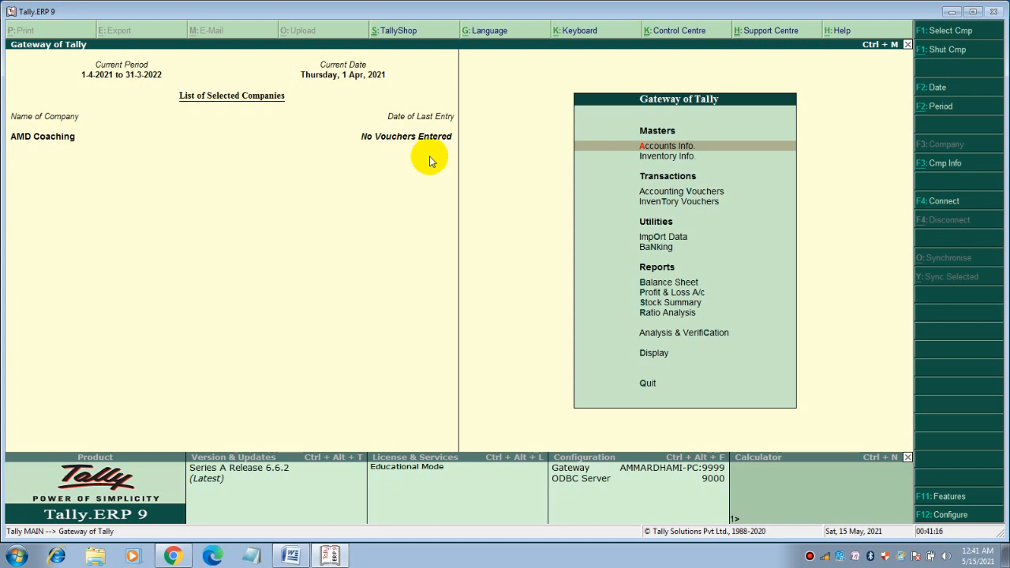
# Open Accounts Info., then review the Accounting Records notes in Word
pyautogui.press('Return')
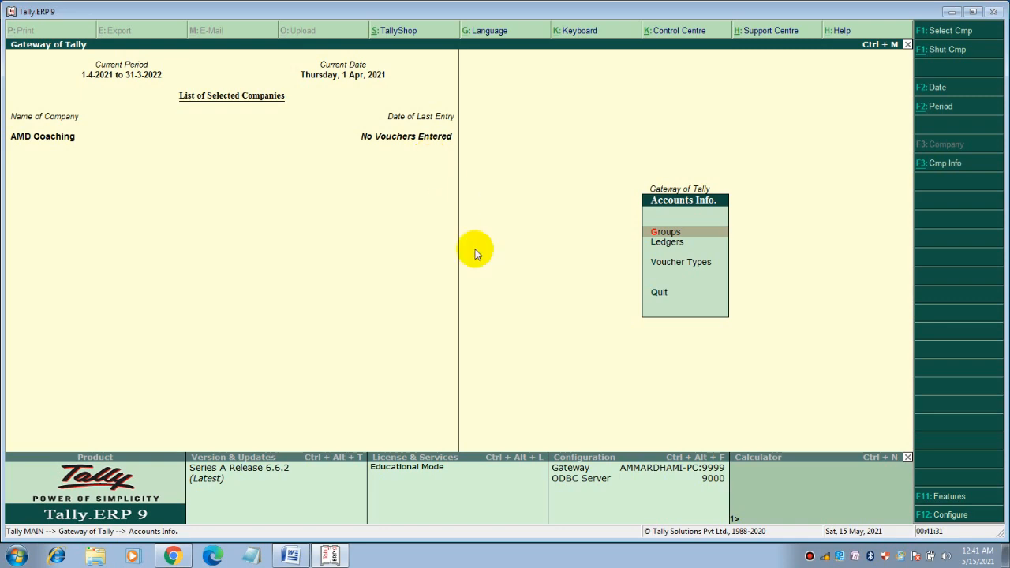
pyautogui.click(288, 555)
pyautogui.scroll(-9, 548, 235)
pyautogui.scroll(10, 548, 235)
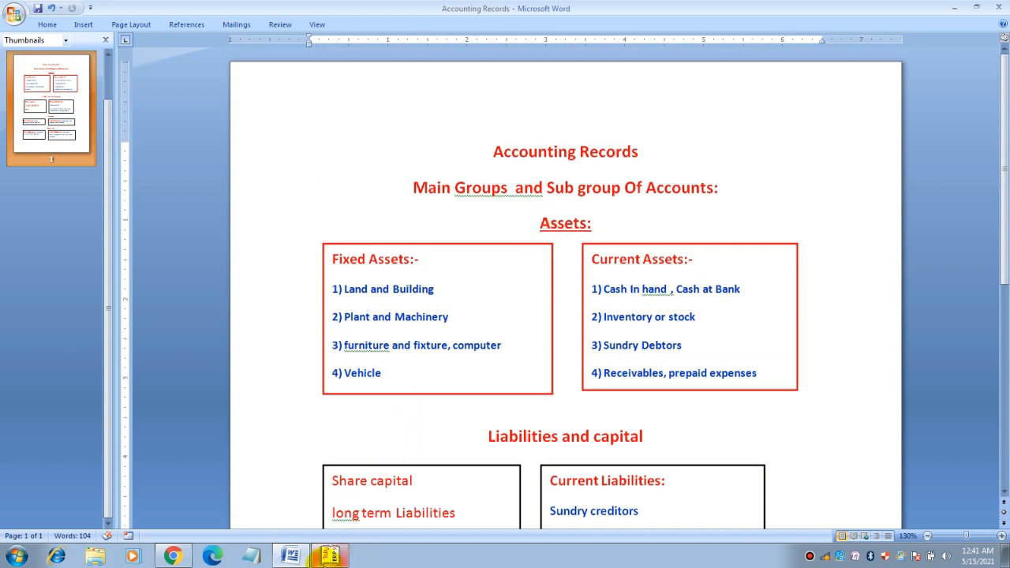
# Switch from Word back to the Tally.ERP 9 window
pyautogui.click(335, 555)
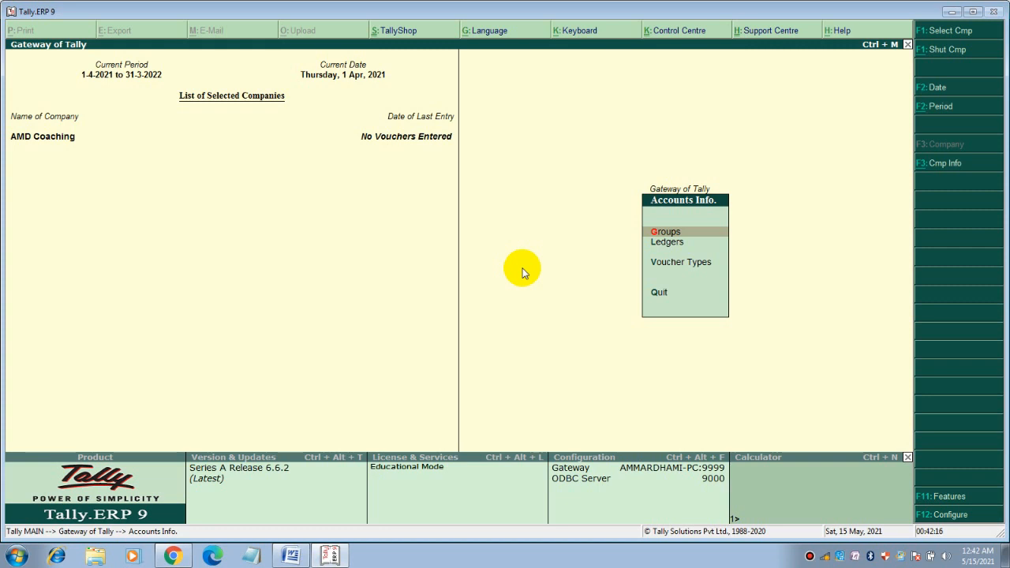
# Return to Gateway of Tally and open Accounts Info. > Groups
pyautogui.press('Escape')
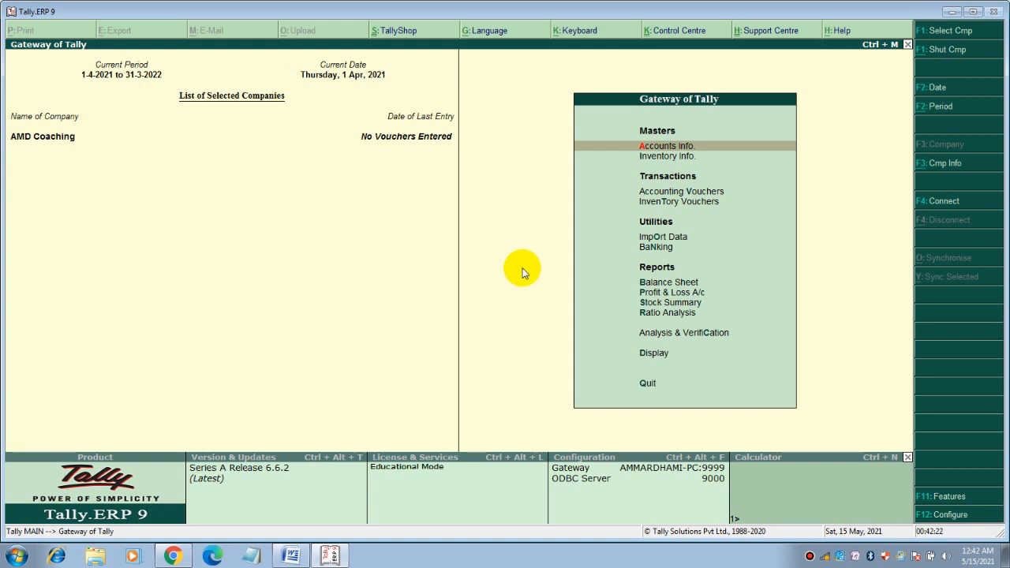
pyautogui.press('Down')
pyautogui.press('Down')
pyautogui.press('Down')
pyautogui.press('Down')
pyautogui.press('Down')
pyautogui.press('Down')
pyautogui.press('Down')
pyautogui.press('Down')
pyautogui.press('Down')
pyautogui.press('Down')
pyautogui.press('Down')
pyautogui.press('Down')
pyautogui.press('Up')
pyautogui.press('Up')
pyautogui.press('Up')
pyautogui.press('Up')
pyautogui.press('Up')
pyautogui.press('Up')
pyautogui.press('Up')
pyautogui.press('Up')
pyautogui.press('Up')
pyautogui.press('Up')
pyautogui.press('Up')
pyautogui.press('Up')
pyautogui.press('Return')
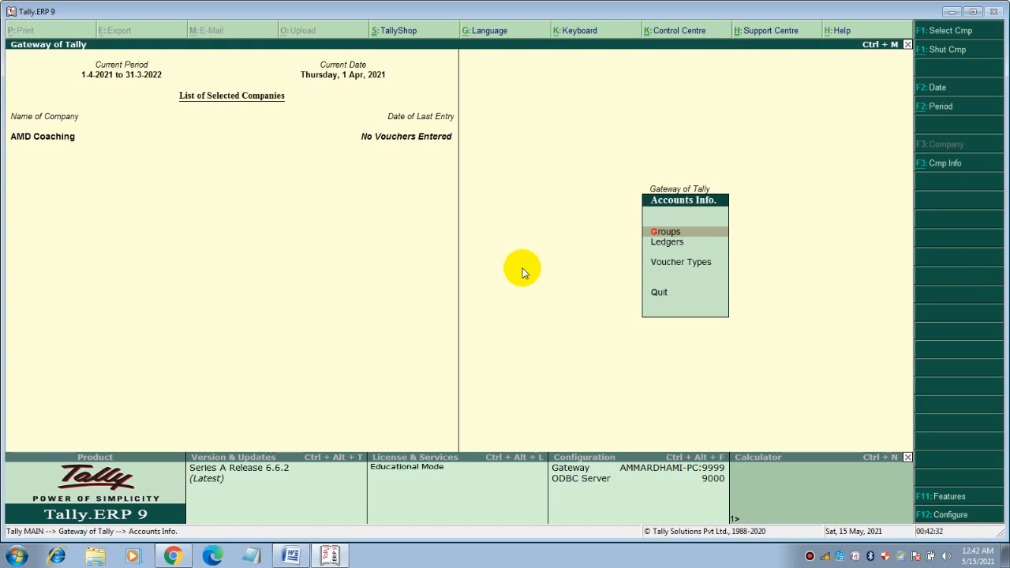
pyautogui.press('Return')
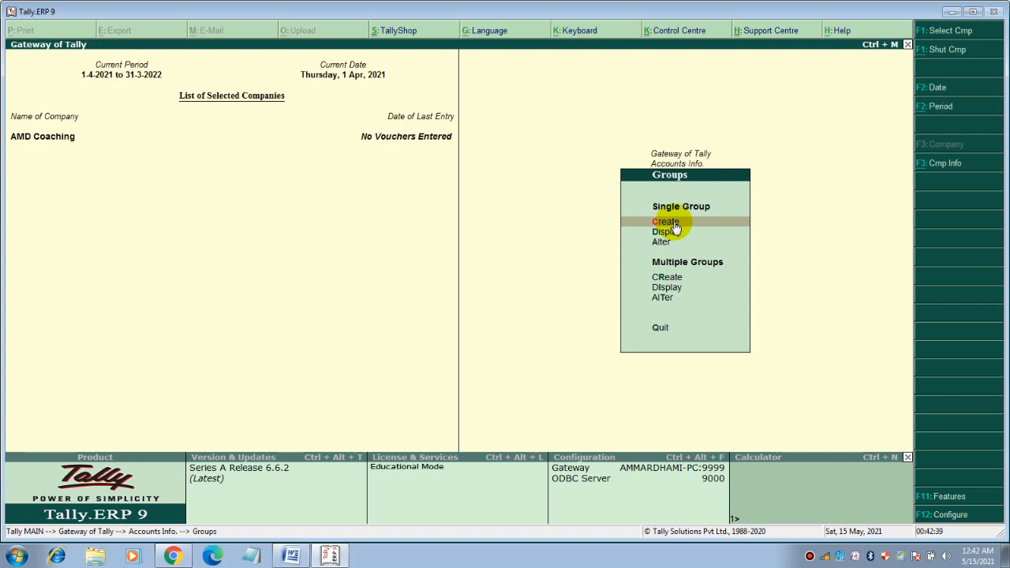
# Create group 'Shareholder' under Capital Account with default settings, then exit group creation
pyautogui.click(675, 227)
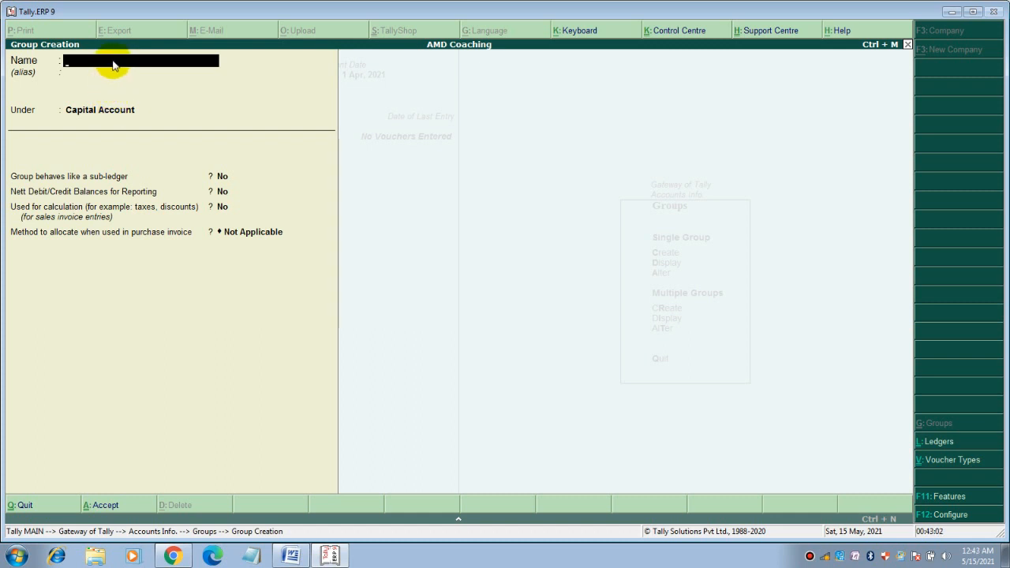
pyautogui.write('Shareholder')
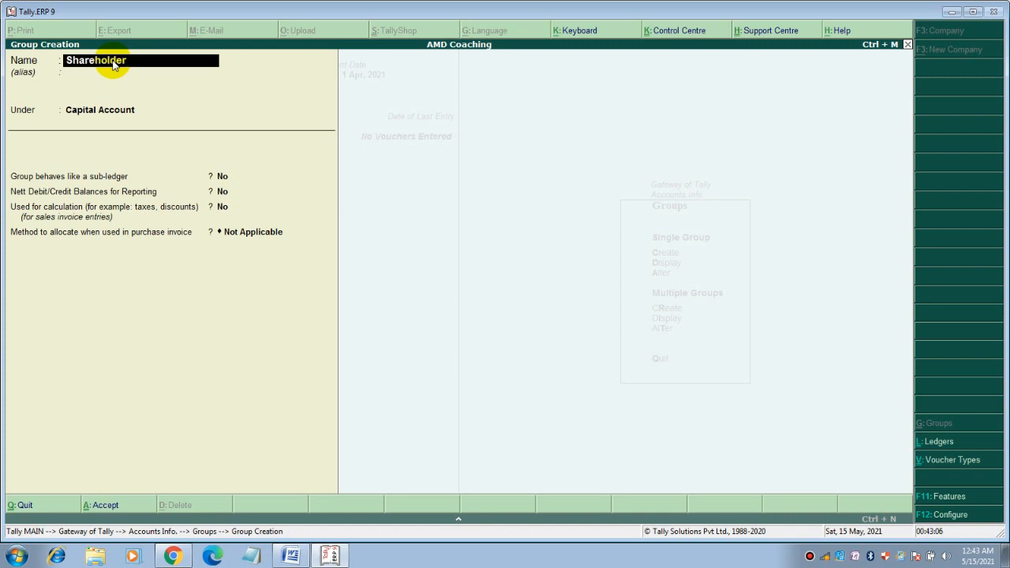
pyautogui.press('Return')
pyautogui.press('Return')
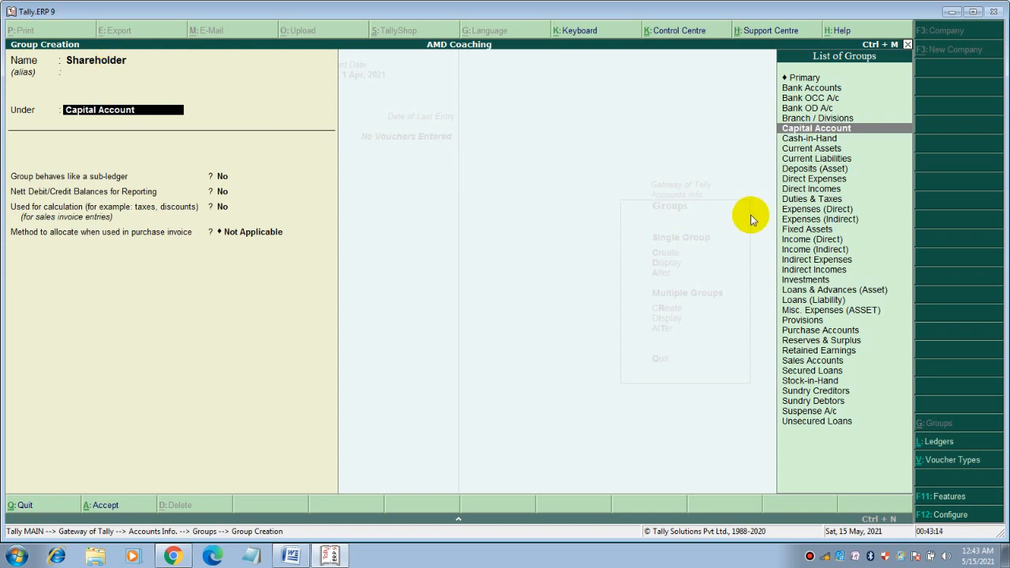
pyautogui.click(802, 128)
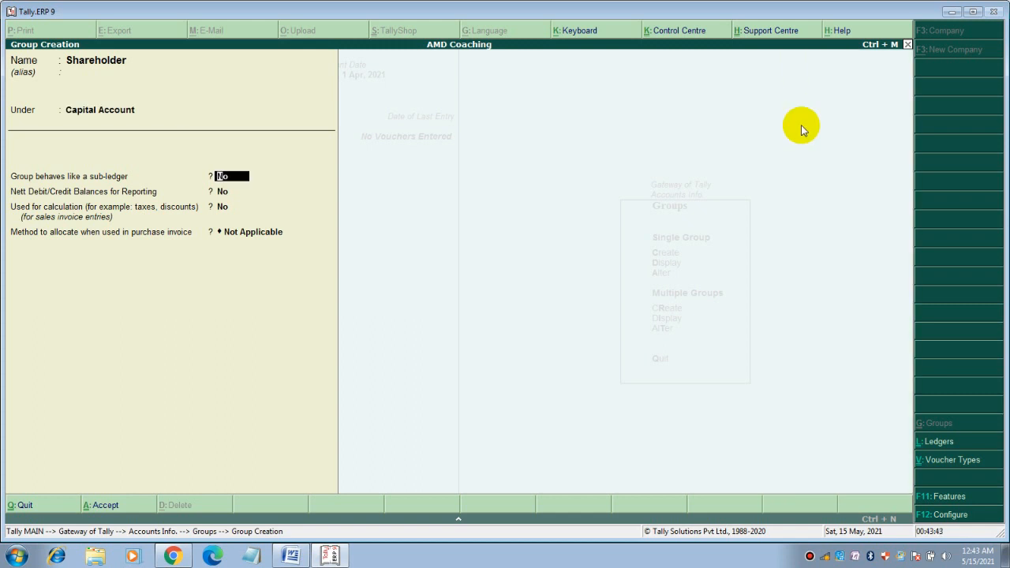
pyautogui.press('Return')
pyautogui.press('Return')
pyautogui.press('Return')
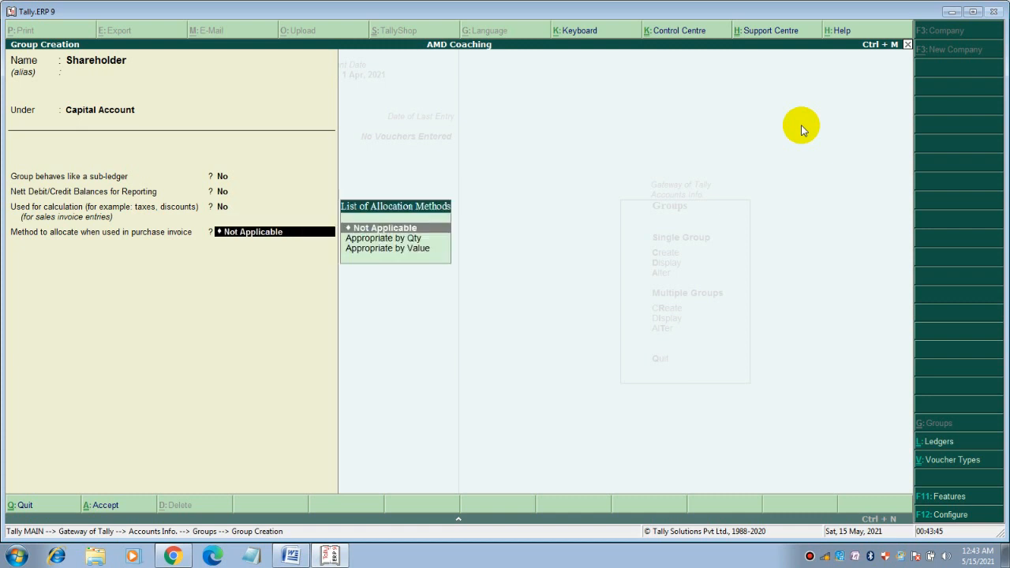
pyautogui.press('Return')
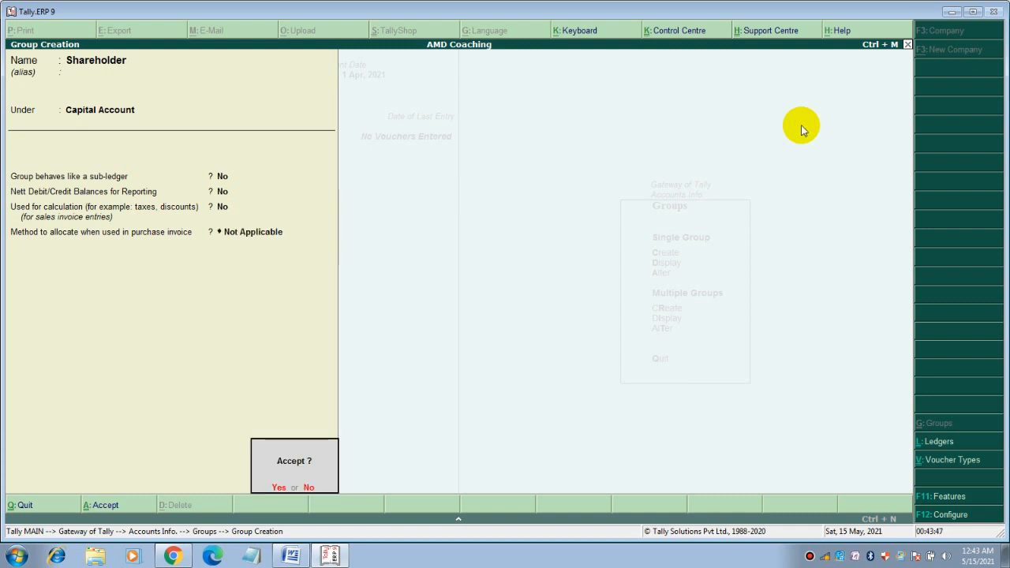
pyautogui.press('Return')
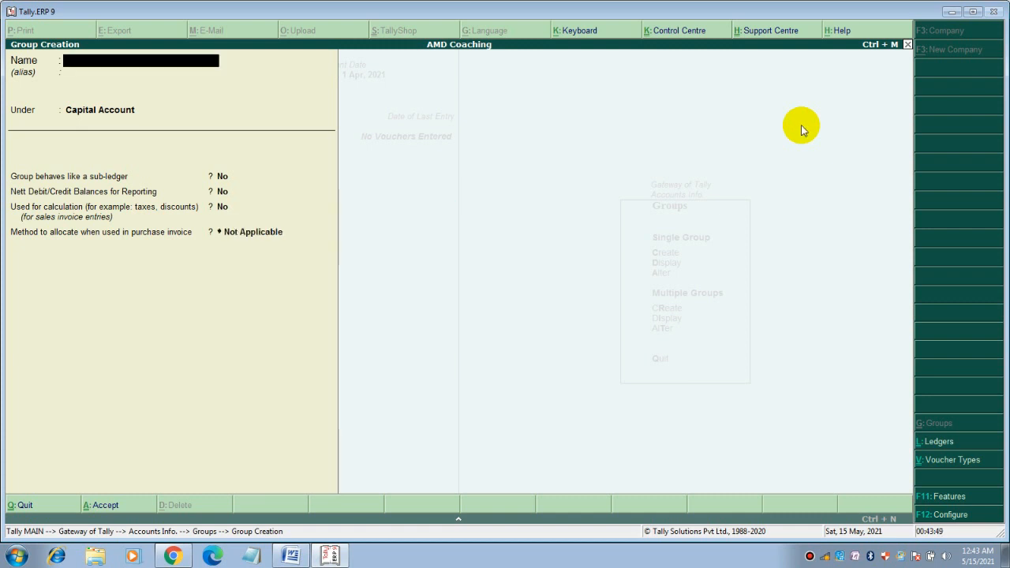
pyautogui.press('Escape')
pyautogui.press('Return')
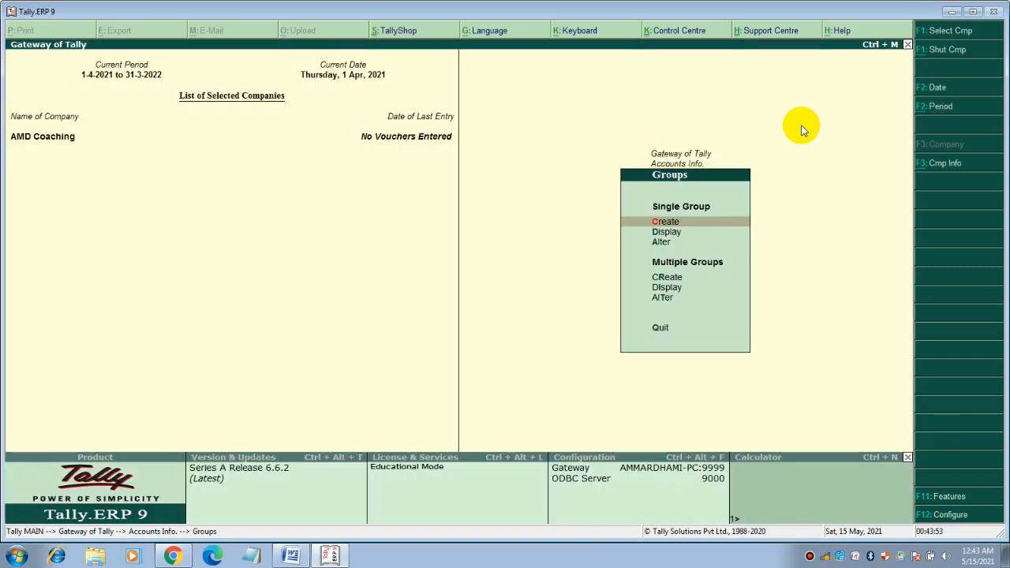
# Display the Shareholder group's details
pyautogui.press('Down')
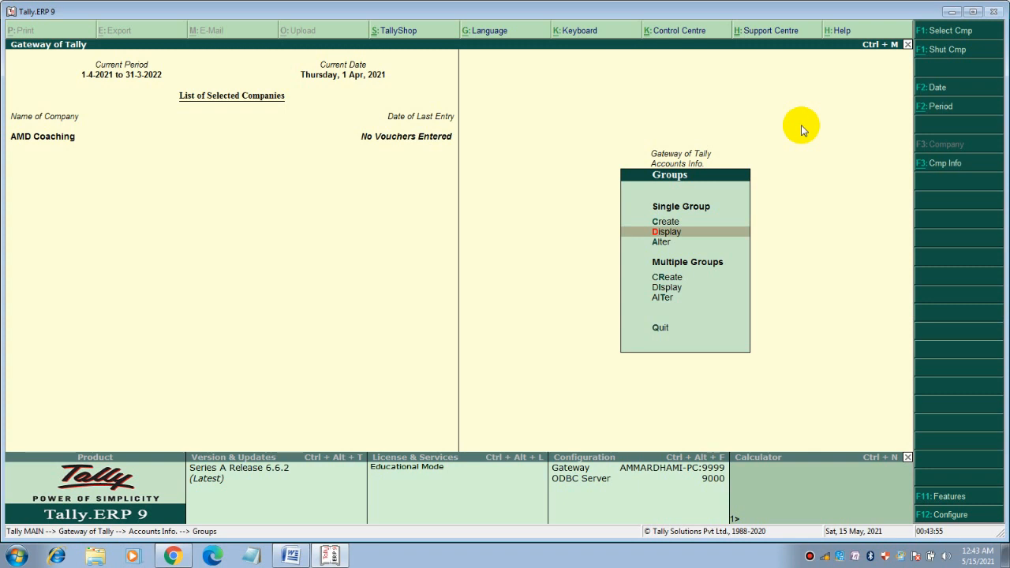
pyautogui.press('Return')
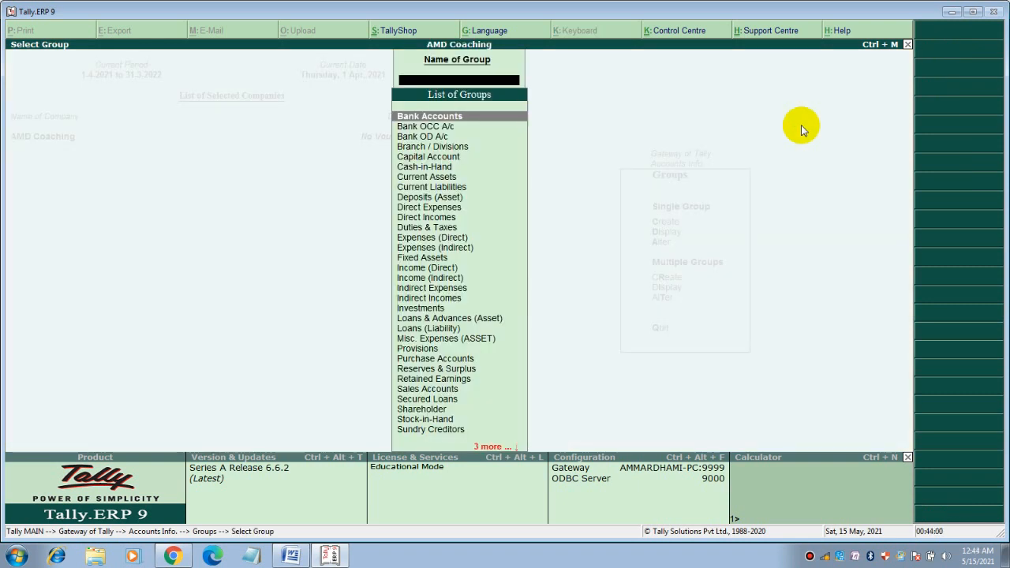
pyautogui.write('S')
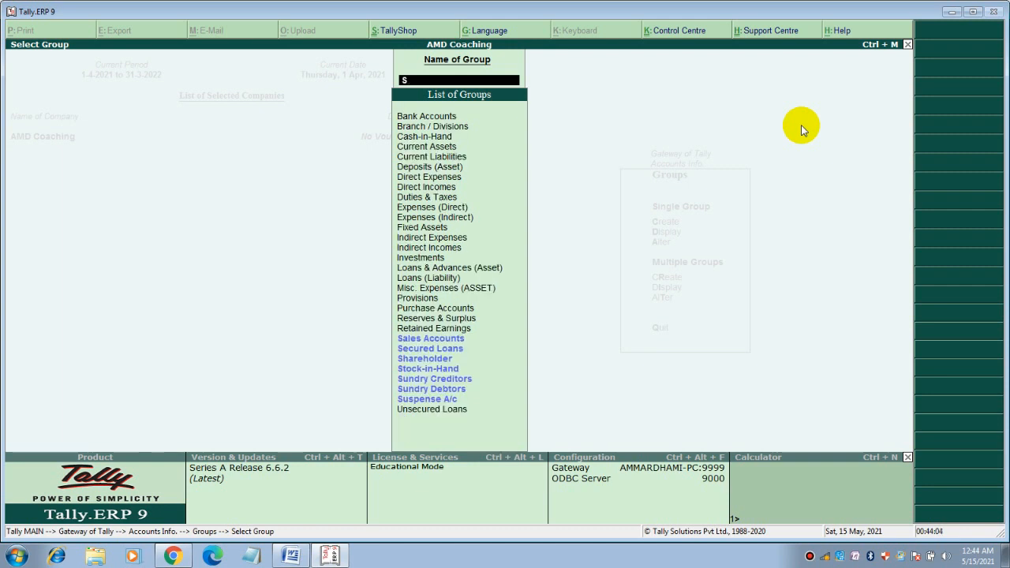
pyautogui.press('Down')
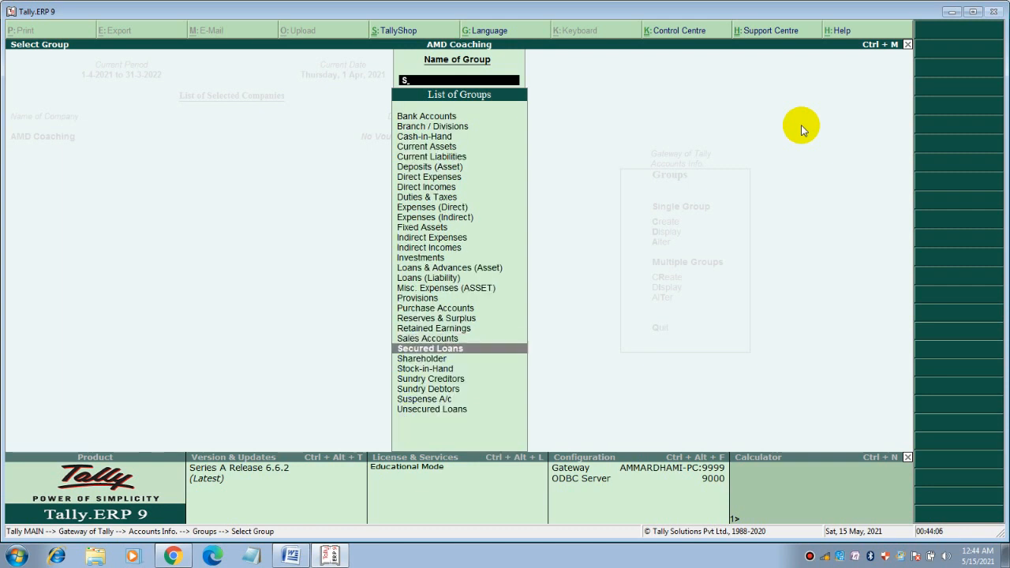
pyautogui.press('Down')
pyautogui.press('Return')
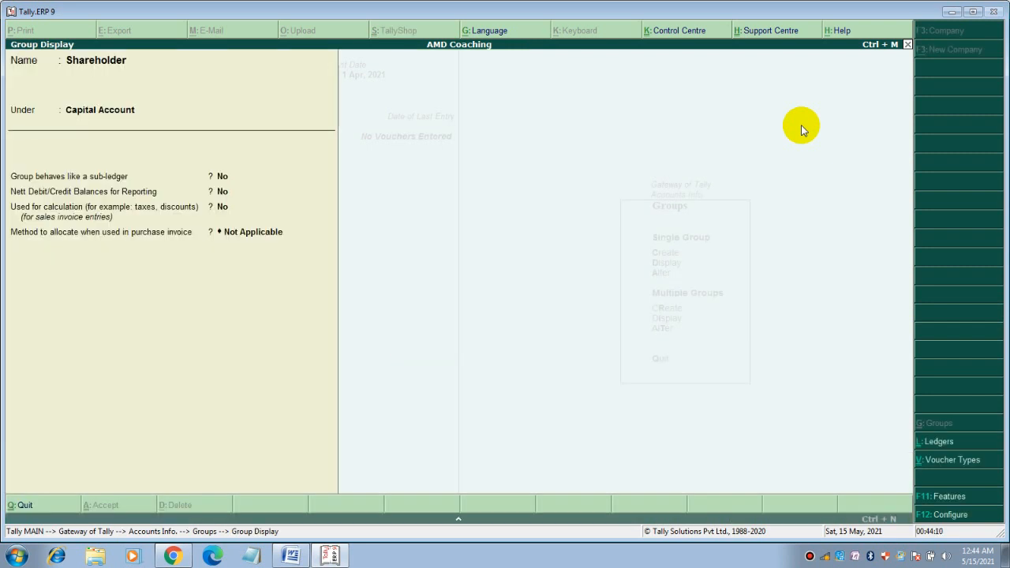
# Back out to the Groups menu and choose to alter a single group
pyautogui.press('Escape')
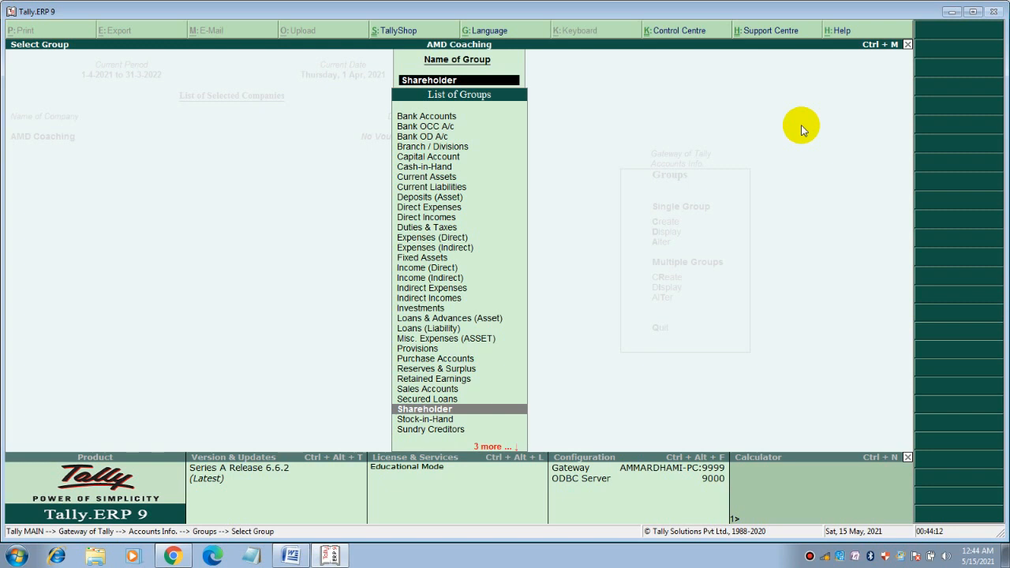
pyautogui.press('Escape')
pyautogui.press('Escape')
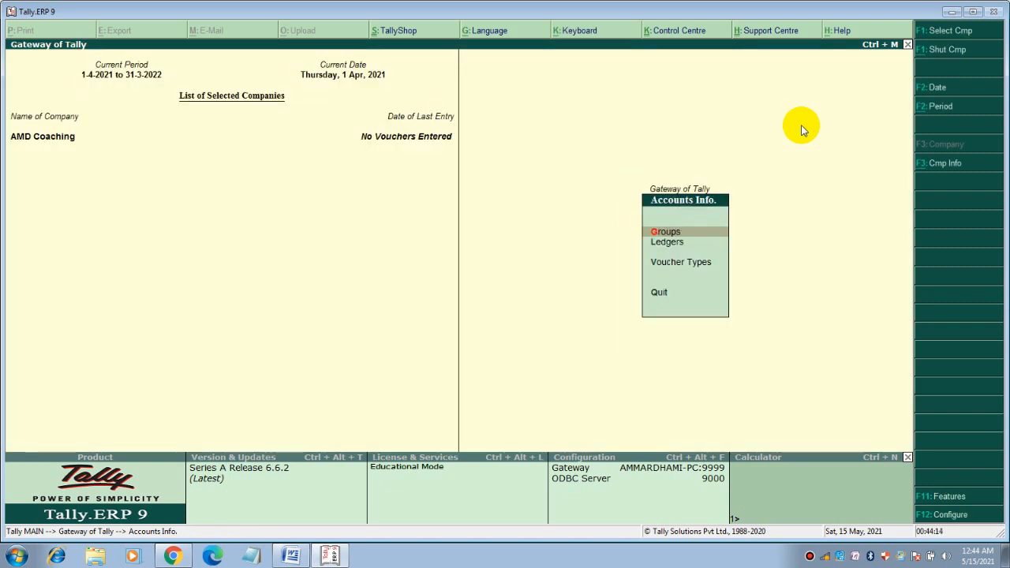
pyautogui.press('Return')
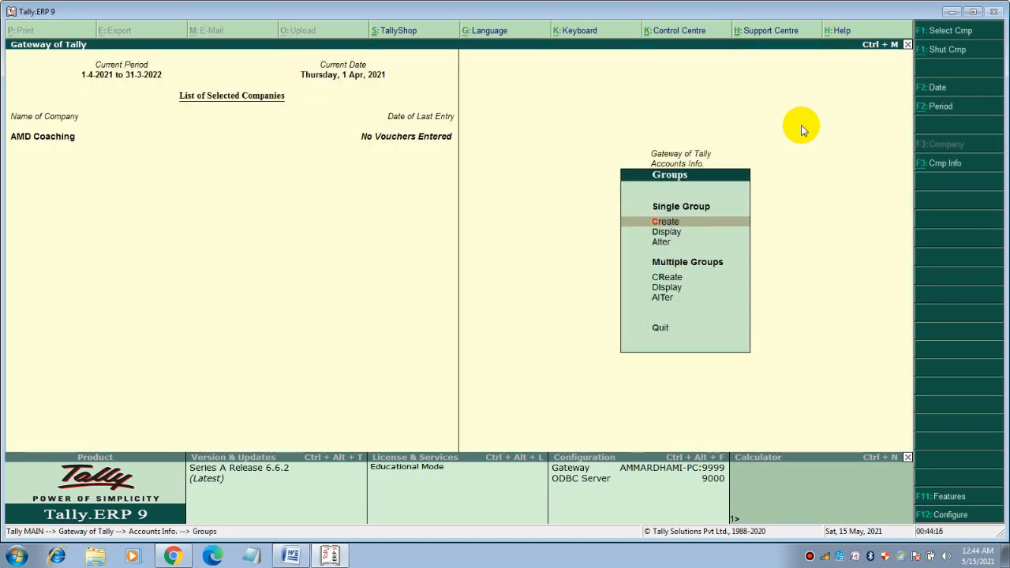
pyautogui.press('Down')
pyautogui.press('Down')
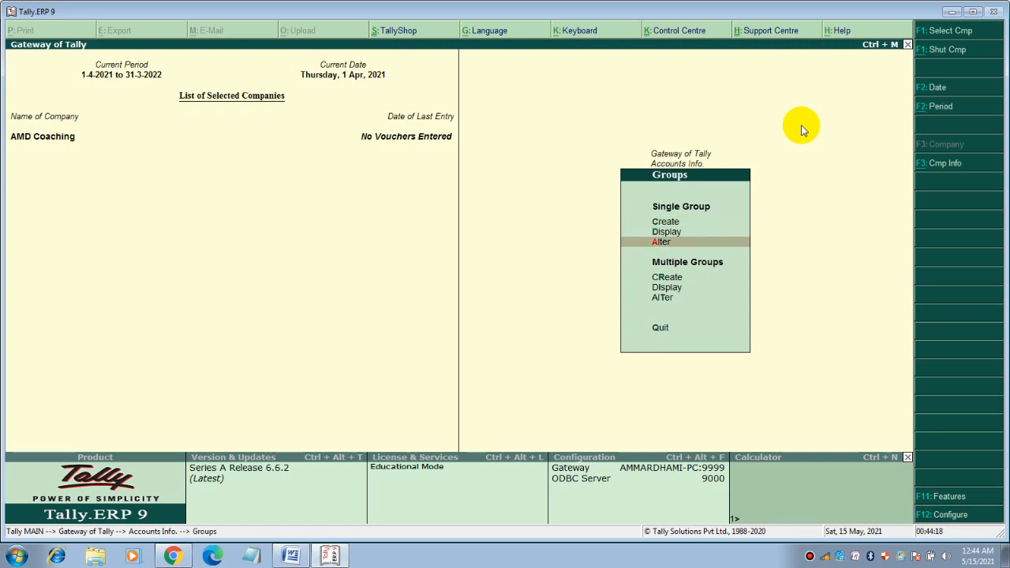
pyautogui.press('Return')
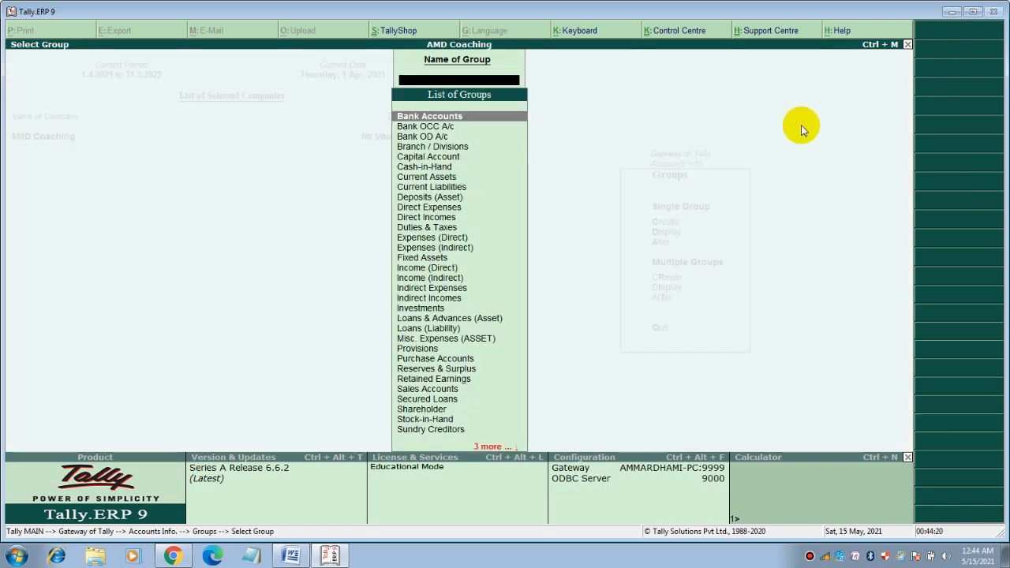
# Open Shareholder in Group Alteration and delete it with Alt+D, confirming Yes
pyautogui.write('S')
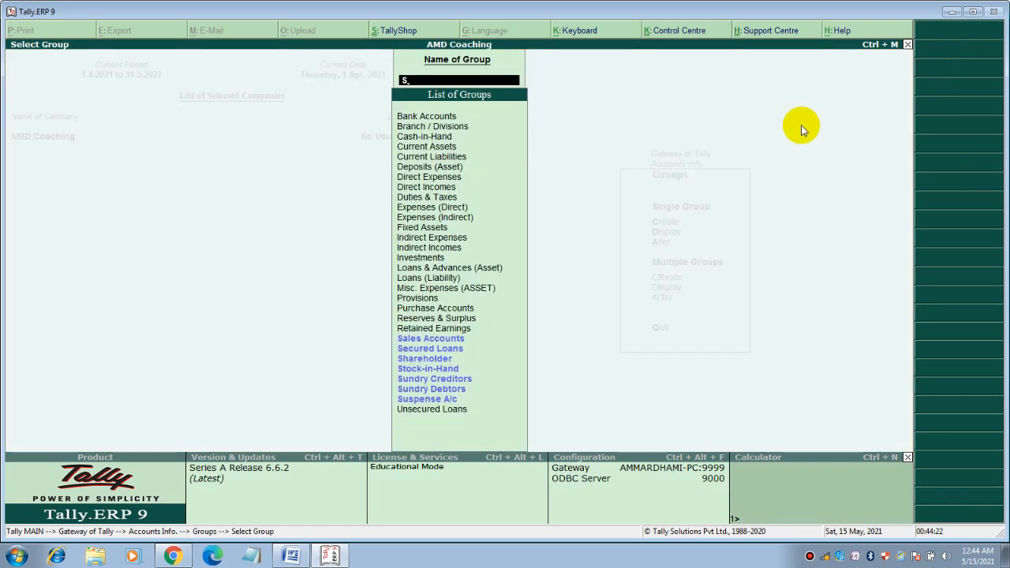
pyautogui.press('Down')
pyautogui.press('Down')
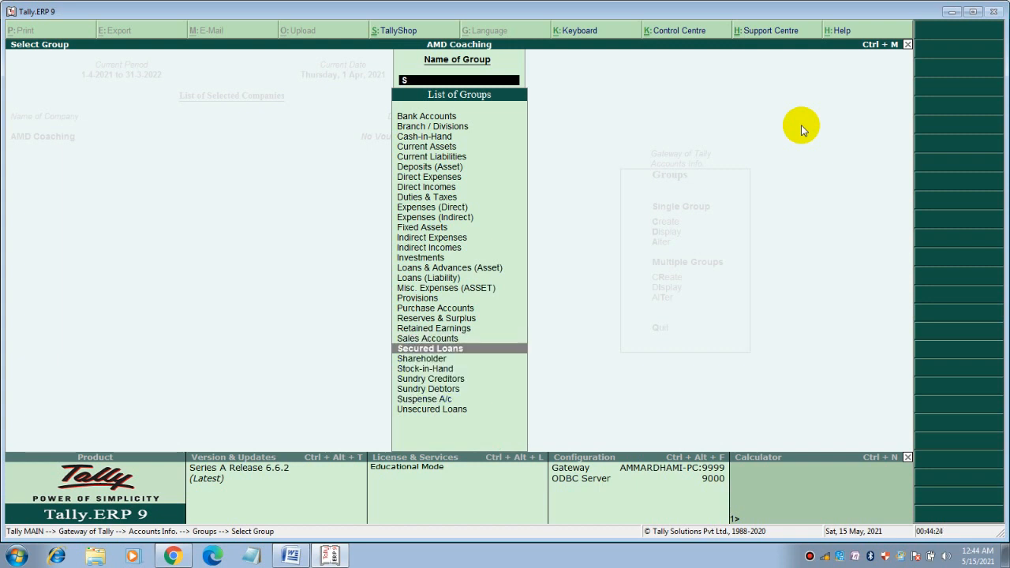
pyautogui.press('Return')
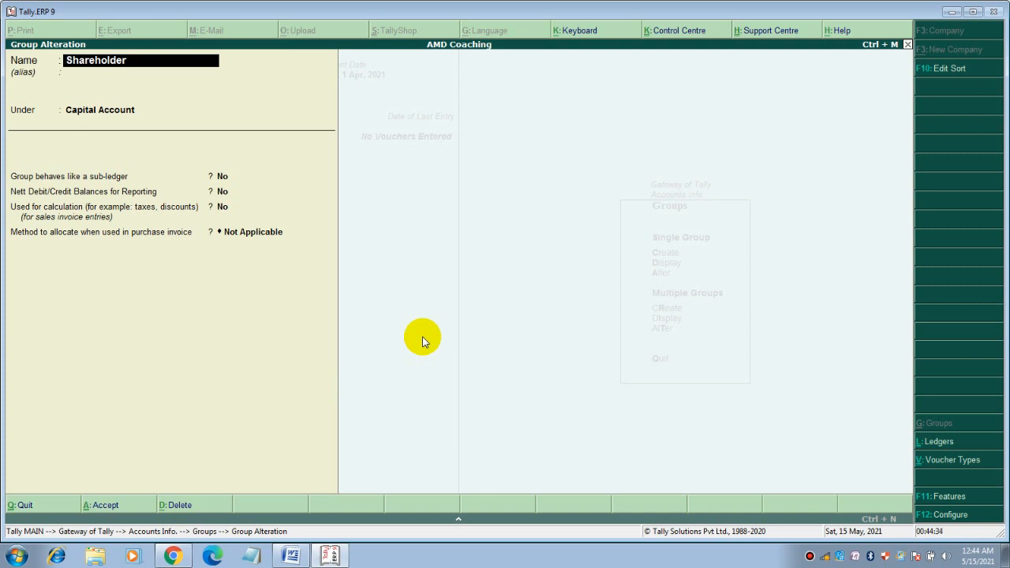
pyautogui.hotkey('alt', 'd')
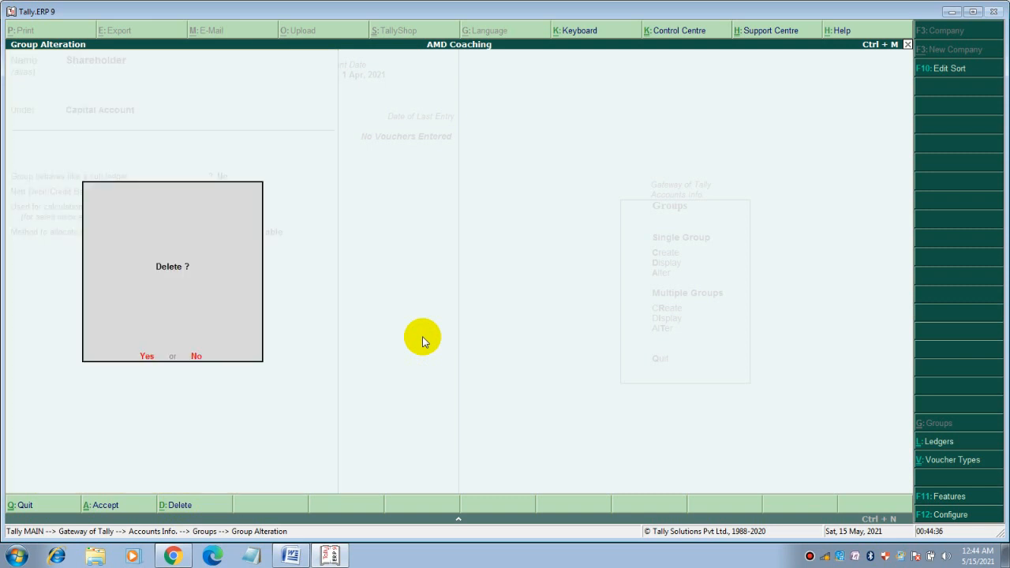
pyautogui.press('Return')
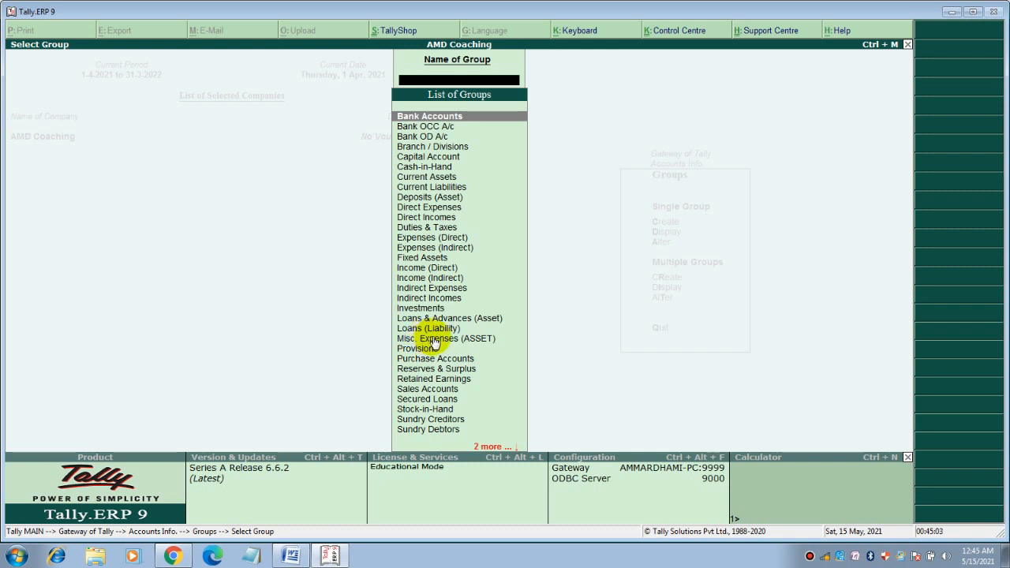
# Back out to Accounts Info. and open the Ledgers menu
pyautogui.press('Escape')
pyautogui.press('Escape')
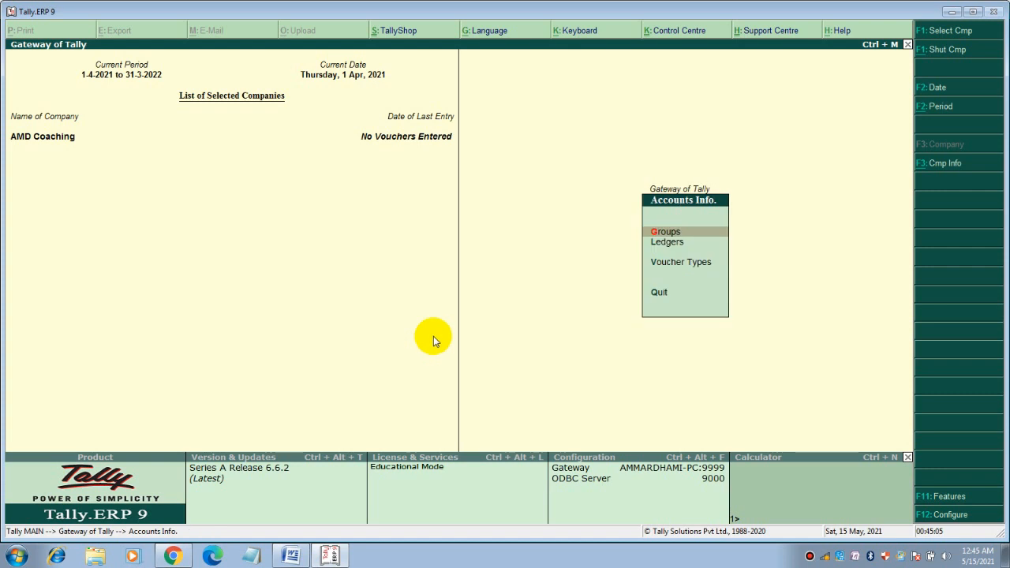
pyautogui.press('Escape')
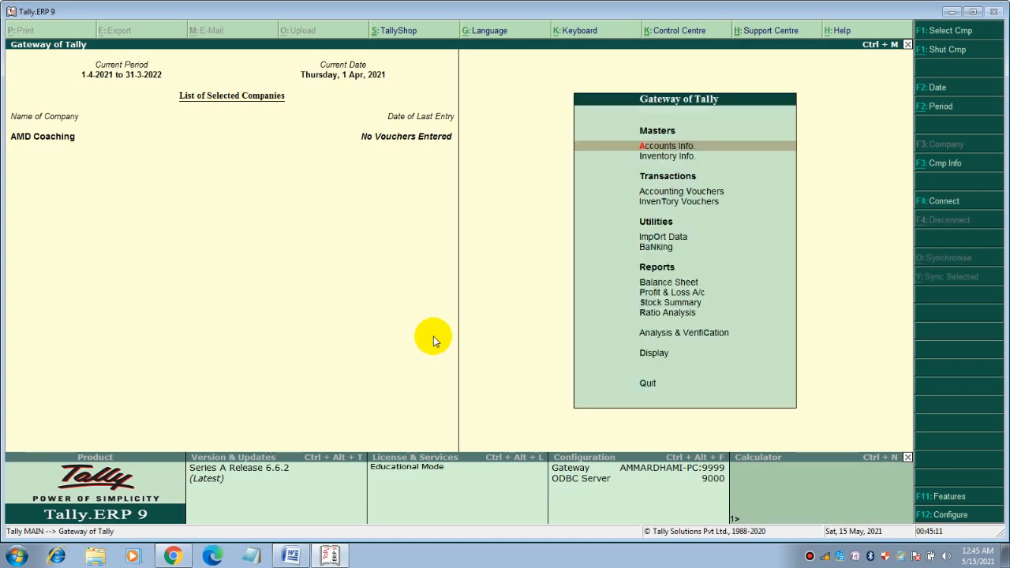
pyautogui.press('Return')
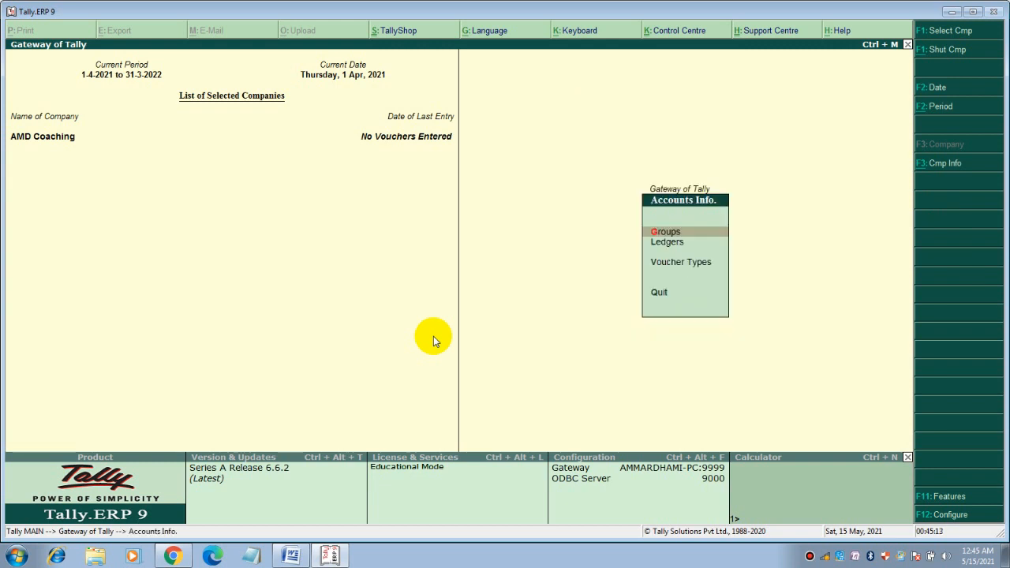
pyautogui.press('Down')
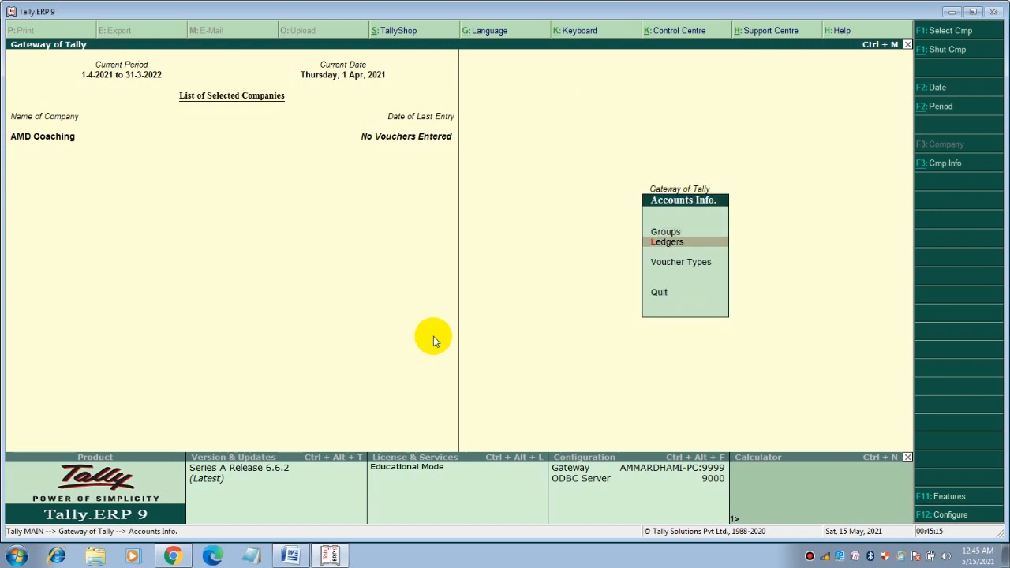
pyautogui.press('Return')
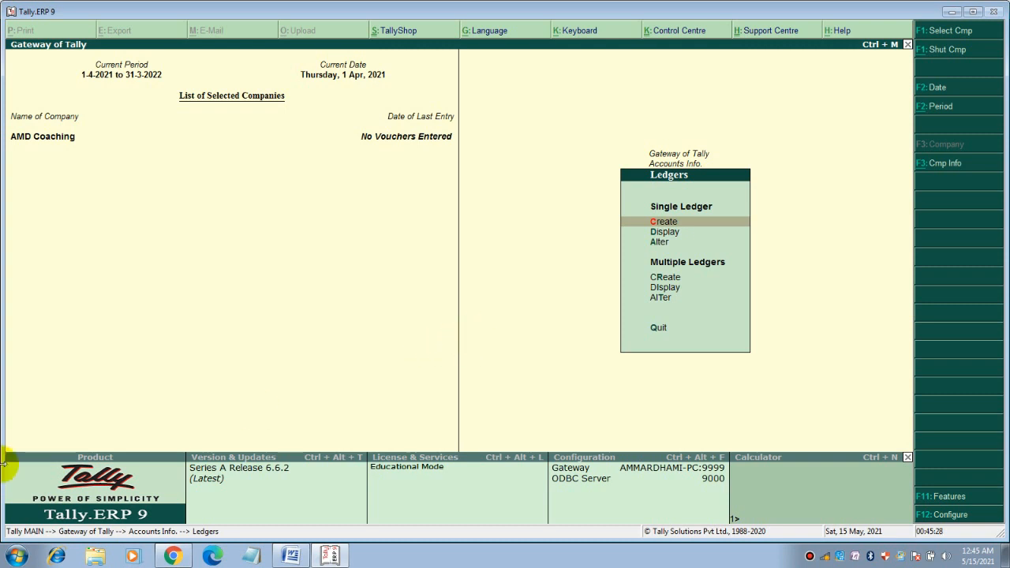
pyautogui.moveTo(329, 557)
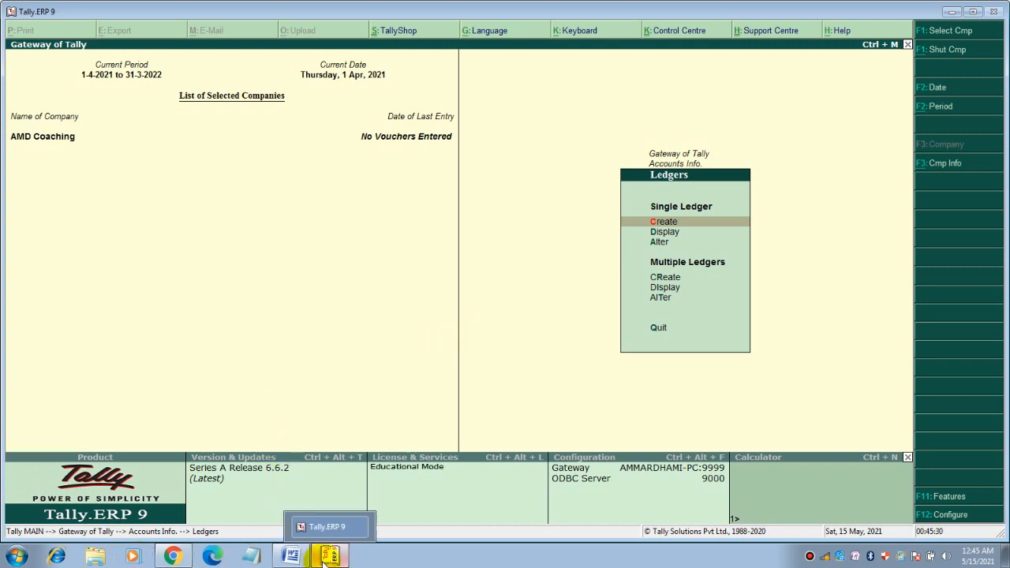
# Minimize Tally and scroll through the Accounting Records groupings in Word
pyautogui.click(328, 557)
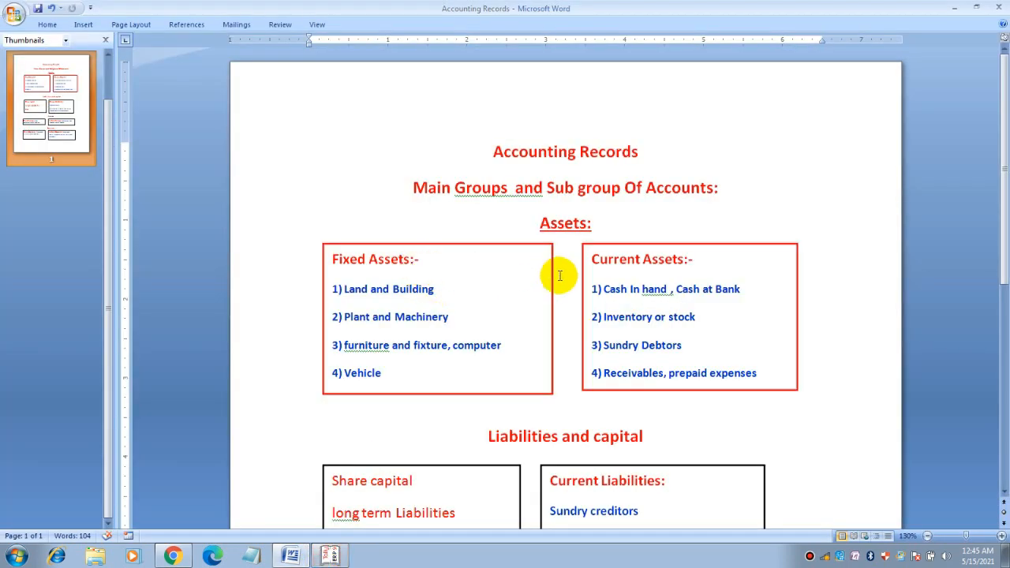
pyautogui.scroll(-3, 628, 273)
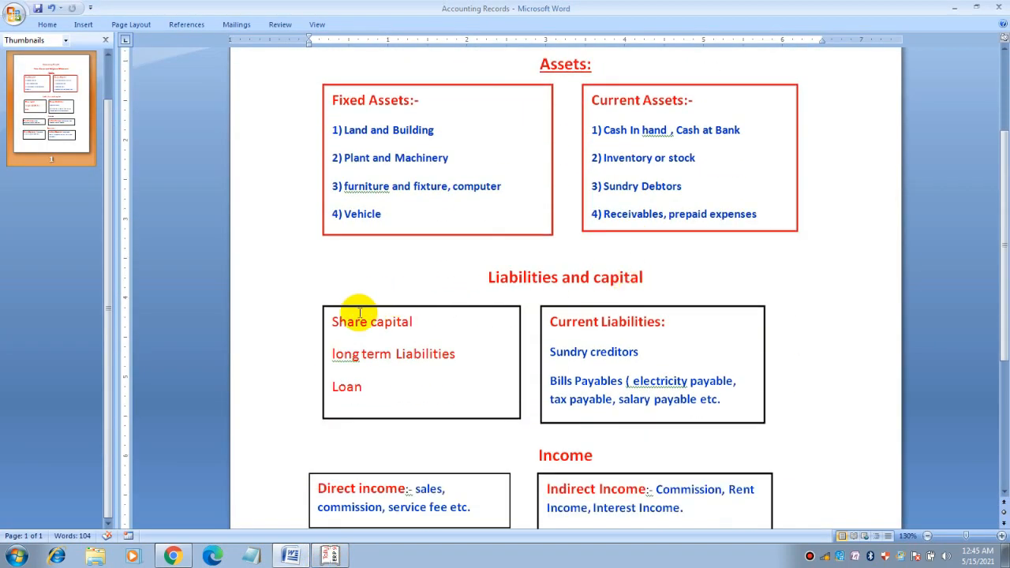
pyautogui.scroll(-3, 523, 360)
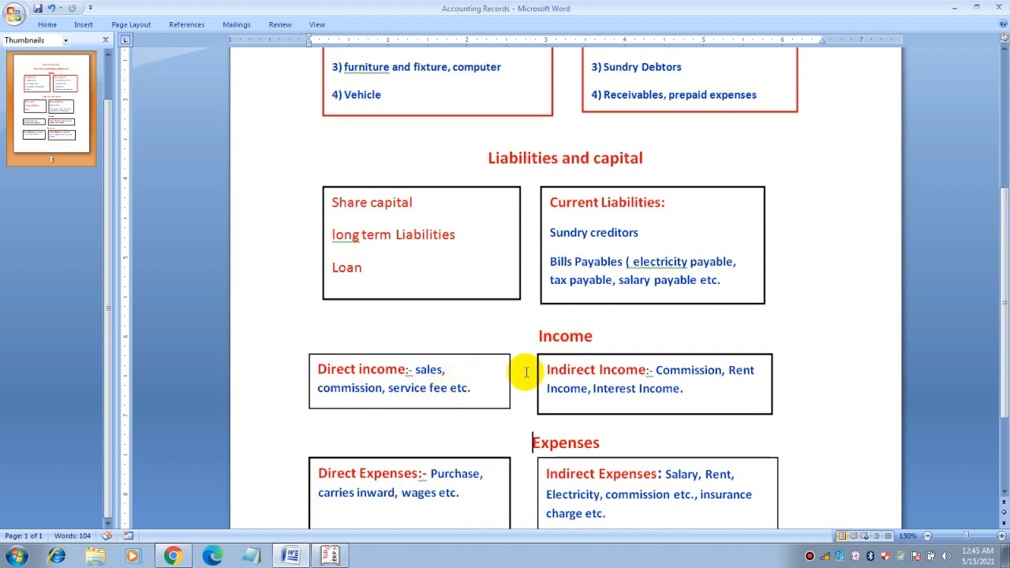
pyautogui.scroll(-3, 532, 368)
pyautogui.scroll(9, 520, 337)
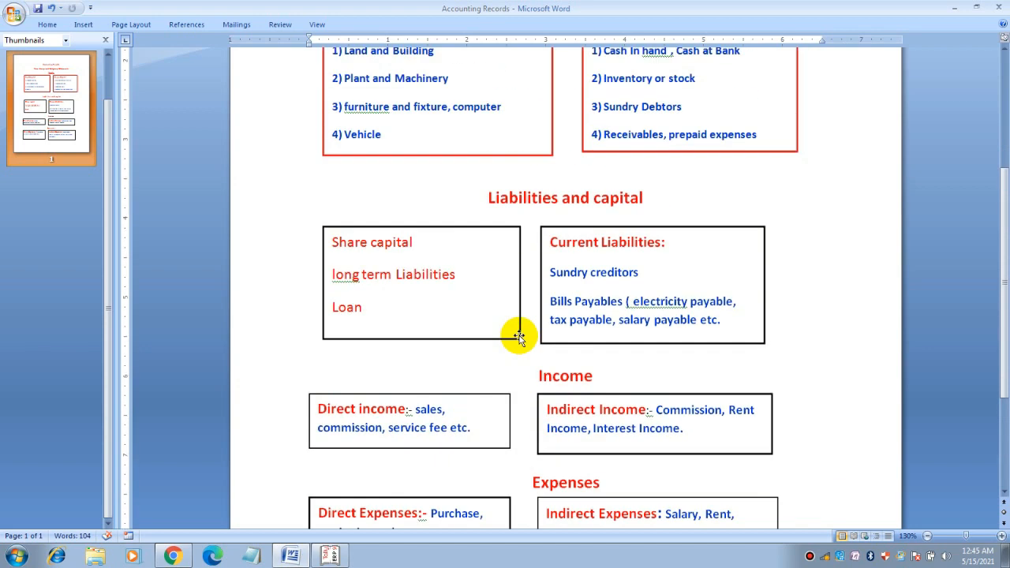
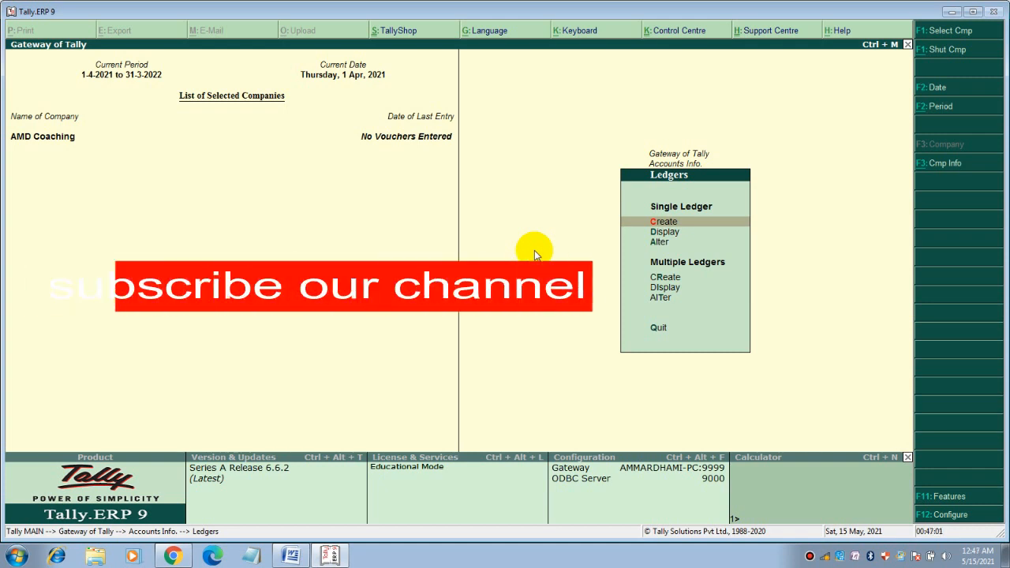
# Open a blank Ledger Creation form from Create under Single Ledger
pyautogui.press('Return')
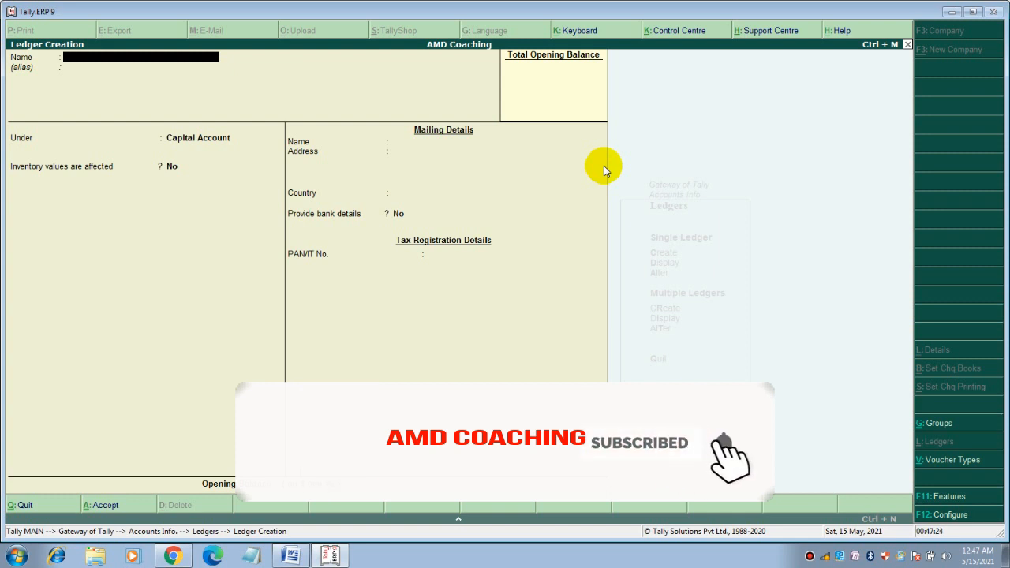
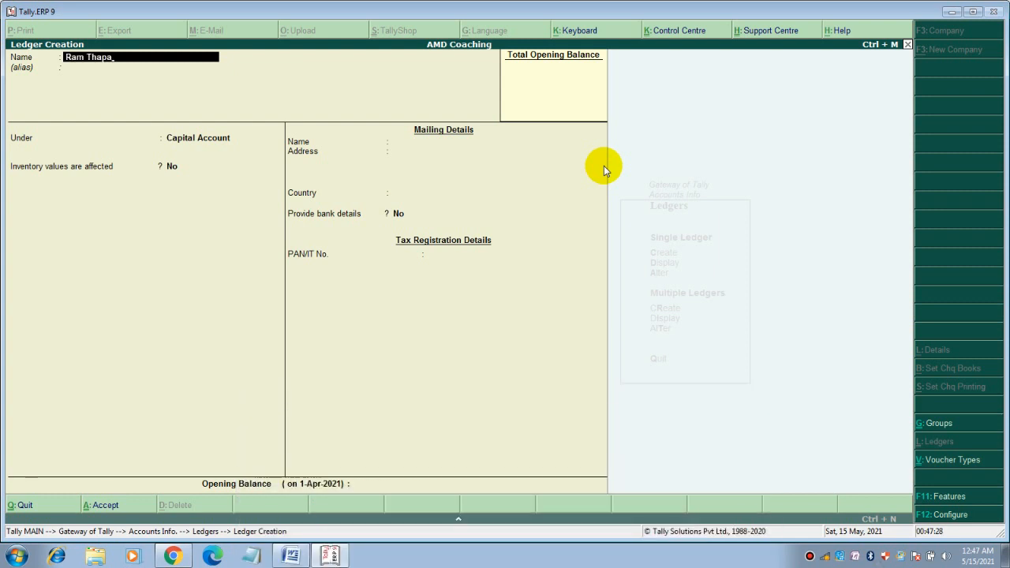
# Save the first owner's Capital Account ledger with address Kathmandu and a 1,00,000 Cr opening balance
pyautogui.press('Return')
pyautogui.press('Return')
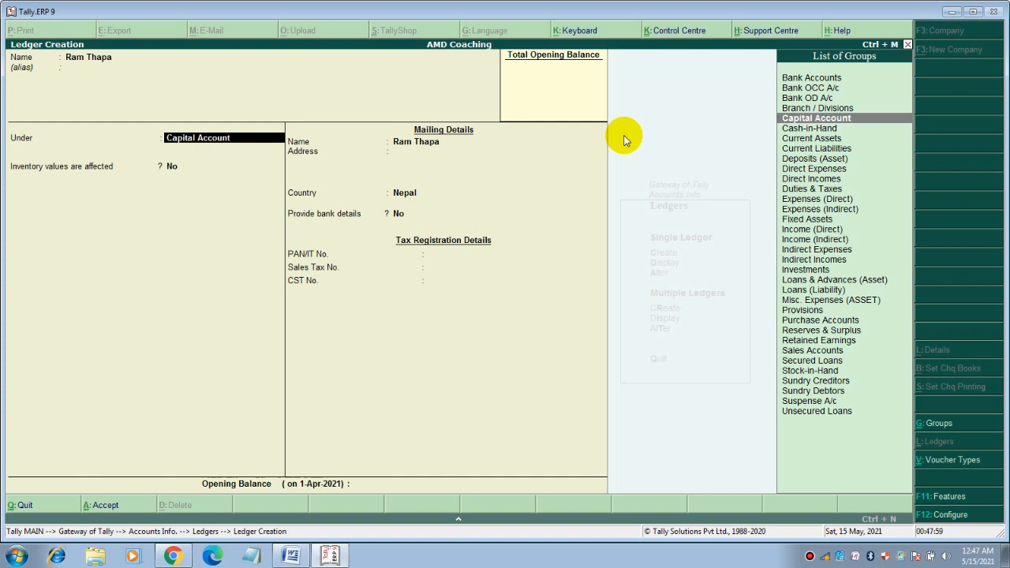
pyautogui.press('Return')
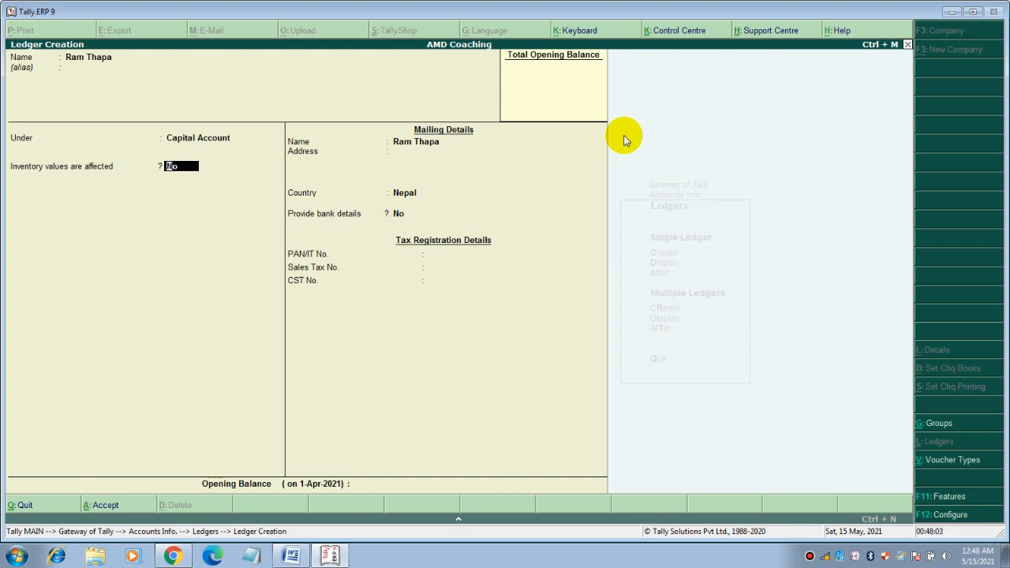
pyautogui.press('Return')
pyautogui.press('Return')
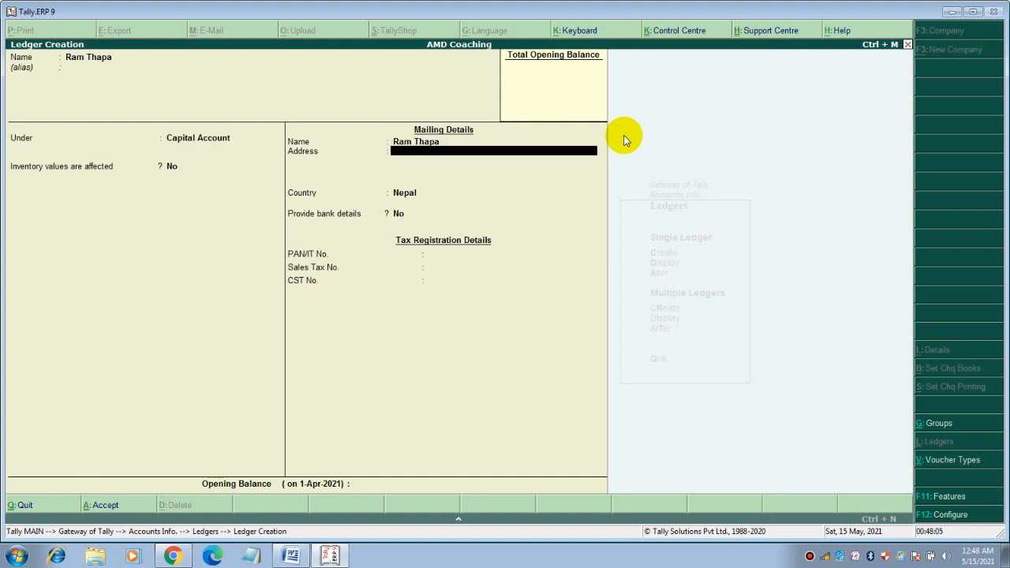
pyautogui.write('Kathmandu')
pyautogui.press('Return')
pyautogui.press('Return')
pyautogui.press('Return')
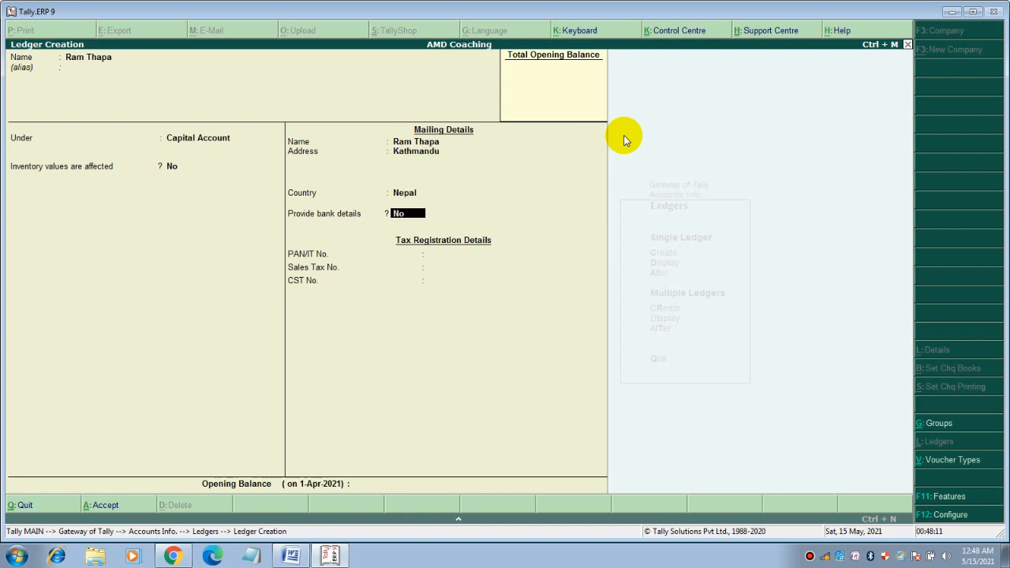
pyautogui.press('Return')
pyautogui.press('Return')
pyautogui.press('Return')
pyautogui.press('Return')
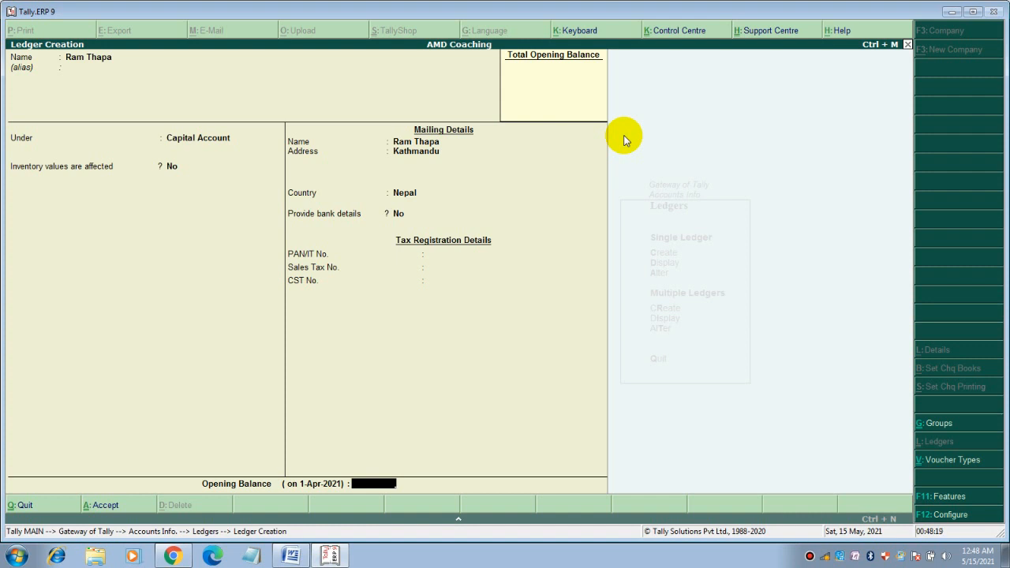
pyautogui.write('100000')
pyautogui.press('Return')
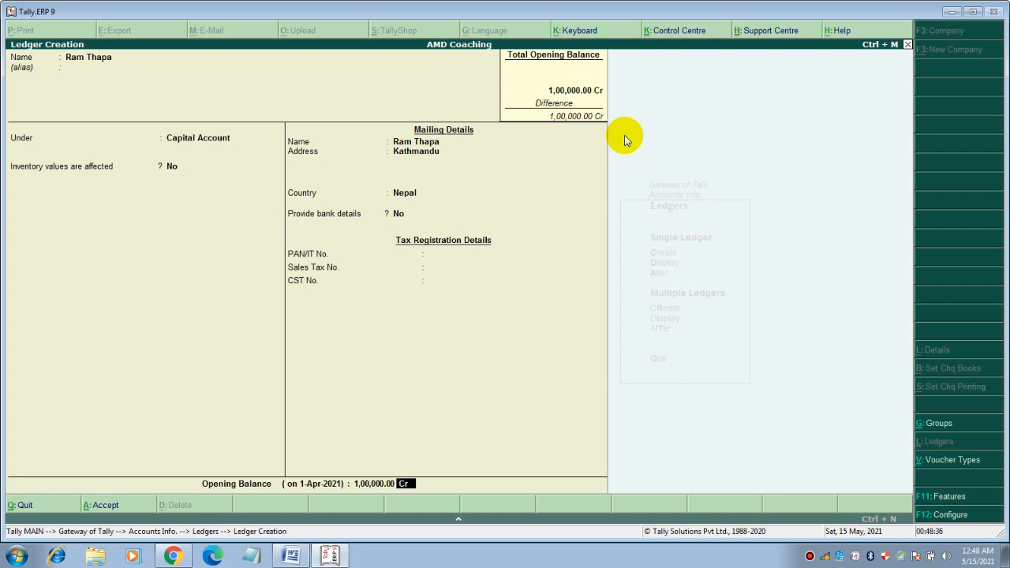
pyautogui.press('Return')
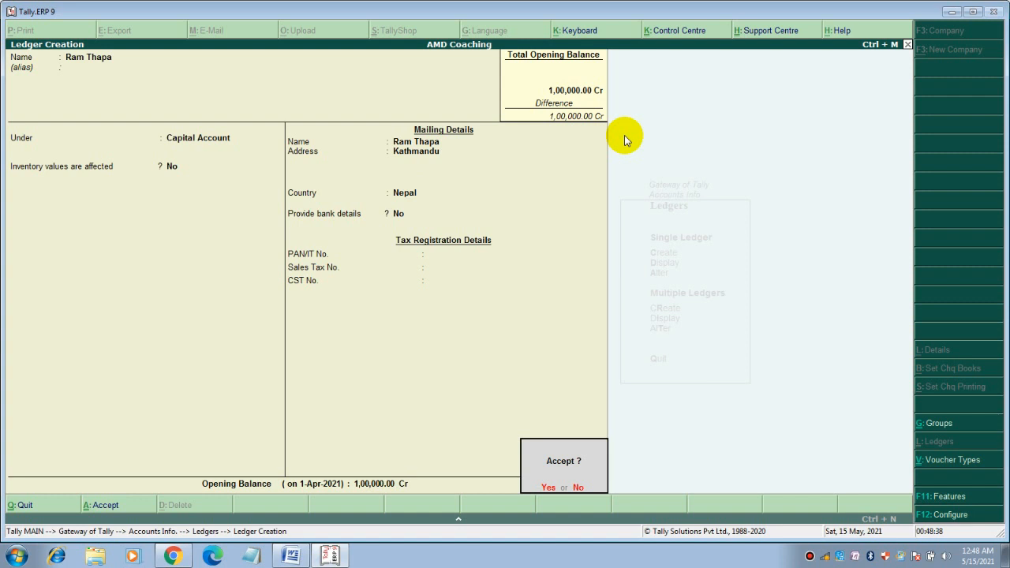
pyautogui.press('Return')
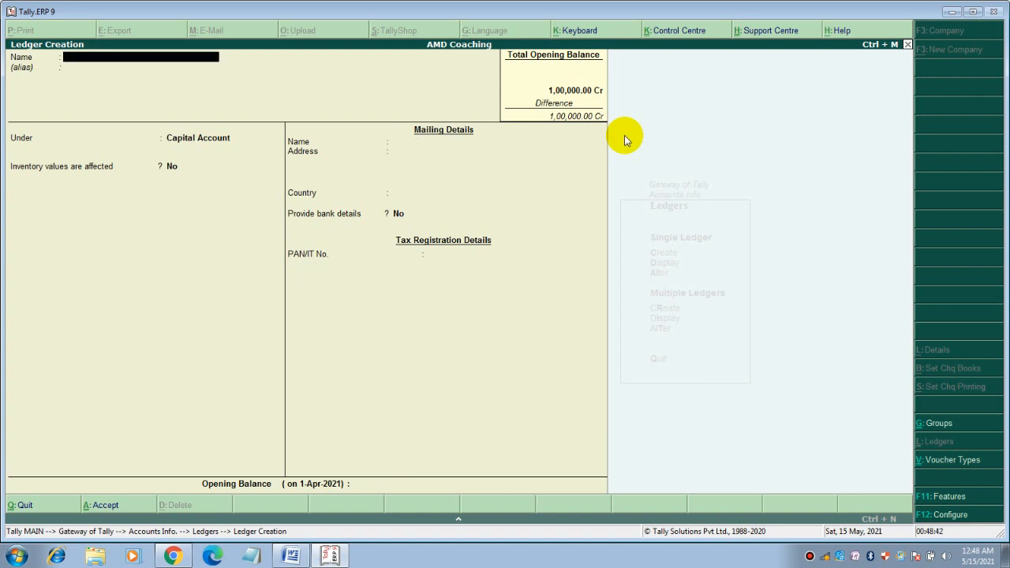
# Save the second owner's Capital Account ledger with address Kathmandu and a 50,000 Cr opening balance
pyautogui.press('Return')
pyautogui.press('Return')
pyautogui.press('Return')
pyautogui.press('Return')
pyautogui.press('Return')
pyautogui.write('Kathmandu')
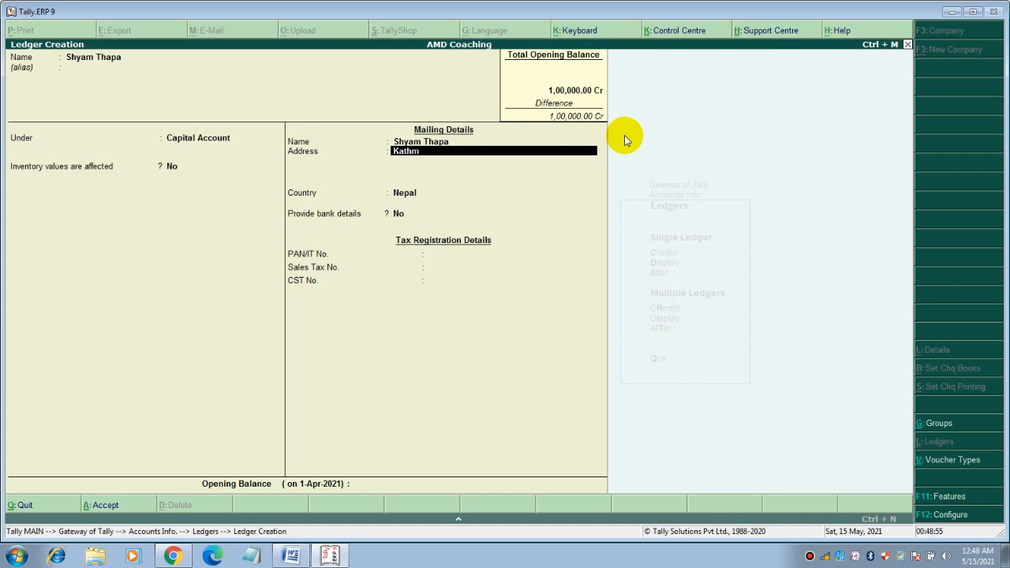
pyautogui.press('Return')
pyautogui.press('Return')
pyautogui.press('Return')
pyautogui.press('Return')
pyautogui.press('Return')
pyautogui.press('Return')
pyautogui.press('Return')
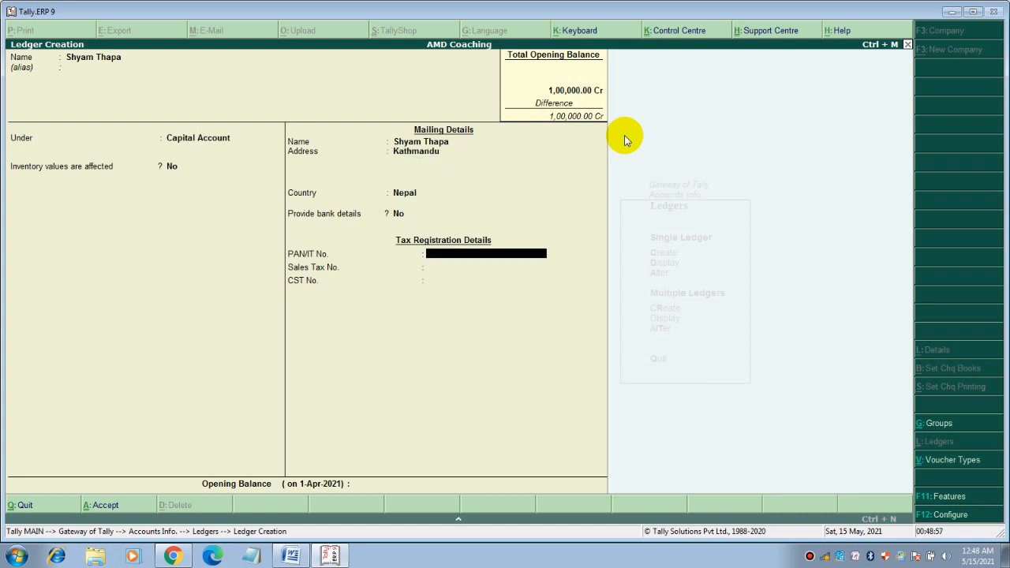
pyautogui.write('50000')
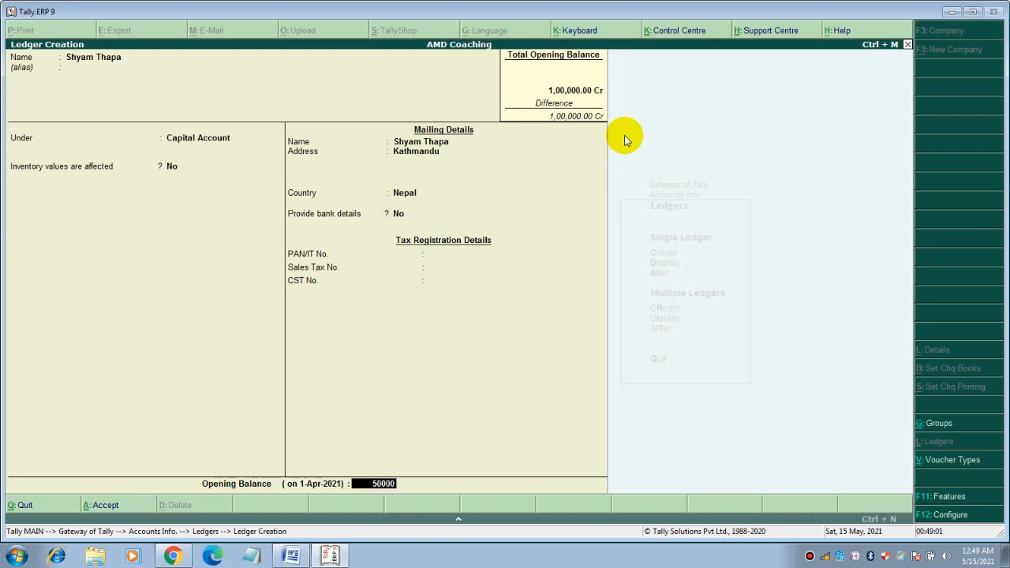
pyautogui.press('Return')
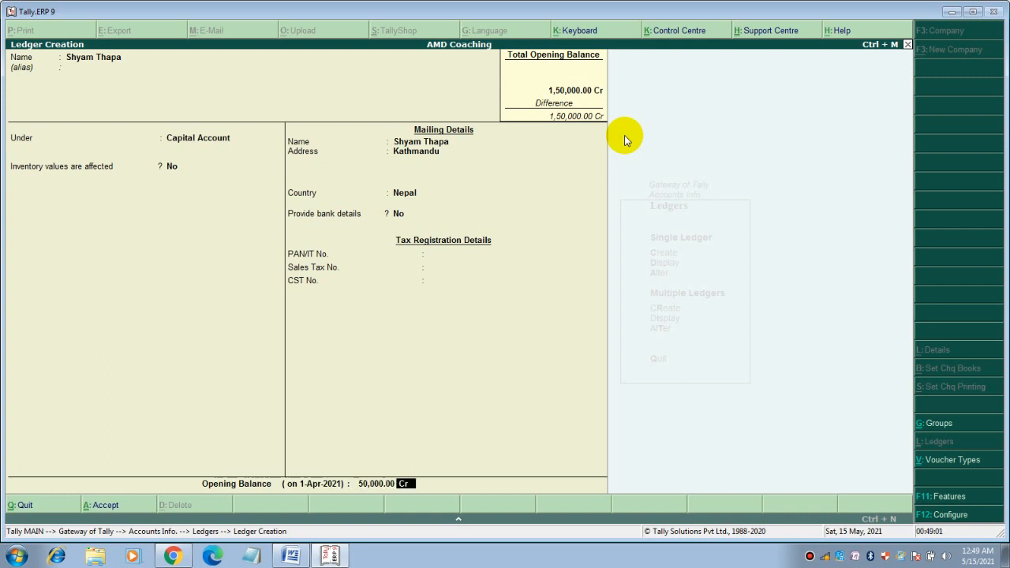
pyautogui.press('Return')
pyautogui.press('Return')
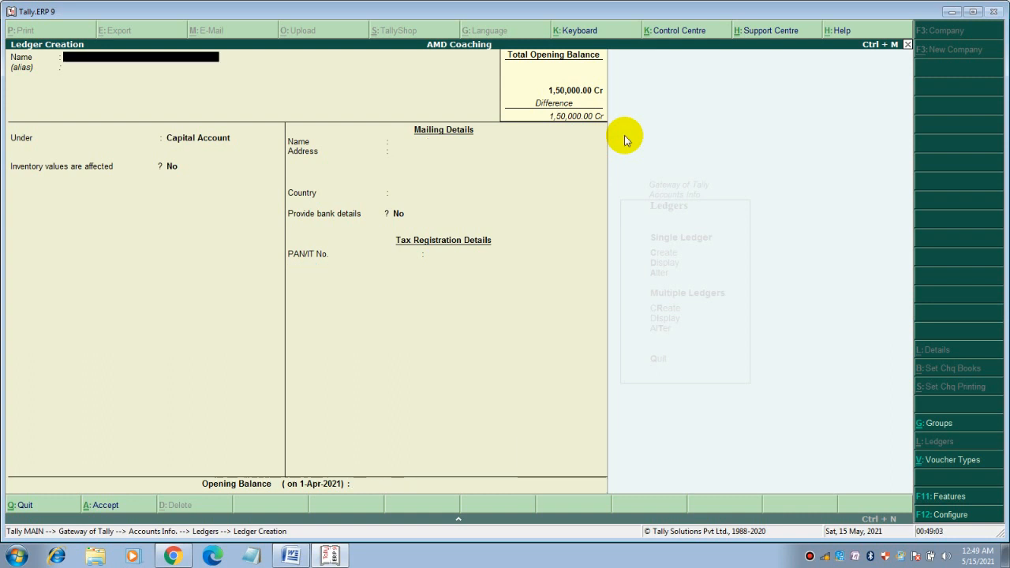
# Quit Ledger Creation and back out to the Gateway of Tally
pyautogui.press('Escape')
pyautogui.press('y')
pyautogui.press('Escape')
pyautogui.press('Escape')
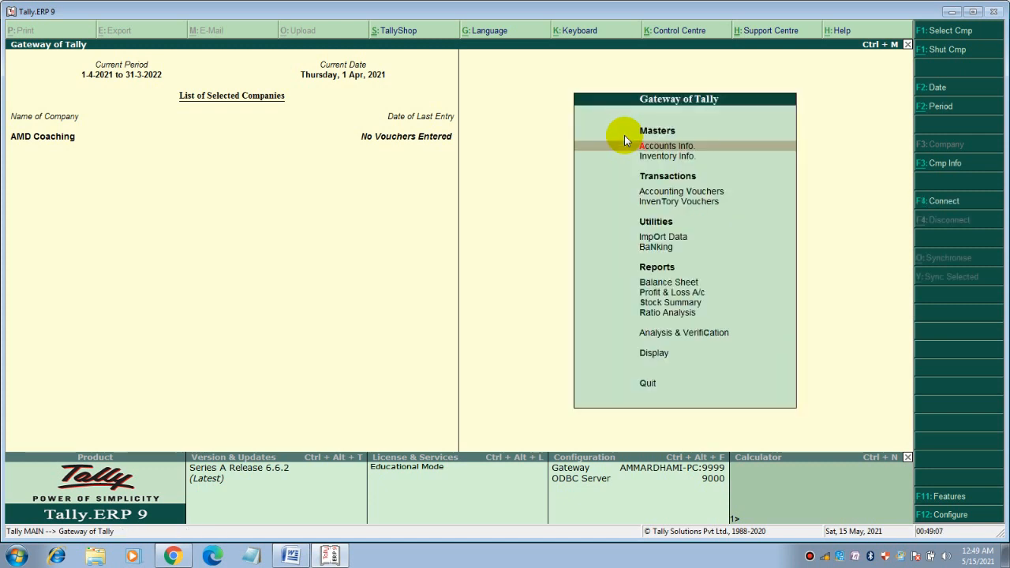
pyautogui.press('Down')
pyautogui.press('Down')
pyautogui.press('Down')
pyautogui.press('Down')
pyautogui.press('Down')
pyautogui.press('Down')
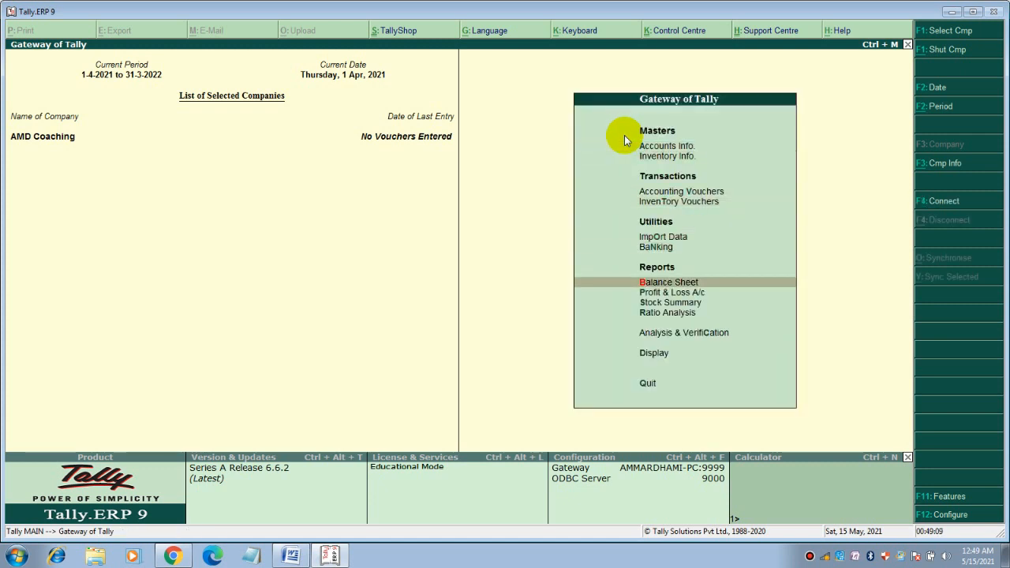
pyautogui.press('Return')
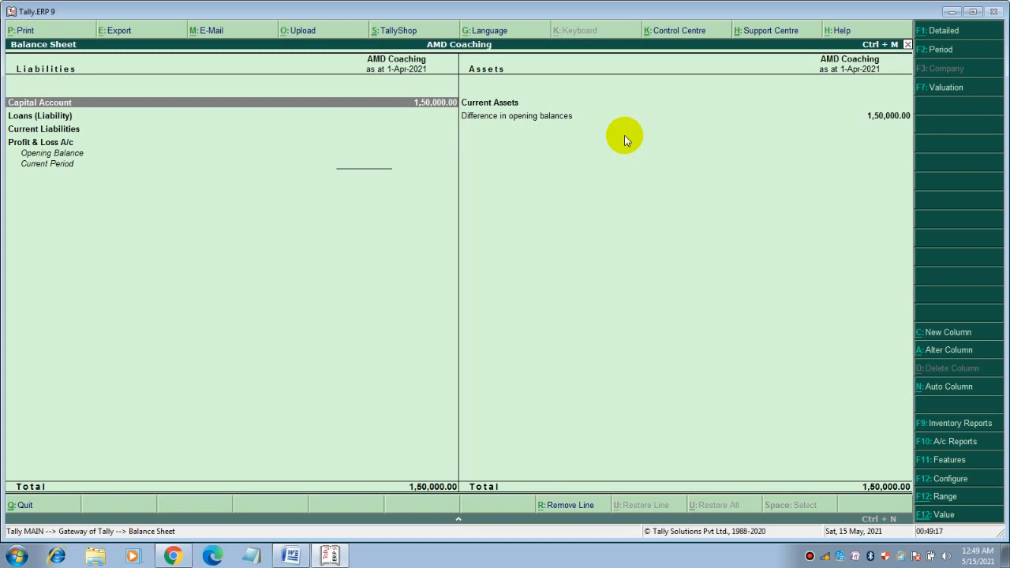
pyautogui.hotkey('alt', 'f1')
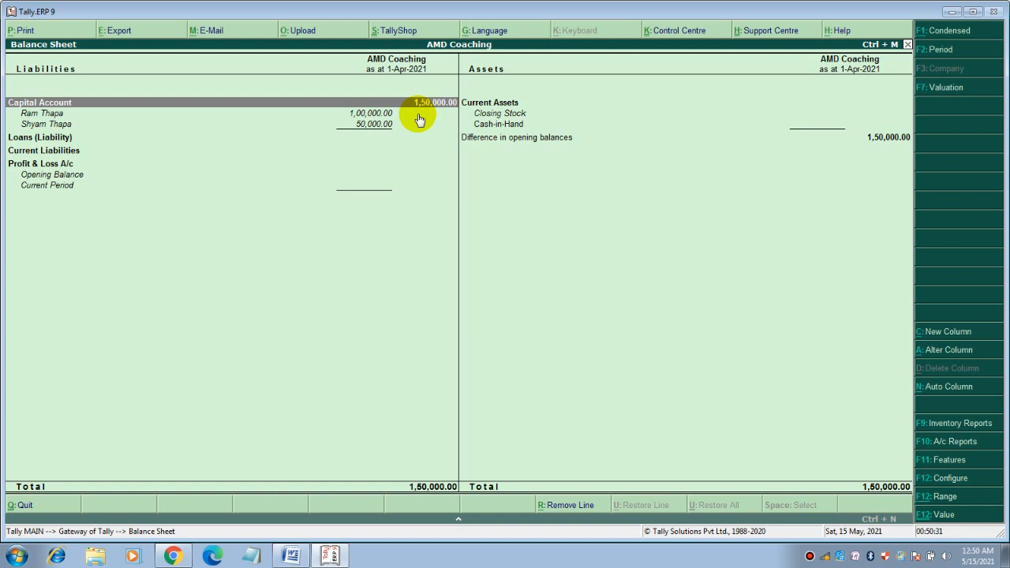
pyautogui.press('Escape')
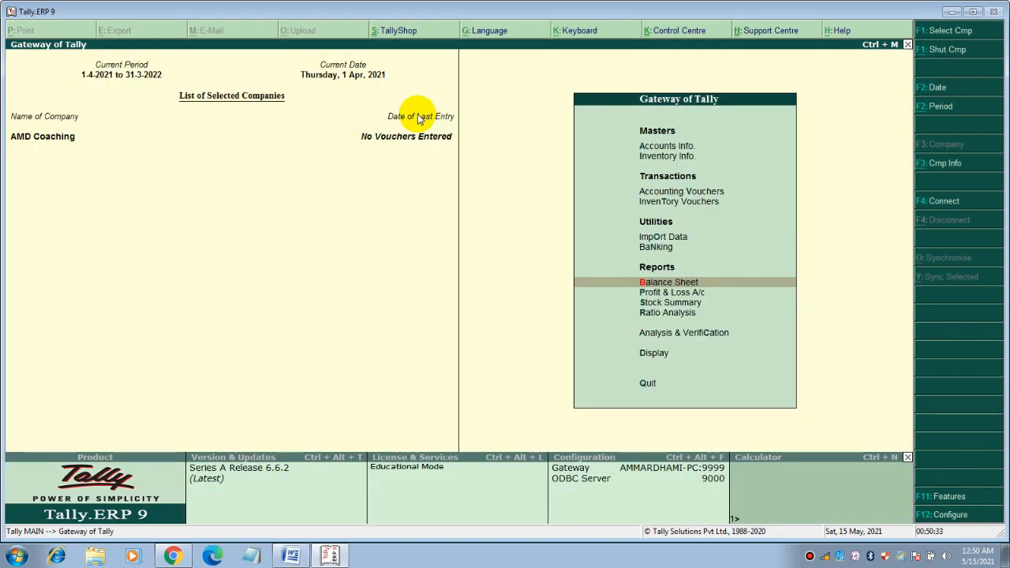
# Go to Accounts Info > Ledgers > Create for a new single ledger
pyautogui.press('Up')
pyautogui.press('Up')
pyautogui.press('Up')
pyautogui.press('Up')
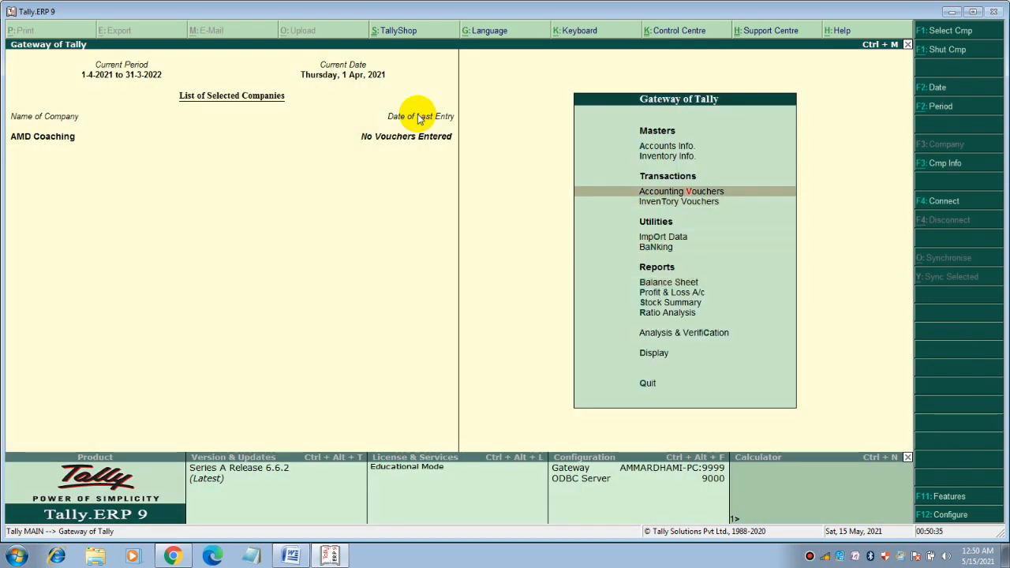
pyautogui.press('Up')
pyautogui.press('Up')
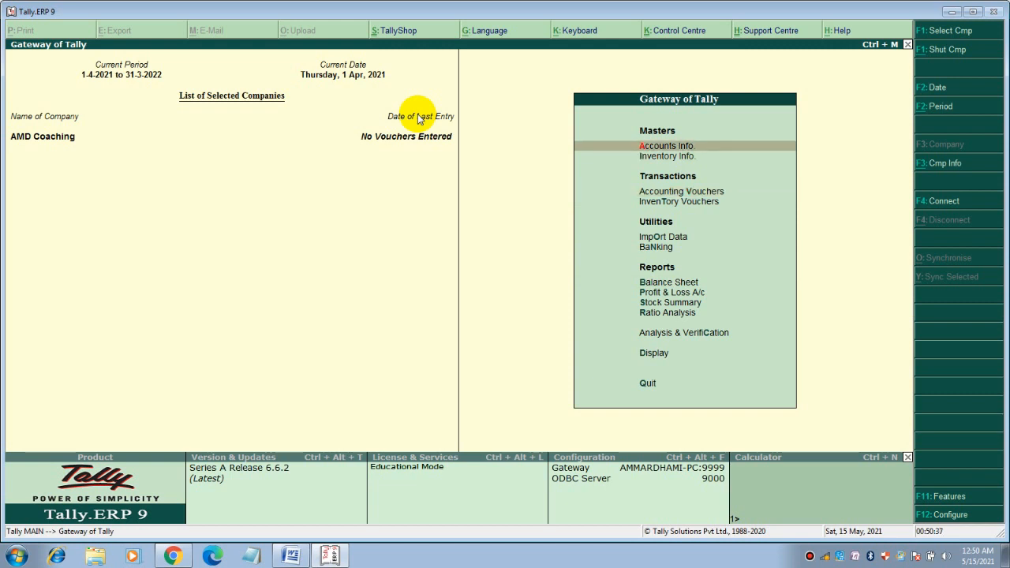
pyautogui.press('Return')
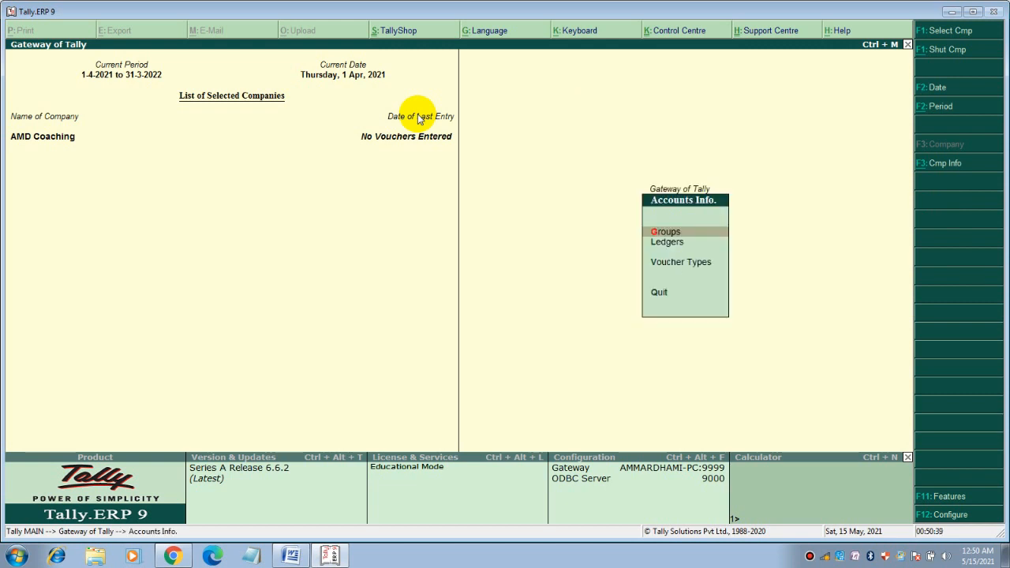
pyautogui.press('Down')
pyautogui.press('Return')
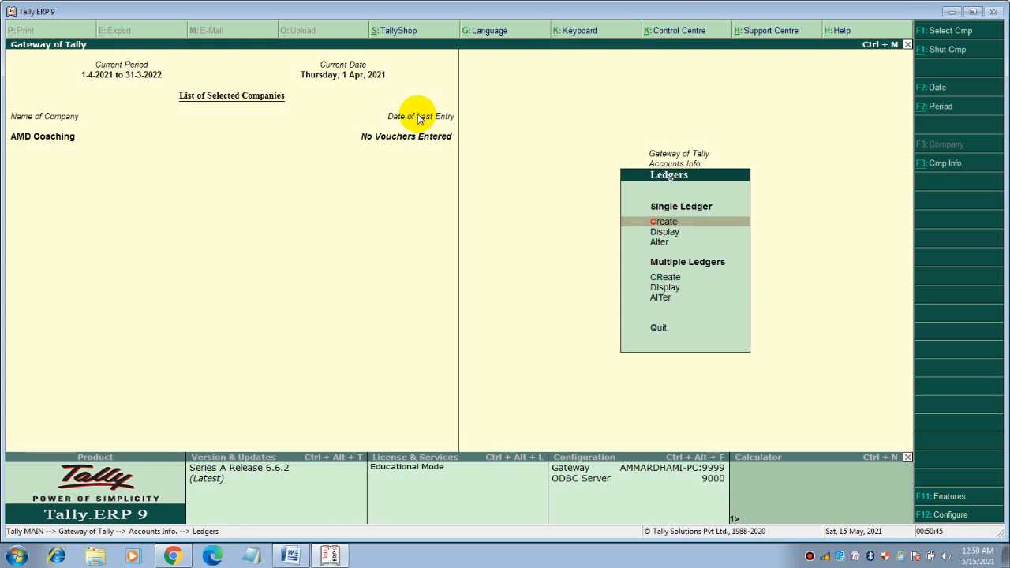
pyautogui.press('Return')
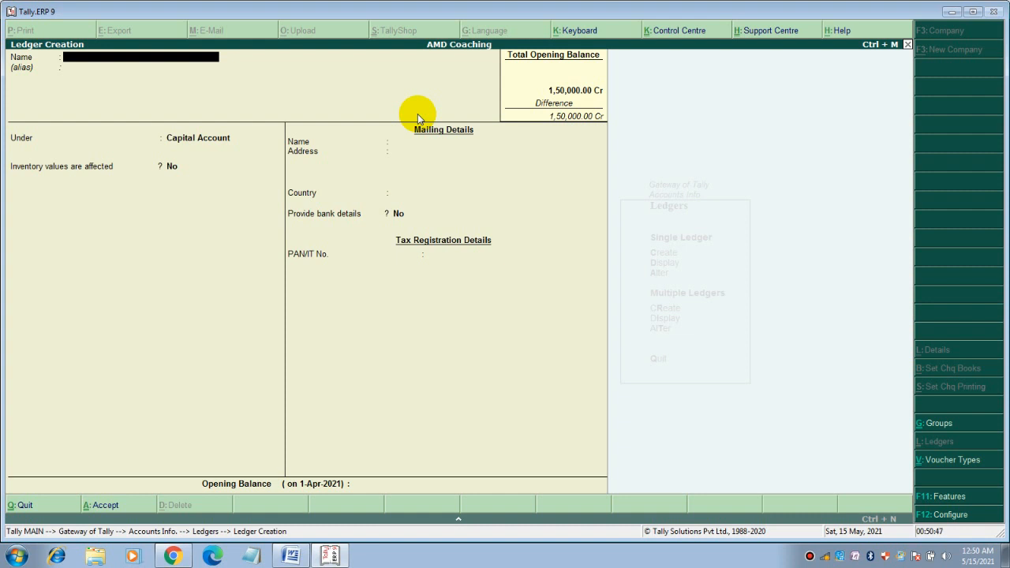
# Name the ledger 'Land and Building' and start choosing Fixed Assets as its group
pyautogui.write('Land and Building')
pyautogui.press('Return')
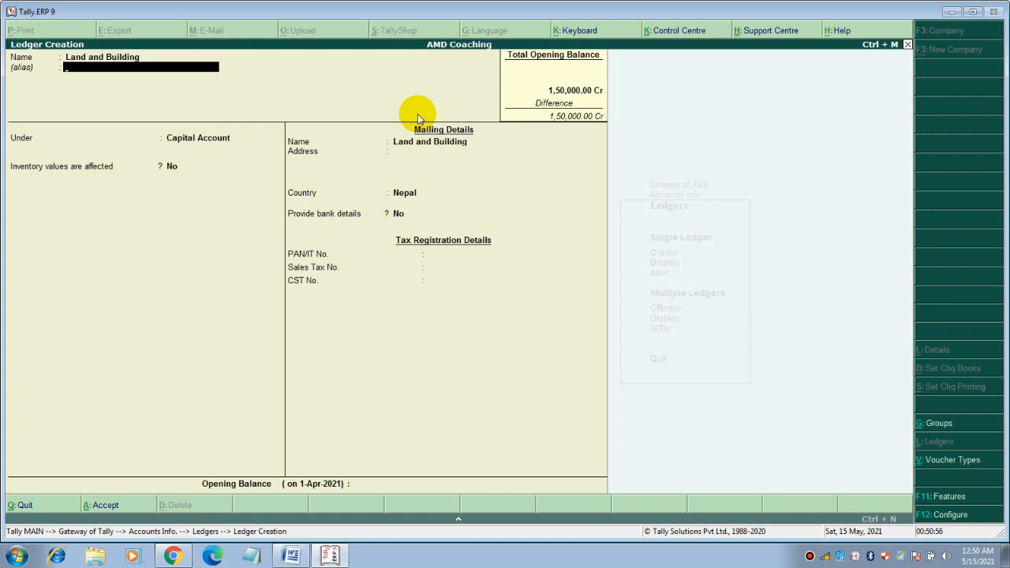
pyautogui.press('Return')
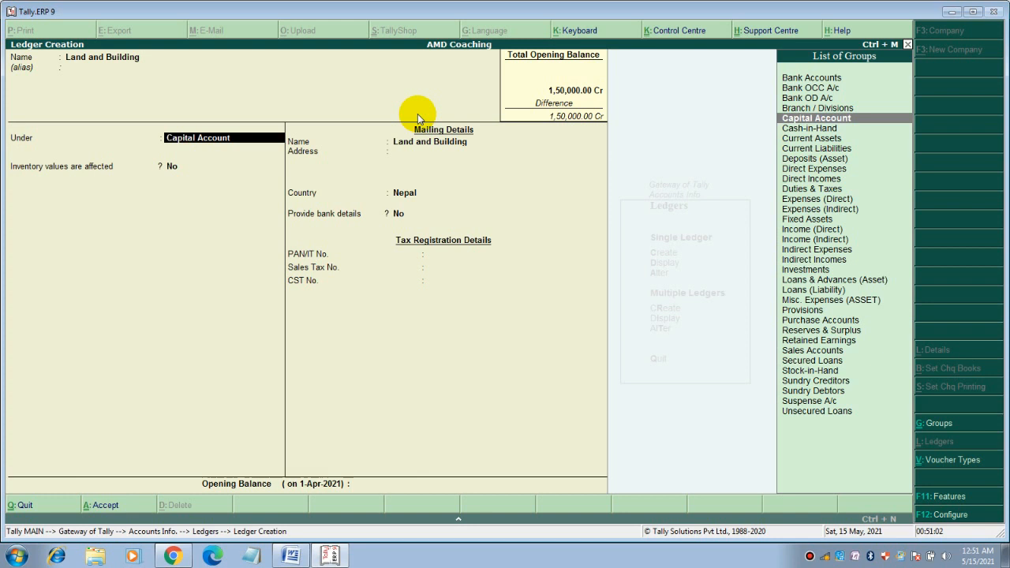
pyautogui.press('Return')
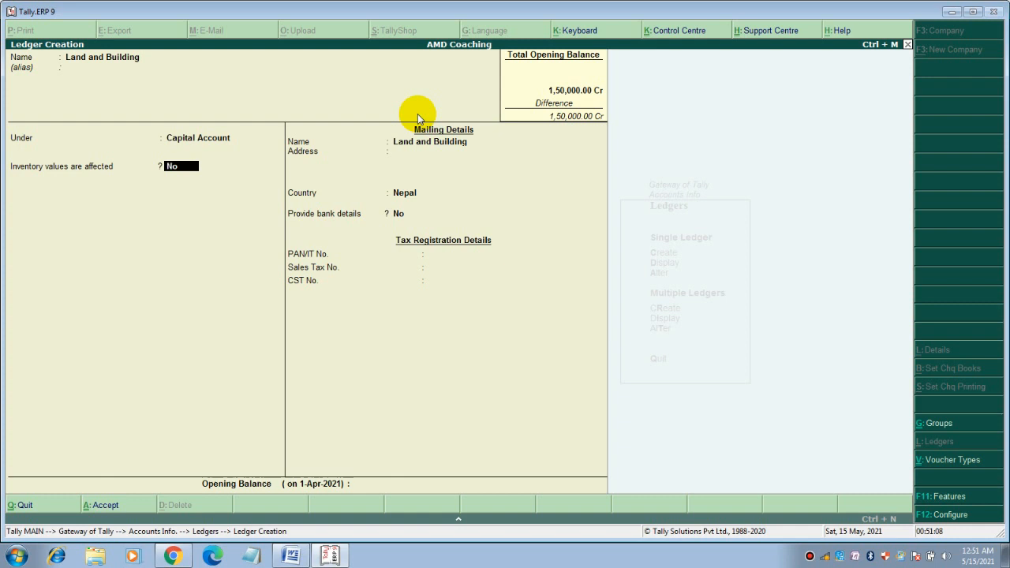
pyautogui.hotkey('shift', 'Tab')
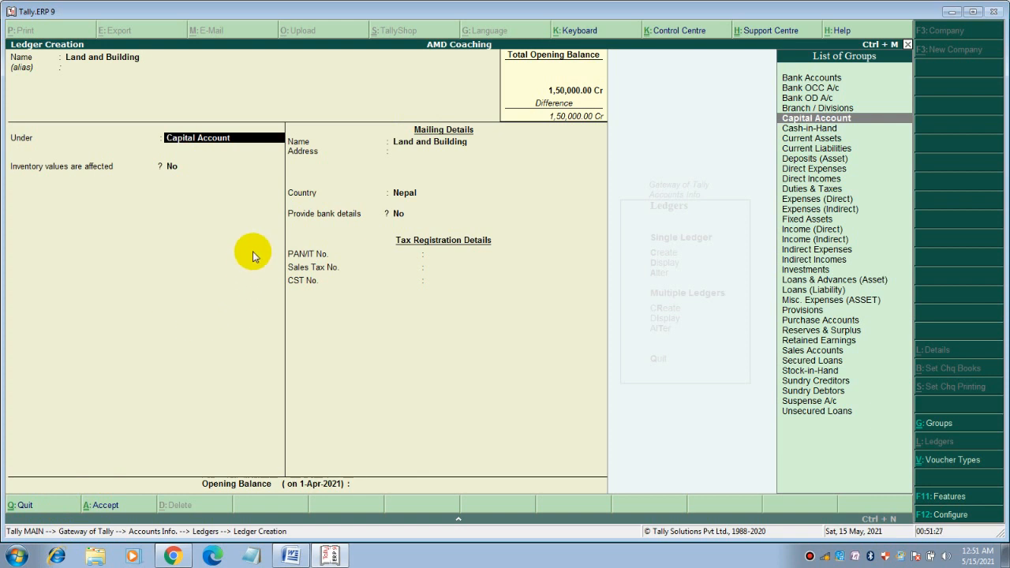
pyautogui.write('F')
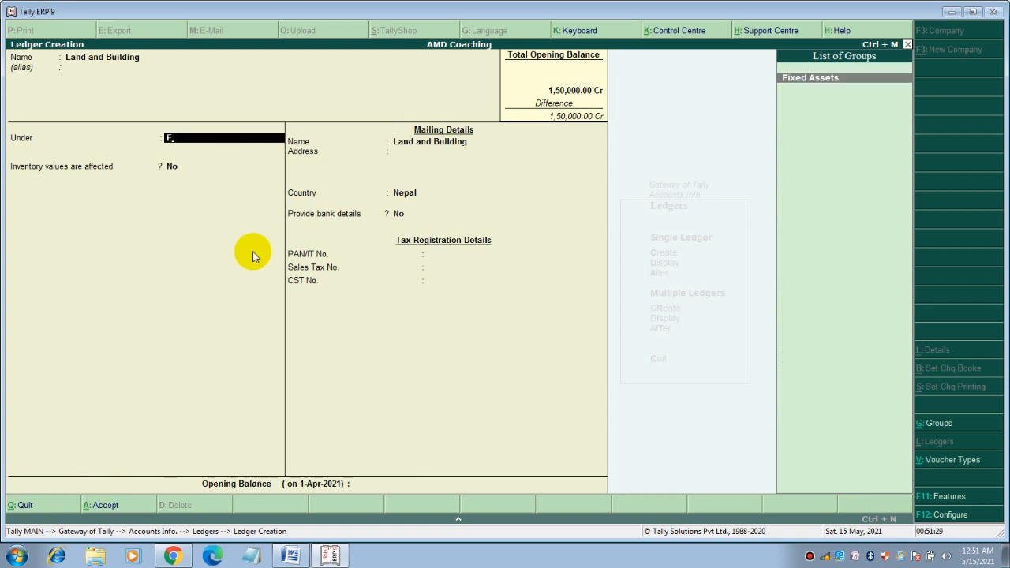
# Return from the Word notes to Tally and set Land and Building's group to Fixed Assets
pyautogui.click(290, 556)
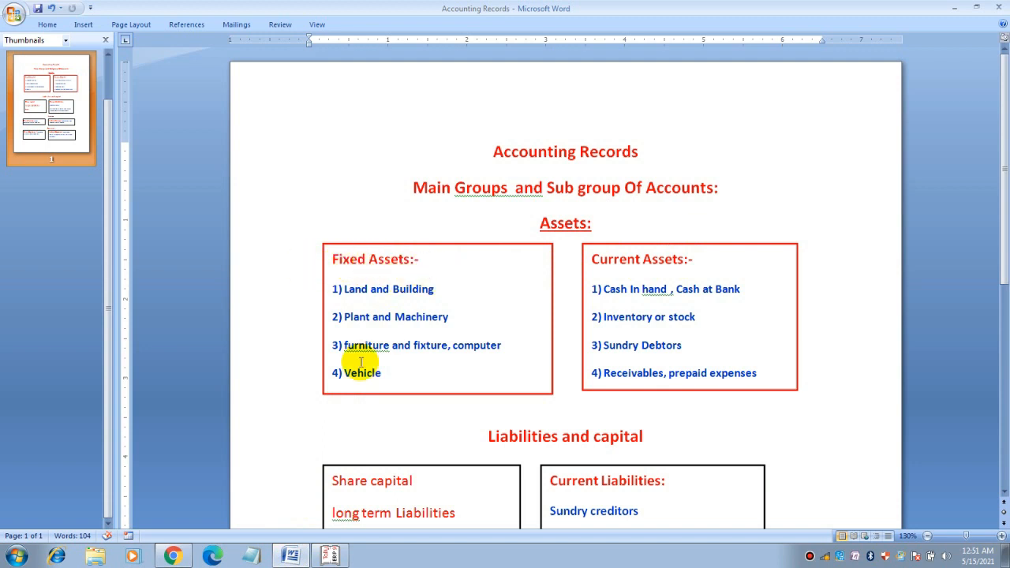
pyautogui.click(332, 557)
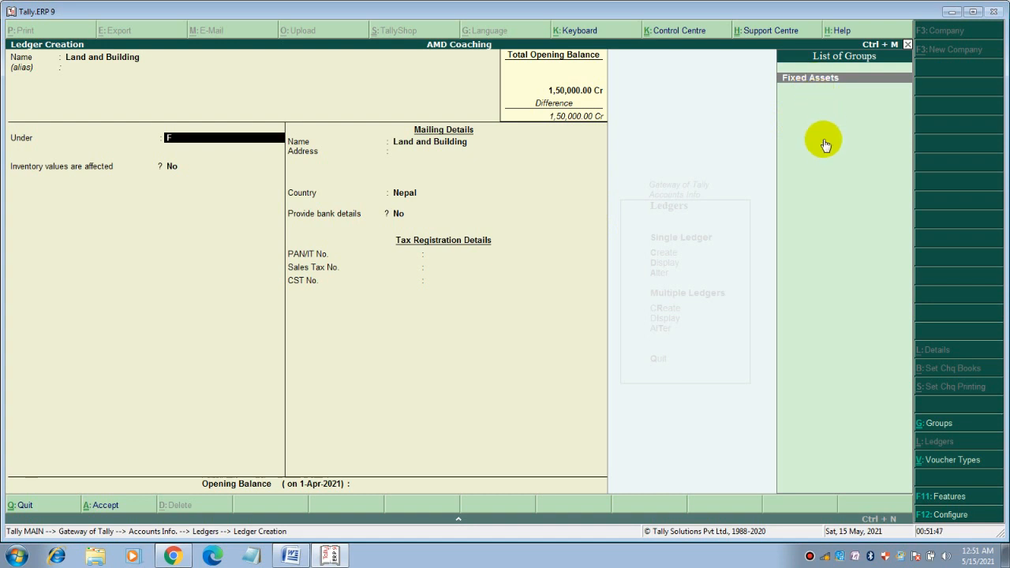
pyautogui.press('Return')
# Save Land and Building with a 1,00,000 Dr opening balance, then name the next ledger Furniture
pyautogui.press('Return')
pyautogui.press('Return')
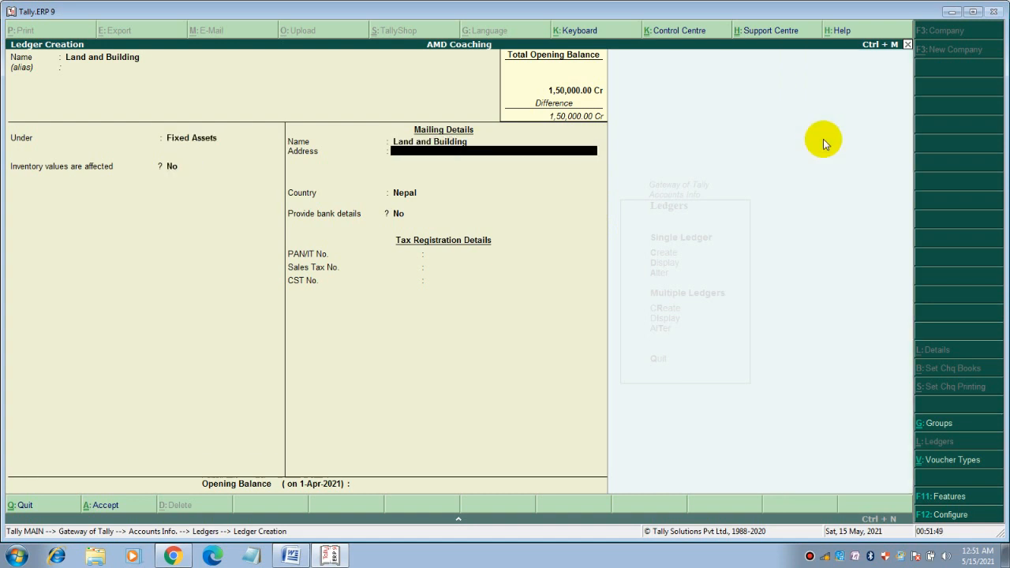
pyautogui.press('Return')
pyautogui.press('Return')
pyautogui.press('Return')
pyautogui.press('Return')
pyautogui.press('Return')
pyautogui.press('Return')
pyautogui.press('Return')
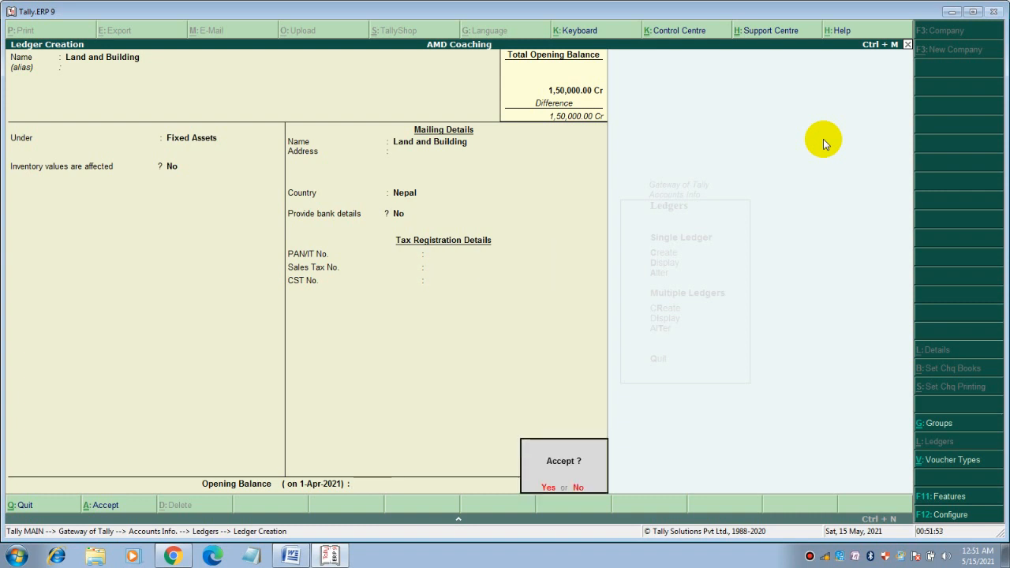
pyautogui.press('Escape')
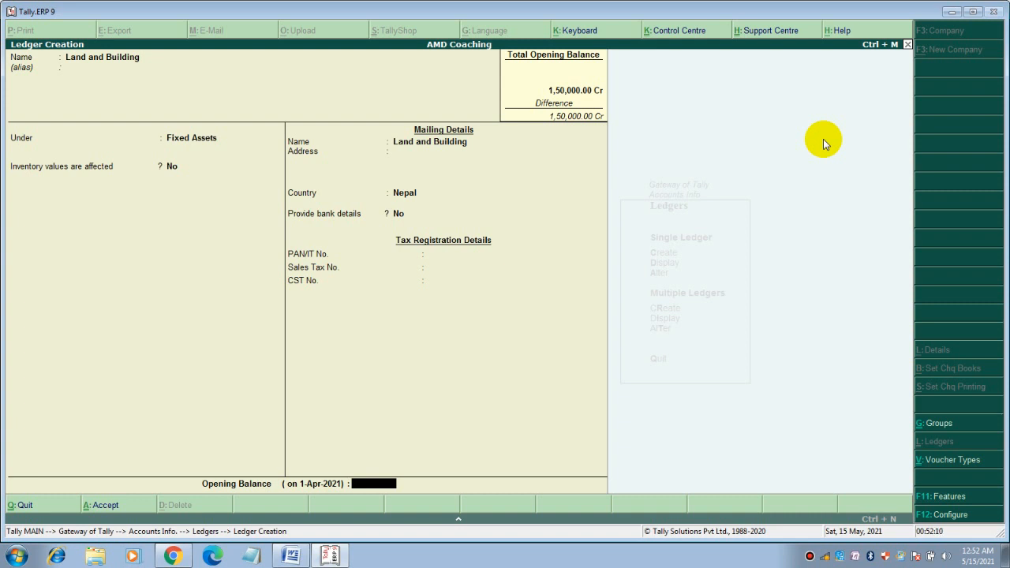
pyautogui.press('Return')
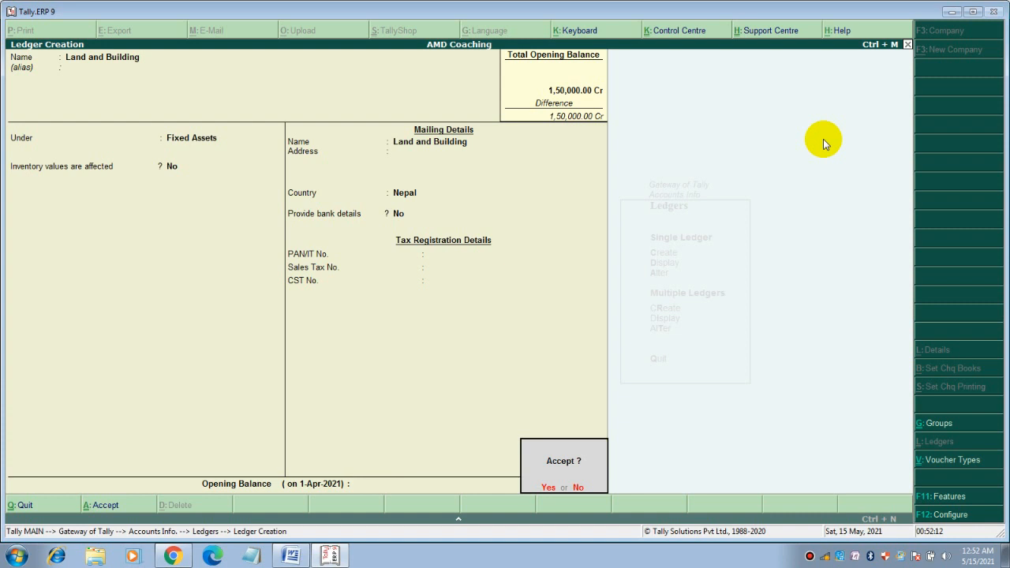
pyautogui.press('Escape')
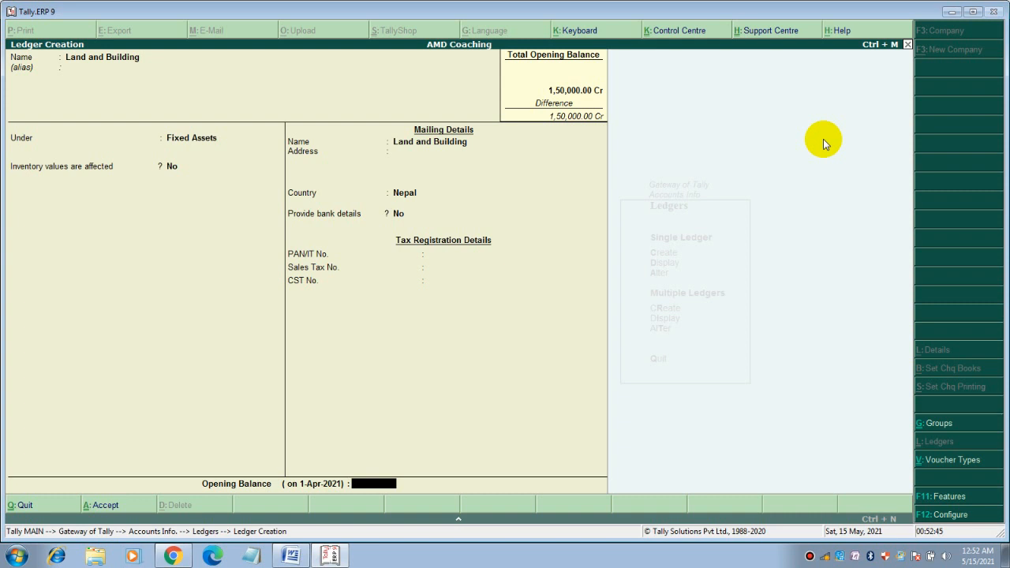
pyautogui.write('100000')
pyautogui.press('Return')
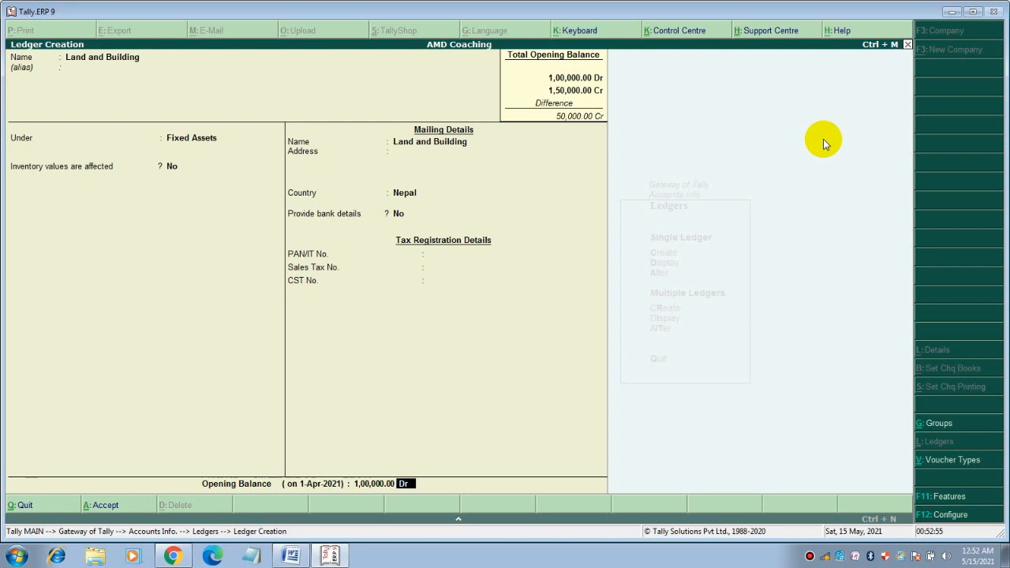
pyautogui.press('Return')
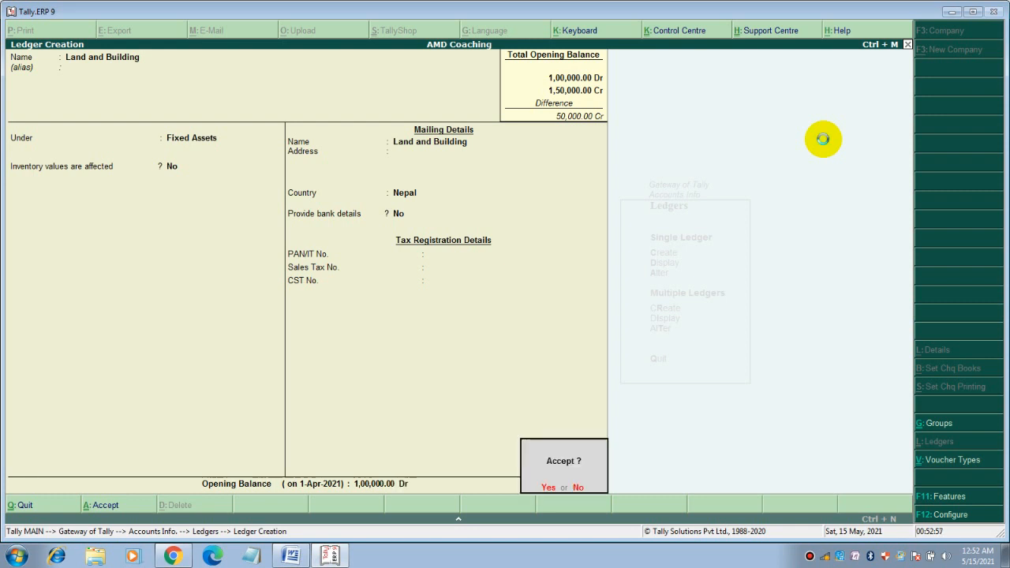
pyautogui.press('Return')
pyautogui.write('Furniture')
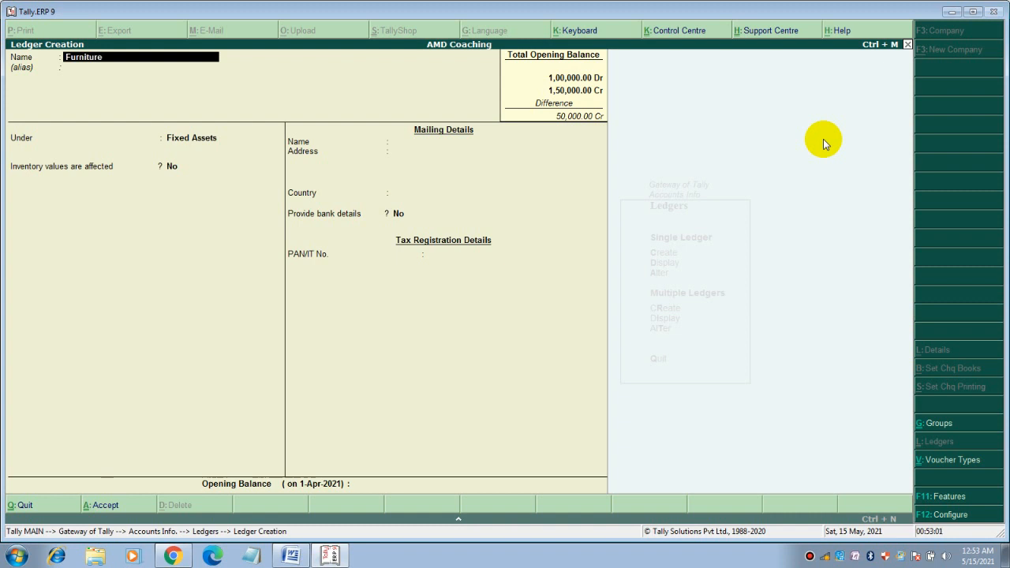
# Save Furniture under Fixed Assets with a 50,000 Dr opening balance
pyautogui.press('Return')
pyautogui.press('Return')
pyautogui.press('Return')
pyautogui.press('Return')
pyautogui.press('Return')
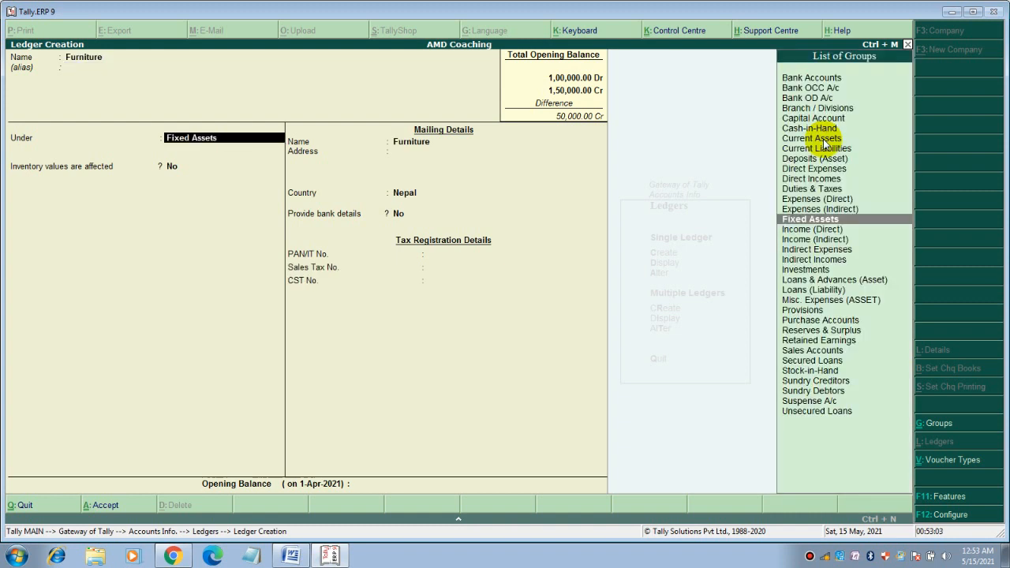
pyautogui.press('Return')
pyautogui.press('Return')
pyautogui.press('Return')
pyautogui.press('Return')
pyautogui.press('Return')
pyautogui.press('Return')
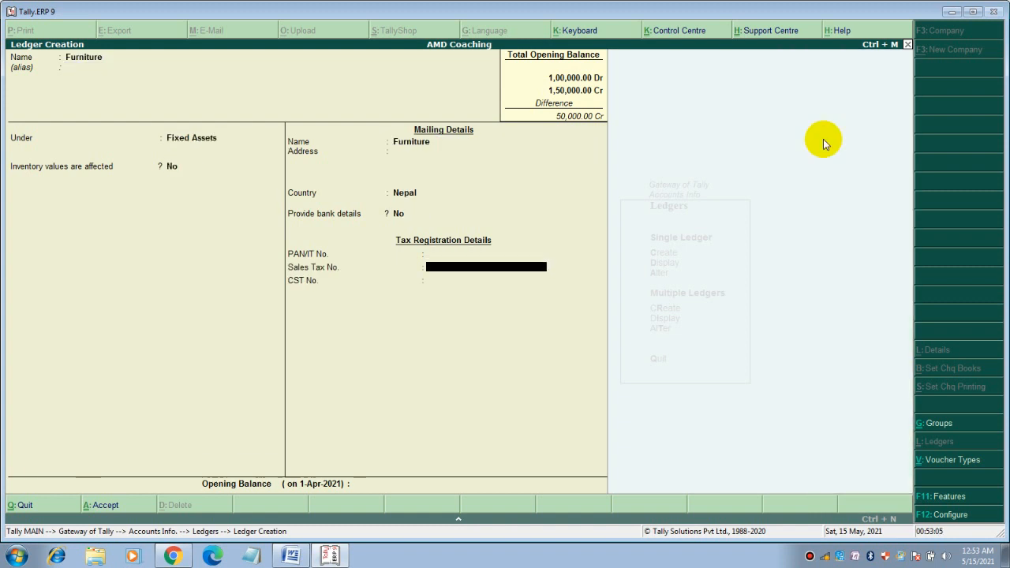
pyautogui.write('50000')
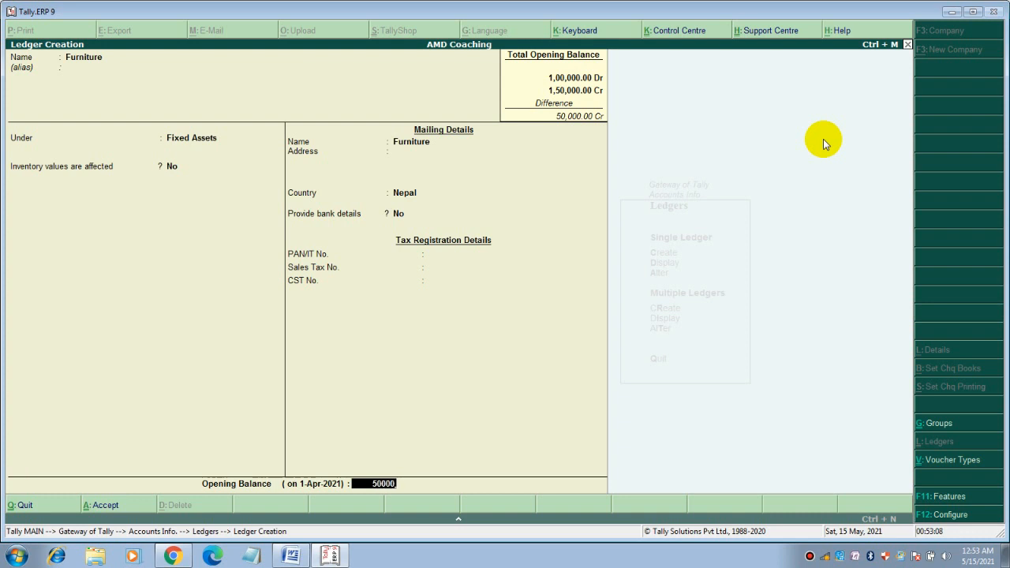
pyautogui.press('Return')
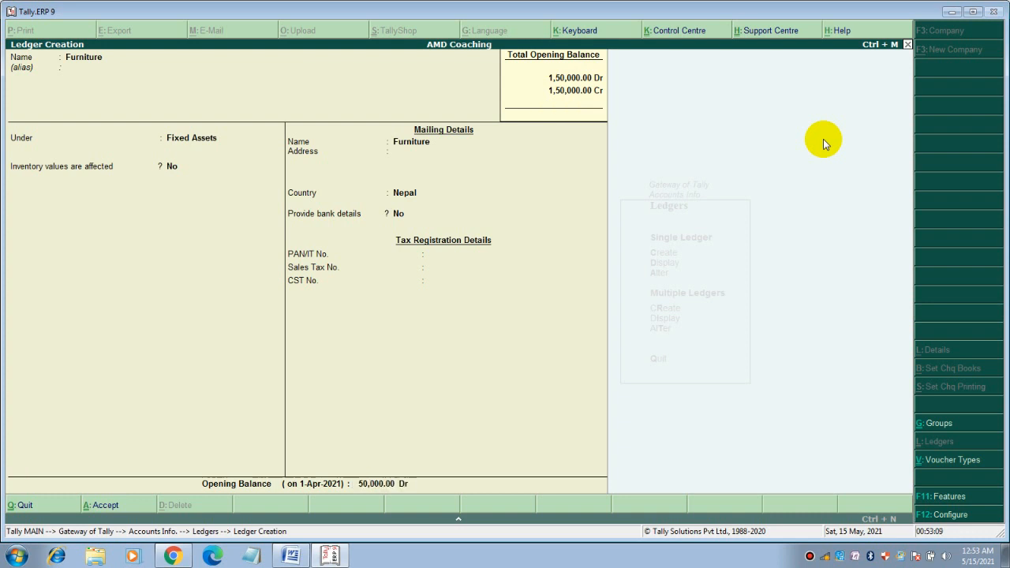
pyautogui.press('Return')
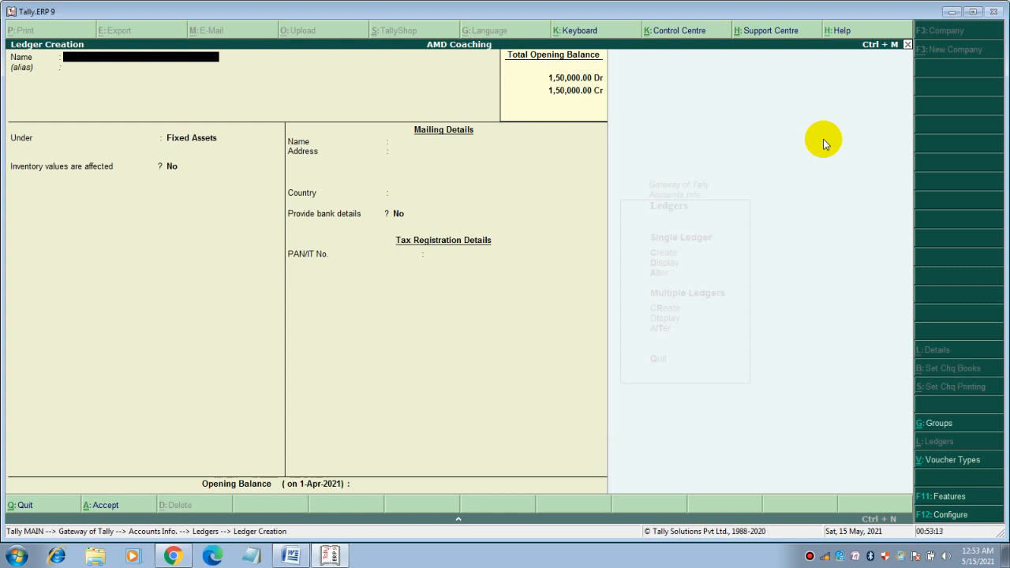
pyautogui.click(289, 554)
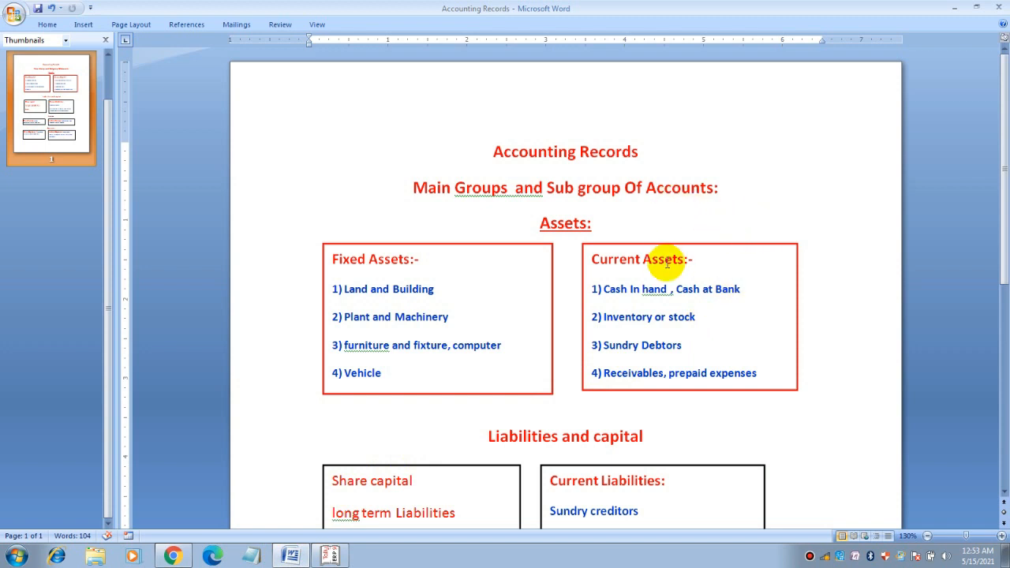
# Scroll the Accounting Records notes down to the Liabilities section, then return to Tally
pyautogui.scroll(-1, 667, 278)
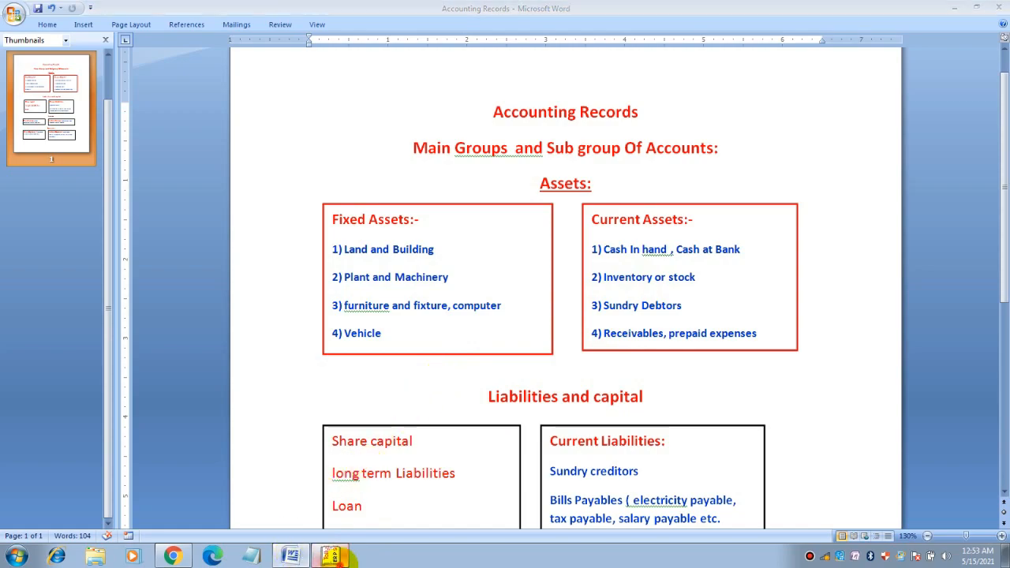
pyautogui.click(330, 556)
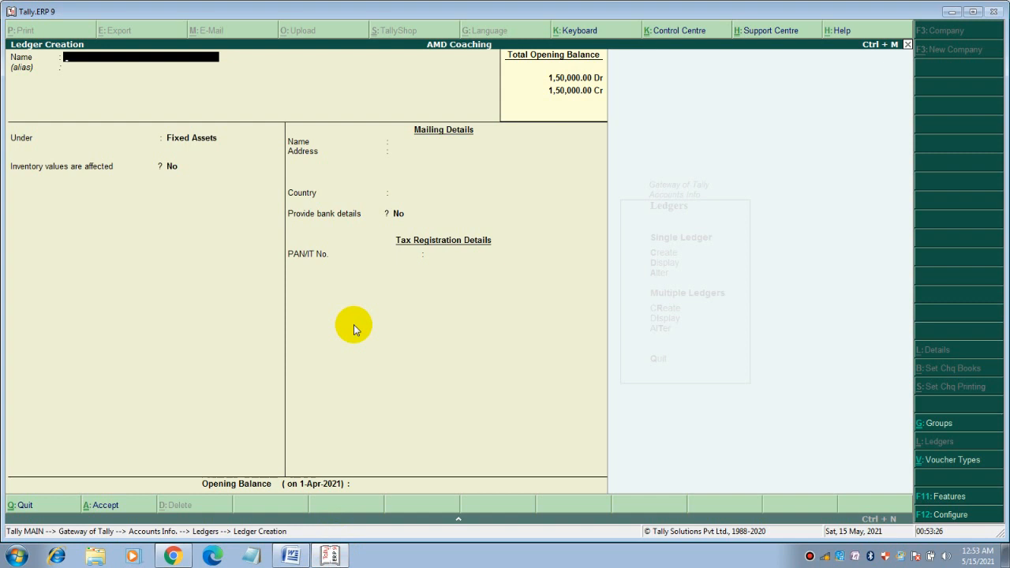
# Leave Ledger Creation and go to Accounts Info > Ledgers > Alter
pyautogui.press('Escape')
pyautogui.press('y')
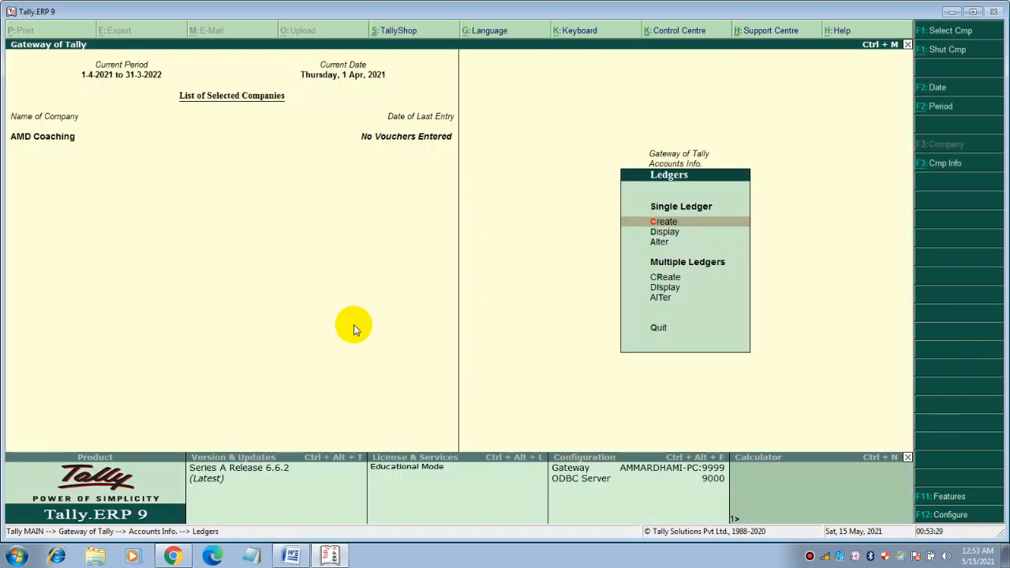
pyautogui.press('Escape')
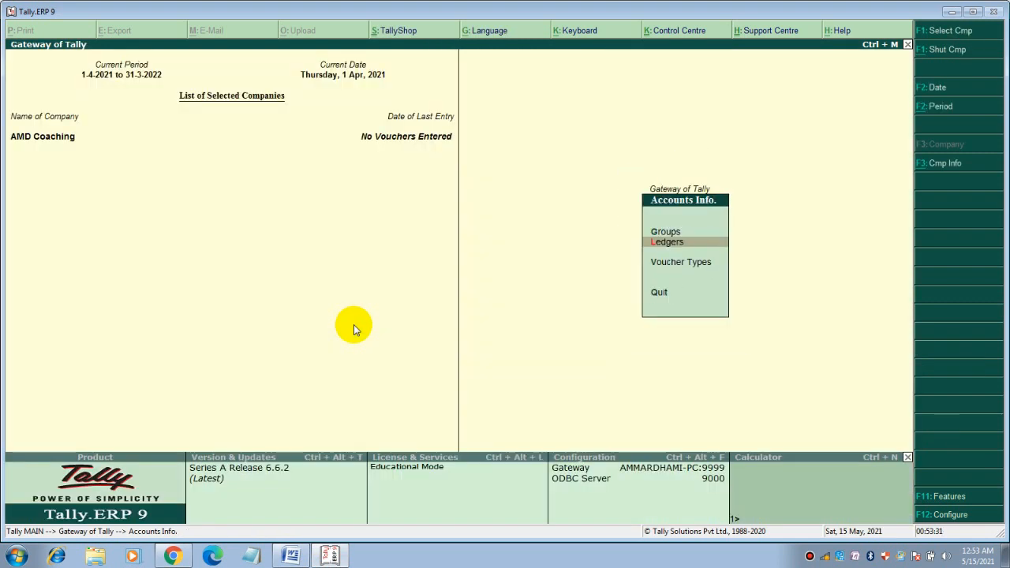
pyautogui.press('Escape')
pyautogui.press('Return')
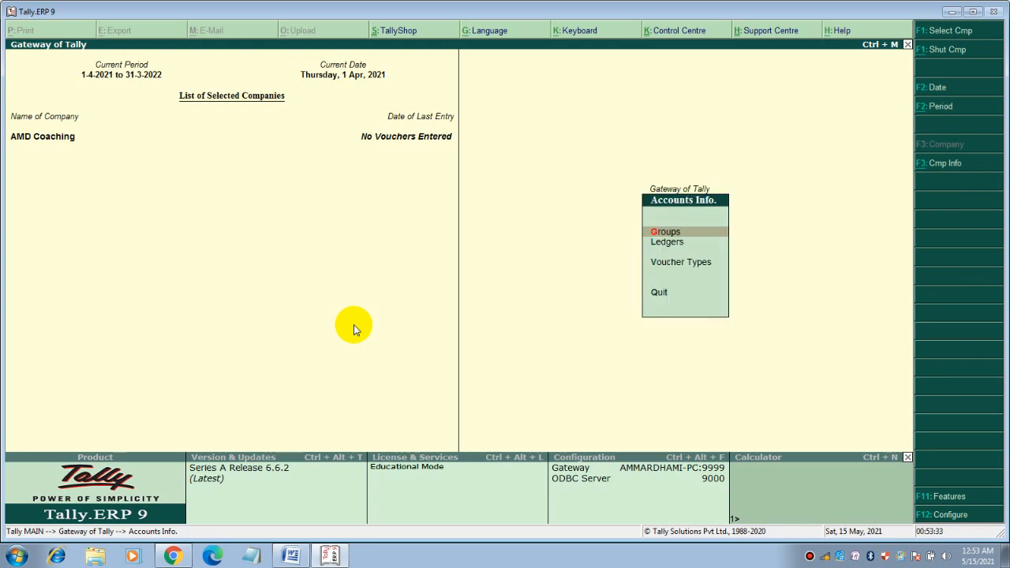
pyautogui.press('Down')
pyautogui.press('Return')
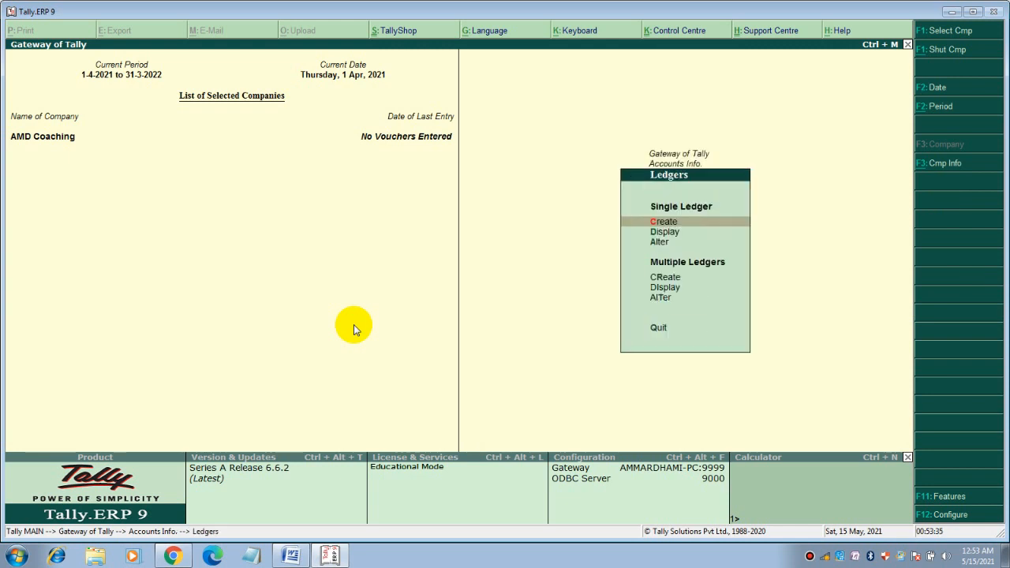
pyautogui.press('Down')
pyautogui.press('Down')
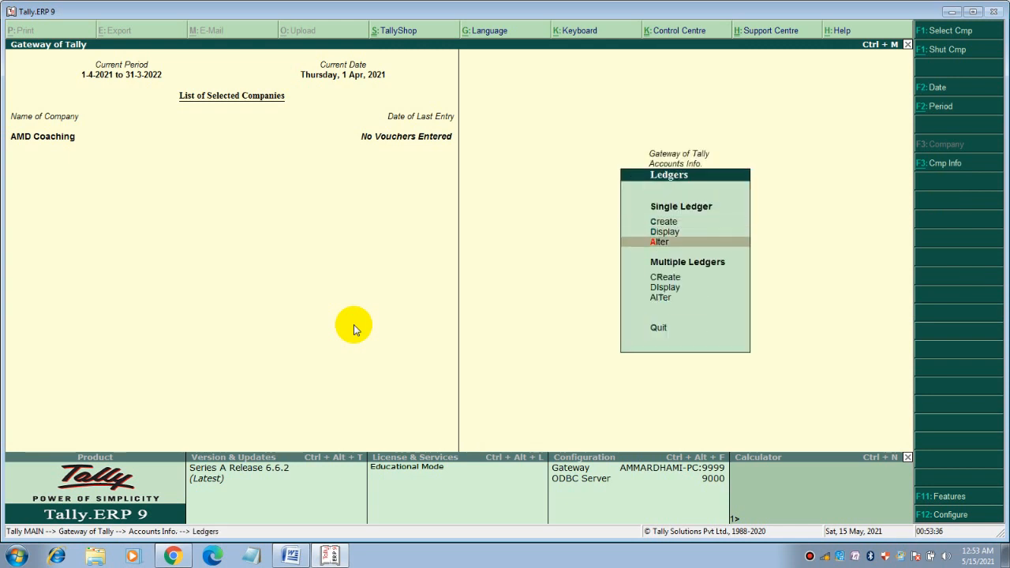
pyautogui.press('Return')
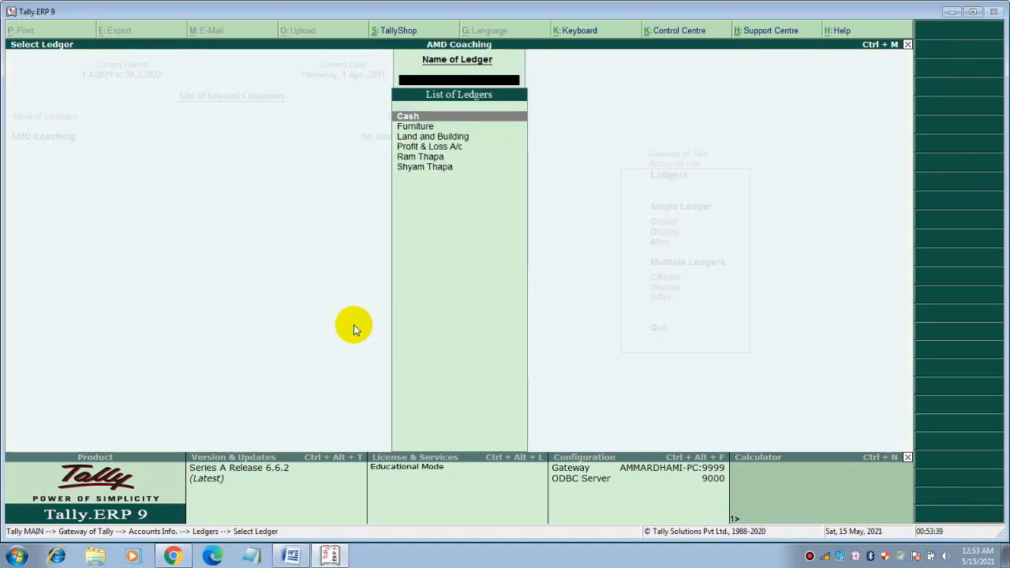
# Give the Cash ledger a 50,000 Dr opening balance and save it
pyautogui.press('Return')
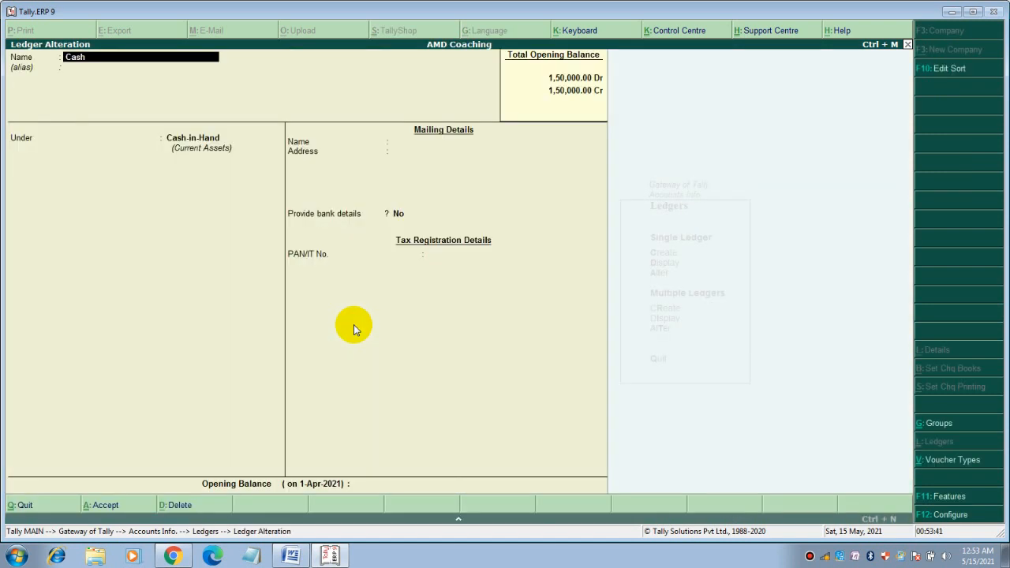
pyautogui.press('Return')
pyautogui.press('Return')
pyautogui.press('Return')
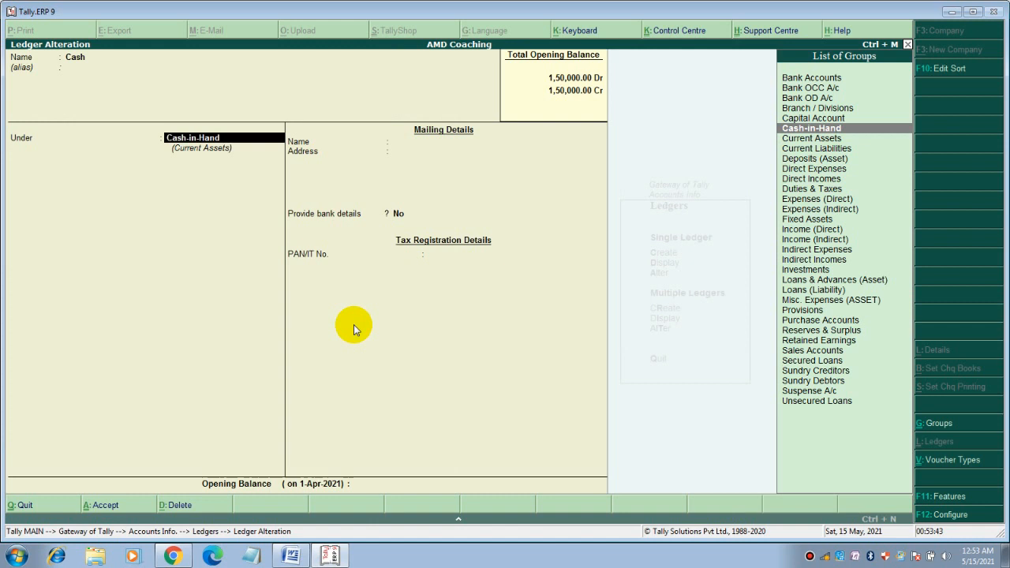
pyautogui.press('Return')
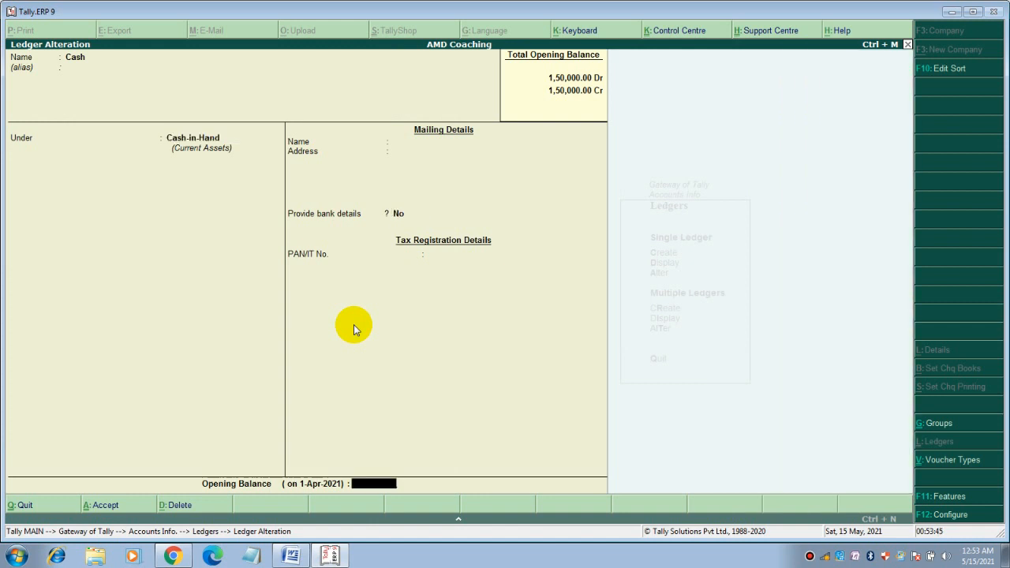
pyautogui.write('50000')
pyautogui.press('Return')
pyautogui.press('Return')
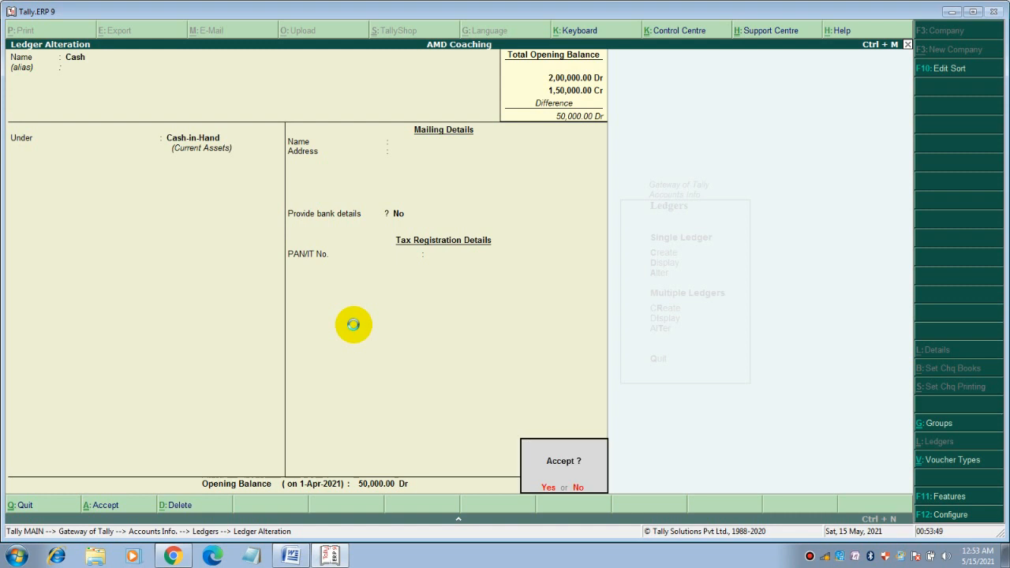
pyautogui.press('Return')
pyautogui.press('Escape')
pyautogui.press('Escape')
pyautogui.press('Return')
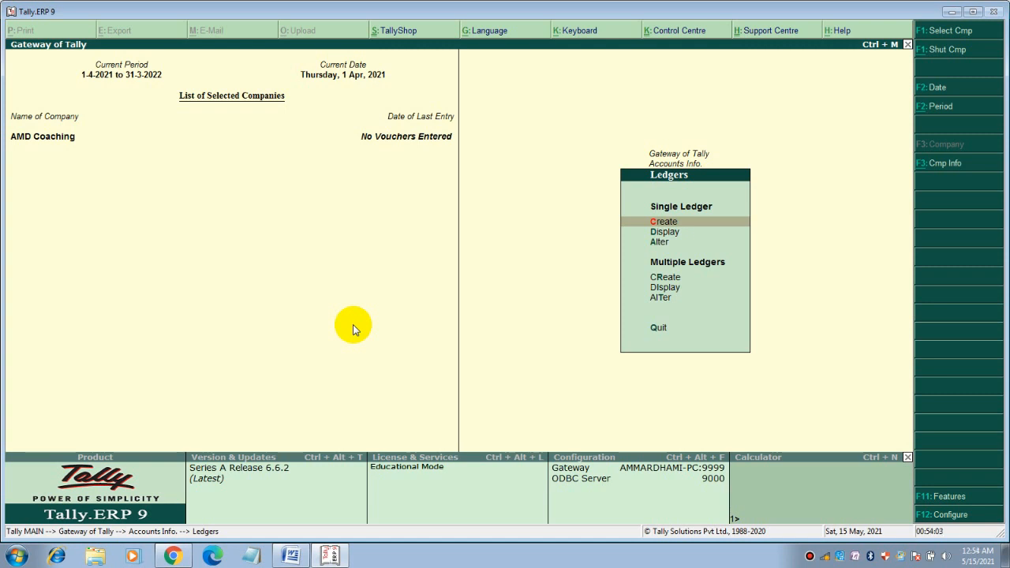
# Create a new ledger named Nabil Bank under the Bank Accounts group
pyautogui.press('Return')
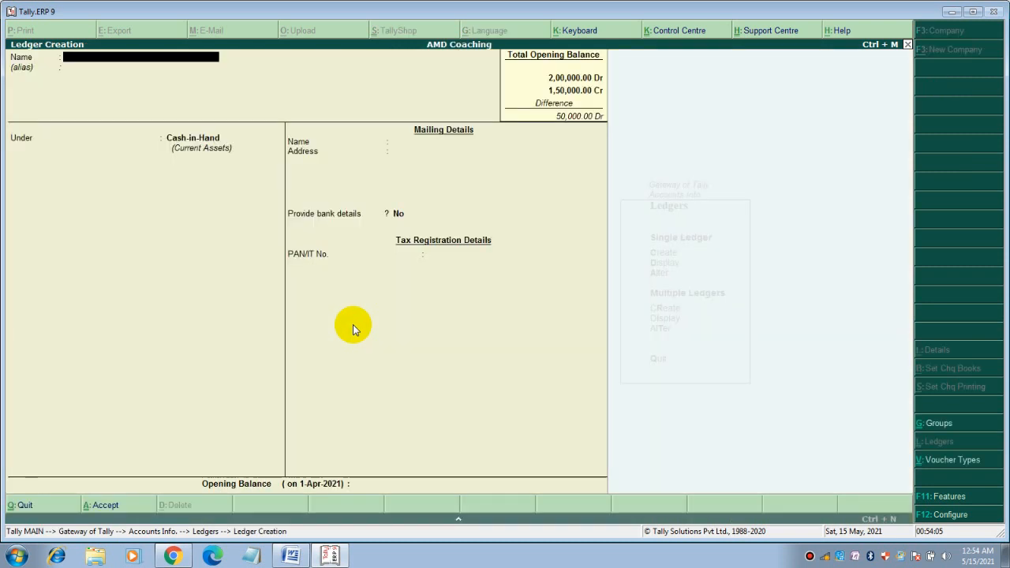
pyautogui.write('Nabil Bank')
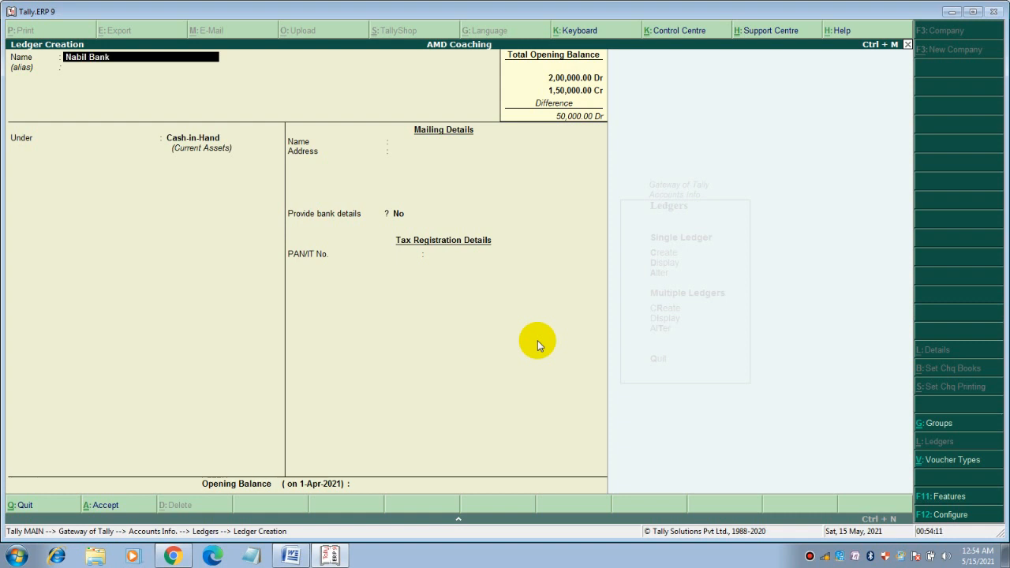
pyautogui.press('Return')
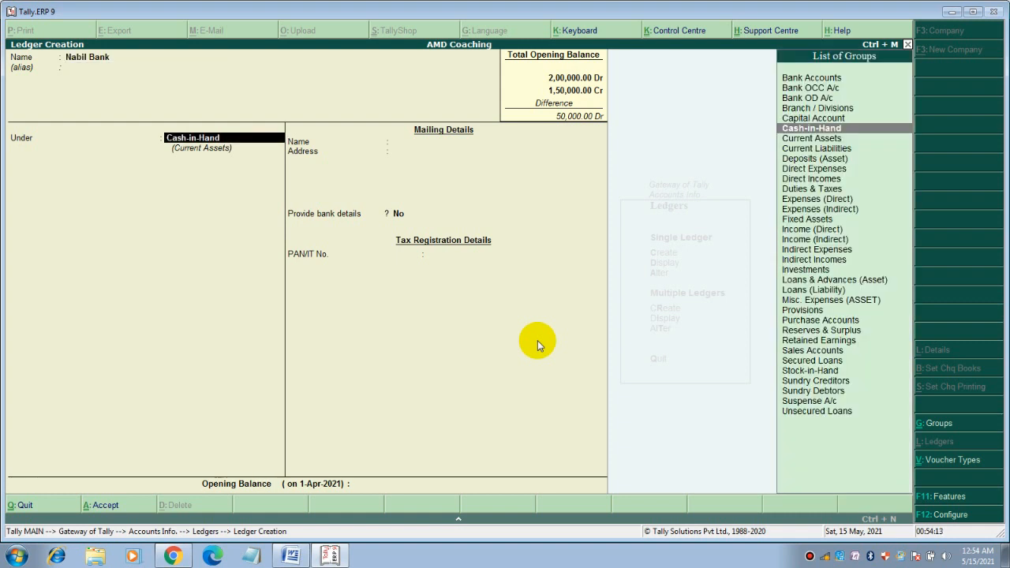
pyautogui.write('Ba')
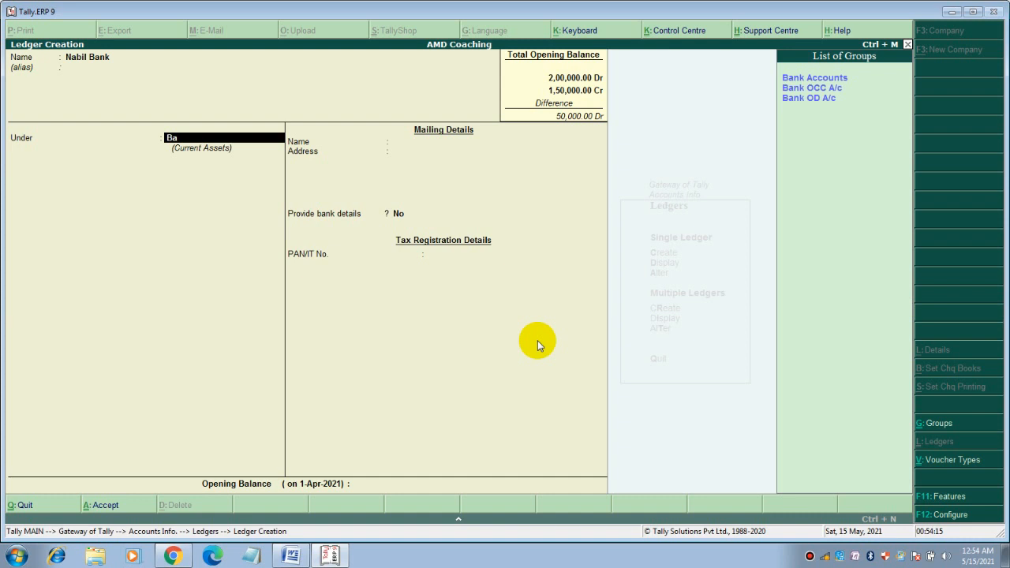
pyautogui.press('Down')
pyautogui.press('Return')
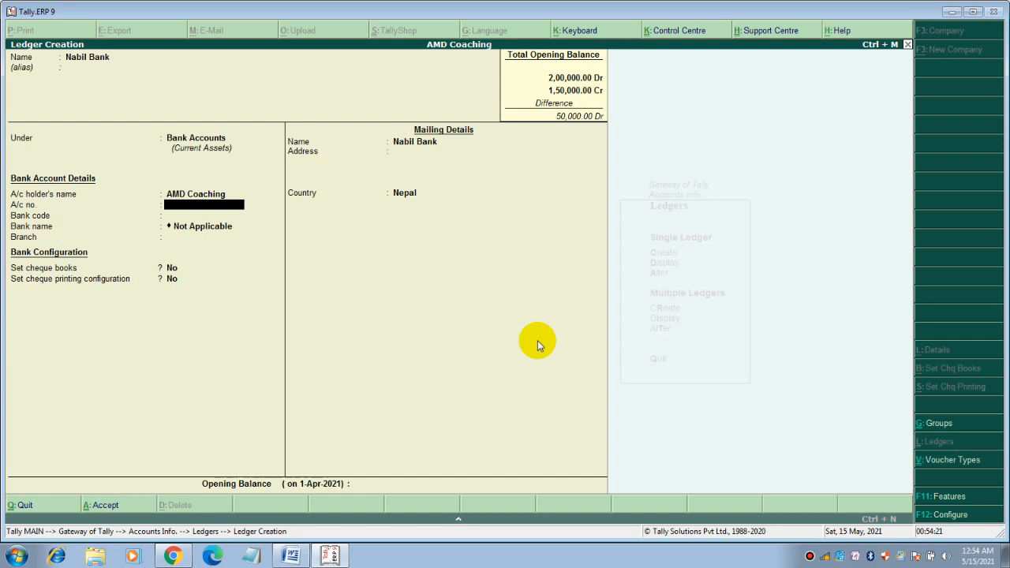
# Enter address Kathmandu and a 1,00,000 Dr opening balance, then save Nabil Bank
pyautogui.press('Return')
pyautogui.press('Return')
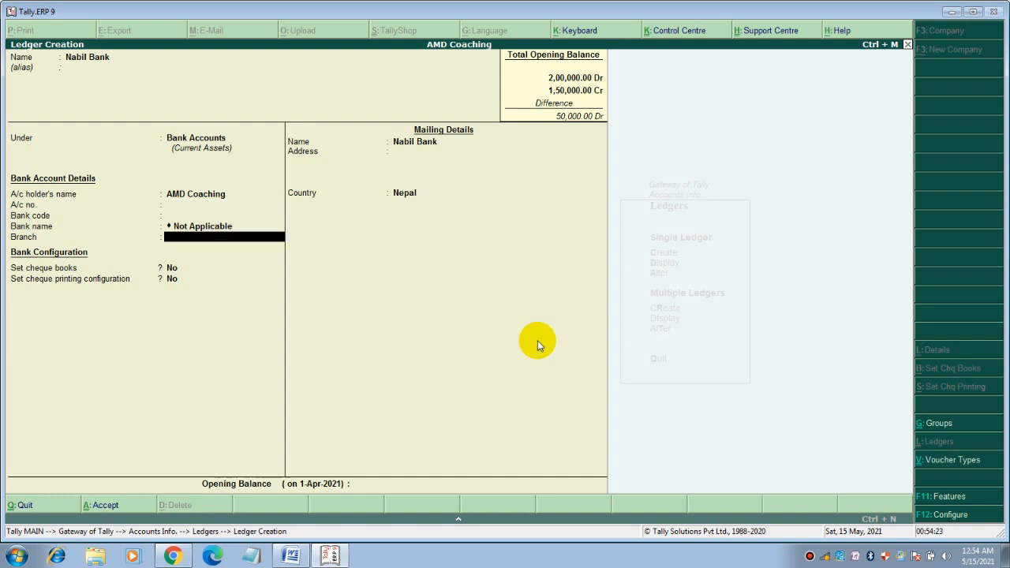
pyautogui.press('Return')
pyautogui.press('Return')
pyautogui.press('Return')
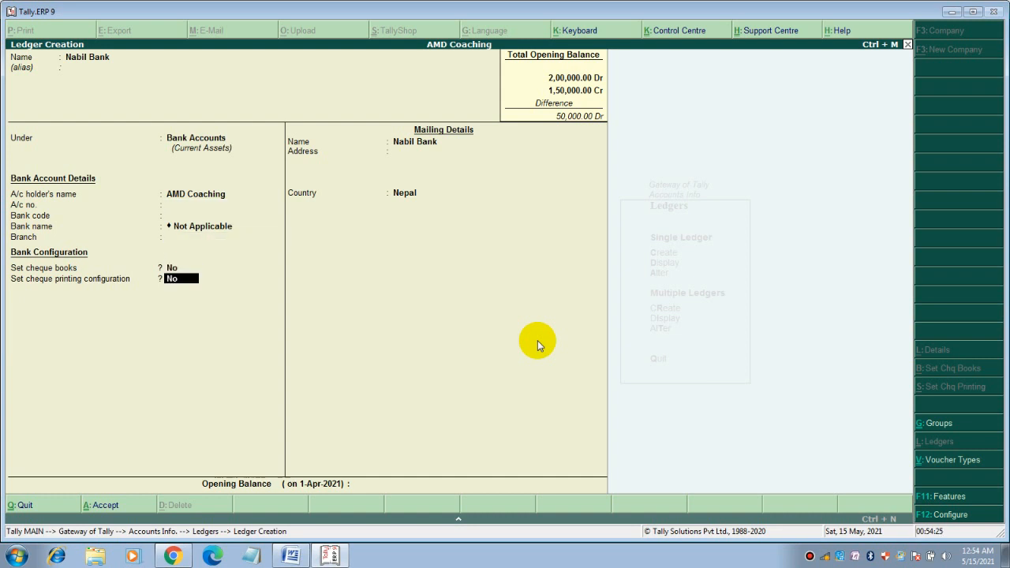
pyautogui.press('Return')
pyautogui.write('K')
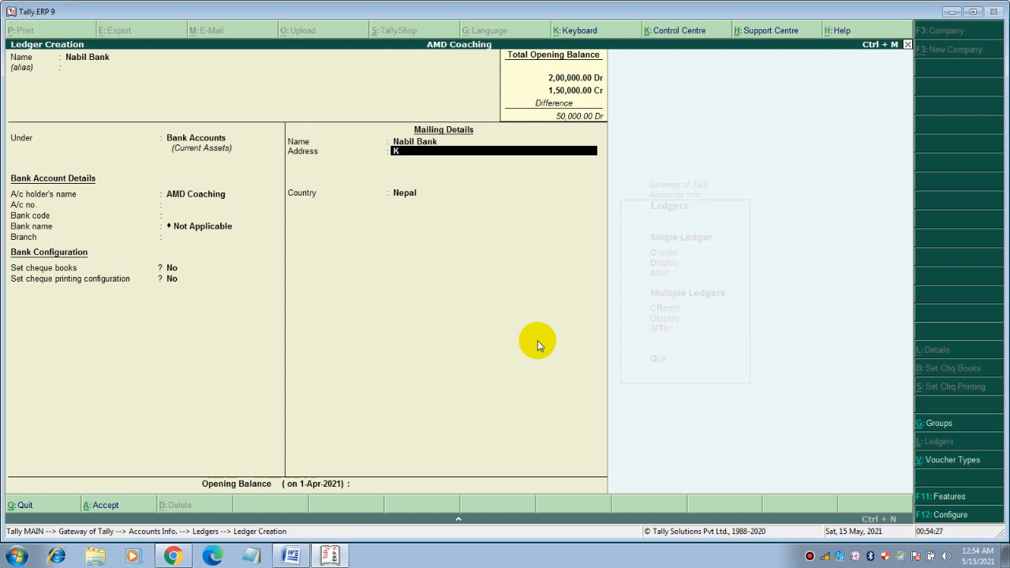
pyautogui.write('athmandu')
pyautogui.press('Return')
pyautogui.press('Return')
pyautogui.press('Return')
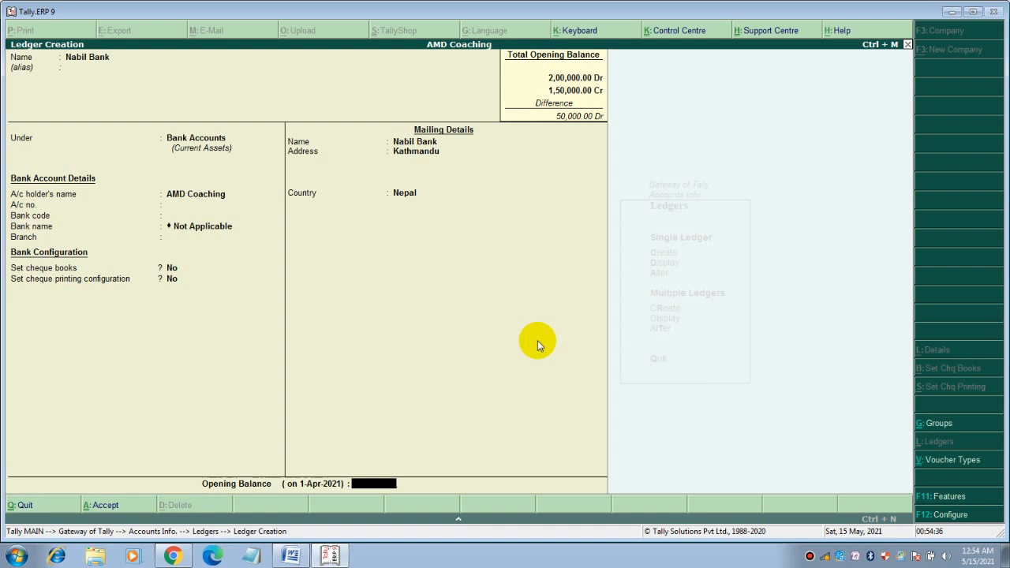
pyautogui.write('1,00,00')
pyautogui.write('0')
pyautogui.press('Return')
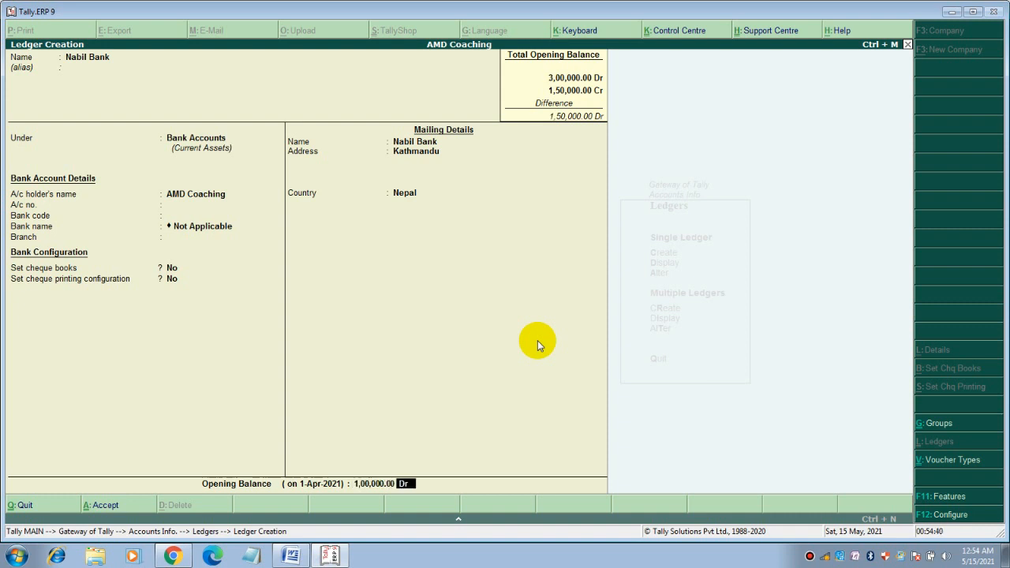
pyautogui.press('Return')
pyautogui.press('Return')
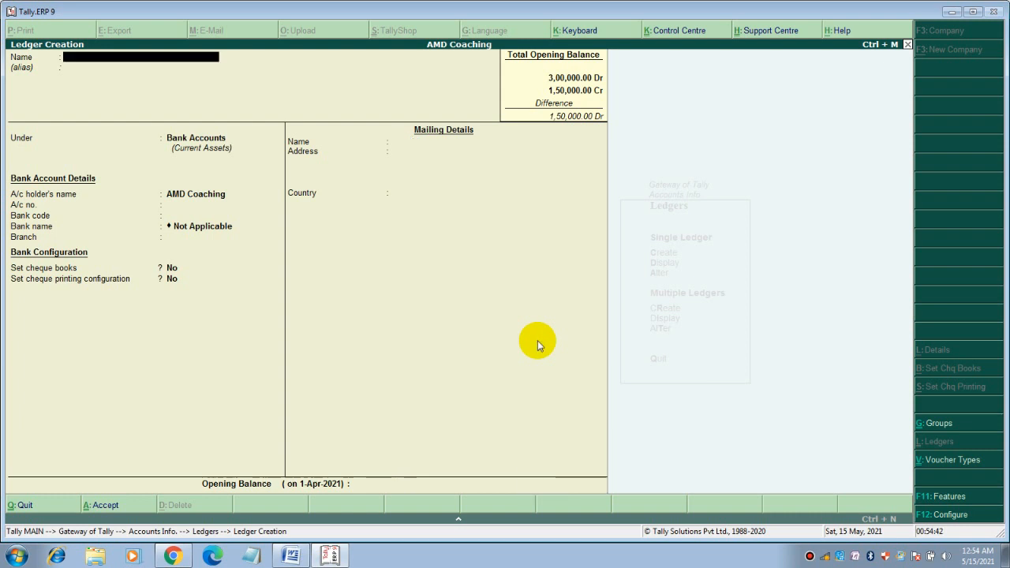
# Name the ledger Kumari Bank under Bank Accounts with mailing address Chabahil
pyautogui.write('Kumari Bank')
pyautogui.press('Return')
pyautogui.press('Return')
pyautogui.press('Return')
pyautogui.press('Return')
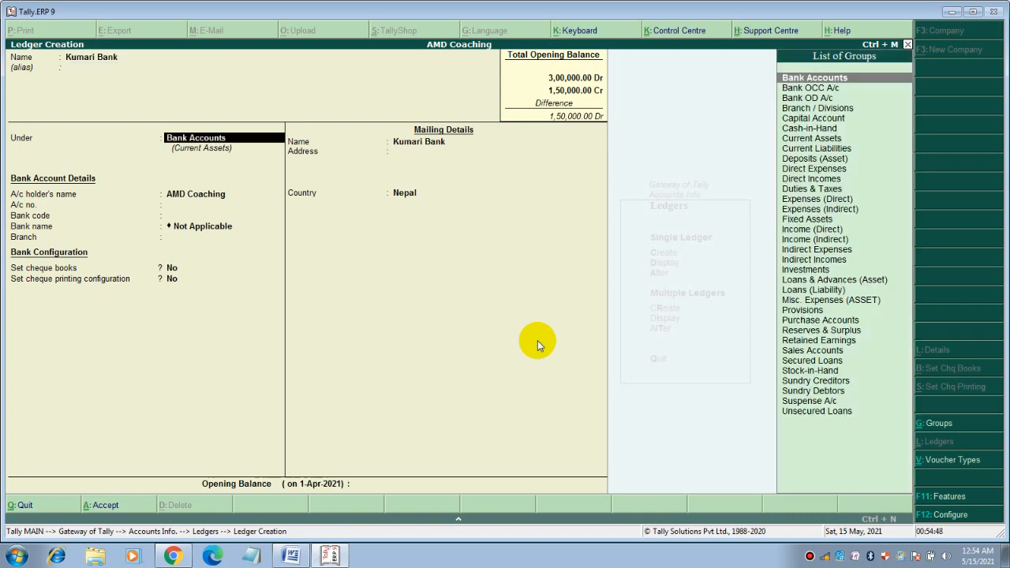
pyautogui.press('Return')
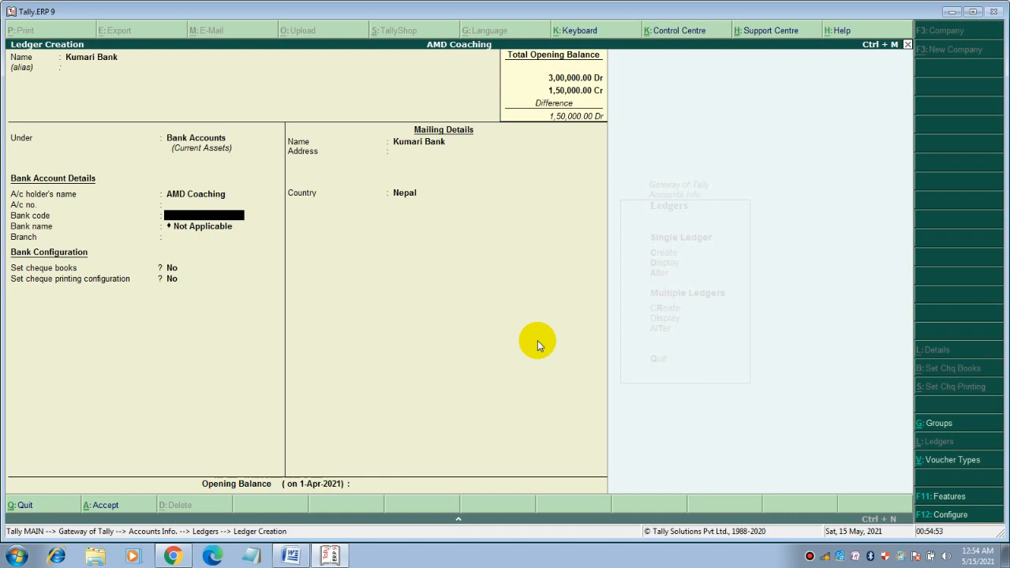
pyautogui.press('Return')
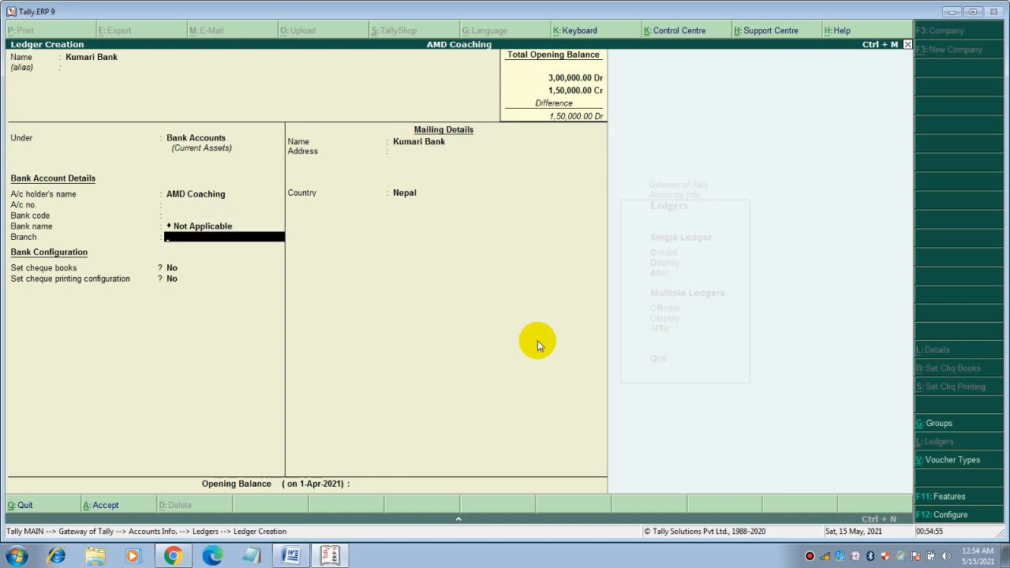
pyautogui.press('Return')
pyautogui.press('Return')
pyautogui.press('Return')
pyautogui.press('Return')
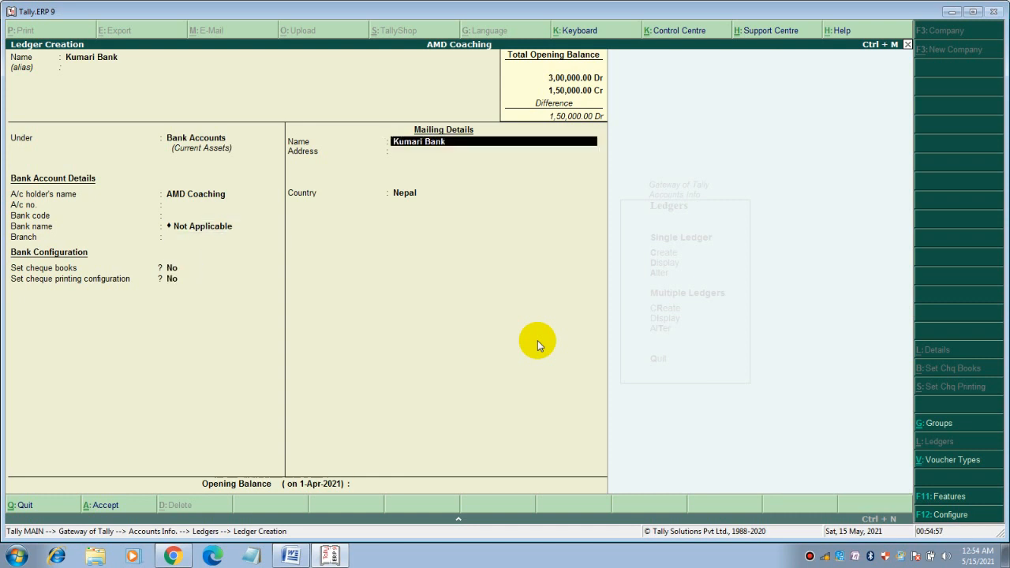
pyautogui.write('Ch')
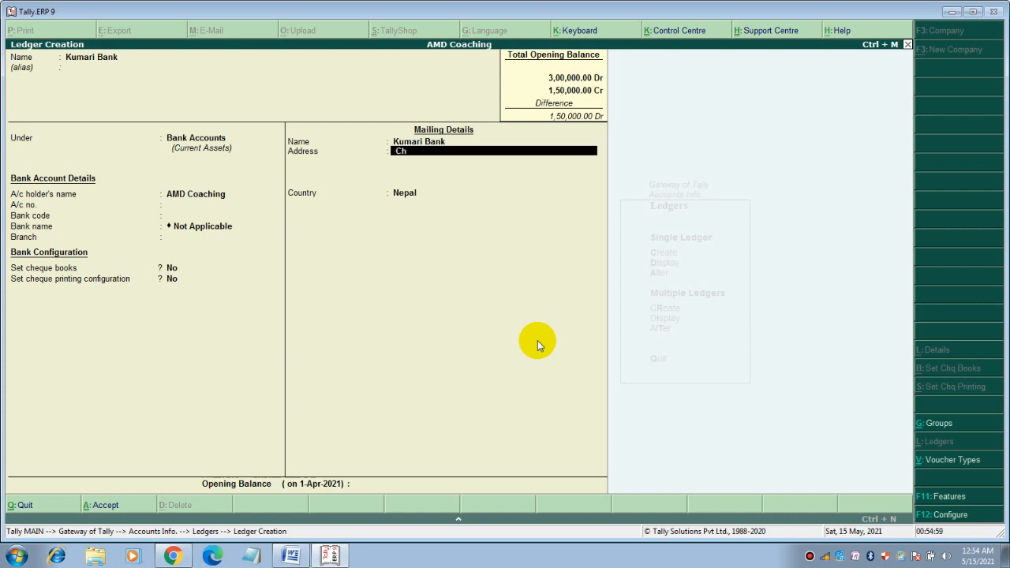
pyautogui.write('abahil')
pyautogui.press('Return')
pyautogui.press('Return')
pyautogui.press('Return')
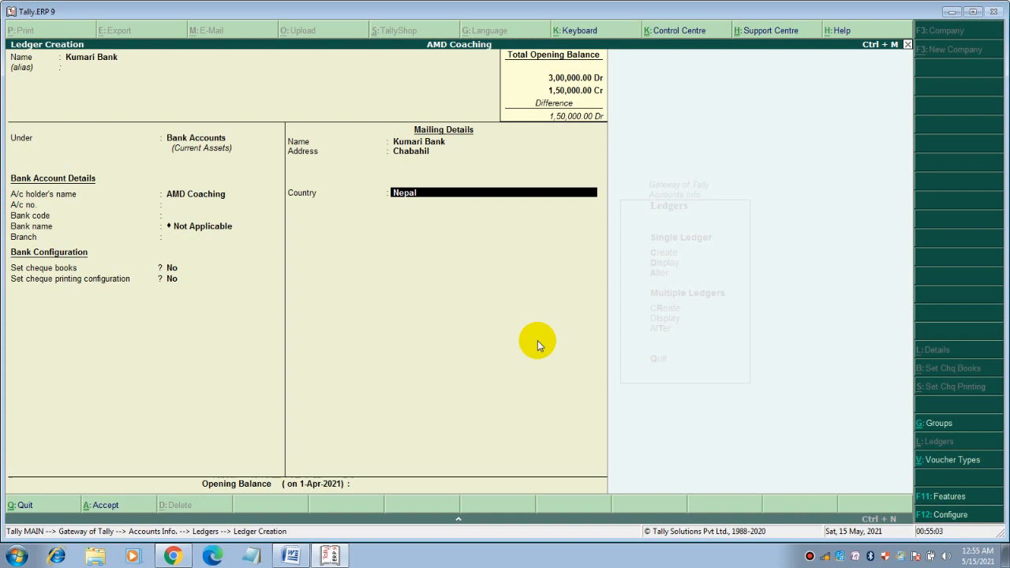
# Give it a 1,00,000 Dr opening balance, save it, and bring up the Word notes
pyautogui.write('100000')
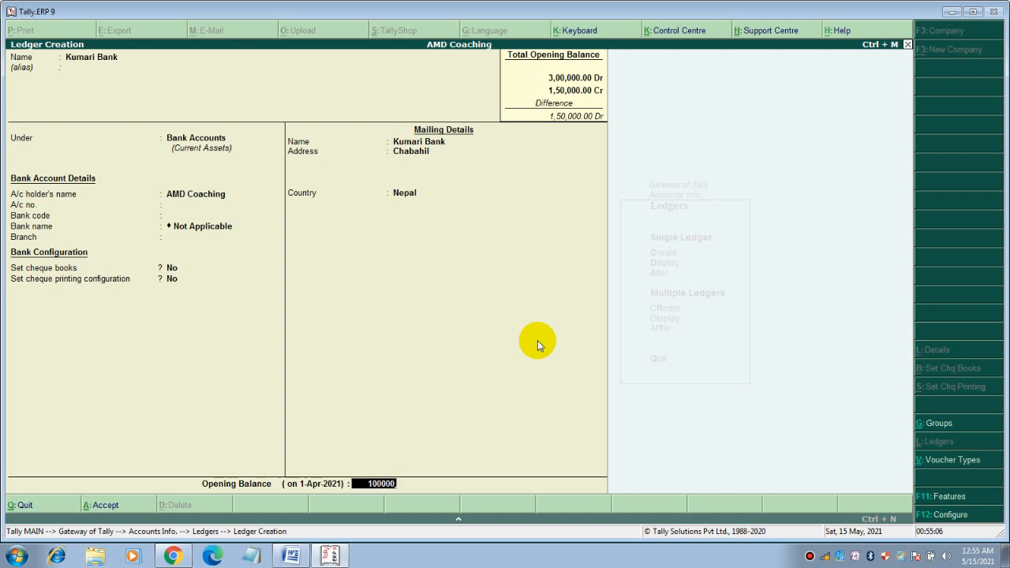
pyautogui.press('Return')
pyautogui.press('Return')
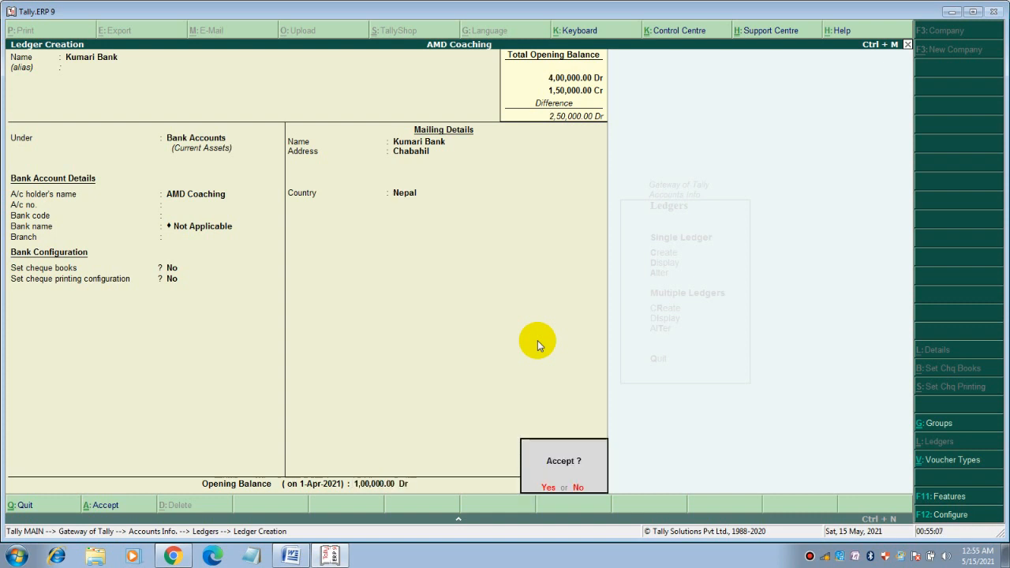
pyautogui.press('y')
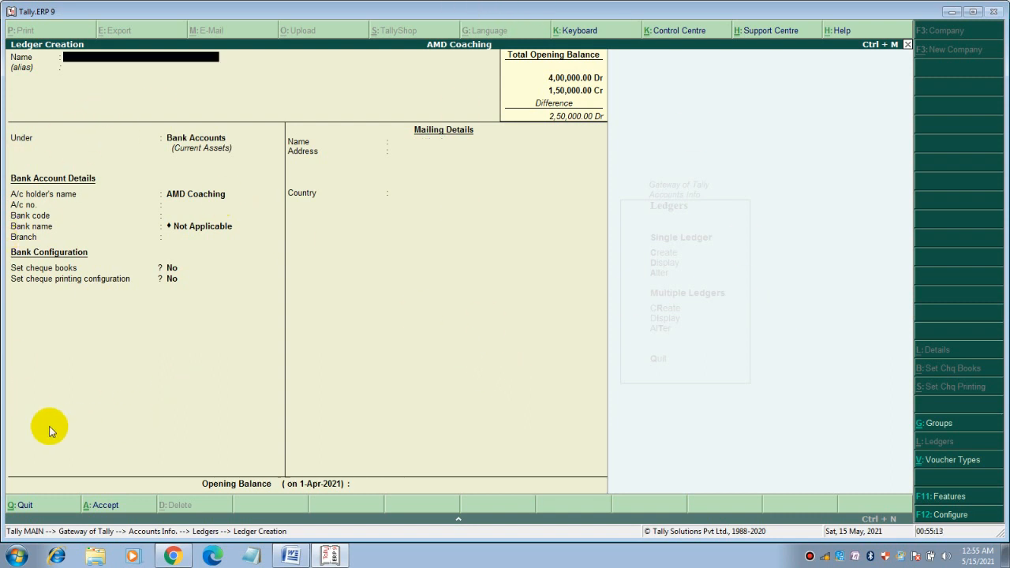
pyautogui.click(292, 557)
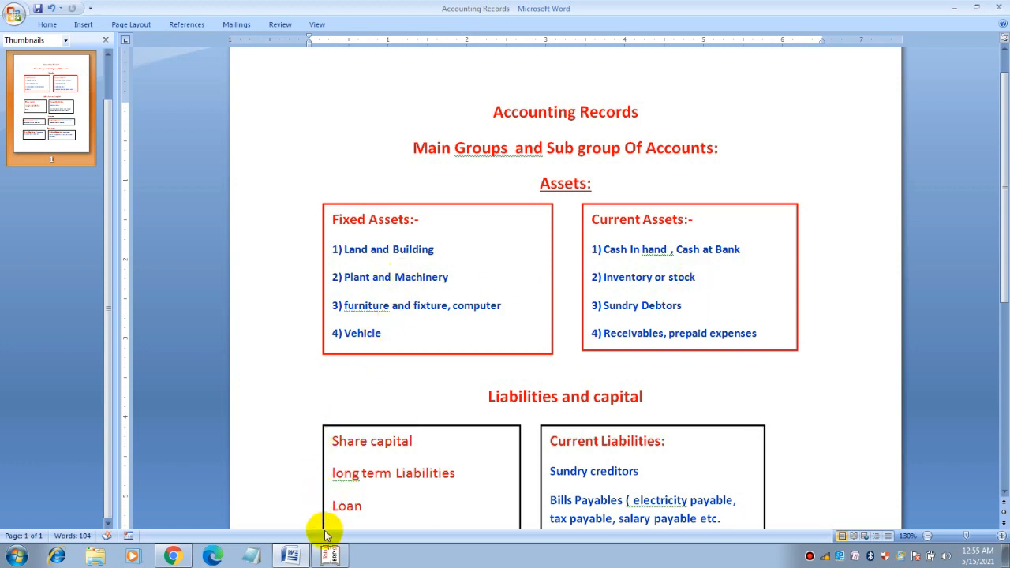
# Back in Tally, start a ledger named Xyz Company under Sundry Debtors
pyautogui.click(331, 556)
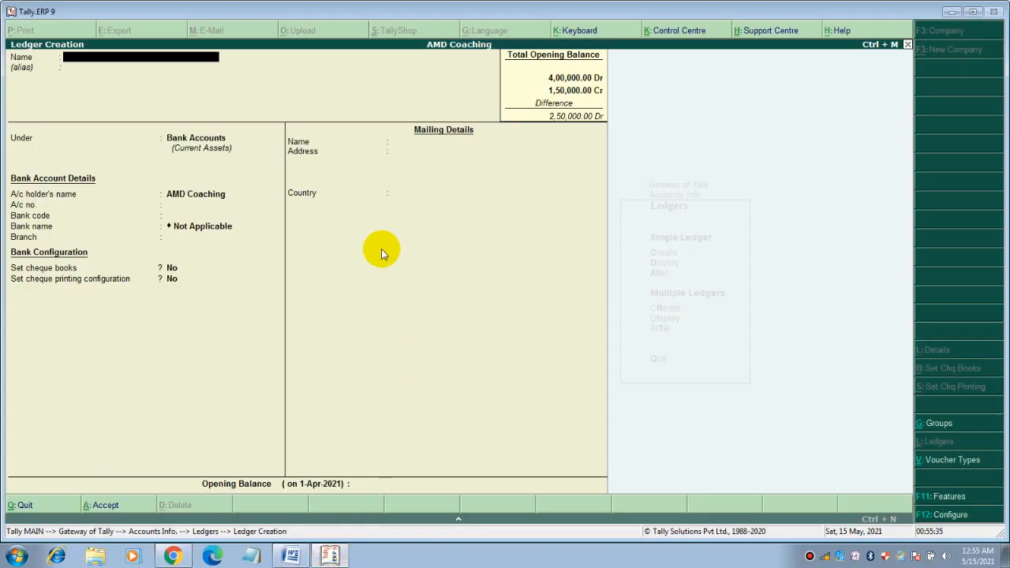
pyautogui.write('Xyz Company')
pyautogui.press('Return')
pyautogui.press('Return')
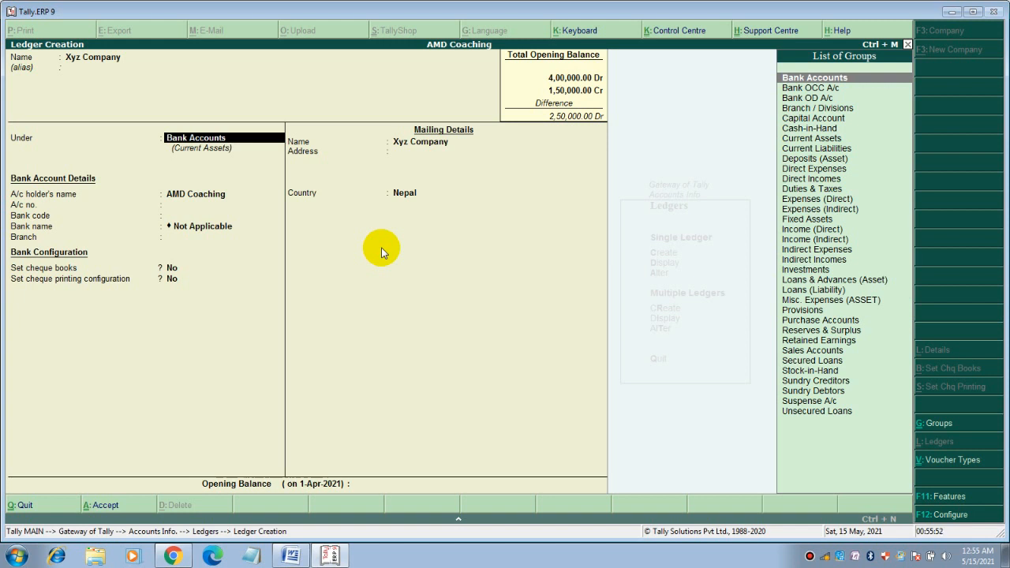
pyautogui.write('S')
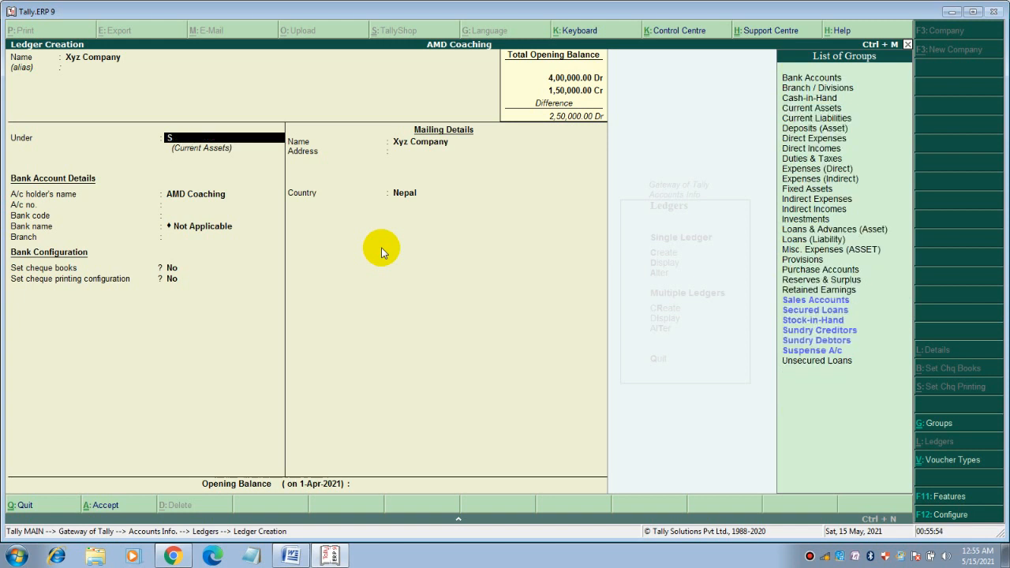
pyautogui.press('Down')
pyautogui.press('Down')
pyautogui.press('Down')
pyautogui.press('Down')
pyautogui.press('Down')
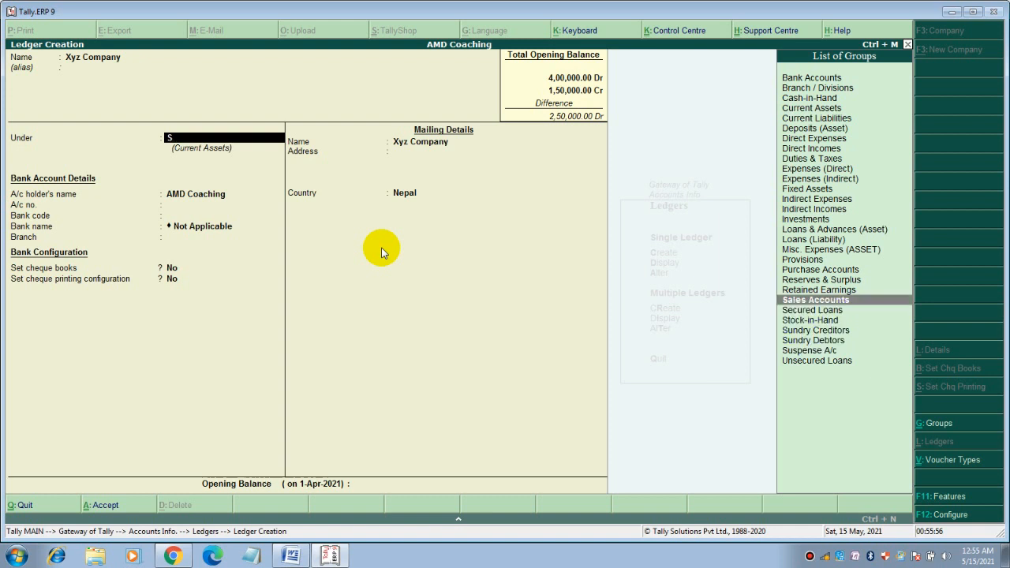
pyautogui.press('Return')
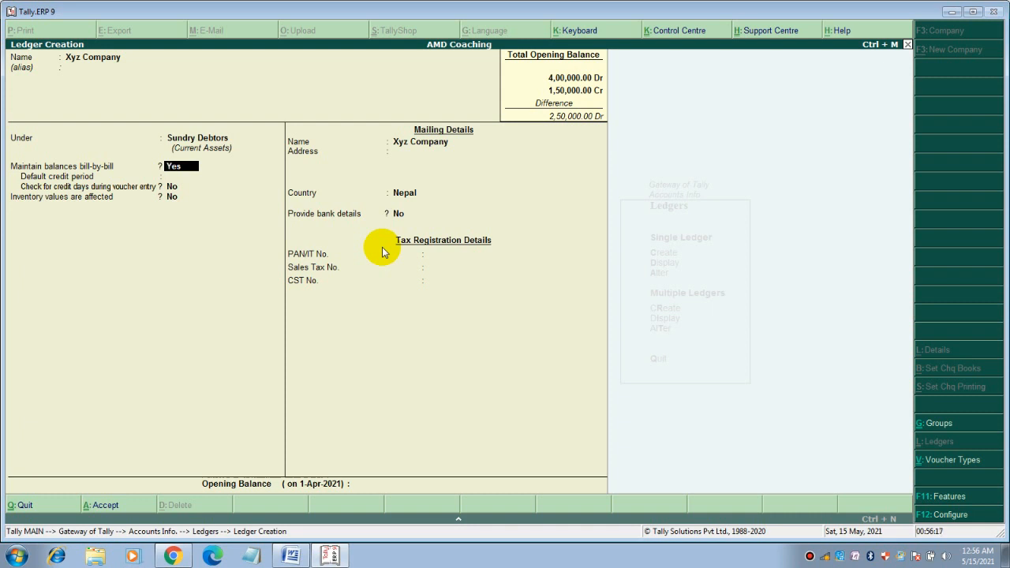
# Set a 20-day credit period and address Chabahil Kathmandu, keeping Nepal as country
pyautogui.press('Return')
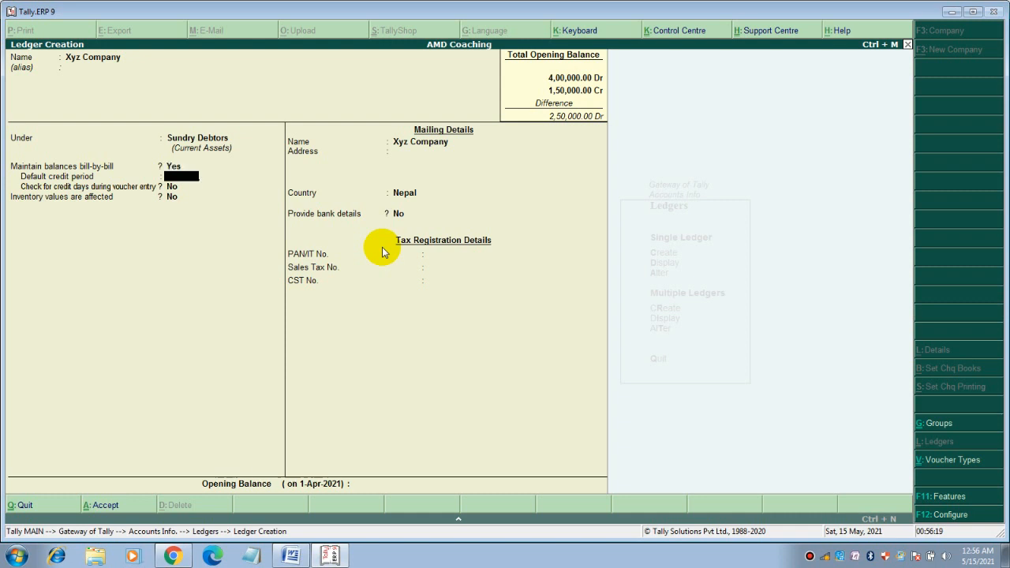
pyautogui.write('20')
pyautogui.press('Return')
pyautogui.press('Return')
pyautogui.press('Return')
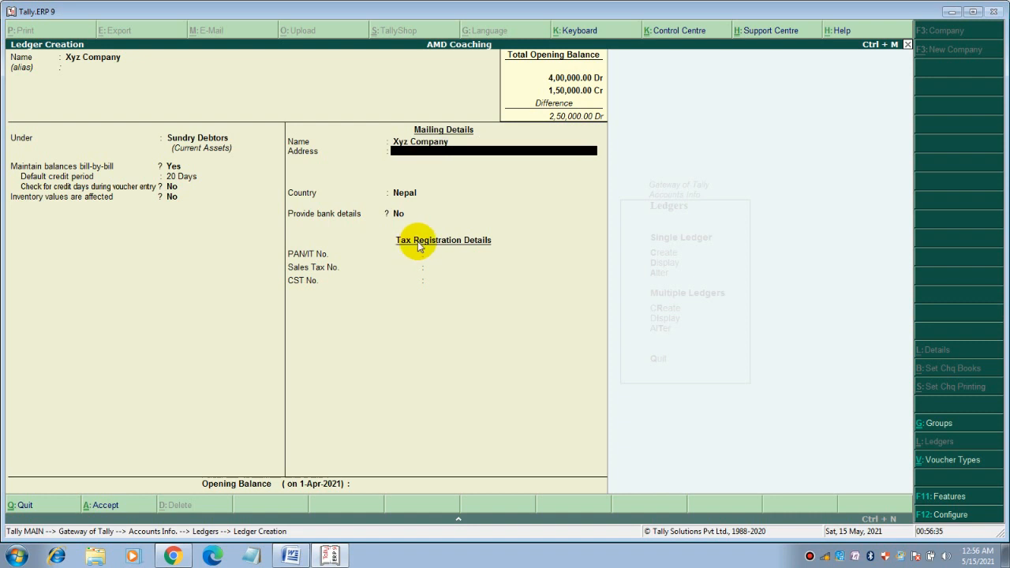
pyautogui.write('Chabahil Kathmandu')
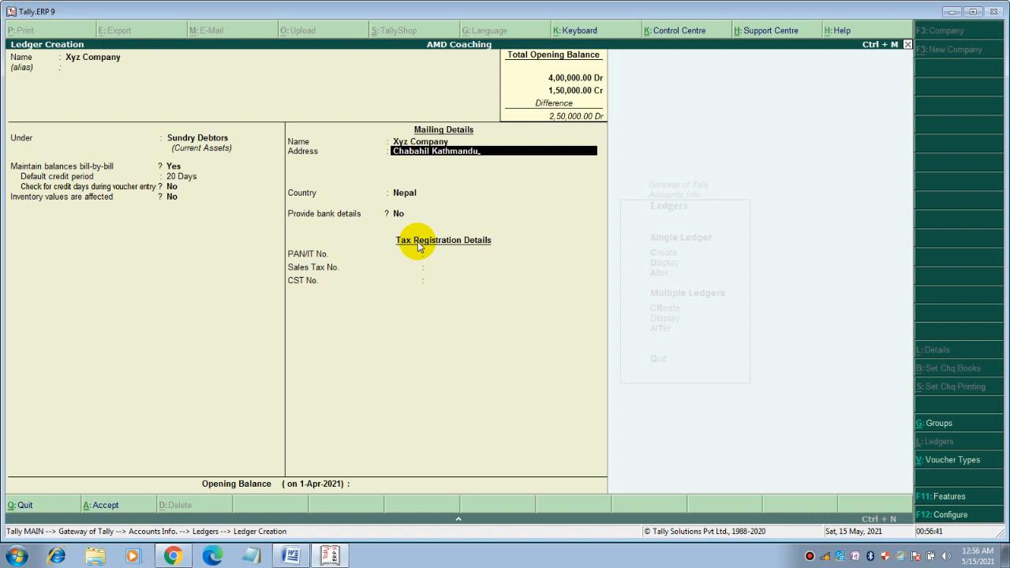
pyautogui.press('Return')
pyautogui.press('Return')
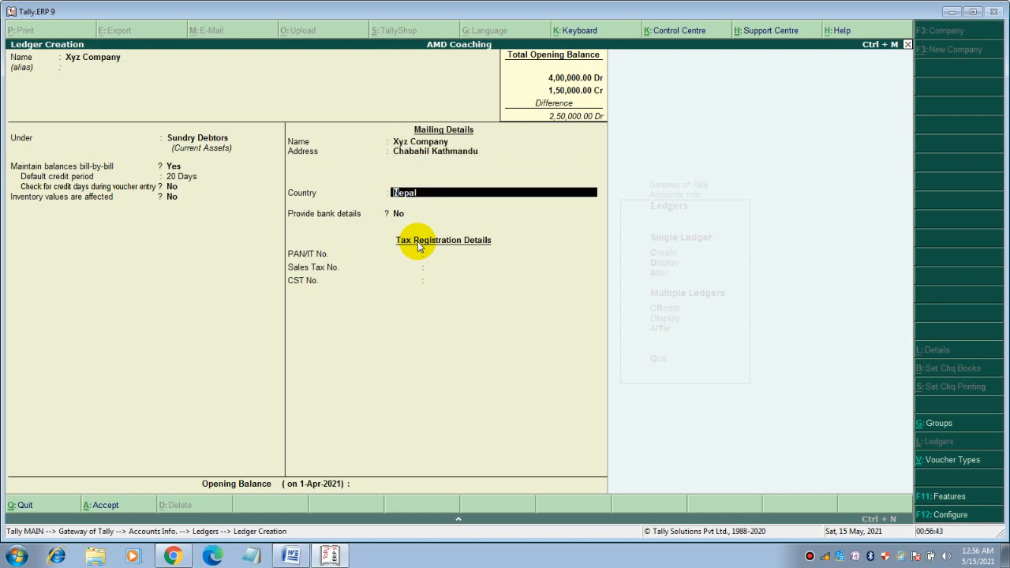
pyautogui.press('Return')
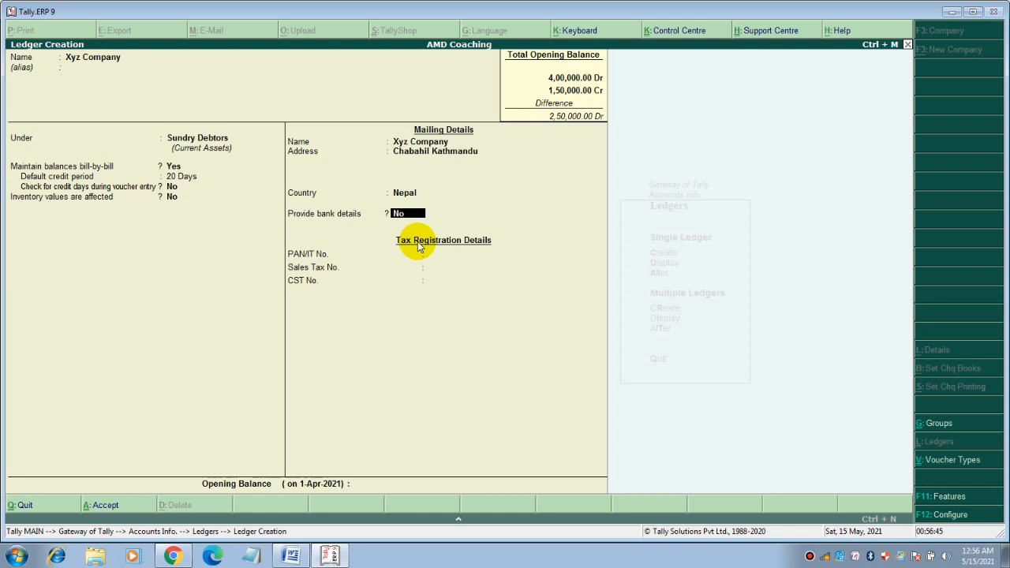
pyautogui.press('Return')
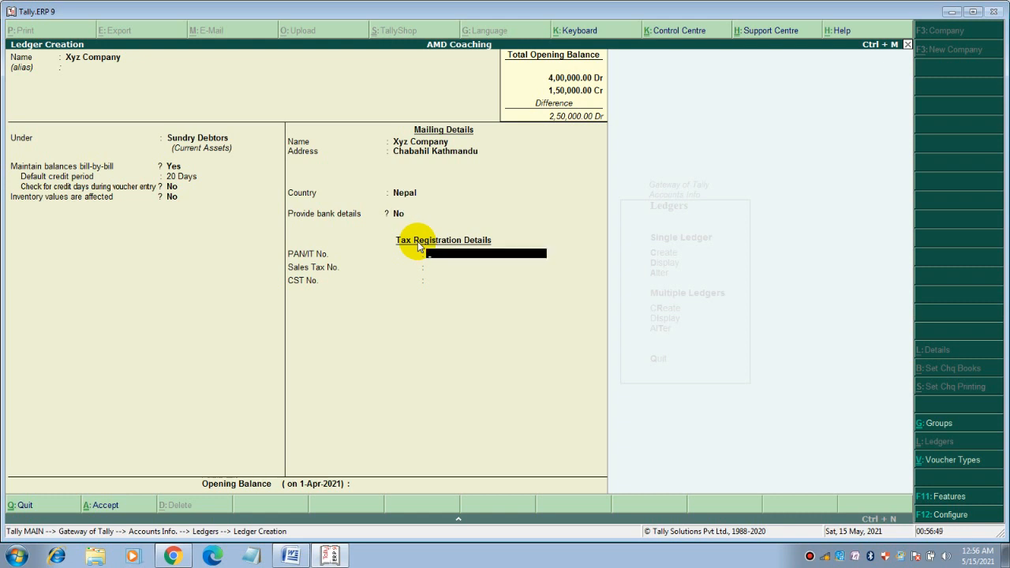
# Fill in the PAN/IT number and sales tax number, leaving CST No. empty
pyautogui.write('123456789')
pyautogui.press('Return')
pyautogui.write('13245679')
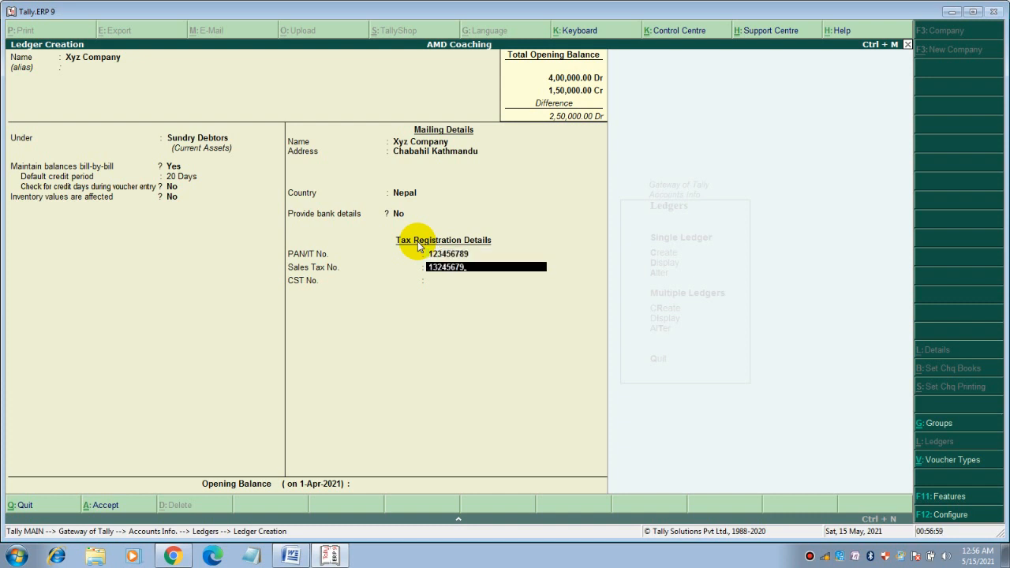
pyautogui.press('Return')
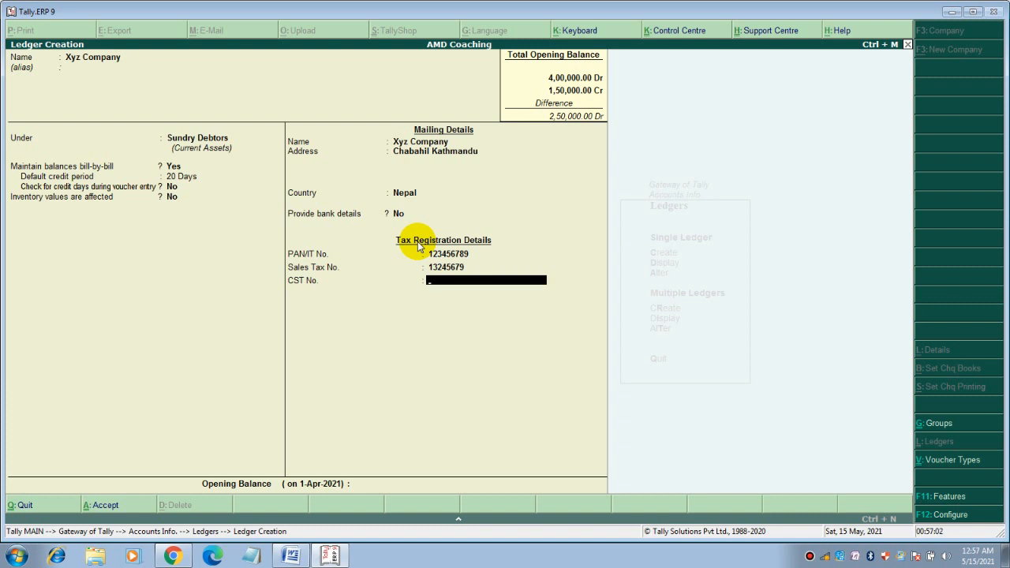
pyautogui.press('Return')
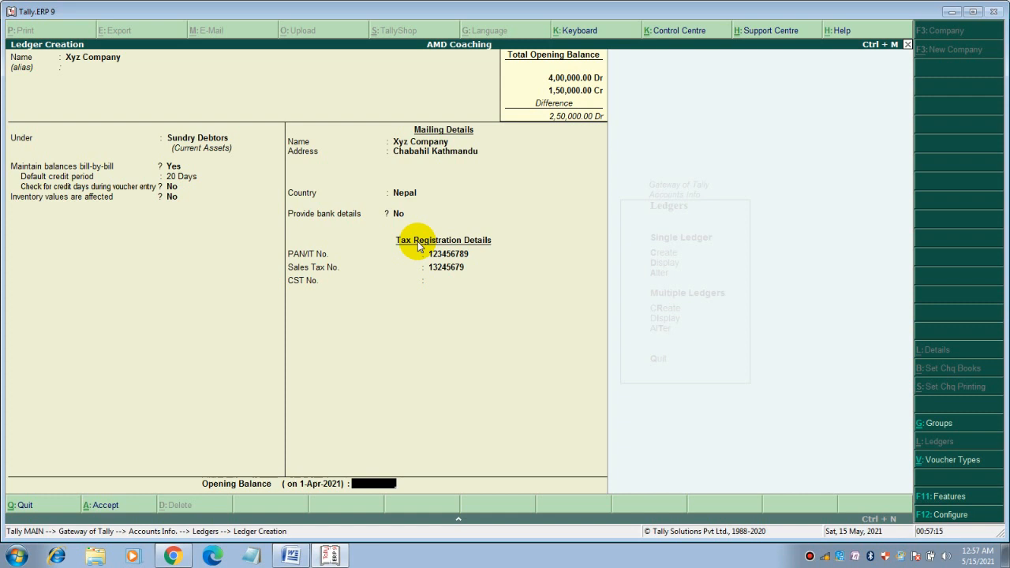
# Enter a 50,000 Dr opening balance on account and save the ledger
pyautogui.write('50000')
pyautogui.press('Return')
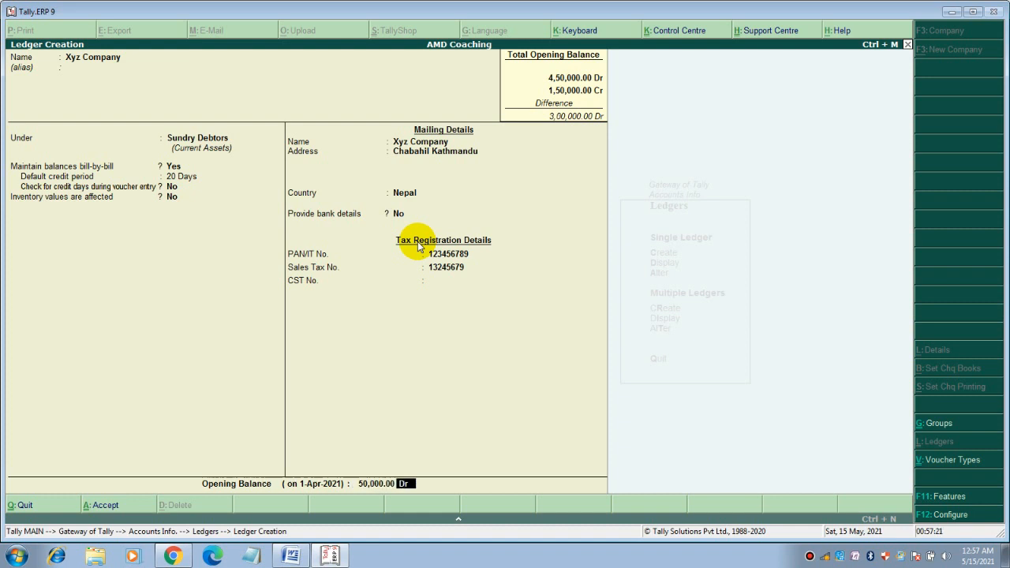
pyautogui.press('Return')
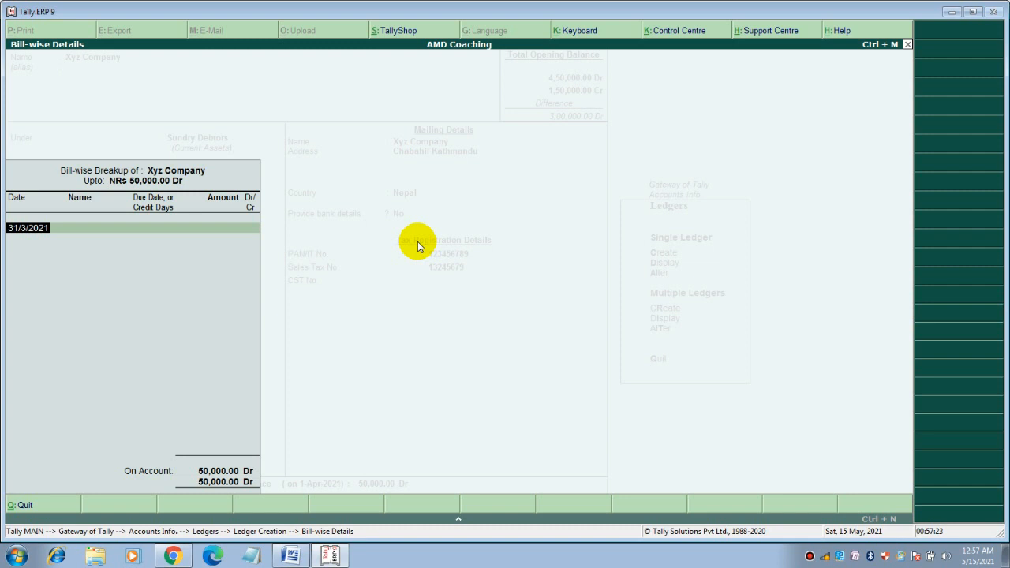
pyautogui.press('Return')
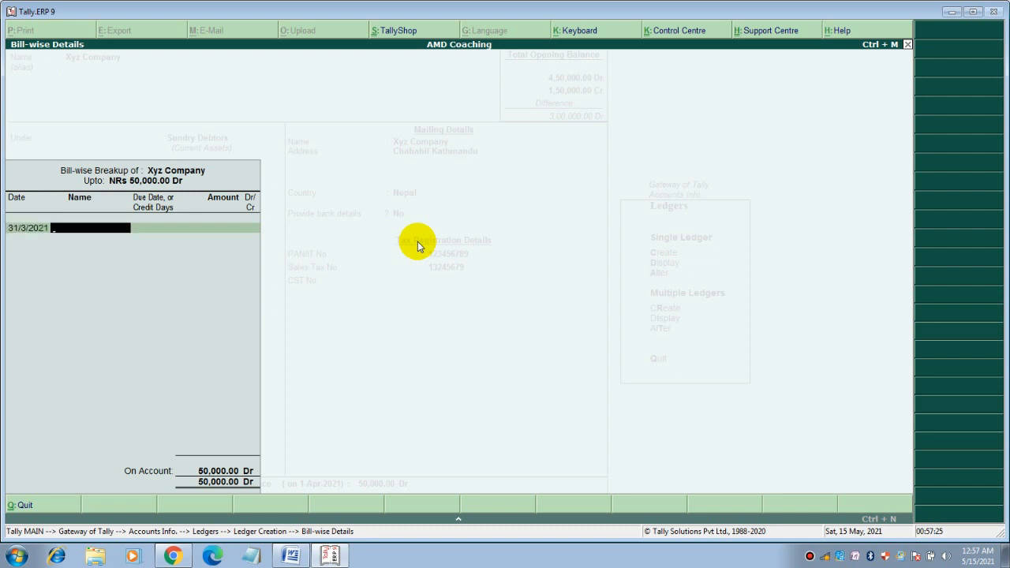
pyautogui.press('Return')
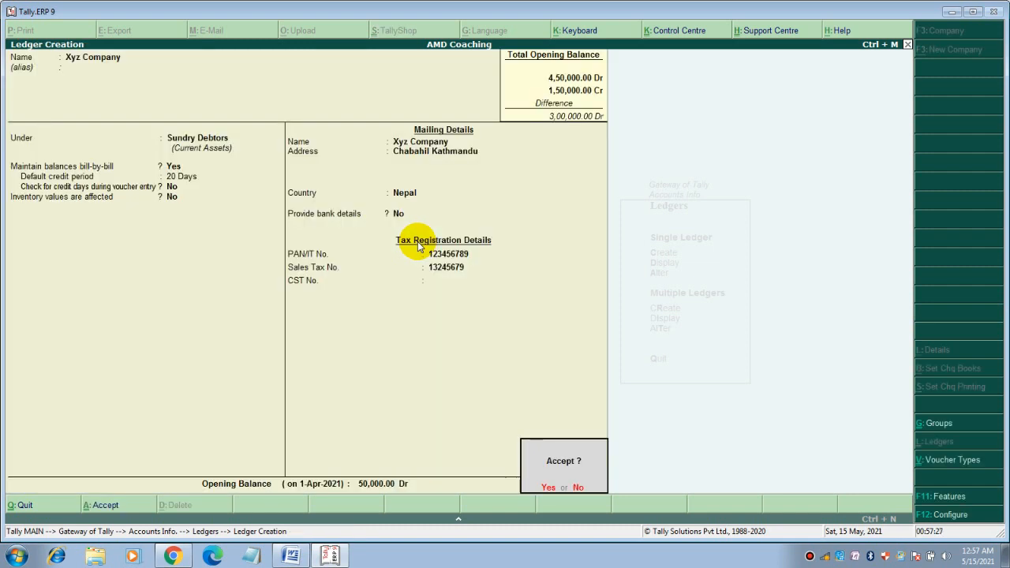
pyautogui.press('Return')
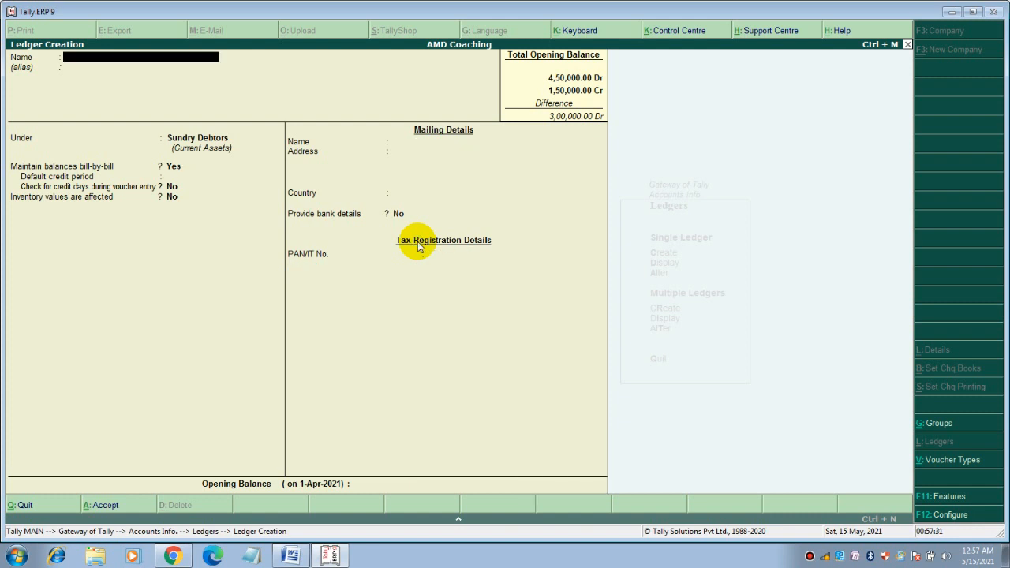
# Create a debtor ledger named with the customer's full name, 10-day credit, address Chabahil Kathmandu
pyautogui.press('Return')
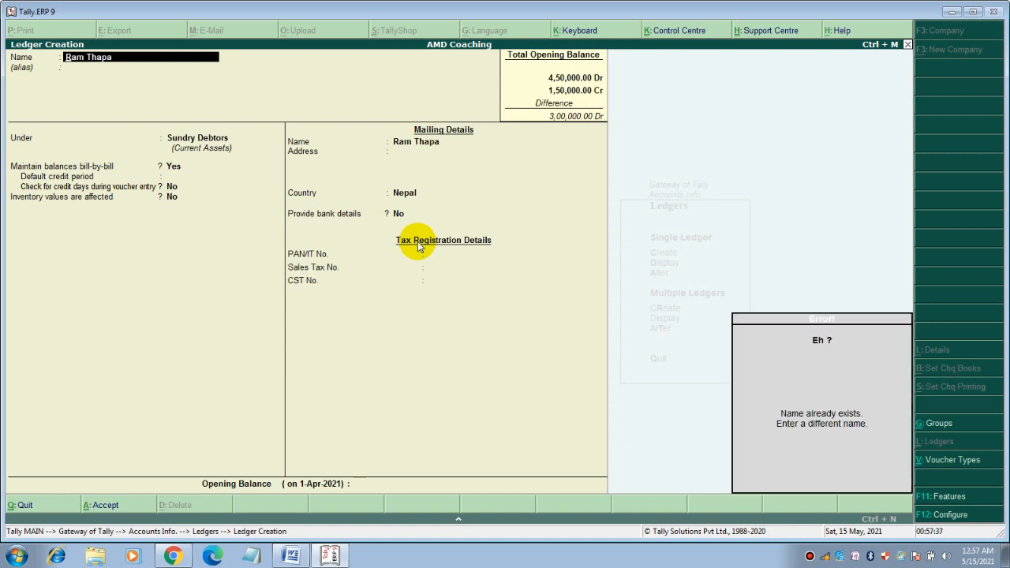
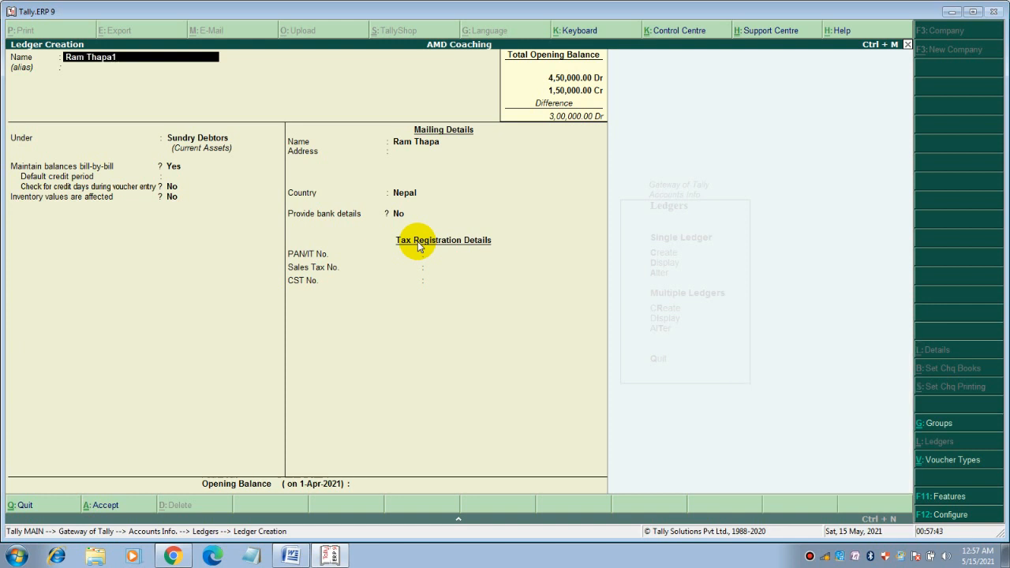
pyautogui.press('Return')
pyautogui.press('Return')
pyautogui.press('Return')
pyautogui.write('10')
pyautogui.press('Return')
pyautogui.press('Return')
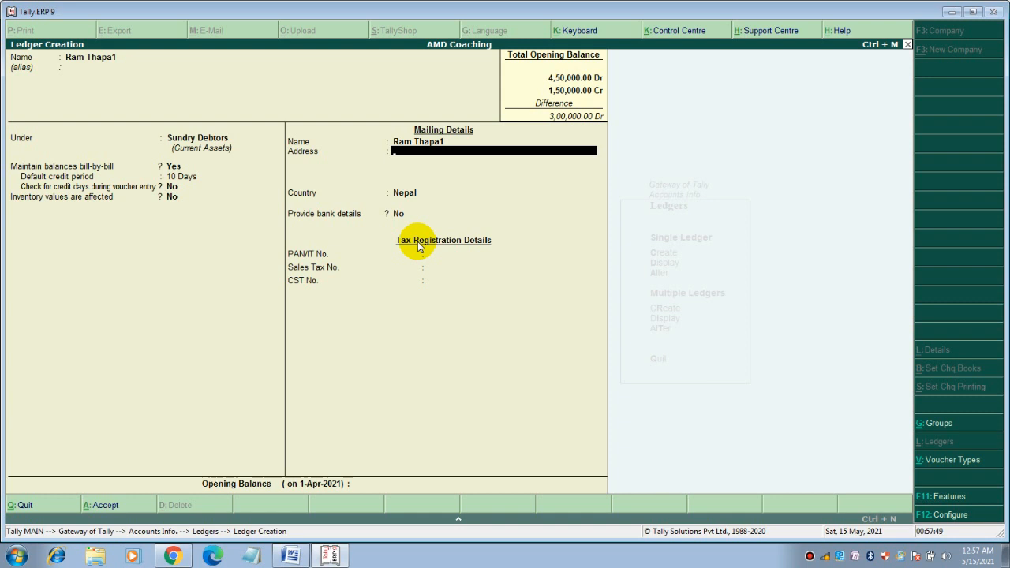
pyautogui.write('Chabahil Kathmandu')
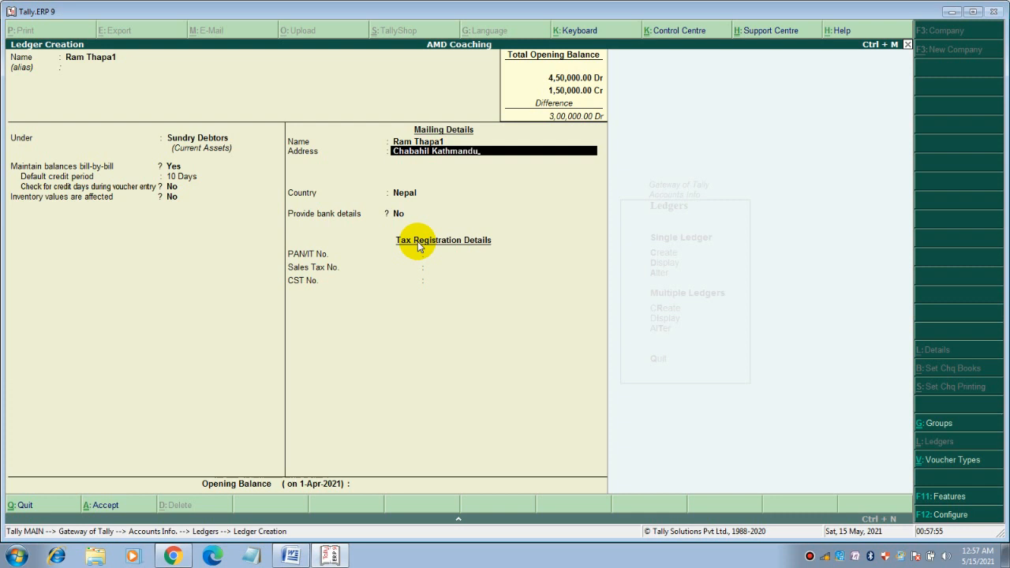
pyautogui.press('Return')
pyautogui.press('Return')
pyautogui.press('Return')
pyautogui.press('Return')
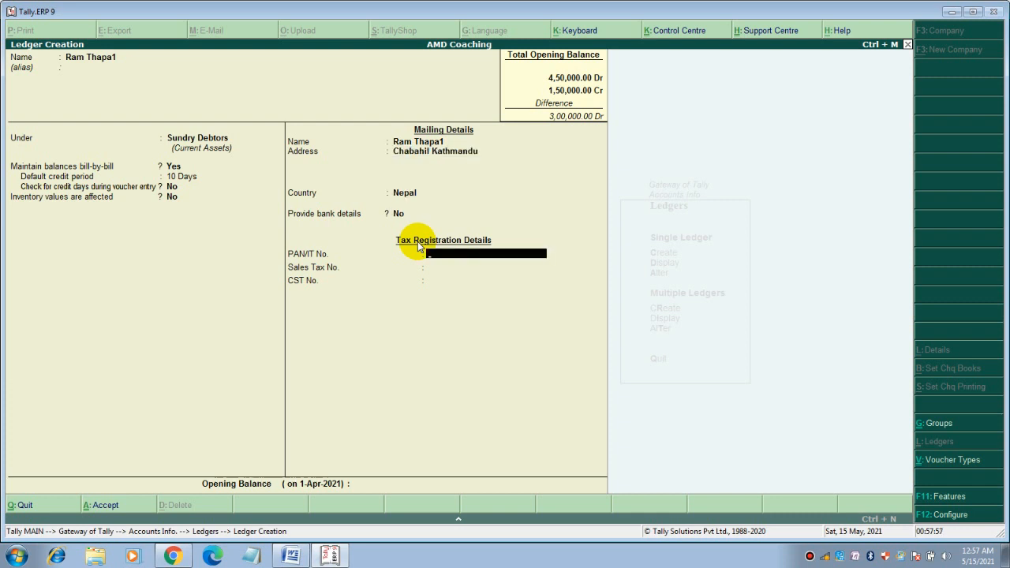
# Enter a 20,000 Dr opening balance and finish the bill breakup
pyautogui.press('Return')
pyautogui.press('Return')
pyautogui.press('Return')
pyautogui.write('20000')
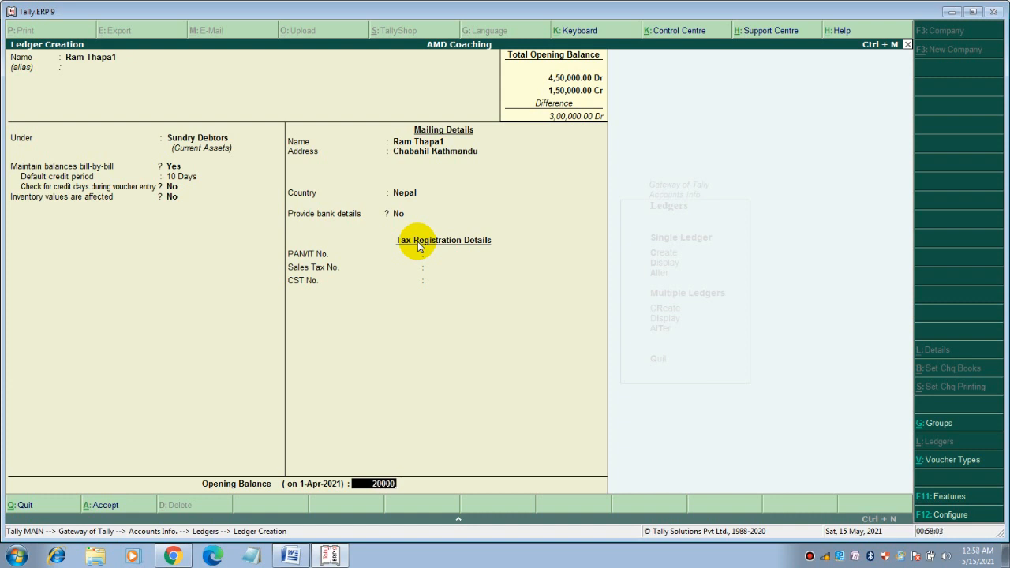
pyautogui.press('Return')
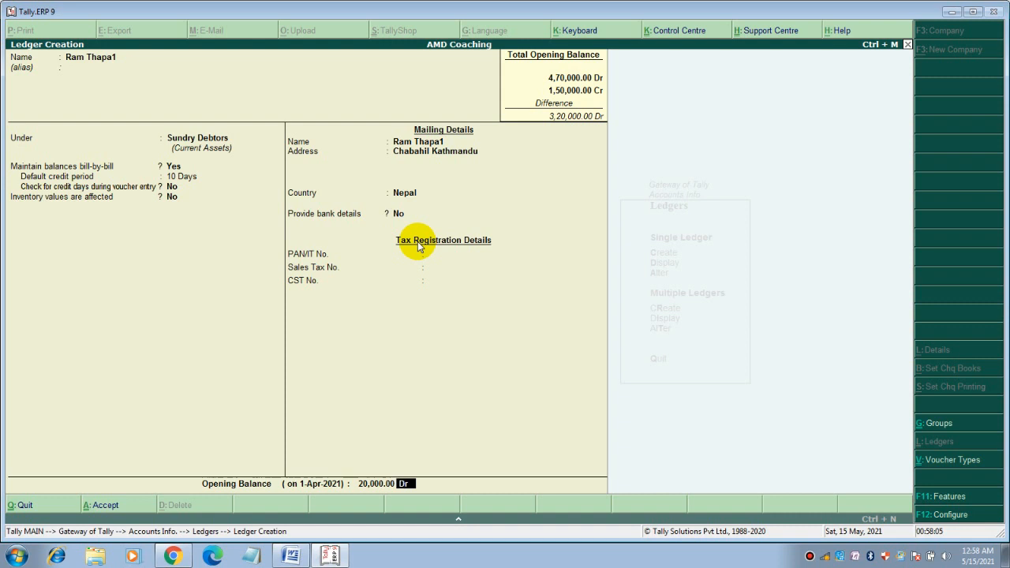
pyautogui.press('Return')
pyautogui.press('Return')
pyautogui.press('Return')
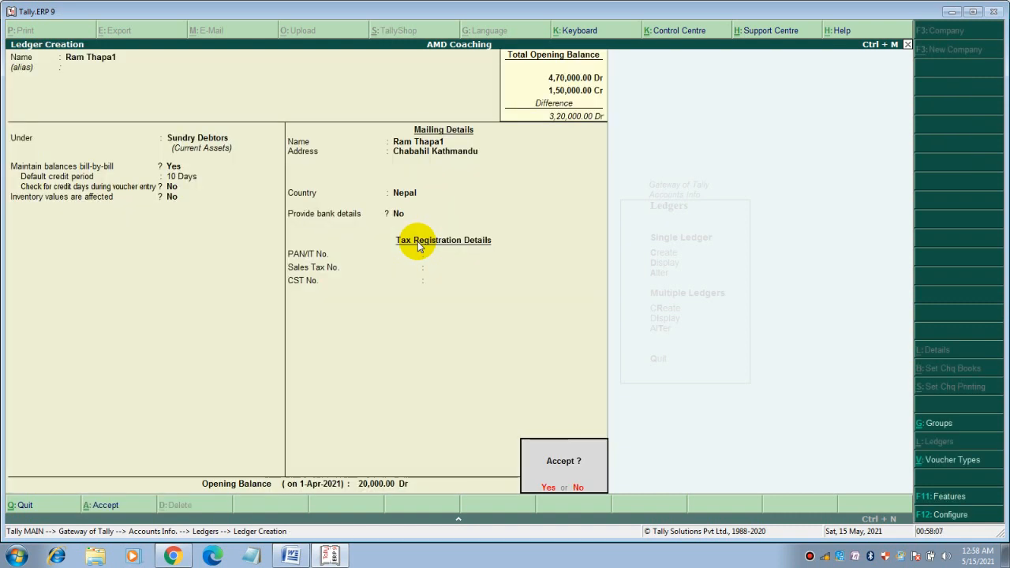
pyautogui.press('Return')
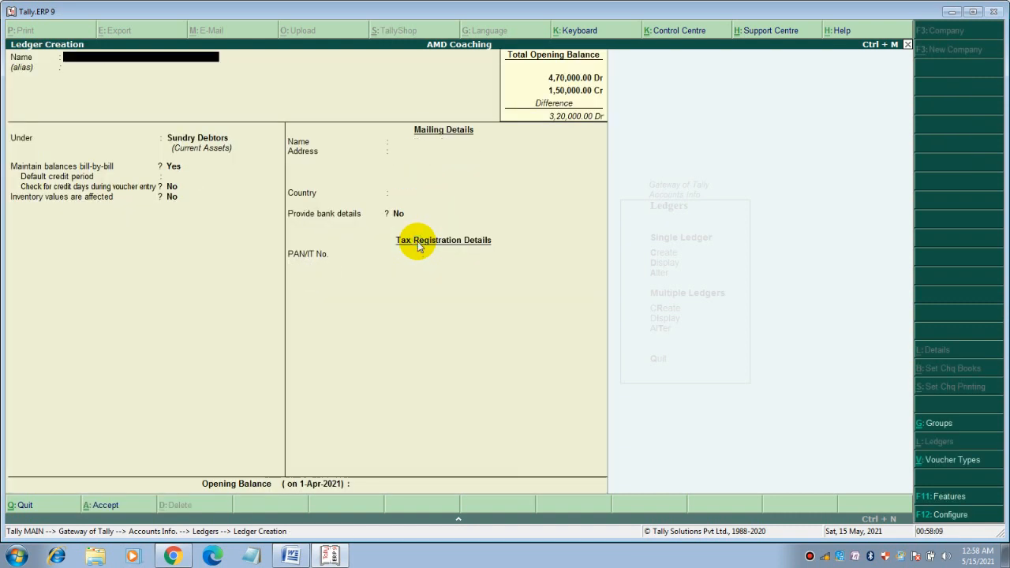
# Display the Xyz Company ledger to review its details
pyautogui.press('Escape')
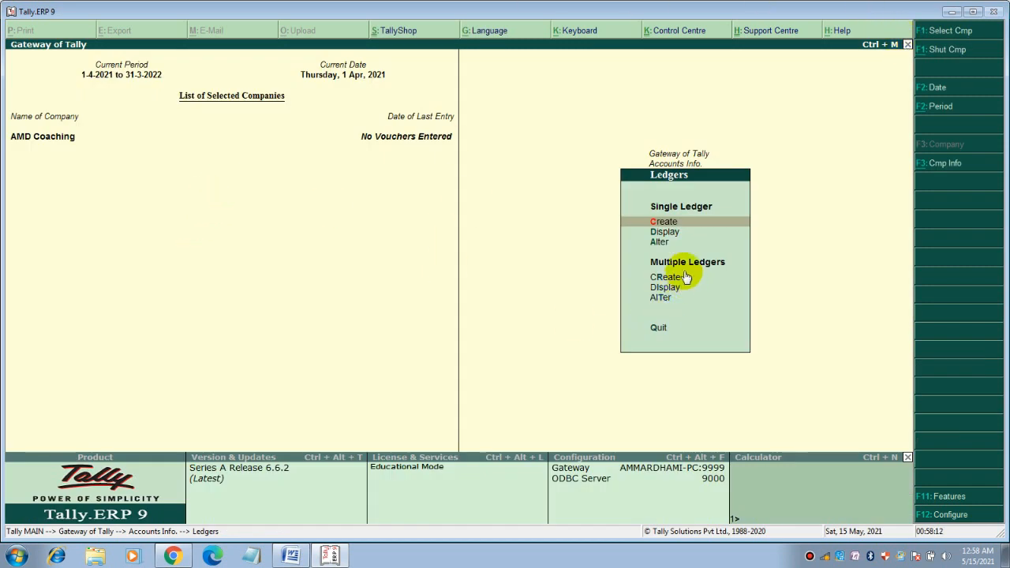
pyautogui.click(668, 234)
pyautogui.click(669, 234)
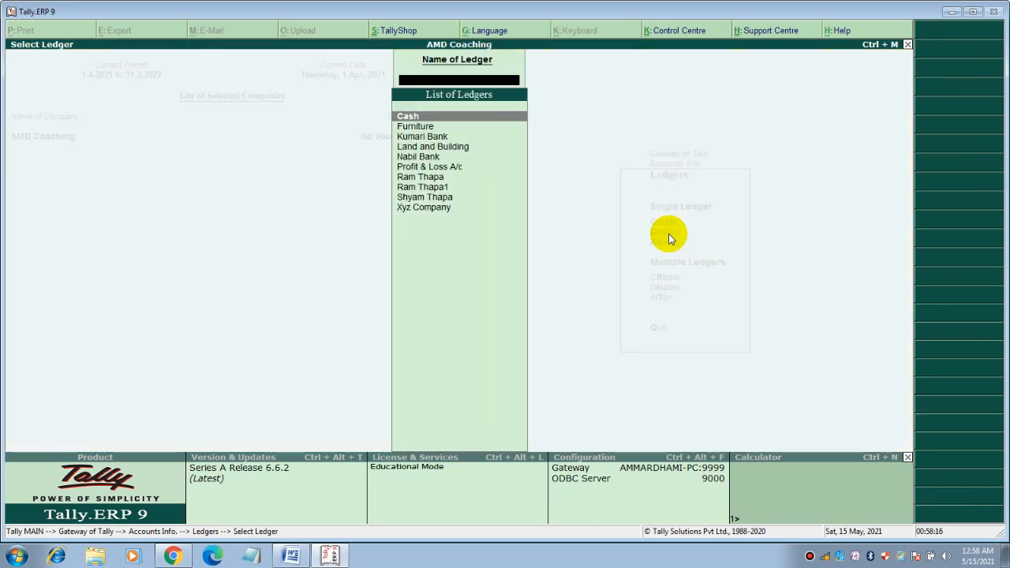
pyautogui.press('Down')
pyautogui.press('Down')
pyautogui.press('Down')
pyautogui.press('Down')
pyautogui.press('Down')
pyautogui.press('Down')
pyautogui.press('Down')
pyautogui.press('Down')
pyautogui.press('Down')
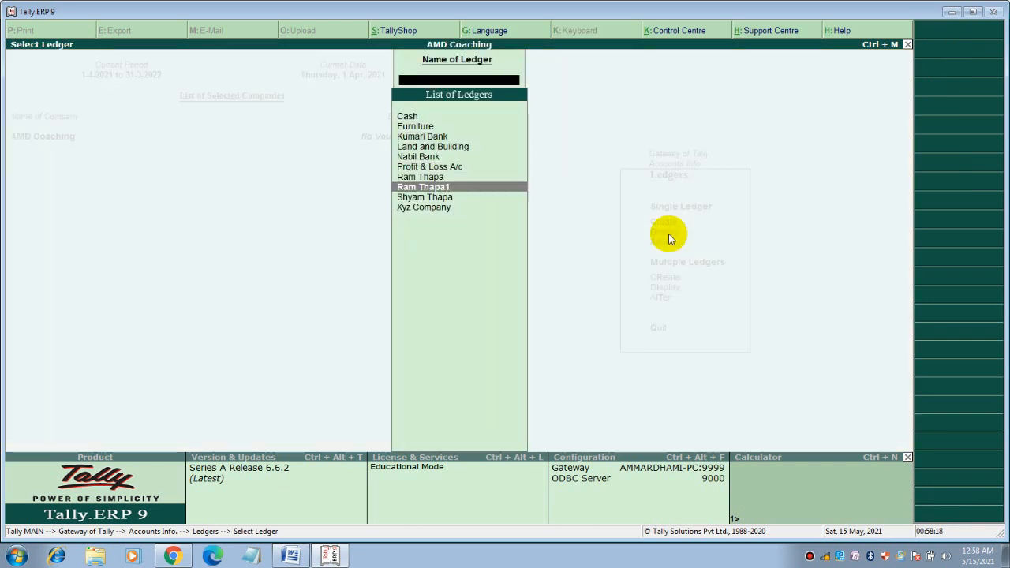
pyautogui.press('Return')
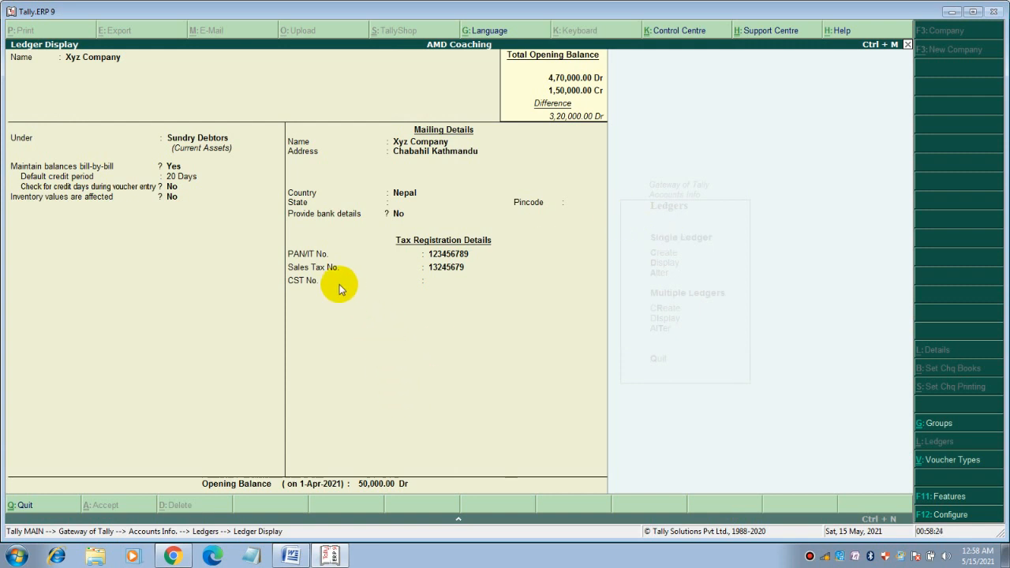
pyautogui.press('Escape')
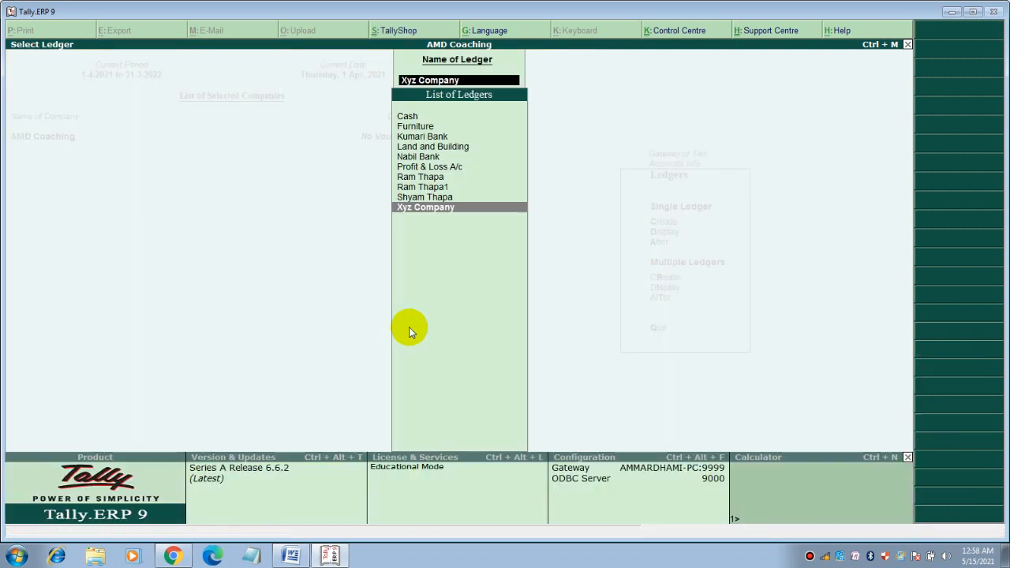
pyautogui.press('Escape')
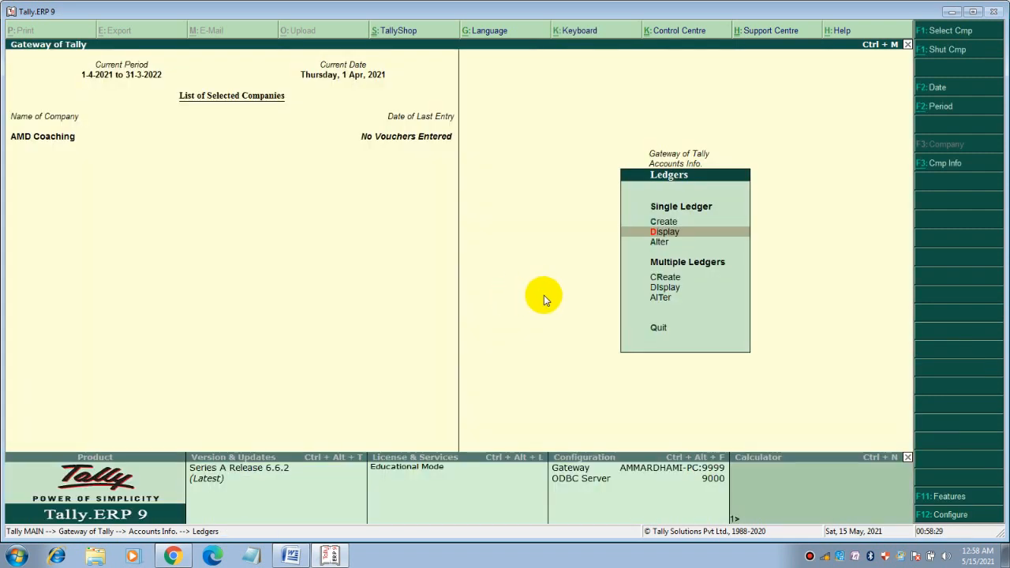
# Alter the Furniture ledger's opening balance to 6,00,000 Dr
pyautogui.press('Down')
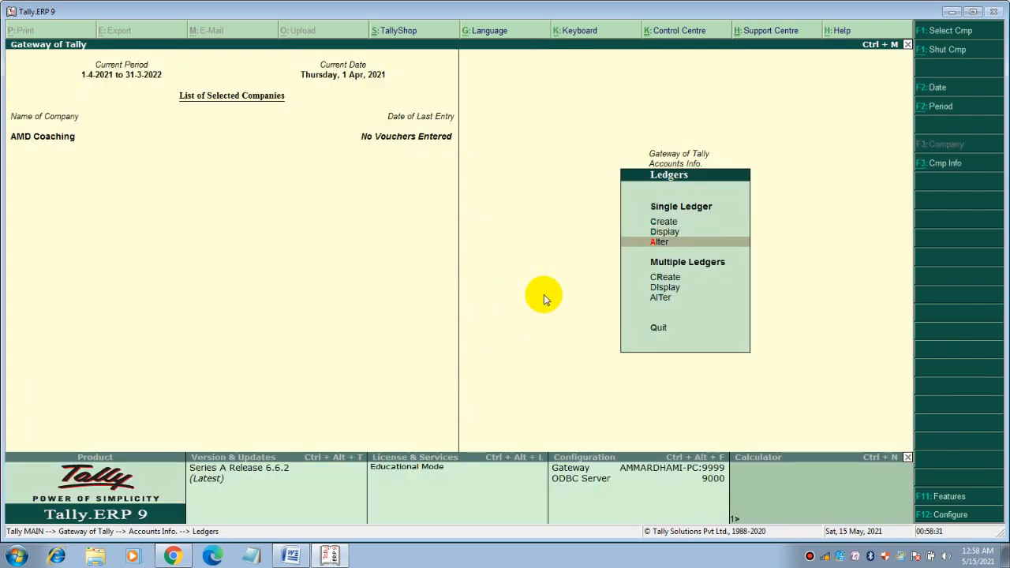
pyautogui.press('Return')
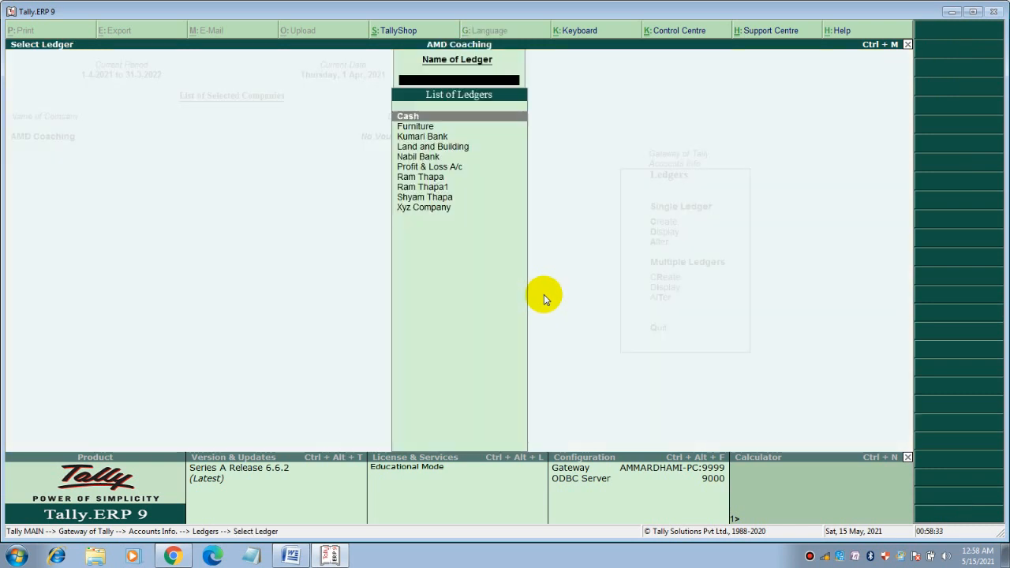
pyautogui.press('Down')
pyautogui.press('Return')
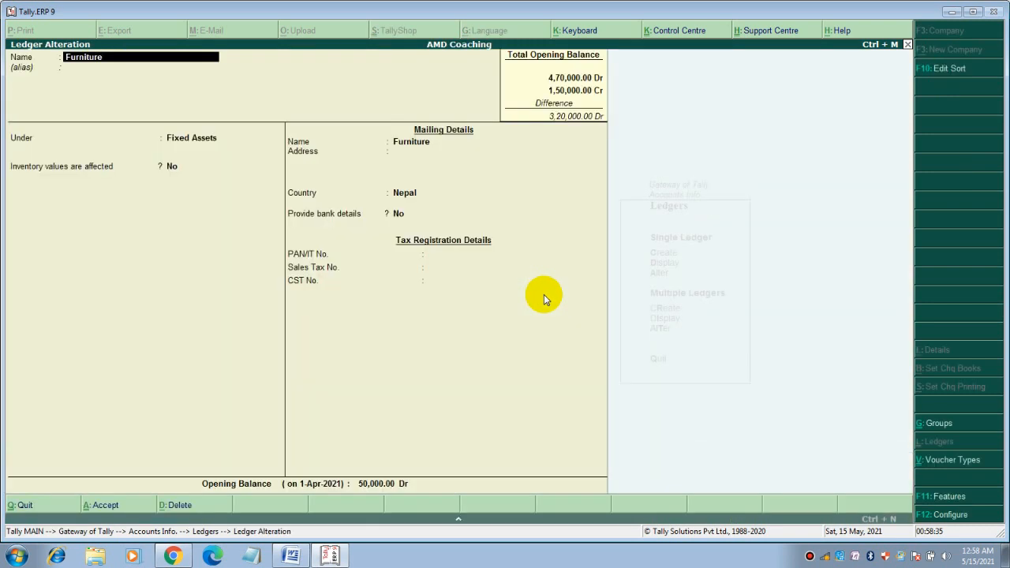
pyautogui.press('Return')
pyautogui.press('Return')
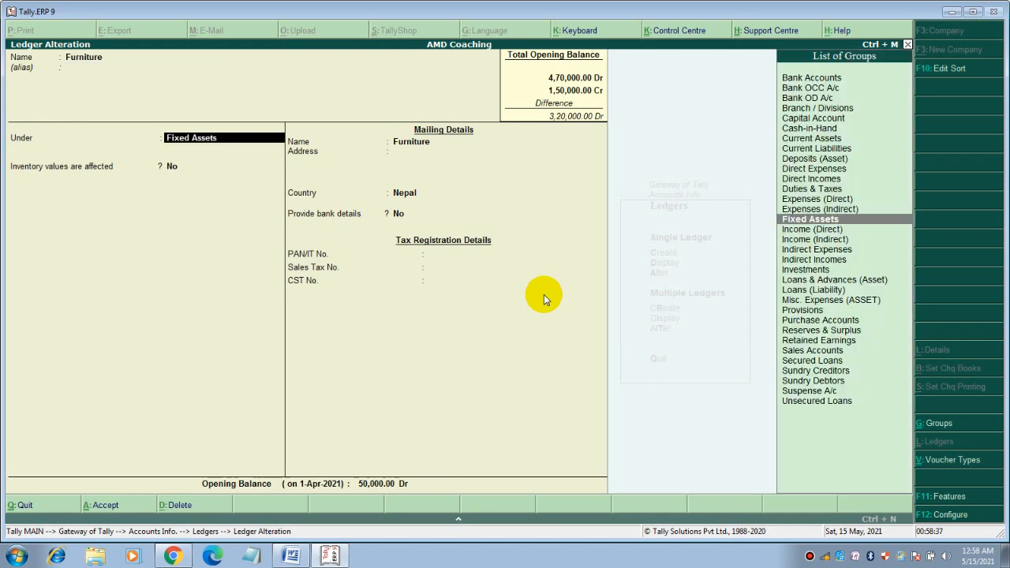
pyautogui.press('Return')
pyautogui.press('Return')
pyautogui.press('Return')
pyautogui.press('Return')
pyautogui.press('Return')
pyautogui.press('Return')
pyautogui.press('Return')
pyautogui.press('Return')
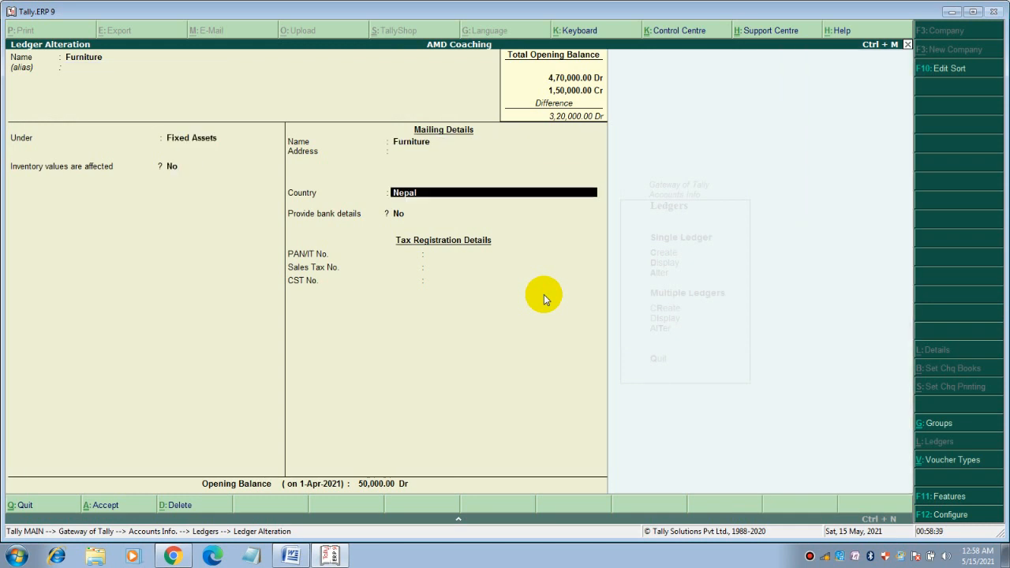
pyautogui.press('Return')
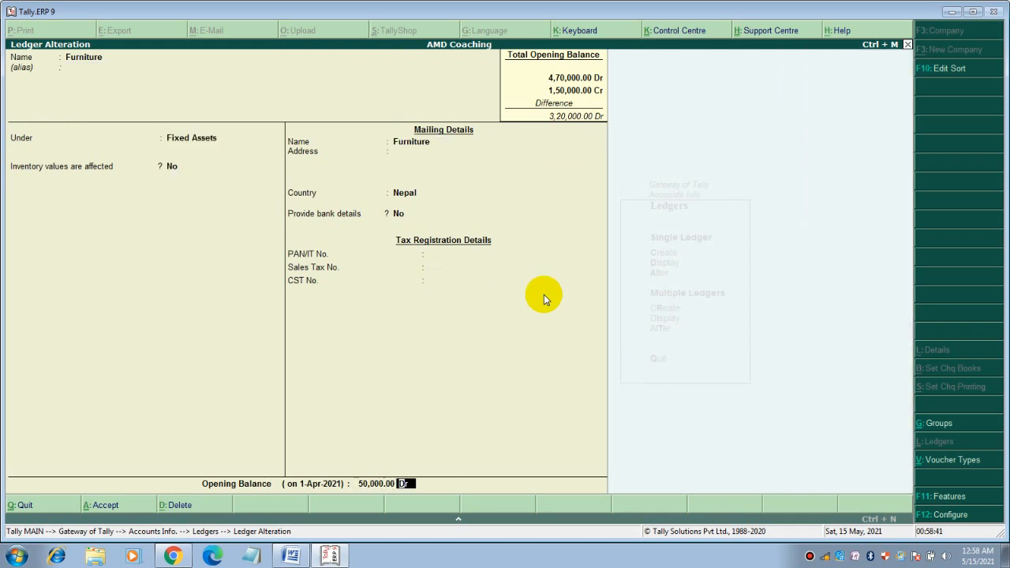
pyautogui.write('600000')
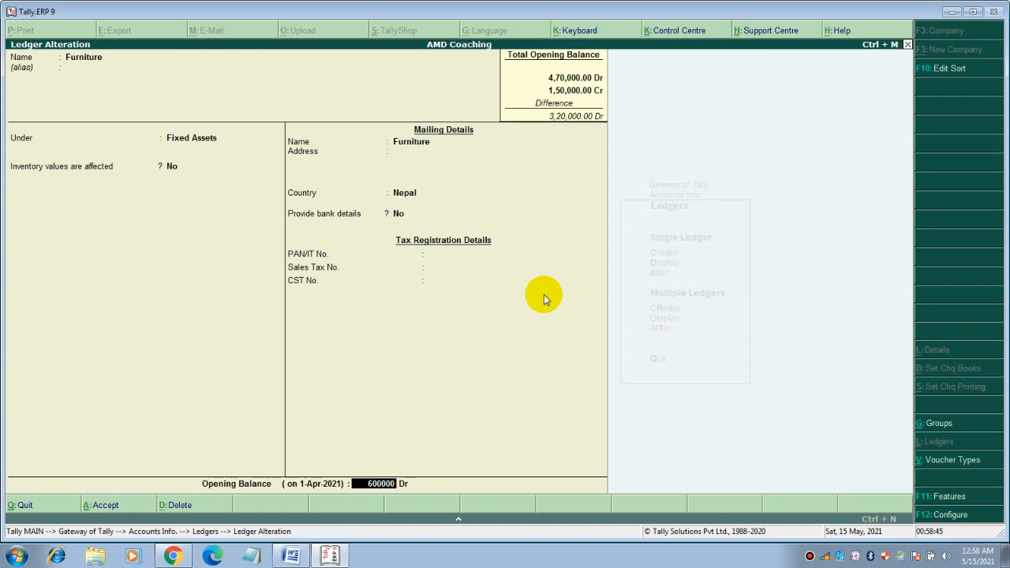
pyautogui.press('Return')
pyautogui.press('Return')
pyautogui.press('Return')
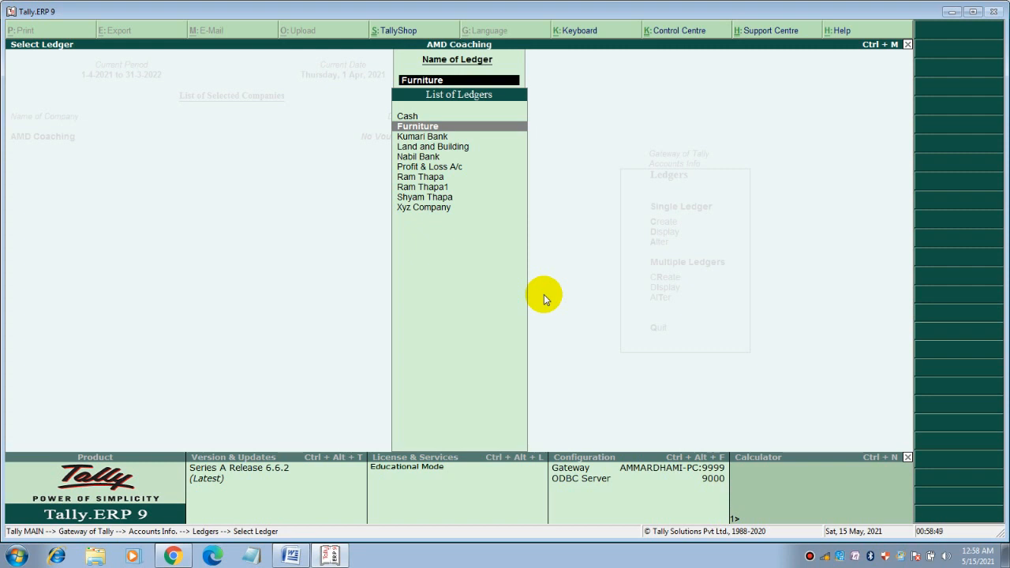
pyautogui.moveTo(291, 556)
pyautogui.press('Escape')
pyautogui.press('Escape')
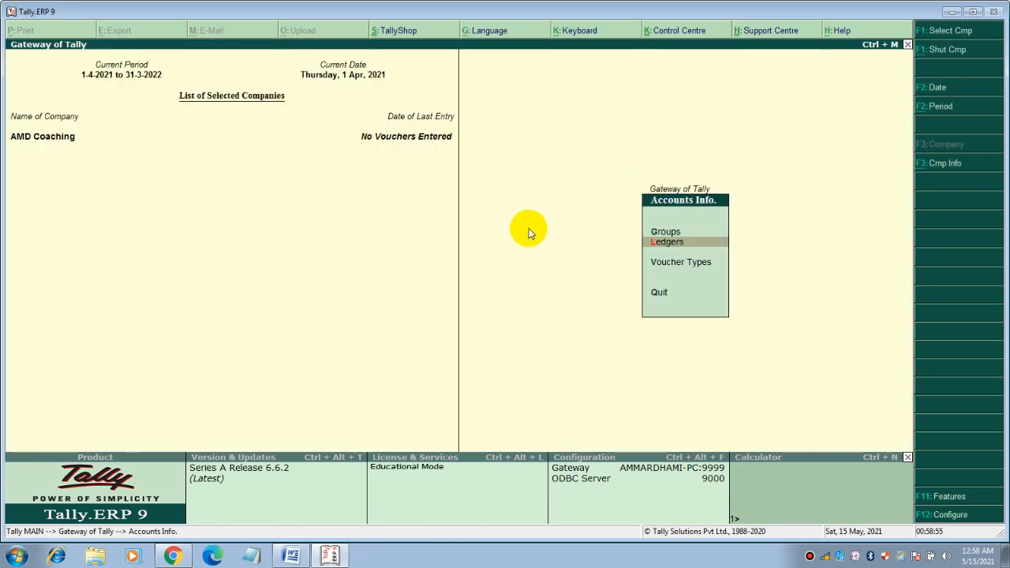
# View the detailed Balance Sheet showing 10,20,000.00 totals, then return to the Gateway
pyautogui.press('Escape')
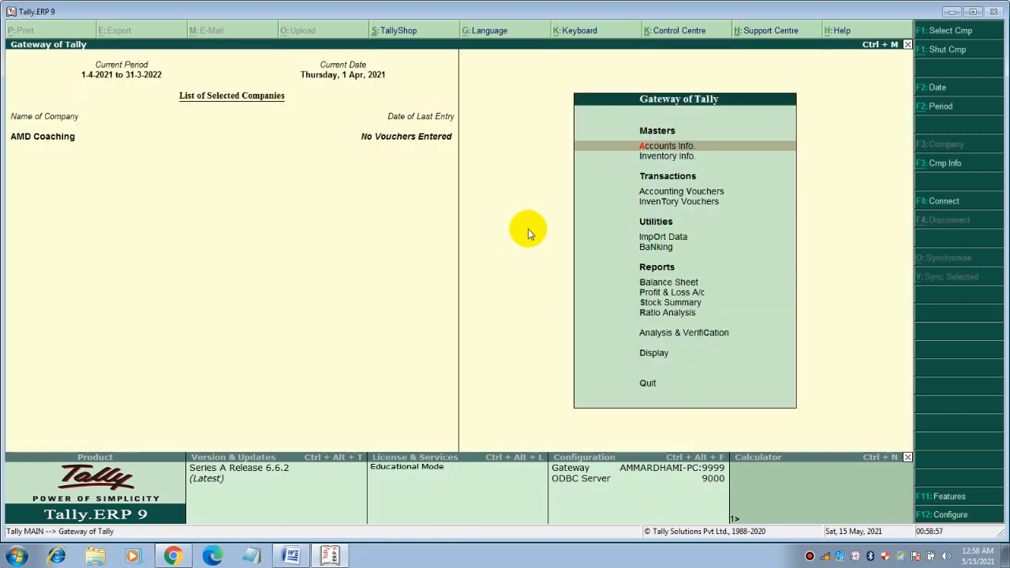
pyautogui.press('Down')
pyautogui.press('Down')
pyautogui.press('Down')
pyautogui.press('Down')
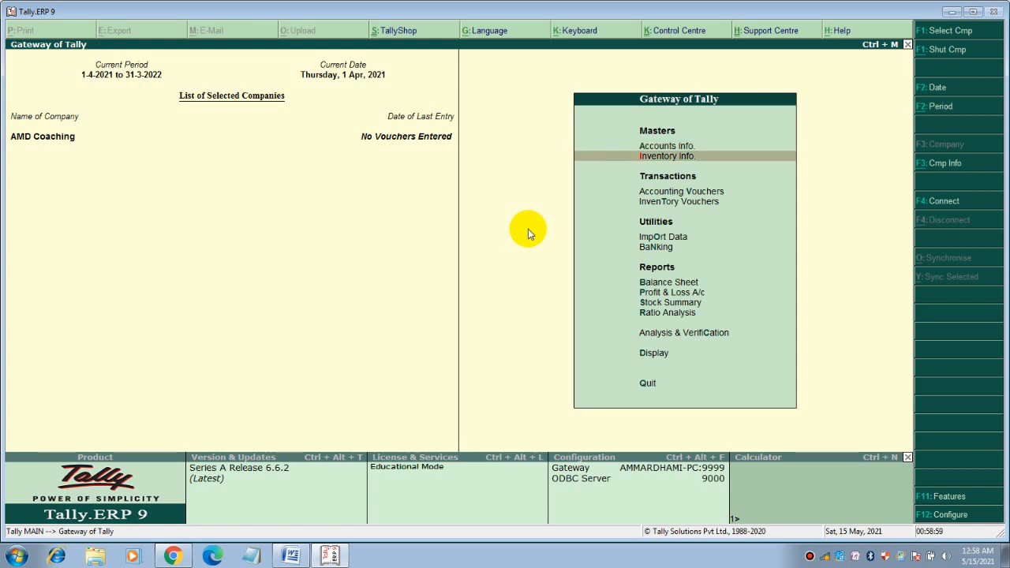
pyautogui.press('Down')
pyautogui.press('Down')
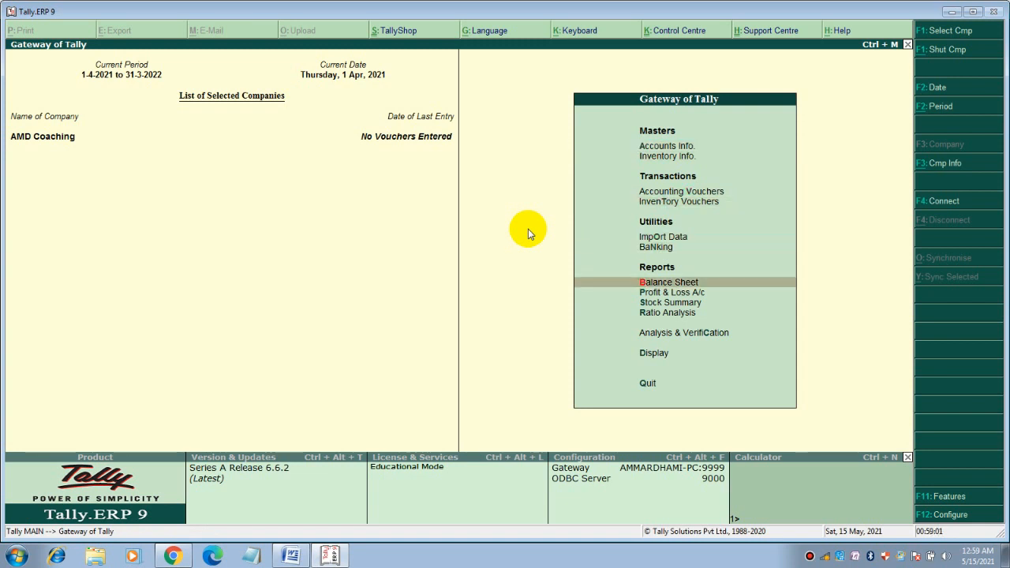
pyautogui.press('Return')
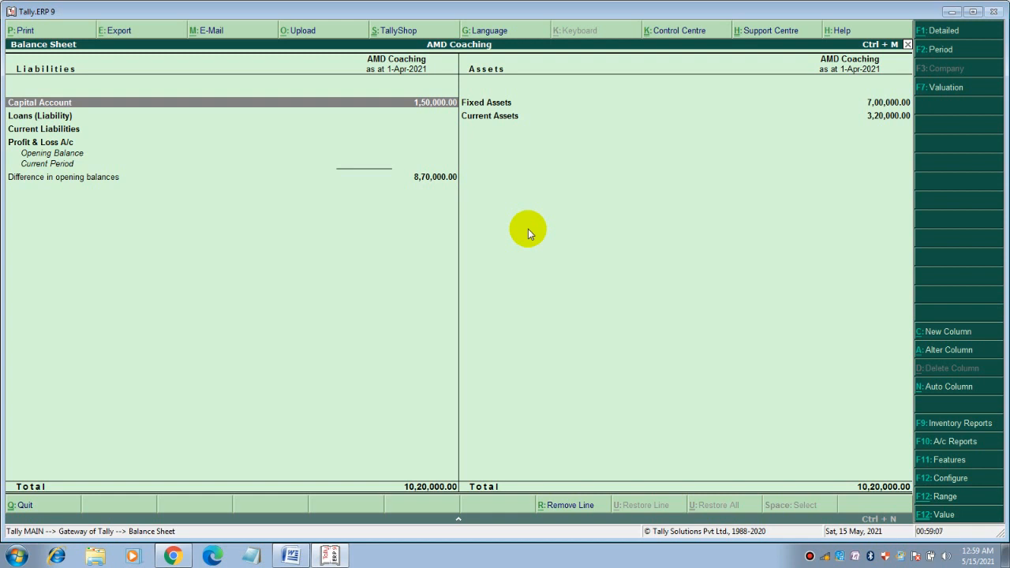
pyautogui.hotkey('alt', 'F1')
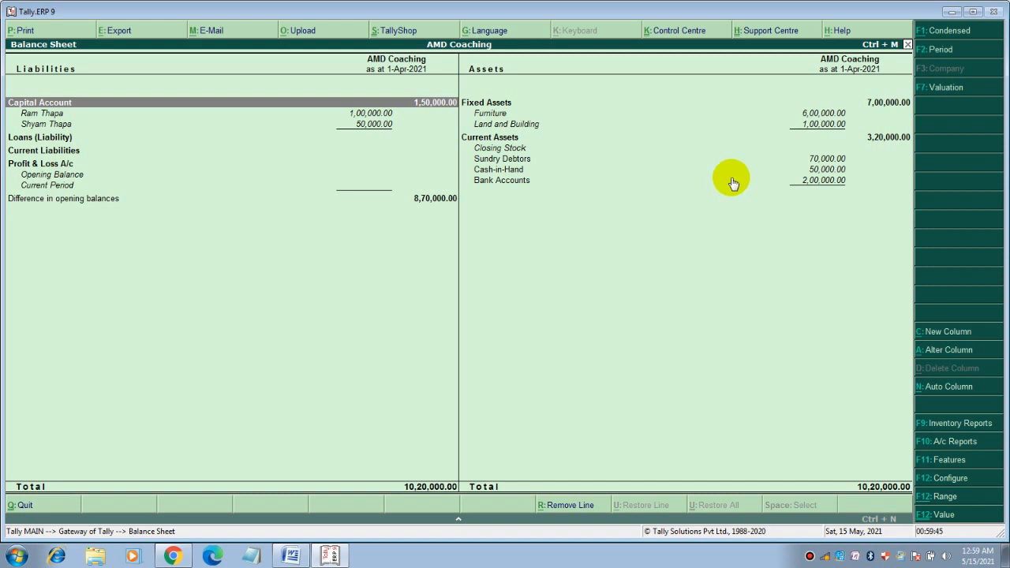
pyautogui.press('Escape')
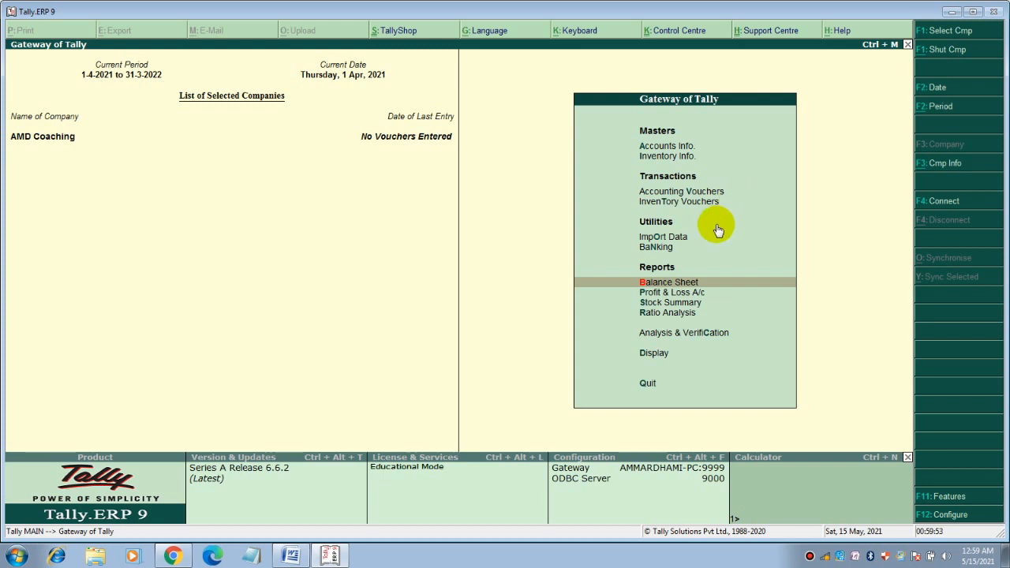
pyautogui.press('Up')
pyautogui.press('Up')
pyautogui.press('Up')
pyautogui.press('Up')
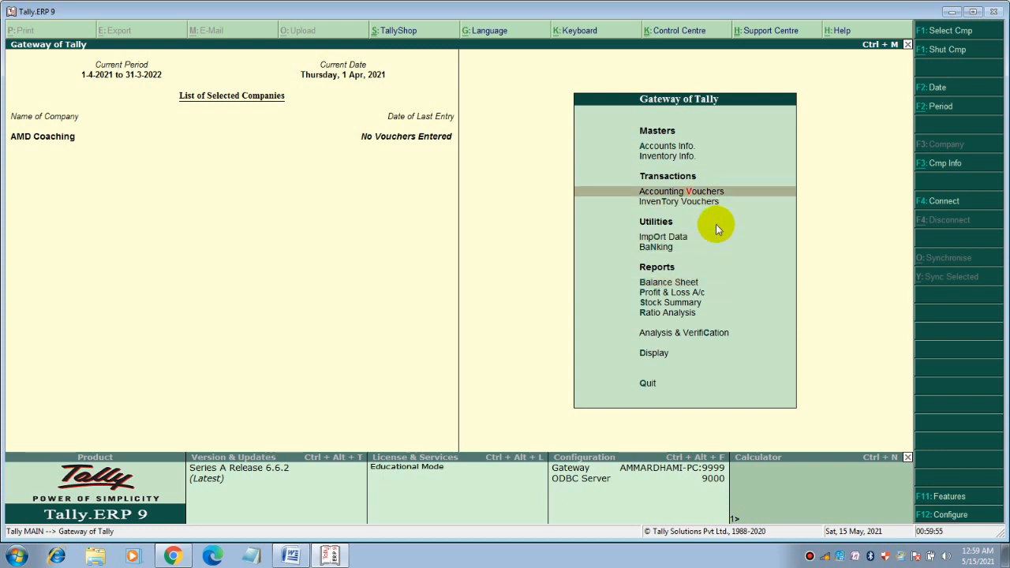
pyautogui.press('Up')
# Leave the highlight on Accounts Info. and switch to the Accounting Records notes in Word
pyautogui.press('Down')
pyautogui.press('Down')
pyautogui.press('Down')
pyautogui.press('Down')
pyautogui.press('Down')
pyautogui.press('Down')
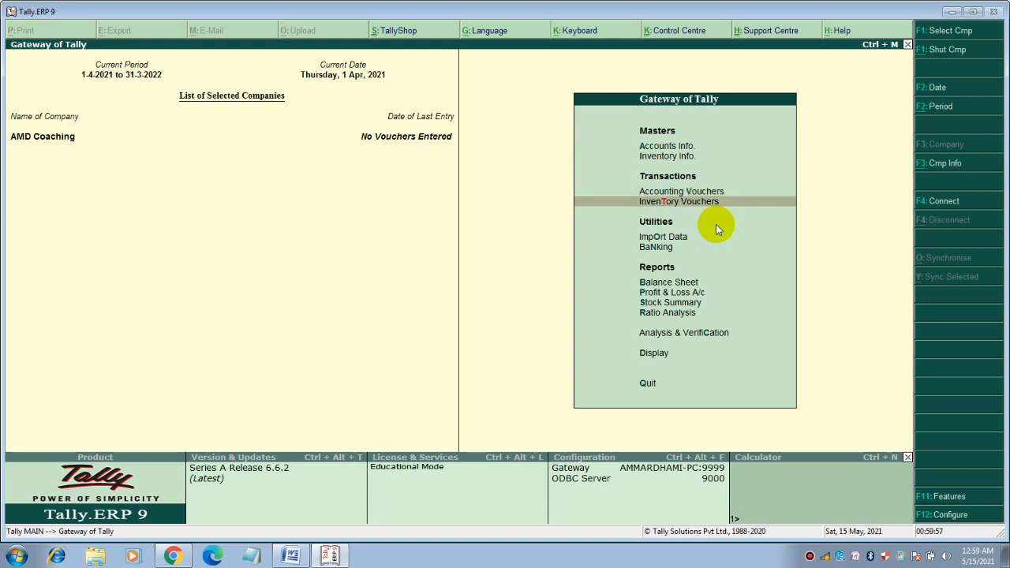
pyautogui.press('Up')
pyautogui.press('Up')
pyautogui.press('Up')
pyautogui.press('Up')
pyautogui.press('Up')
pyautogui.press('Up')
pyautogui.press('Up')
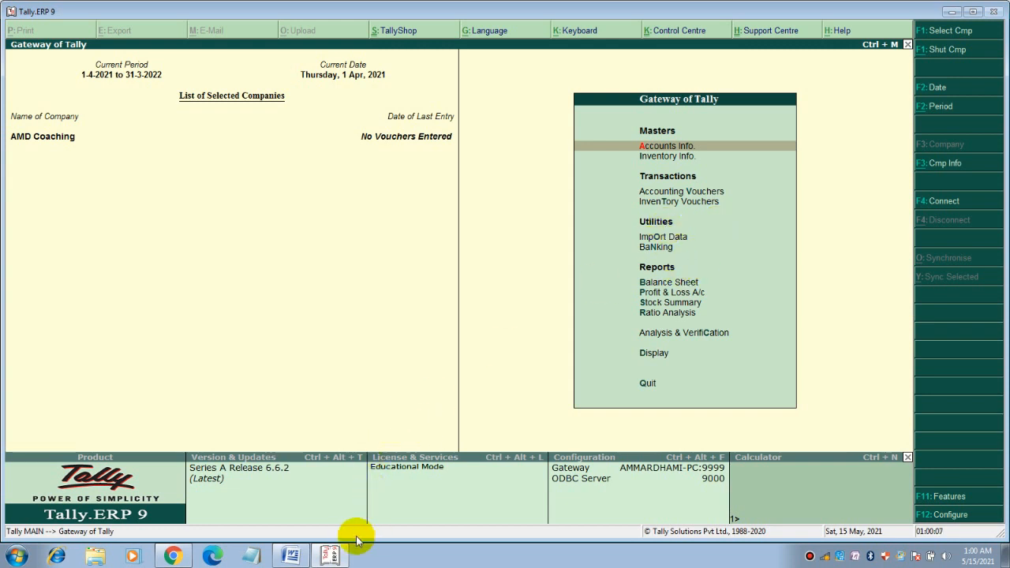
pyautogui.moveTo(331, 557)
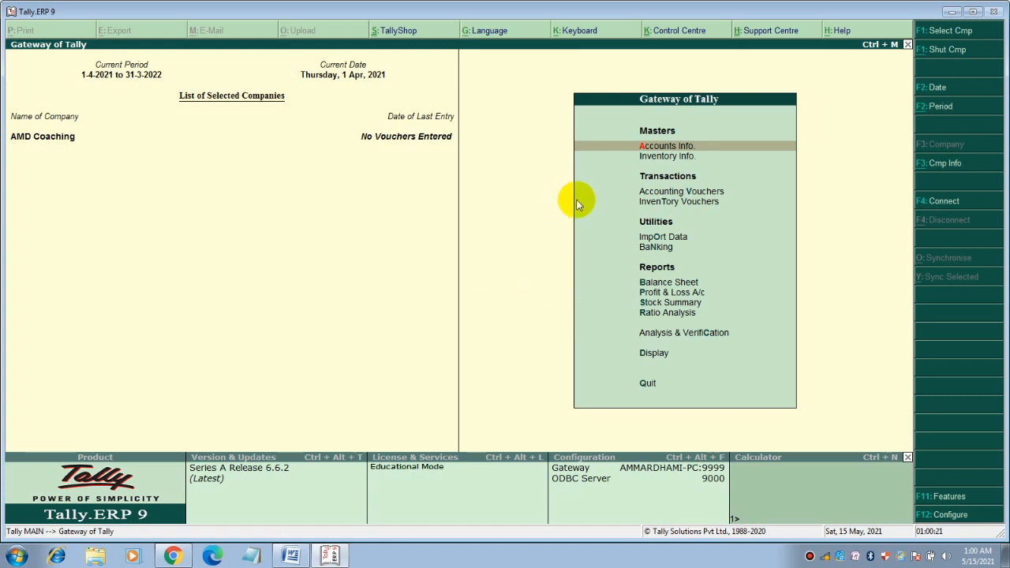
pyautogui.click(293, 555)
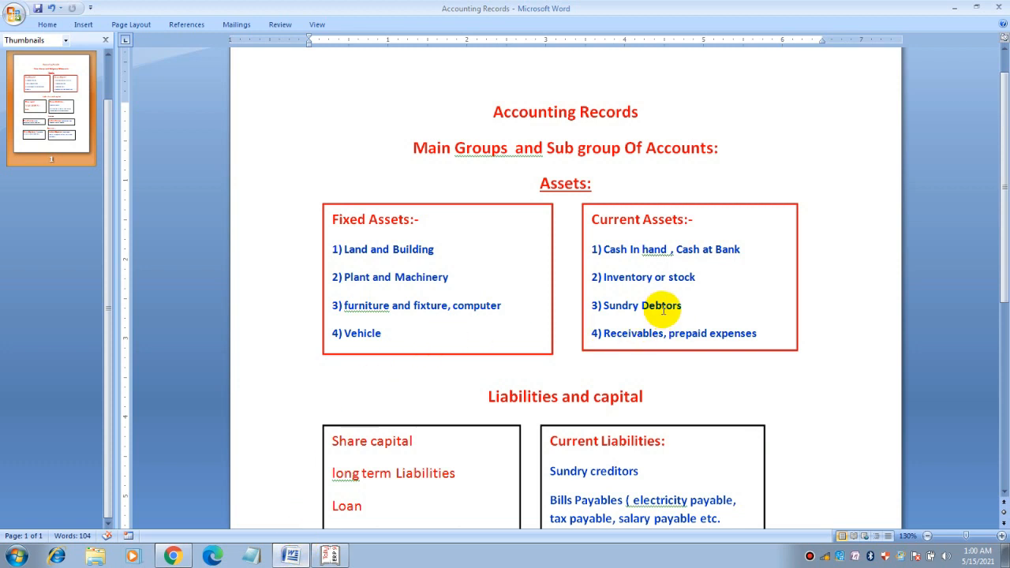
# Scroll down the Word notes' asset and liability lists, then switch back to Tally
pyautogui.scroll(-1, 663, 312)
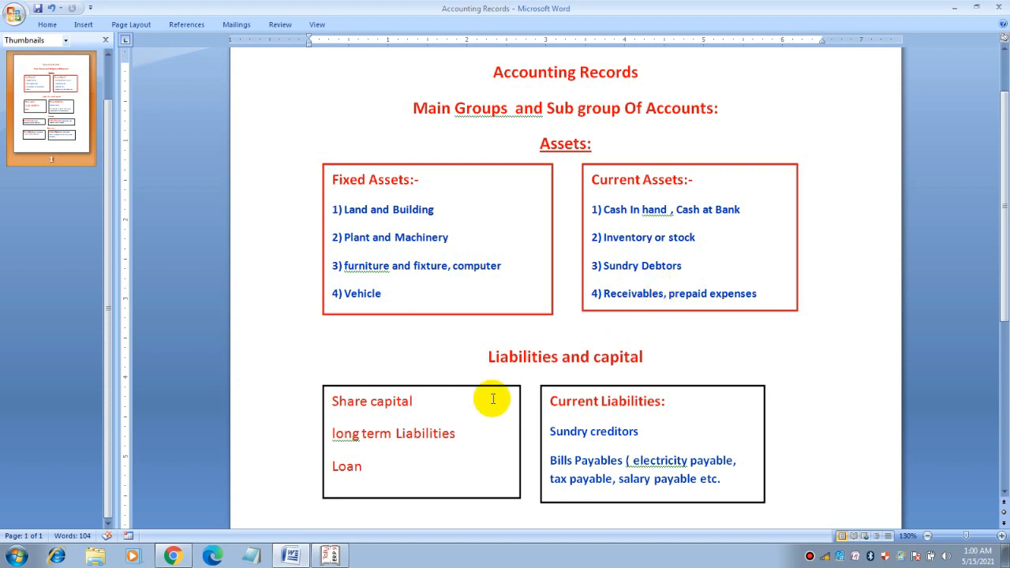
pyautogui.click(335, 552)
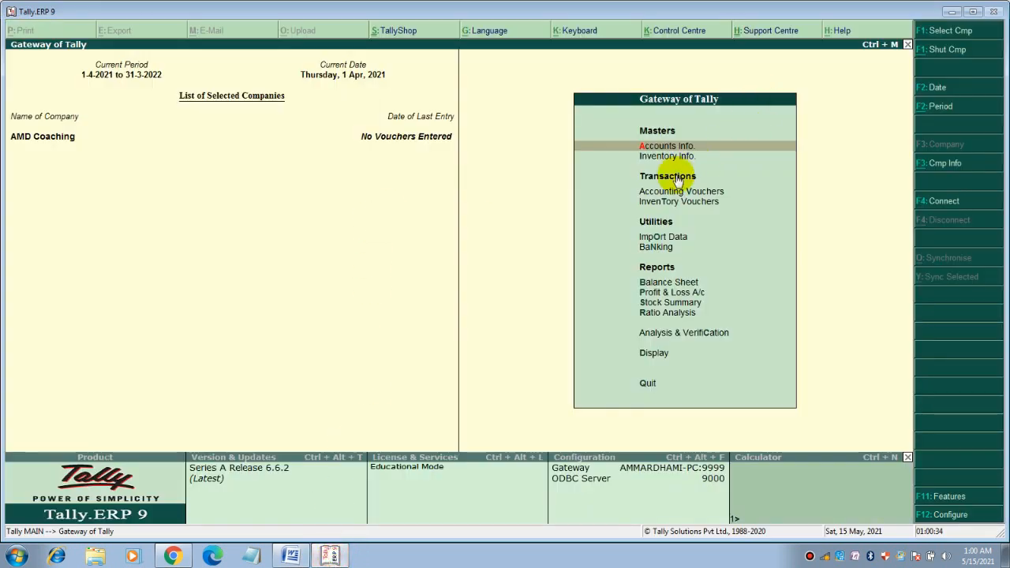
# Start a new ledger named Bills Receivables under Accounts Info. > Ledgers
pyautogui.click(676, 149)
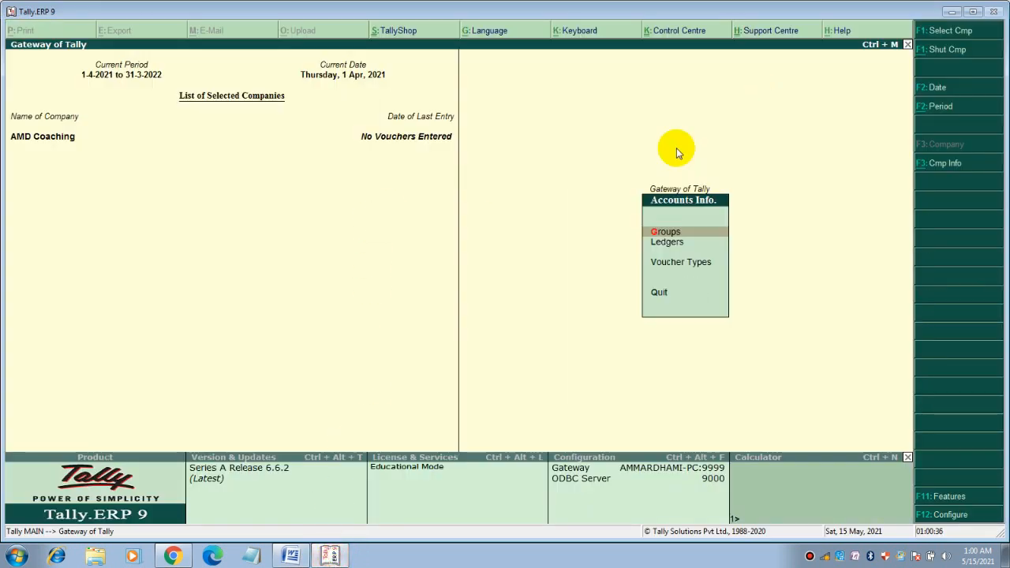
pyautogui.press('Down')
pyautogui.press('Return')
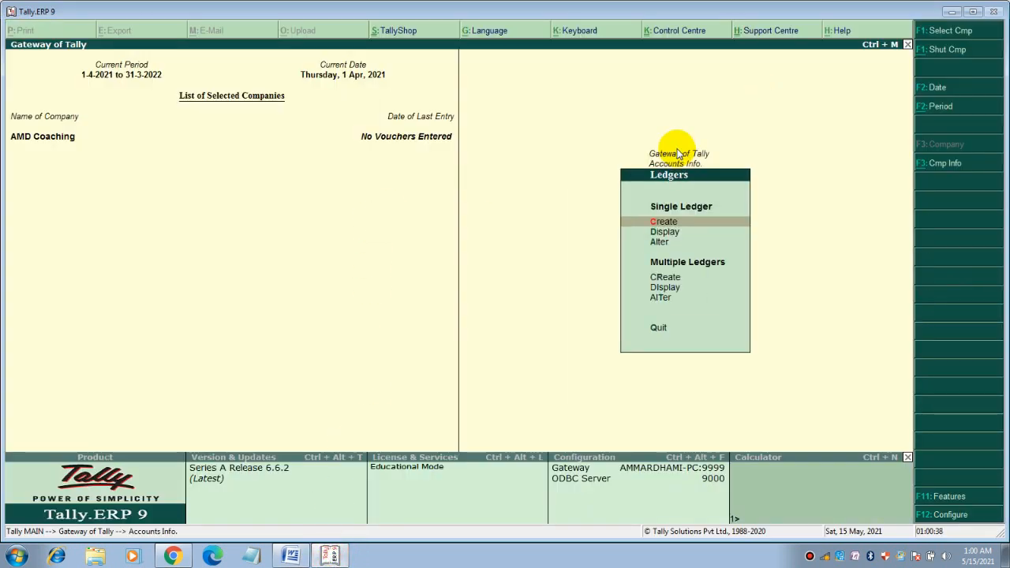
pyautogui.press('Return')
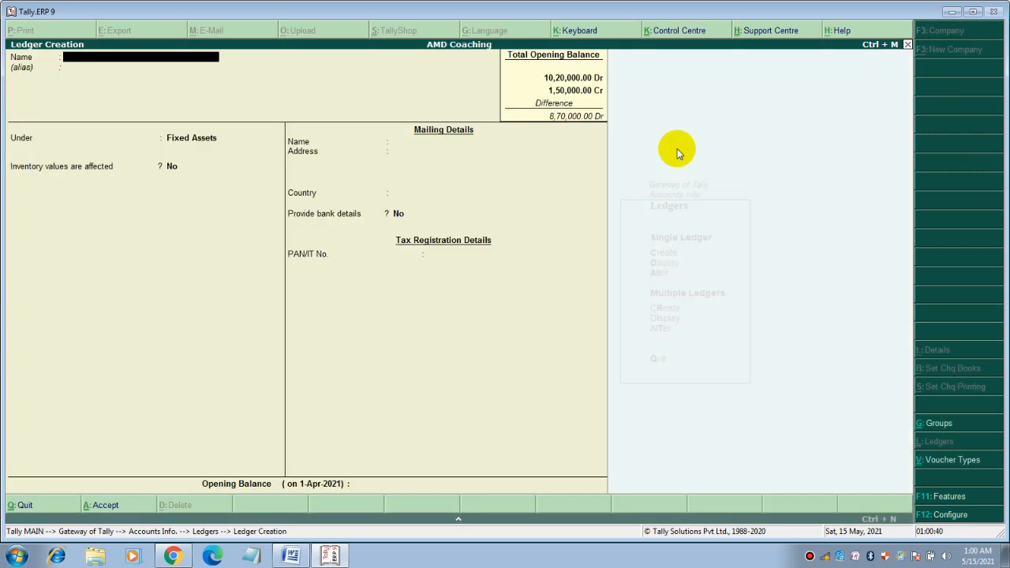
pyautogui.write('Bills Receivables')
pyautogui.press('Return')
pyautogui.press('Return')
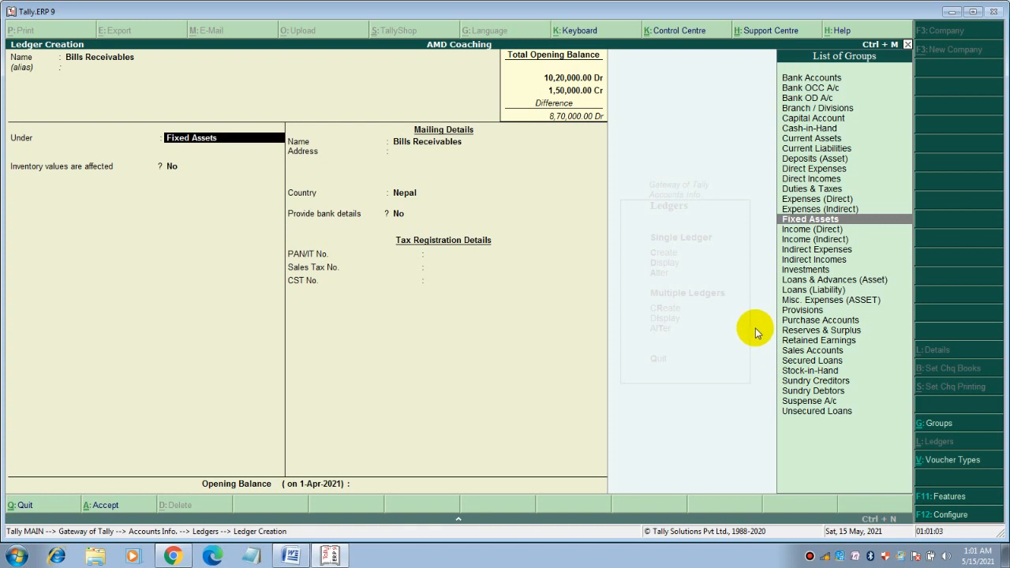
# Place it under Current Assets with address Kathmandu
pyautogui.write('C')
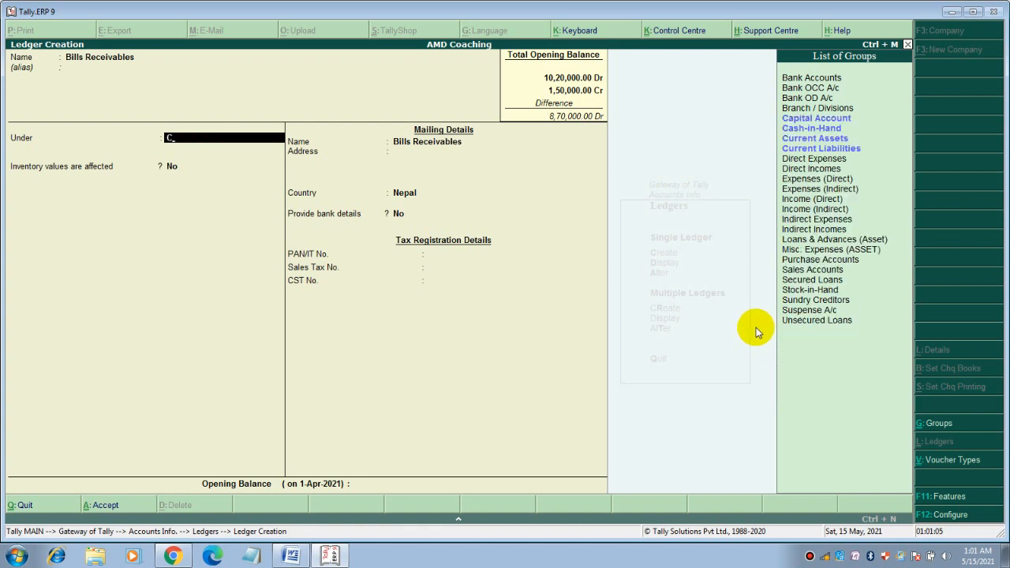
pyautogui.click(810, 141)
pyautogui.click(810, 141)
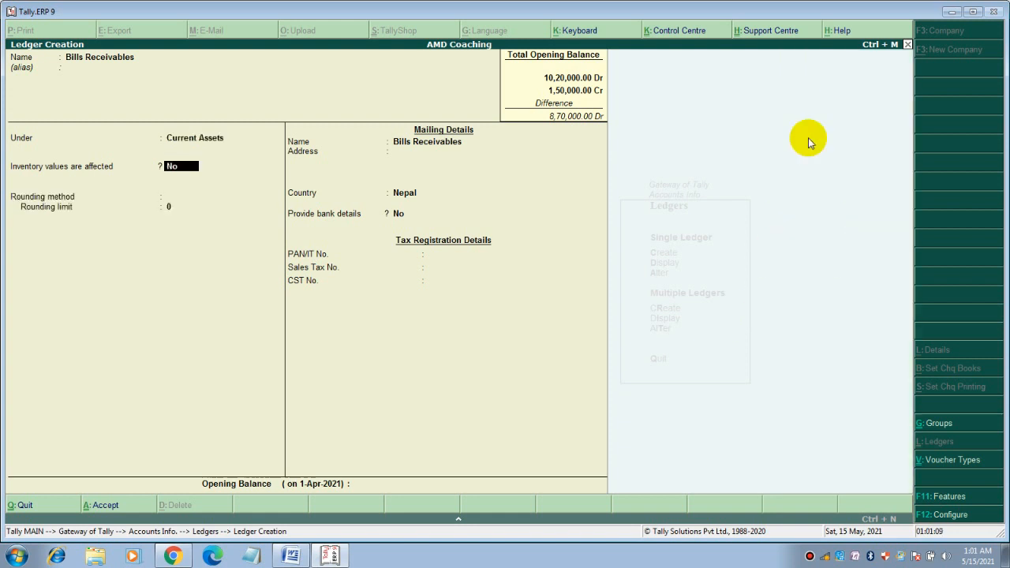
pyautogui.press('Return')
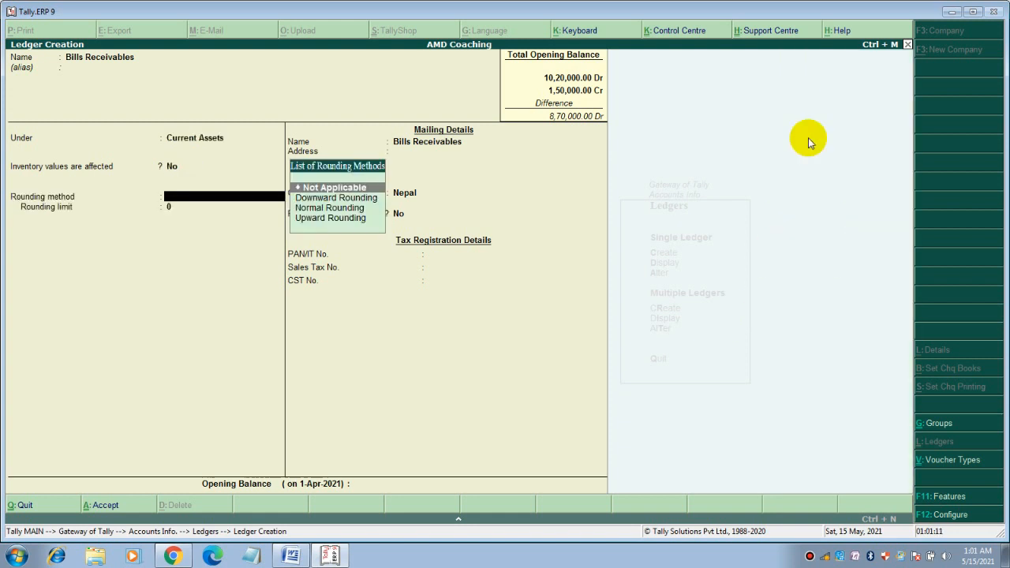
pyautogui.press('Return')
pyautogui.press('Return')
pyautogui.press('Return')
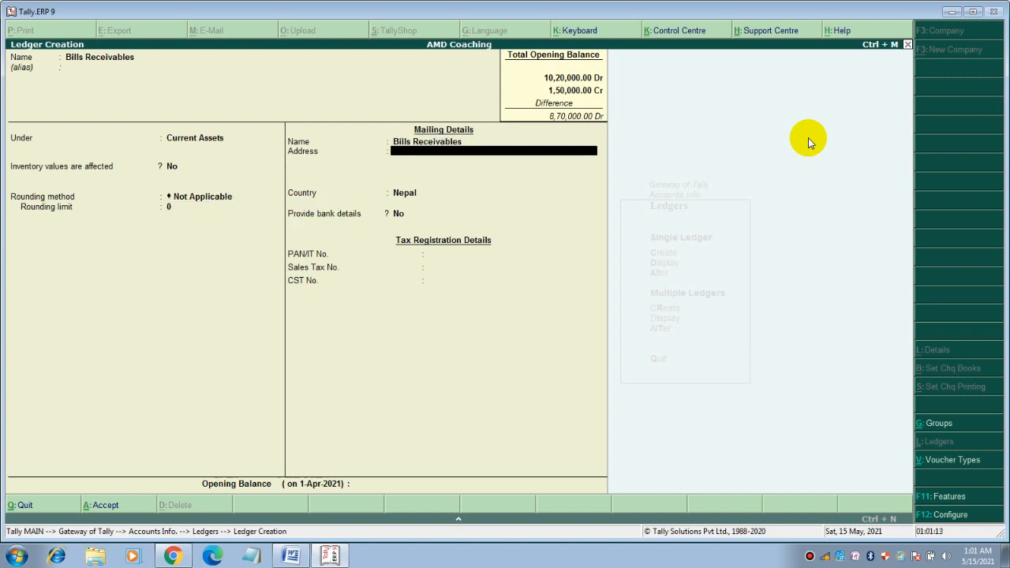
pyautogui.write('Kathmandu')
pyautogui.press('Return')
pyautogui.press('Return')
pyautogui.press('Return')
pyautogui.press('Return')
pyautogui.press('Return')
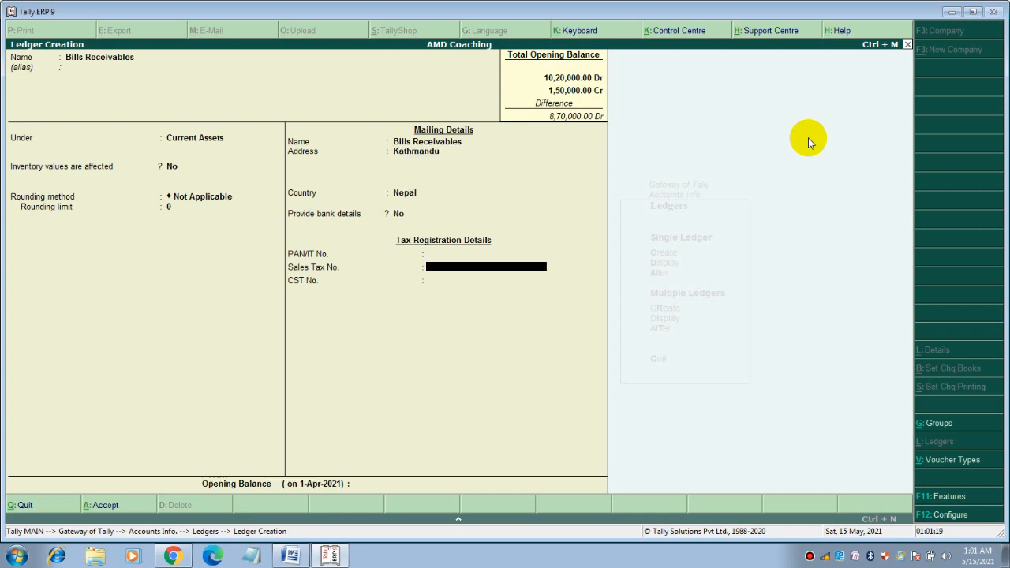
pyautogui.press('Return')
pyautogui.press('Return')
# Enter a 50,000 Dr opening balance, correcting the extra zero
pyautogui.write('500000')
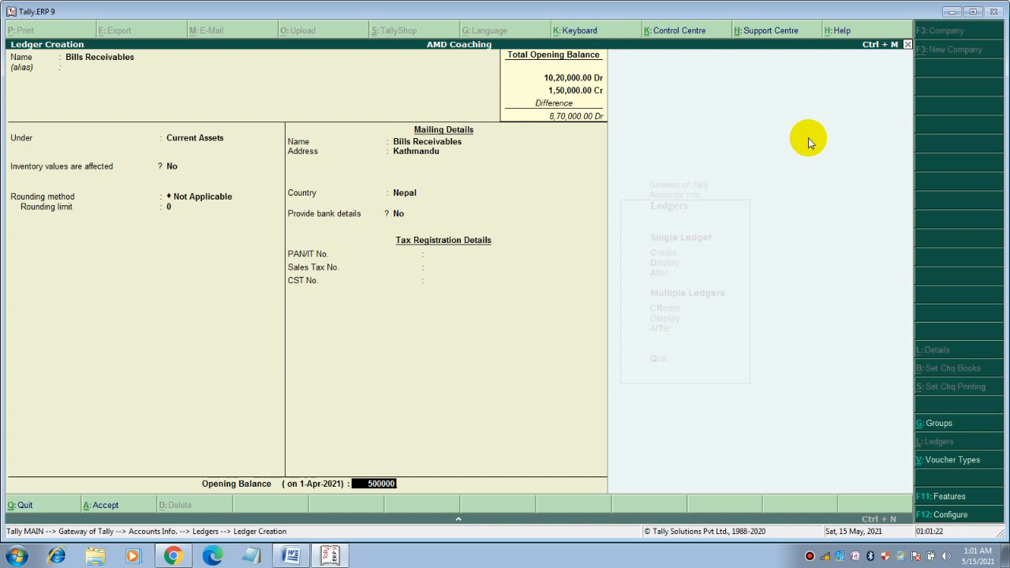
pyautogui.press('BackSpace')
pyautogui.press('Return')
pyautogui.press('Return')
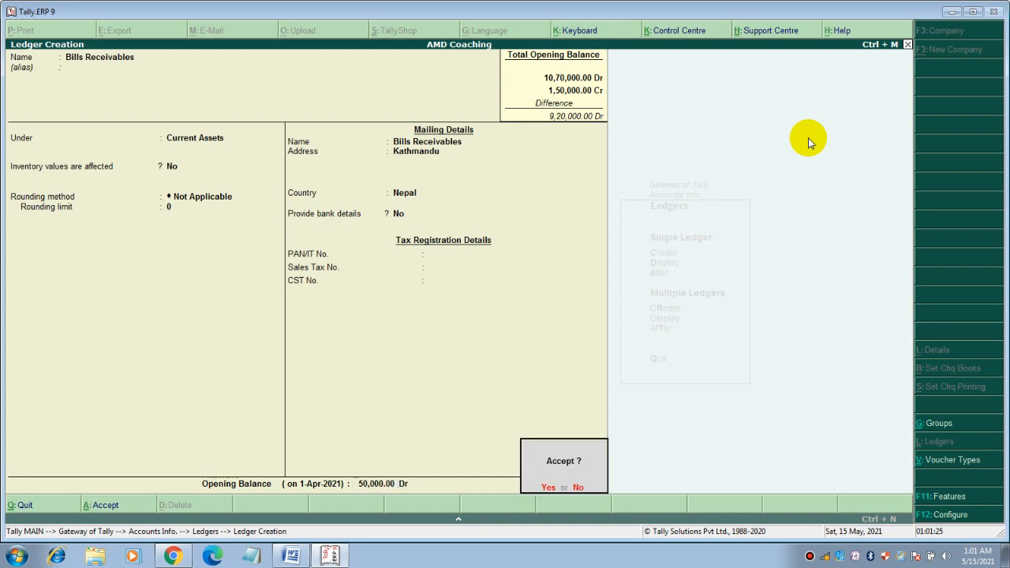
pyautogui.press('Return')
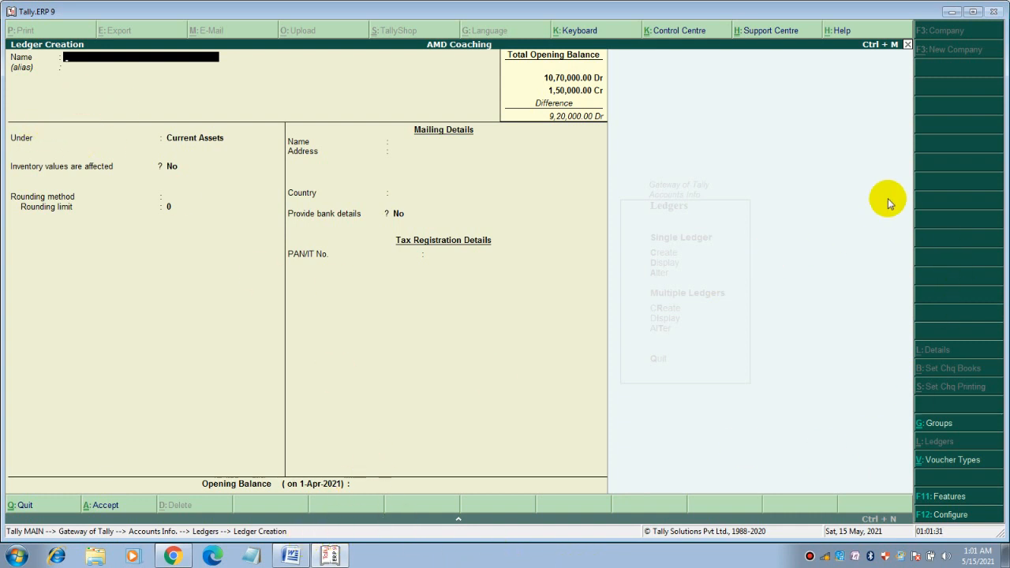
# Create Pre Paid Rent under Current Assets with a 20,000 Dr opening balance and save it
pyautogui.write('Pr')
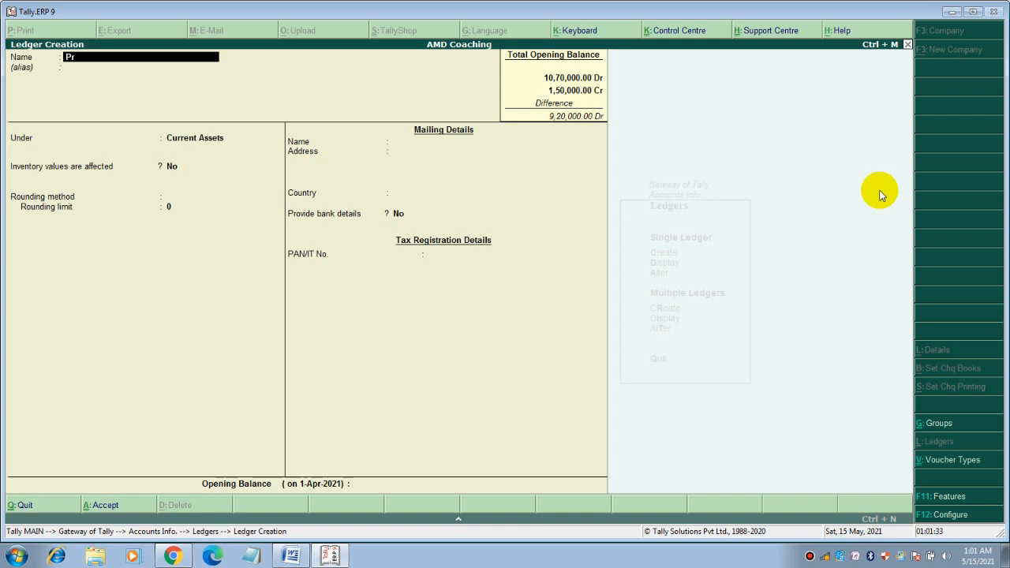
pyautogui.write('e Paid Rent')
pyautogui.press('Return')
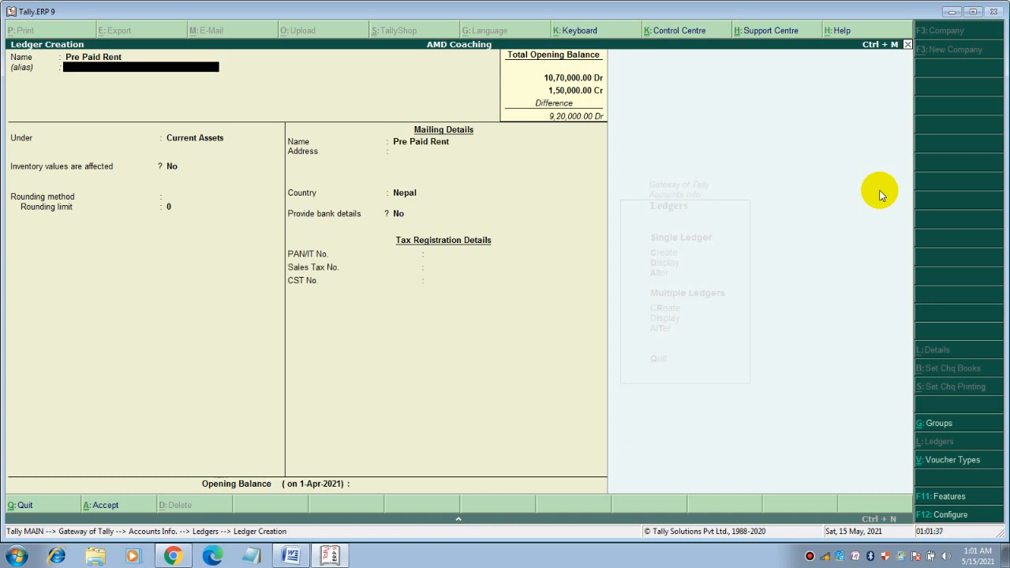
pyautogui.press('Return')
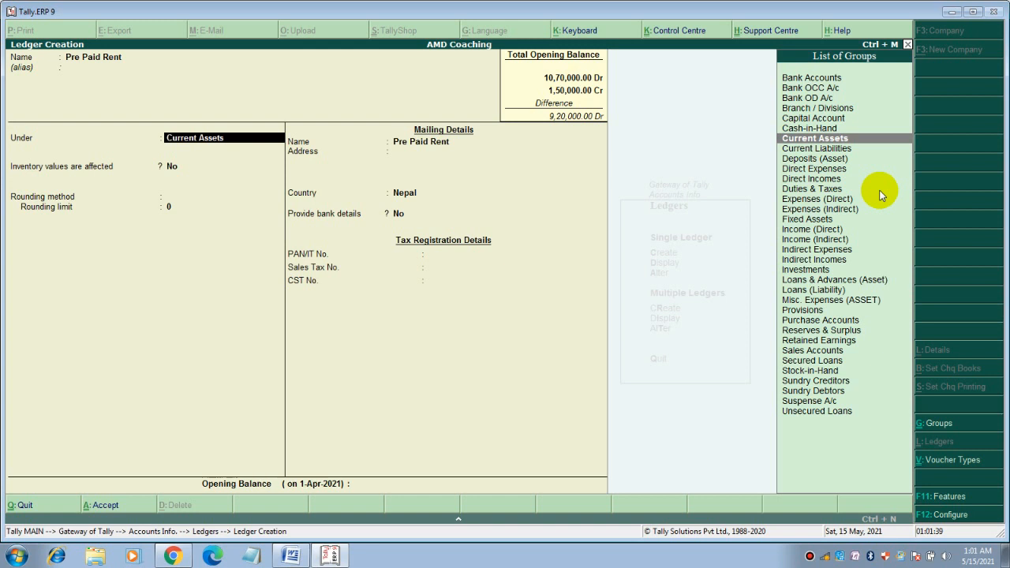
pyautogui.press('Return')
pyautogui.press('Return')
pyautogui.press('Return')
pyautogui.press('Return')
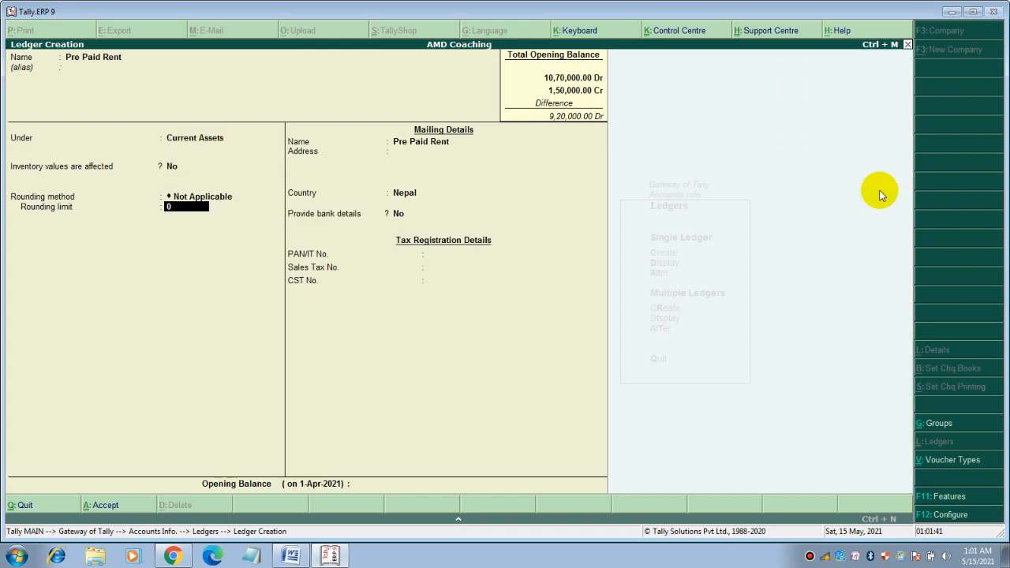
pyautogui.press('Return')
pyautogui.press('Return')
pyautogui.press('Return')
pyautogui.press('Return')
pyautogui.press('Return')
pyautogui.press('Return')
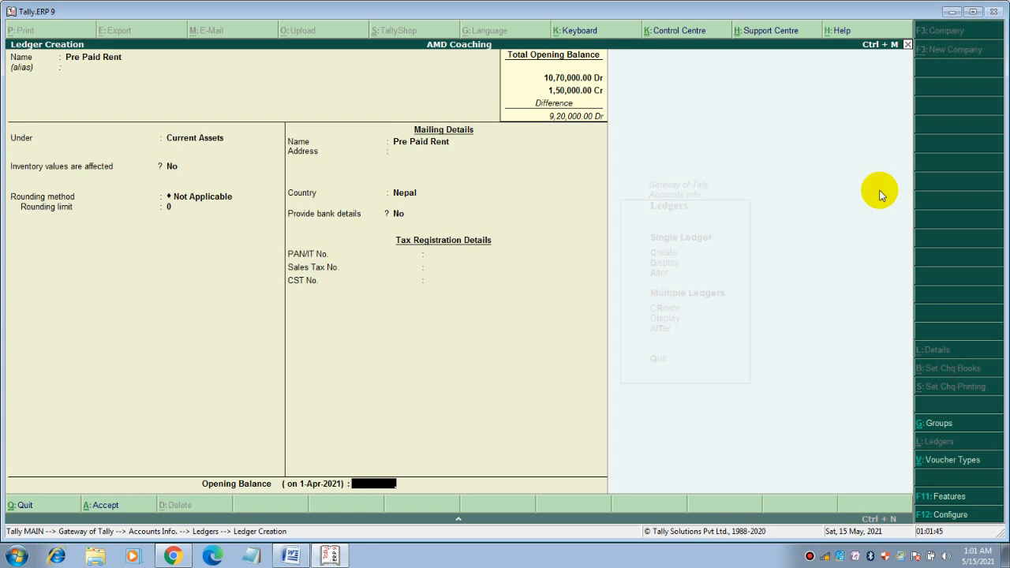
pyautogui.write('20000')
pyautogui.press('Return')
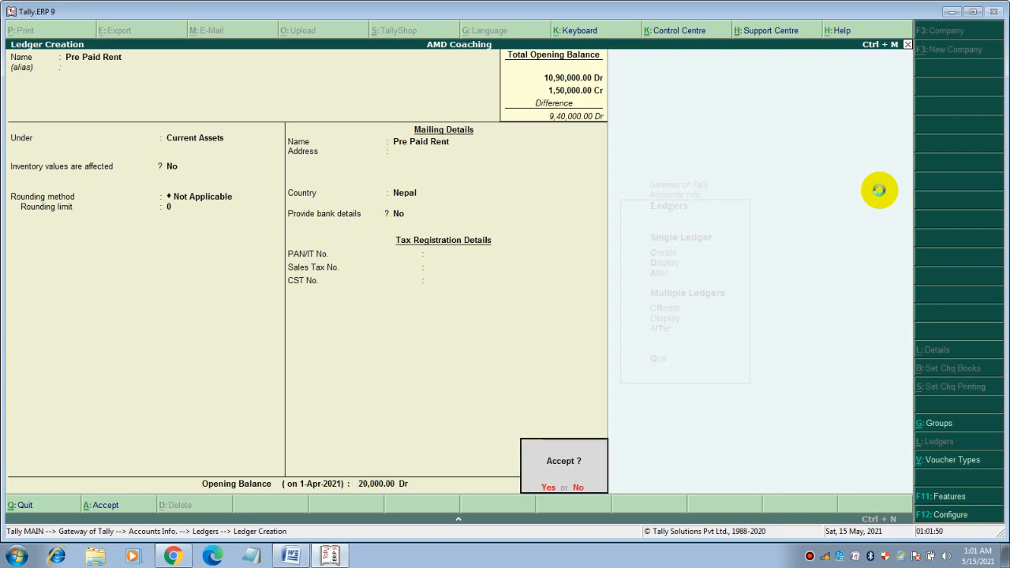
pyautogui.press('Return')
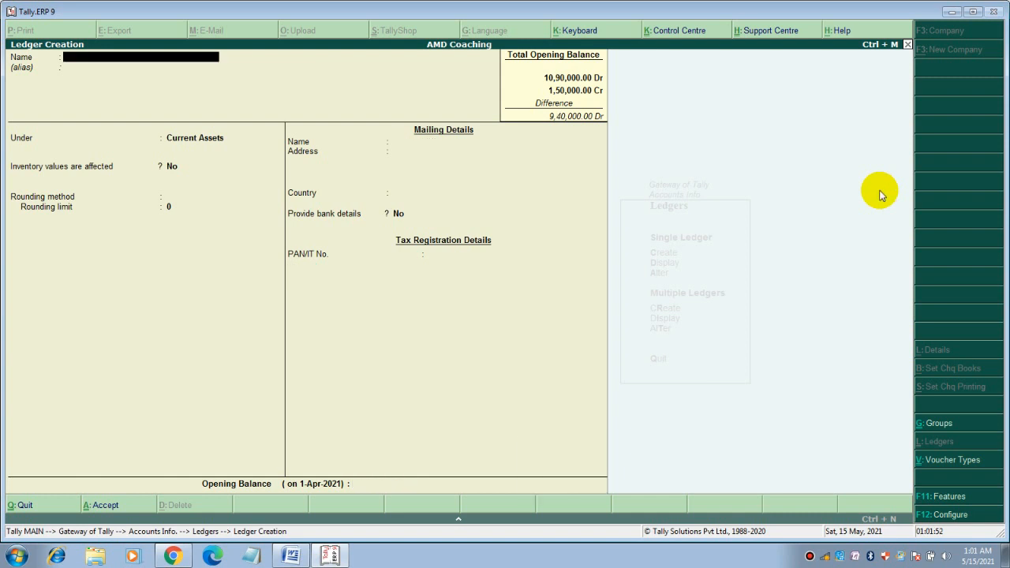
pyautogui.click(328, 557)
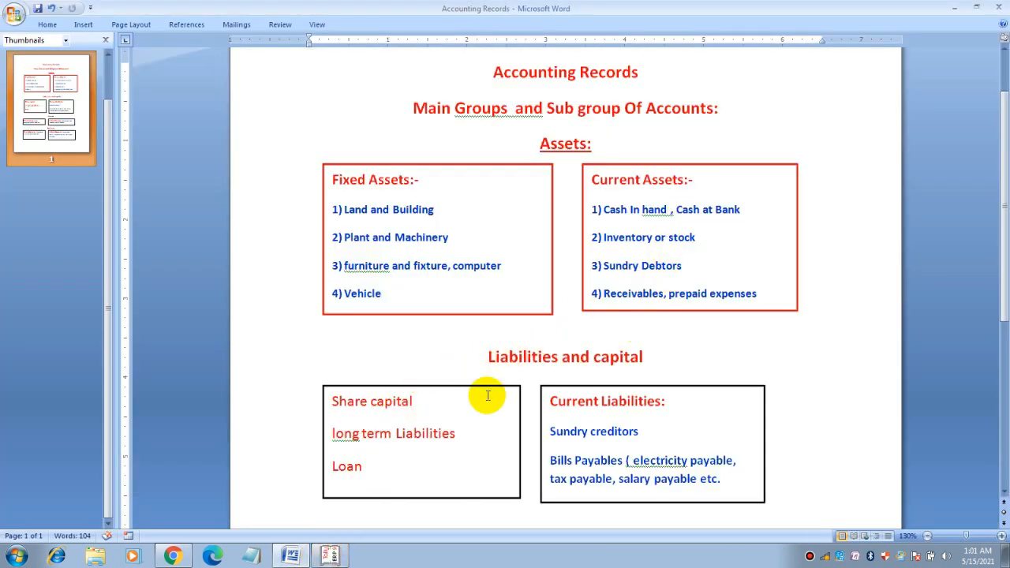
pyautogui.scroll(-2, 488, 397)
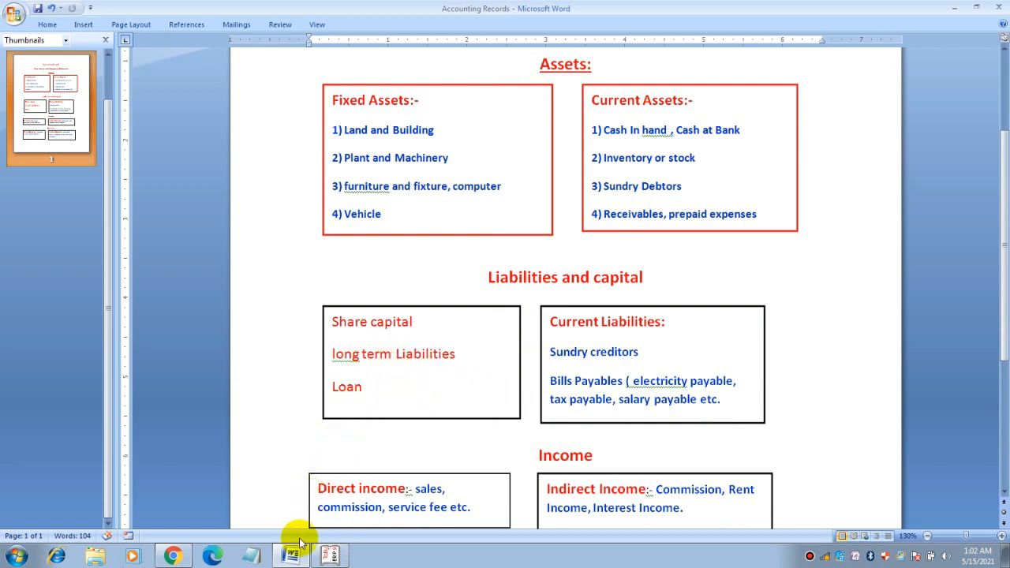
pyautogui.click(329, 555)
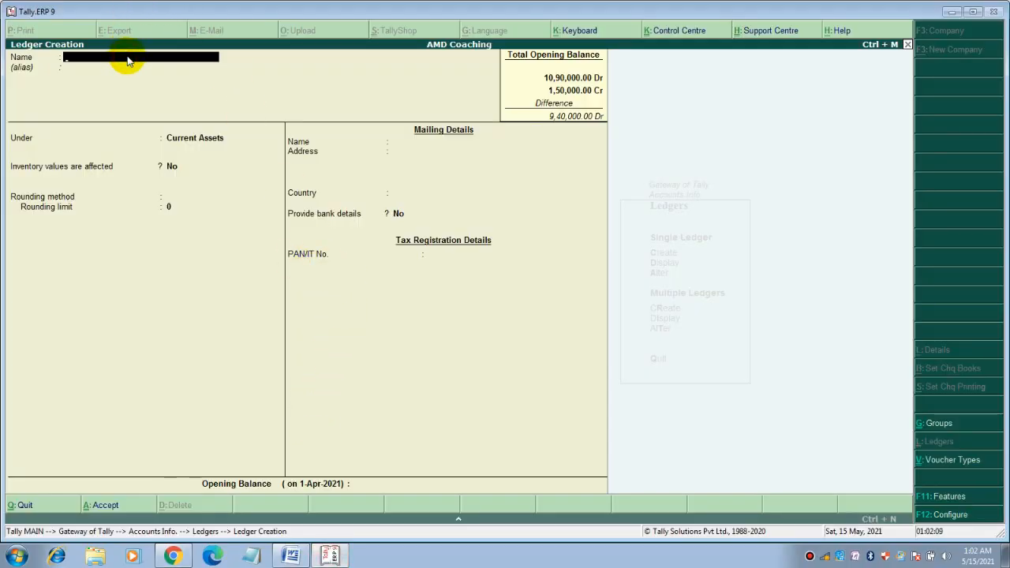
# Name the ledger Nabil Bank Loan and place it under Loans (Liability)
pyautogui.write('Nabil Bank Loan')
pyautogui.press('Return')
pyautogui.press('Return')
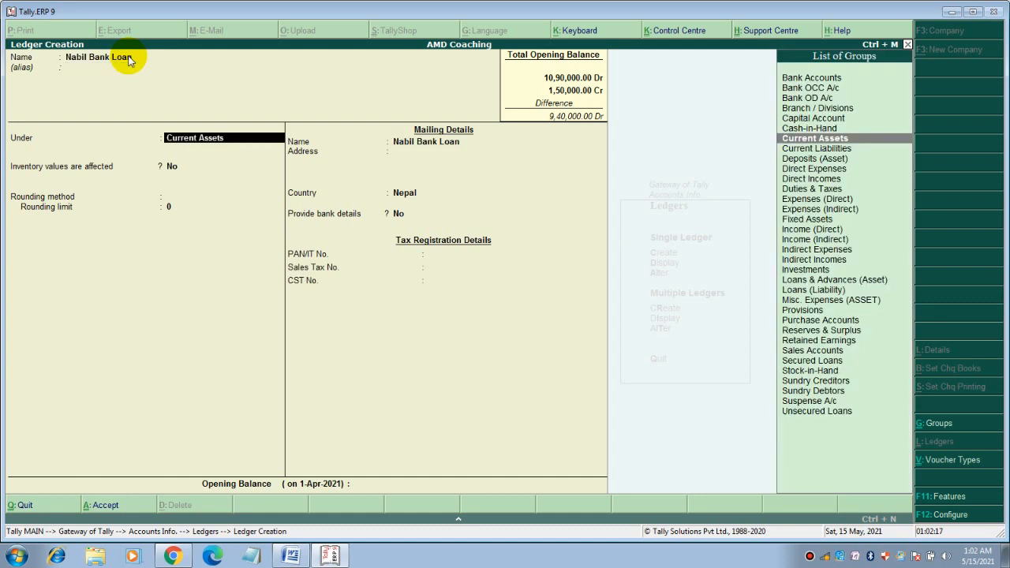
pyautogui.write('L')
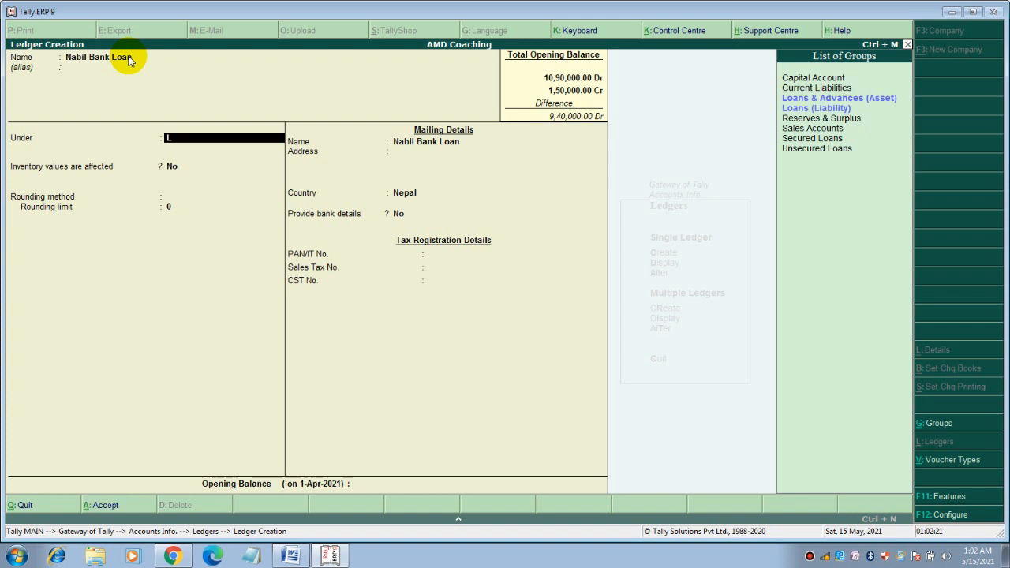
pyautogui.press('Down')
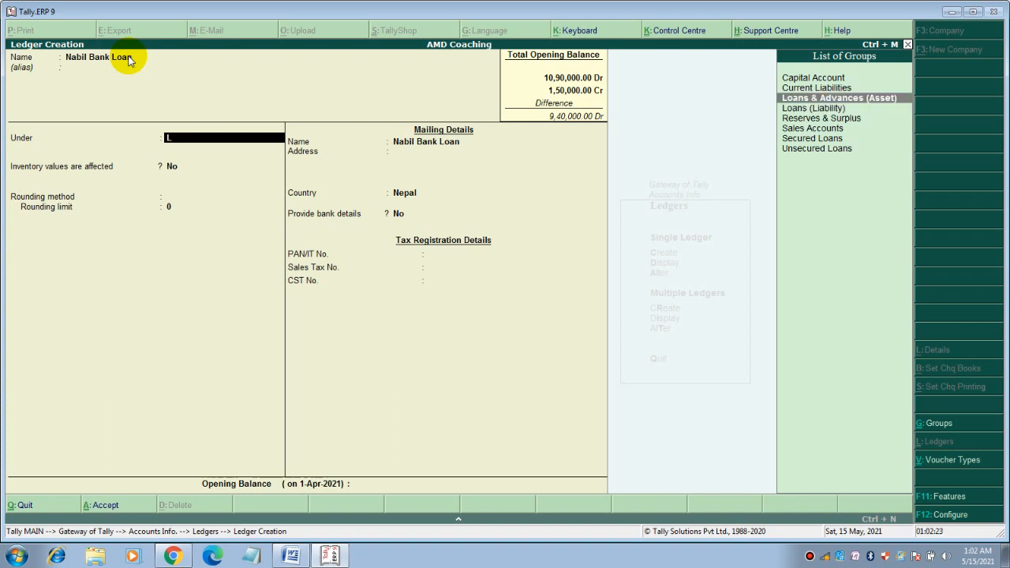
pyautogui.press('Down')
pyautogui.press('Return')
pyautogui.press('Return')
pyautogui.press('Return')
pyautogui.press('Return')
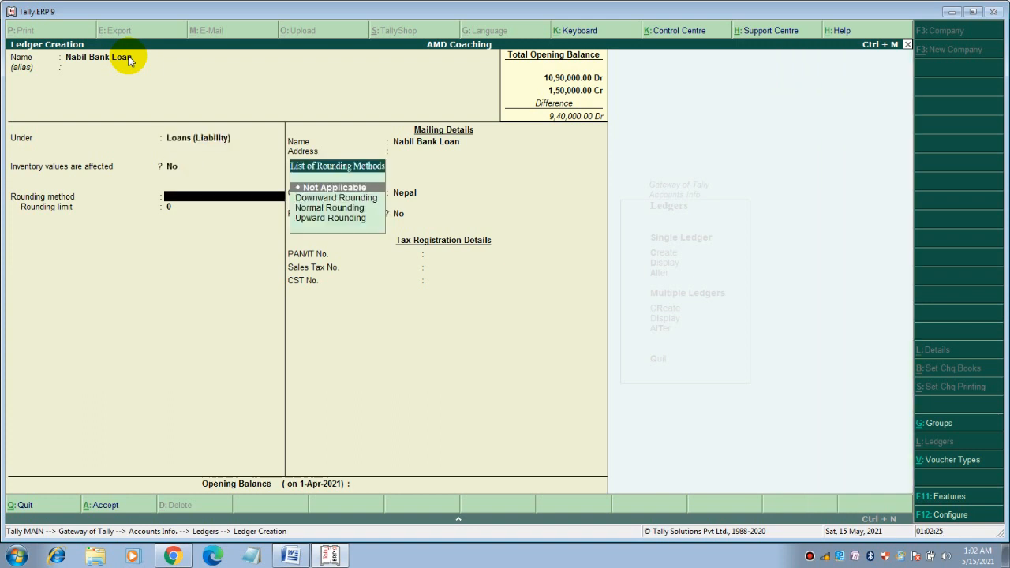
pyautogui.press('Return')
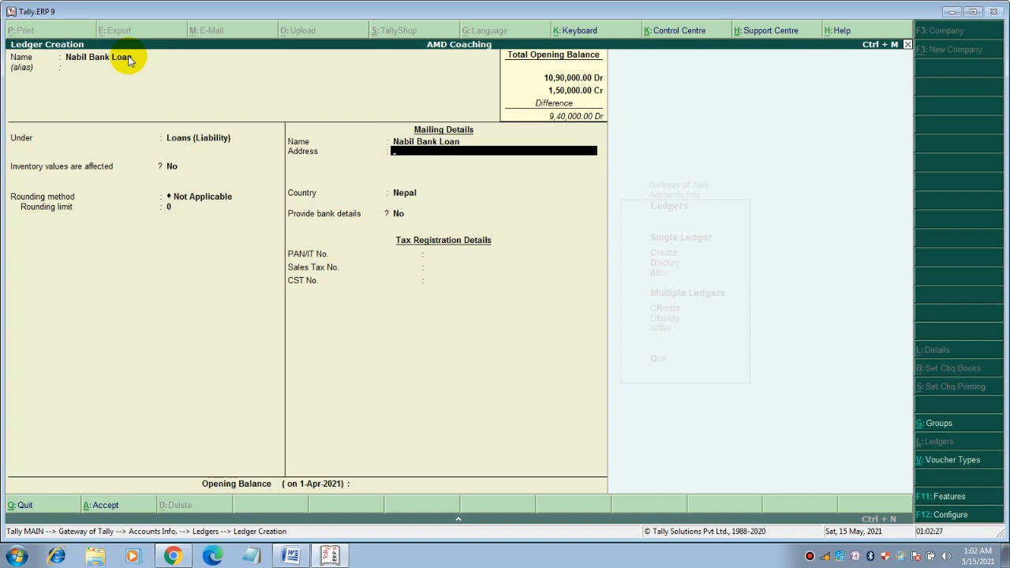
# Enter address Chabahil Branch and a 1,00,000 Cr opening balance, then save
pyautogui.write('Chabahil branch')
pyautogui.press('Return')
pyautogui.press('Return')
pyautogui.press('Return')
pyautogui.press('Return')
pyautogui.press('Return')
pyautogui.press('Return')
pyautogui.press('Return')
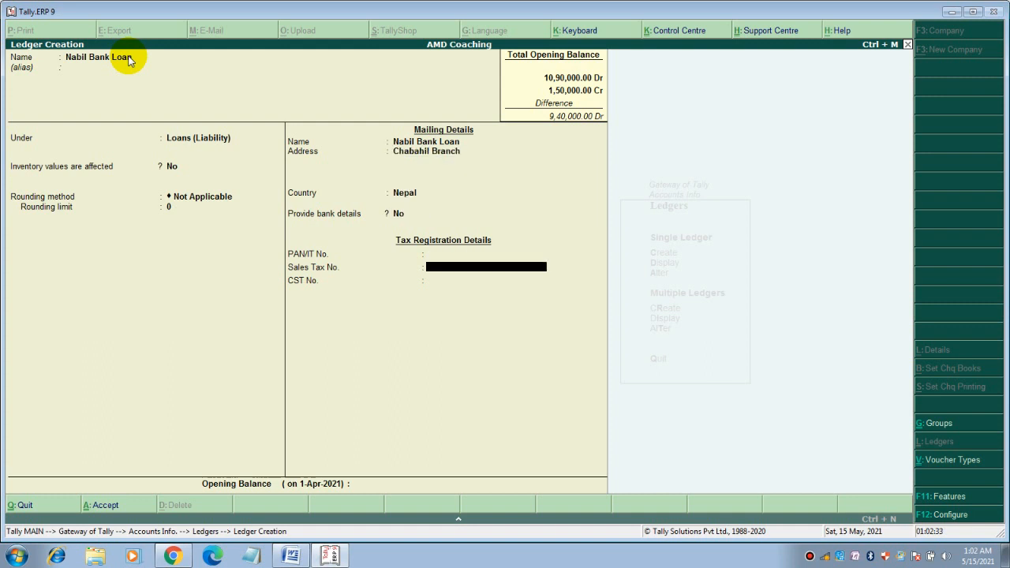
pyautogui.write('100000')
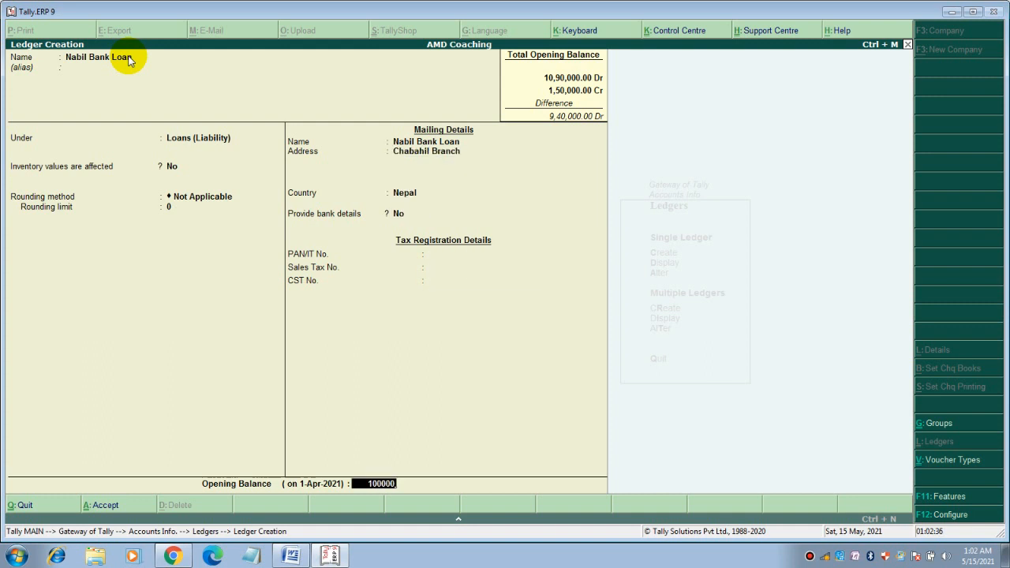
pyautogui.press('Return')
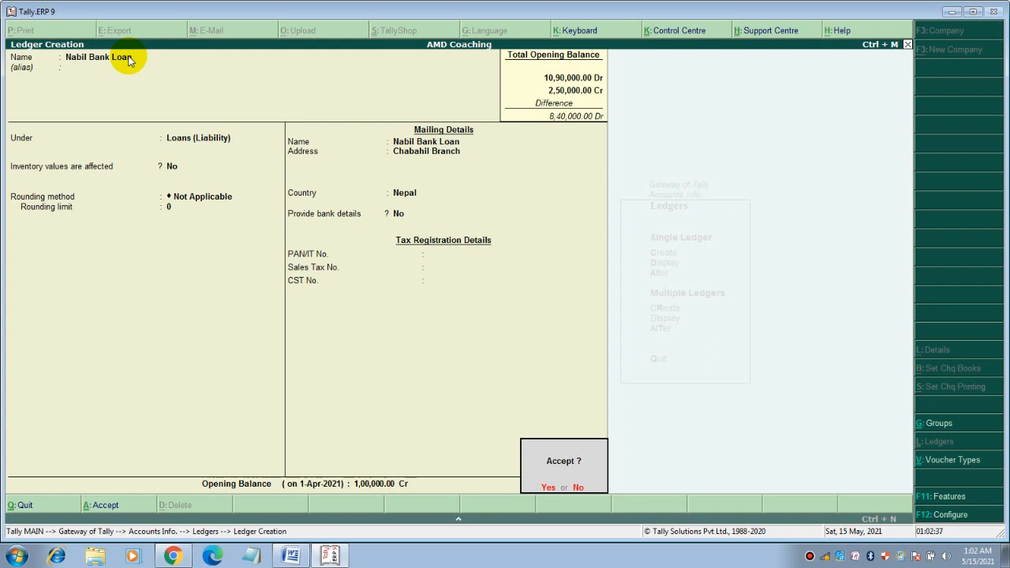
pyautogui.press('Return')
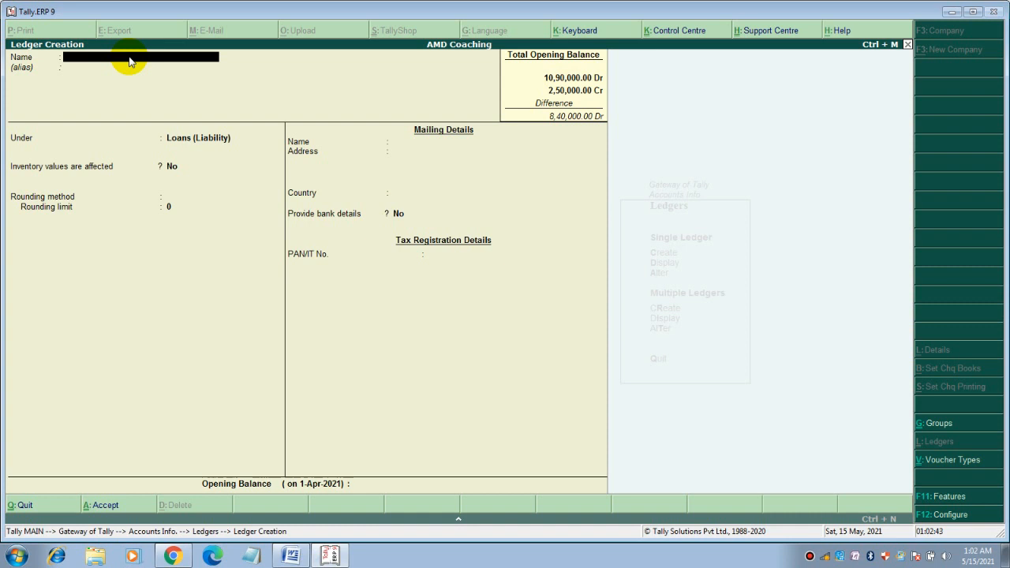
# Name the new ledger Abc Company under Sundry Creditors, with bill-by-bill balances and 15-day credit
pyautogui.write('Abc Company')
pyautogui.press('Return')
pyautogui.press('Return')
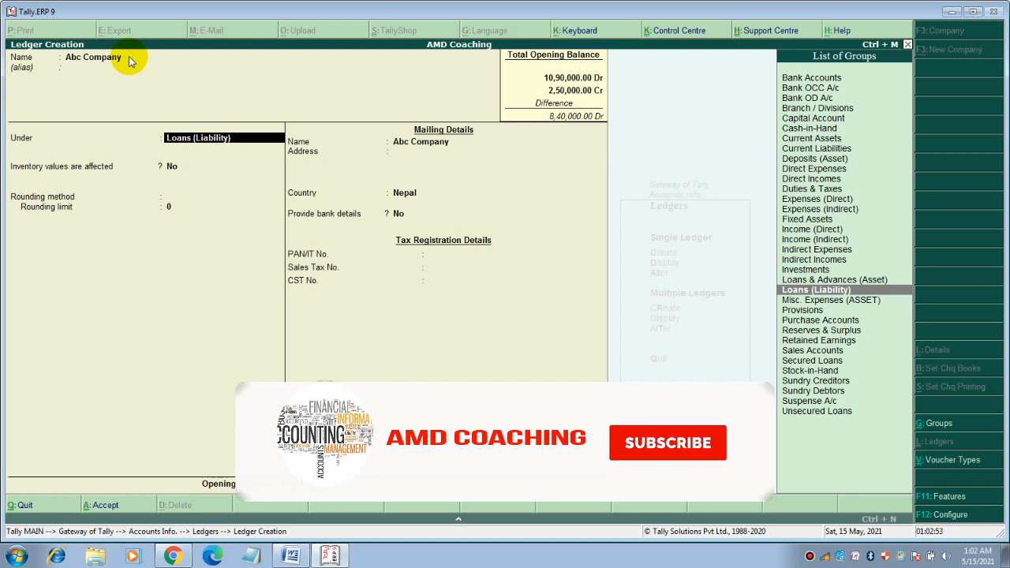
pyautogui.write('s')
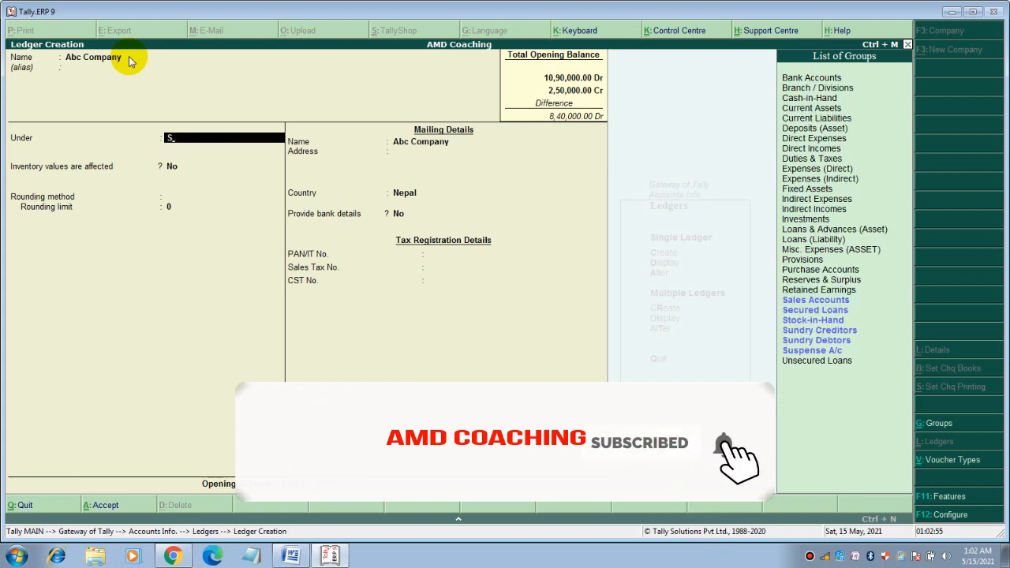
pyautogui.press('Down')
pyautogui.press('Down')
pyautogui.press('Down')
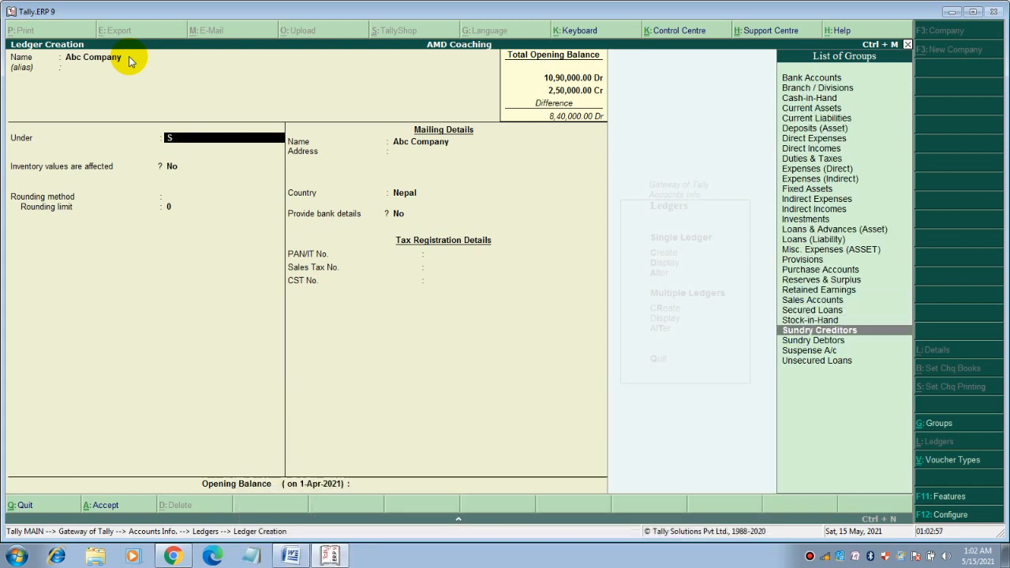
pyautogui.press('Return')
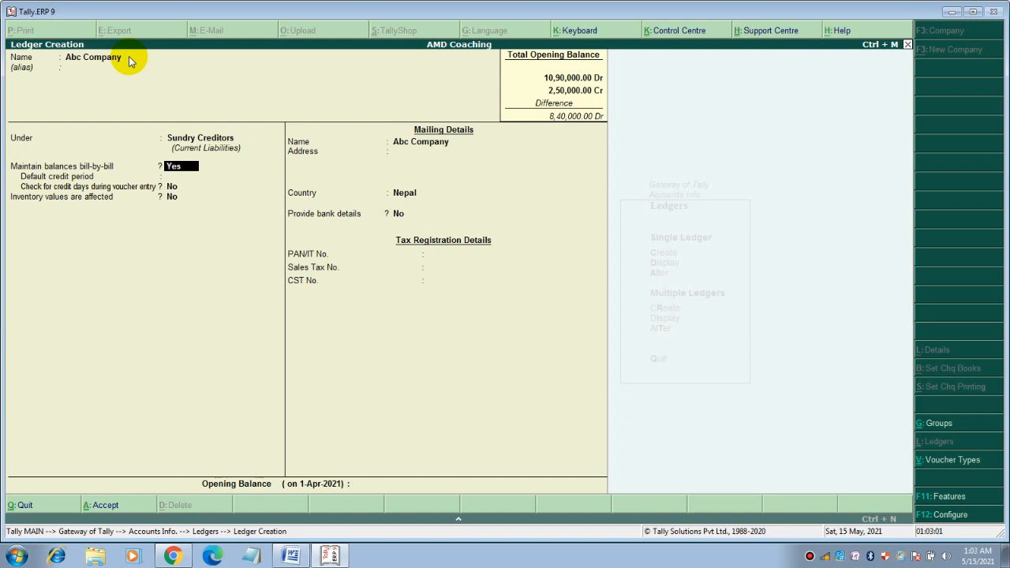
pyautogui.press('Return')
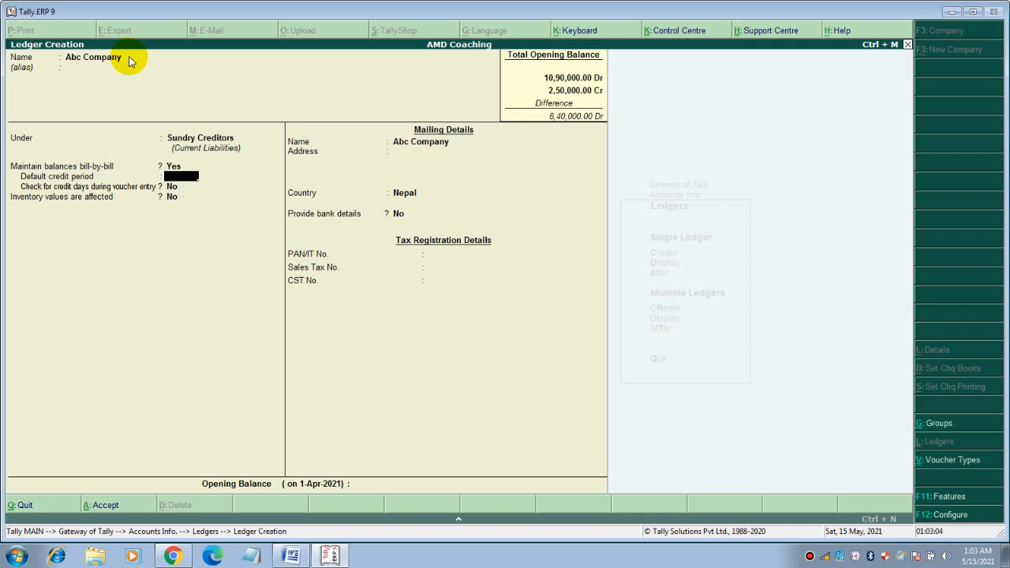
pyautogui.write('15')
pyautogui.press('Return')
pyautogui.press('Return')
# Enter the creditor's address, PAN/IT number and Sales Tax number
pyautogui.write('C')
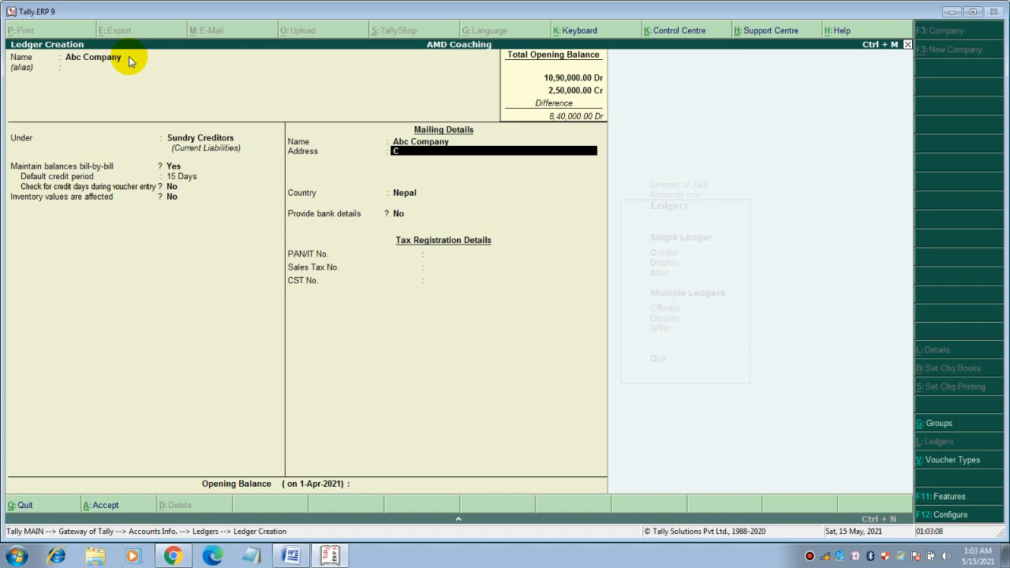
pyautogui.write('habahil Kathmandu')
pyautogui.press('Return')
pyautogui.press('Return')
pyautogui.press('Return')
pyautogui.press('Return')
pyautogui.press('Return')
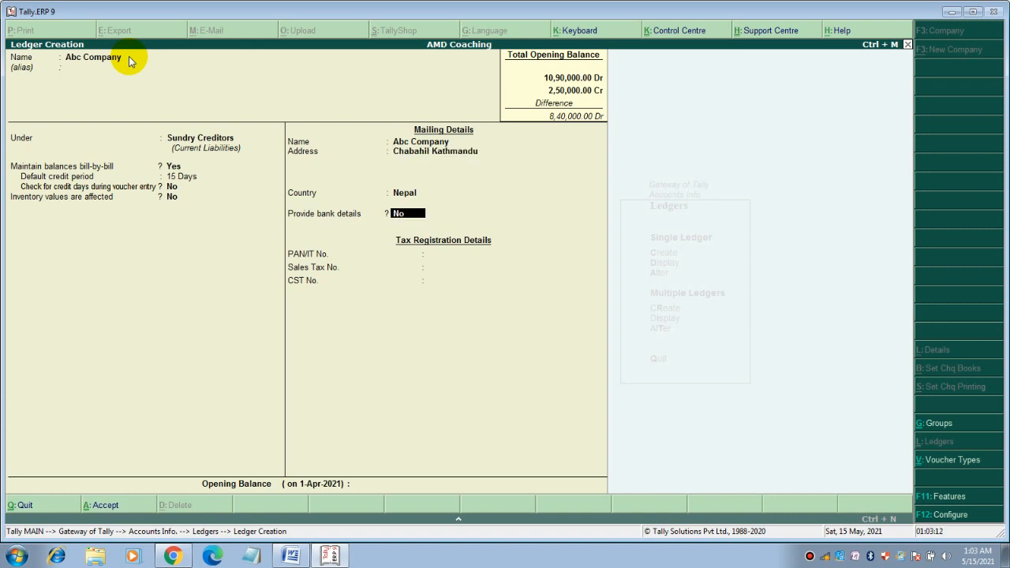
pyautogui.press('Up')
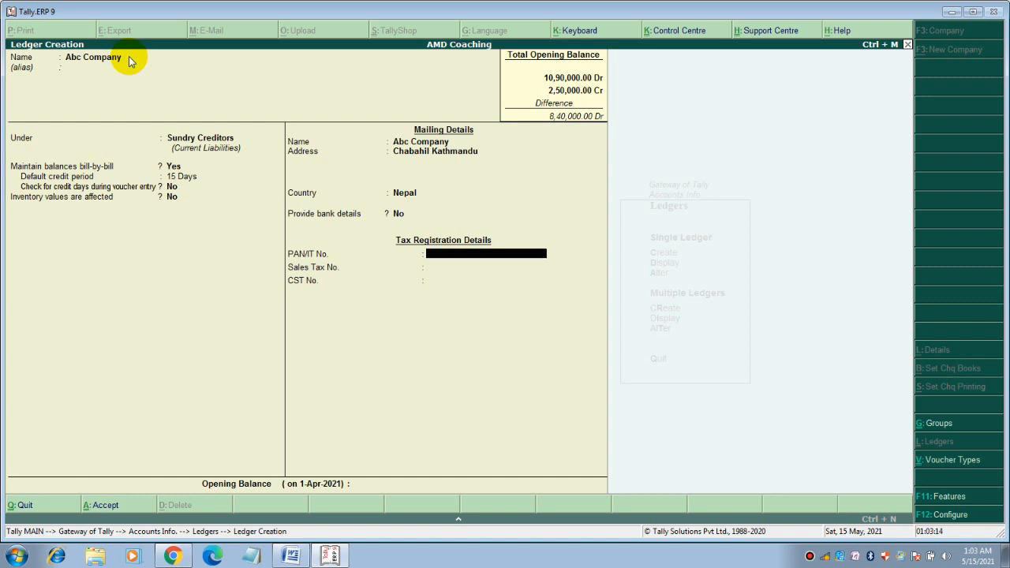
pyautogui.write('1000000121')
pyautogui.press('Return')
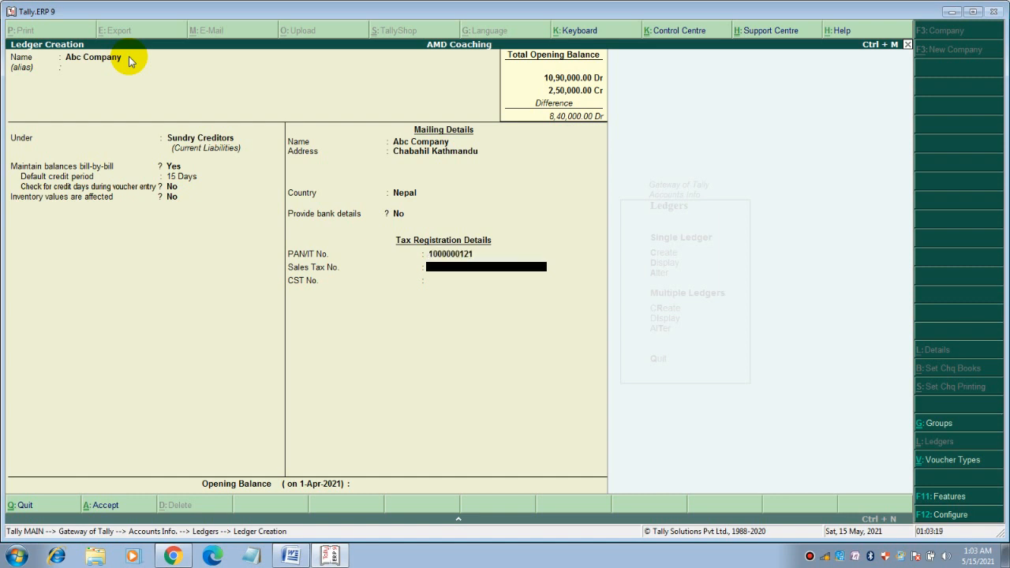
pyautogui.write('1234567989')
pyautogui.press('Return')
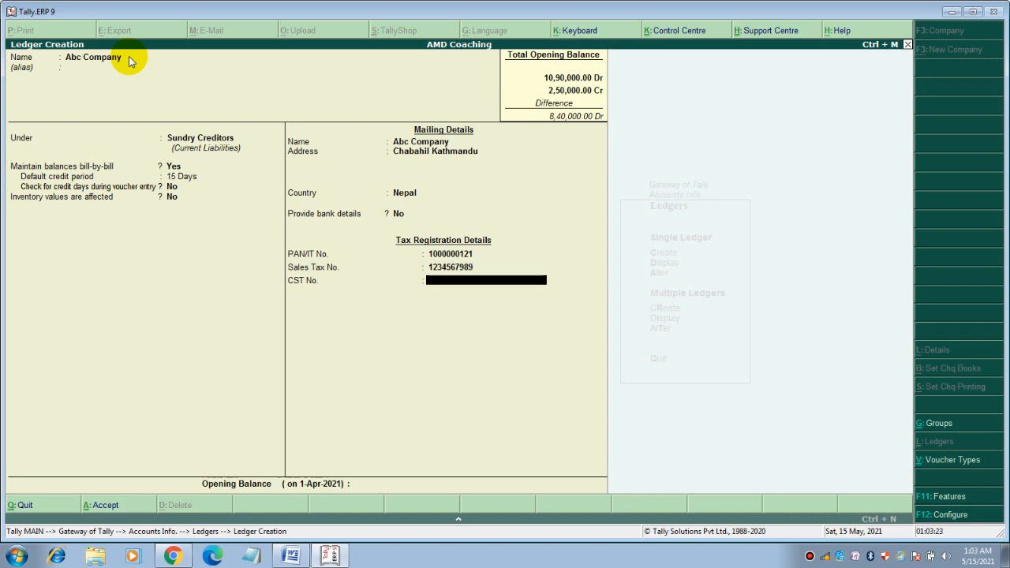
# Set a 10,00,000 Cr opening balance, close the bill-wise details and save the ledger
pyautogui.press('Return')
pyautogui.write('10000')
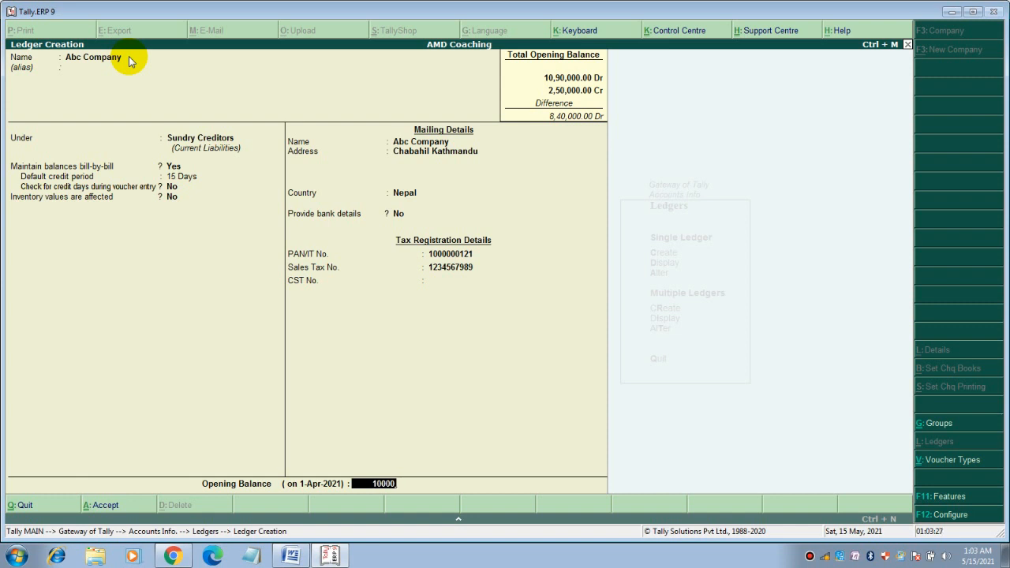
pyautogui.write('00')
pyautogui.press('Return')
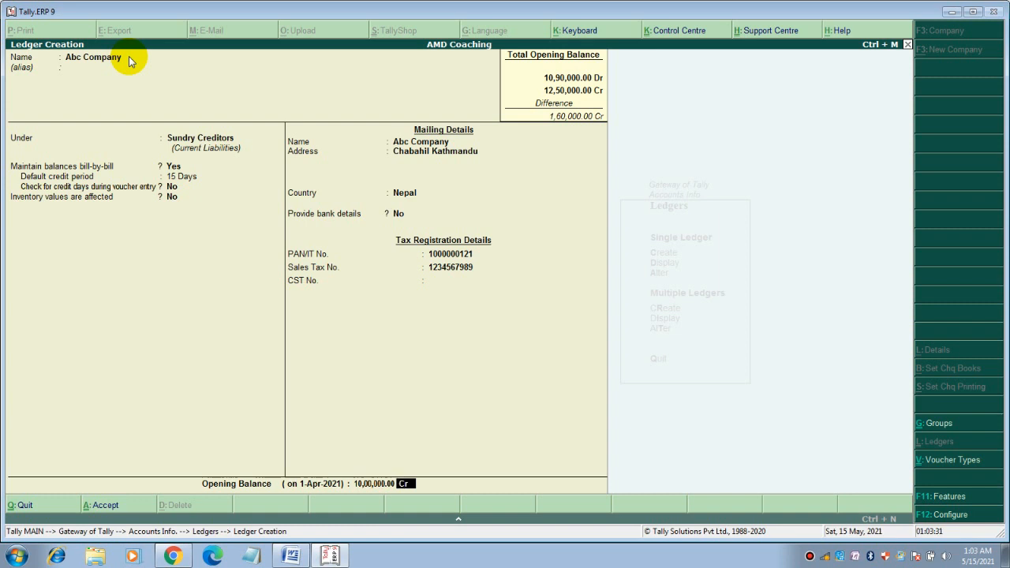
pyautogui.press('Return')
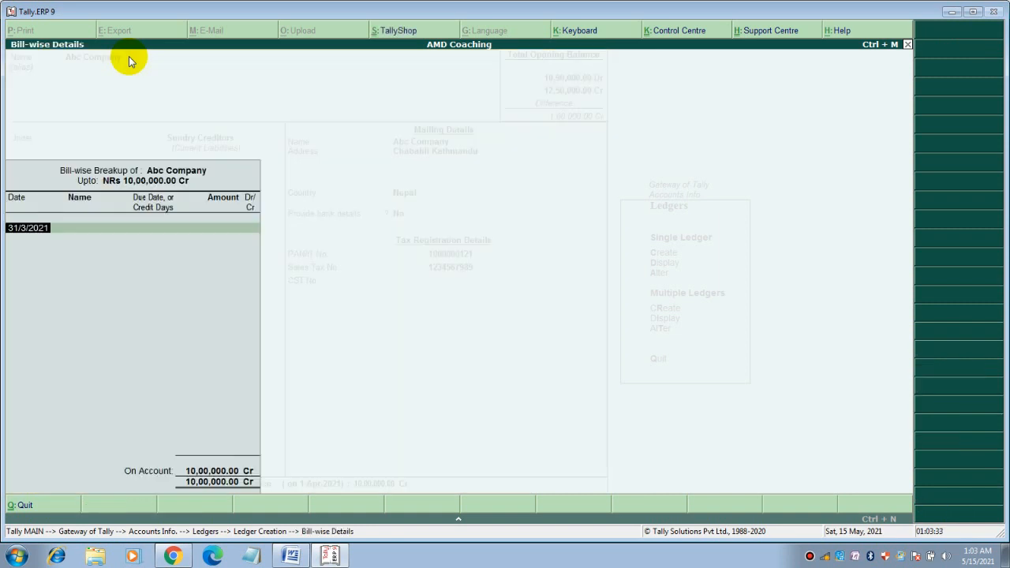
pyautogui.press('Return')
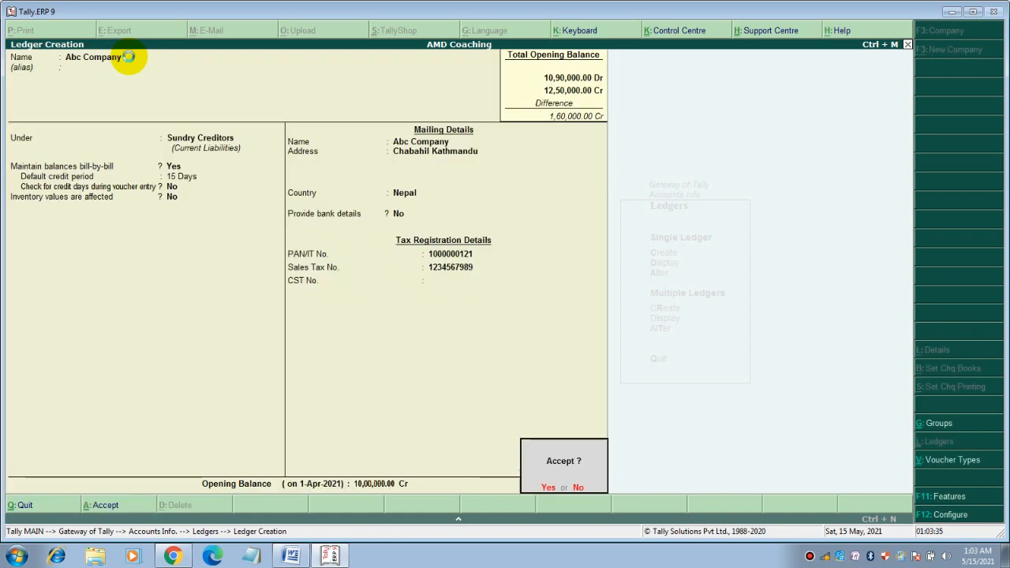
pyautogui.press('Return')
# Create a new Sundry Creditors ledger with the creditor's name and a 10-day credit period
pyautogui.write('Ram')
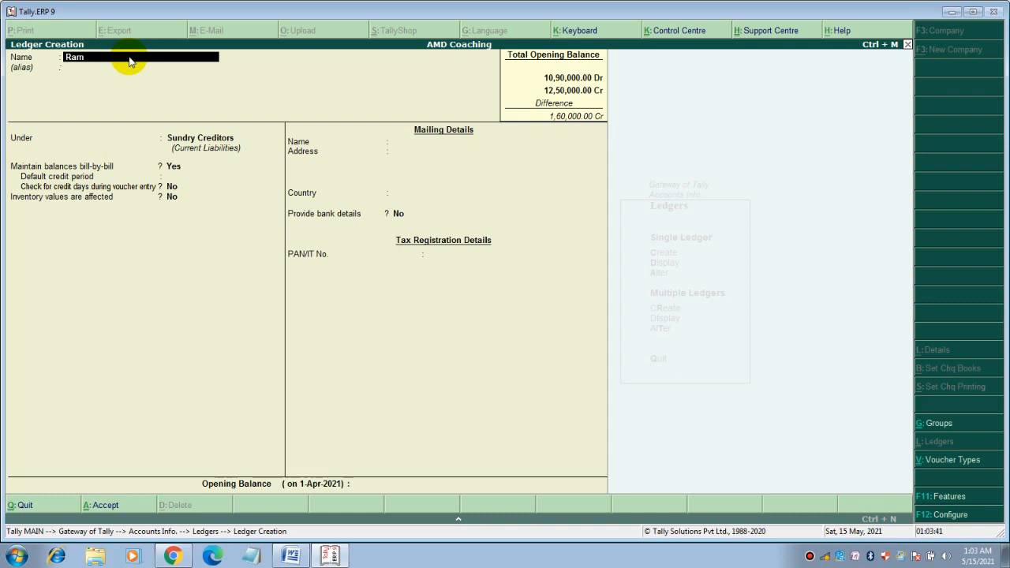
pyautogui.press('BackSpace')
pyautogui.press('BackSpace')
pyautogui.press('BackSpace')
pyautogui.press('Return')
pyautogui.press('Return')
pyautogui.press('Return')
pyautogui.press('Return')
pyautogui.press('Return')
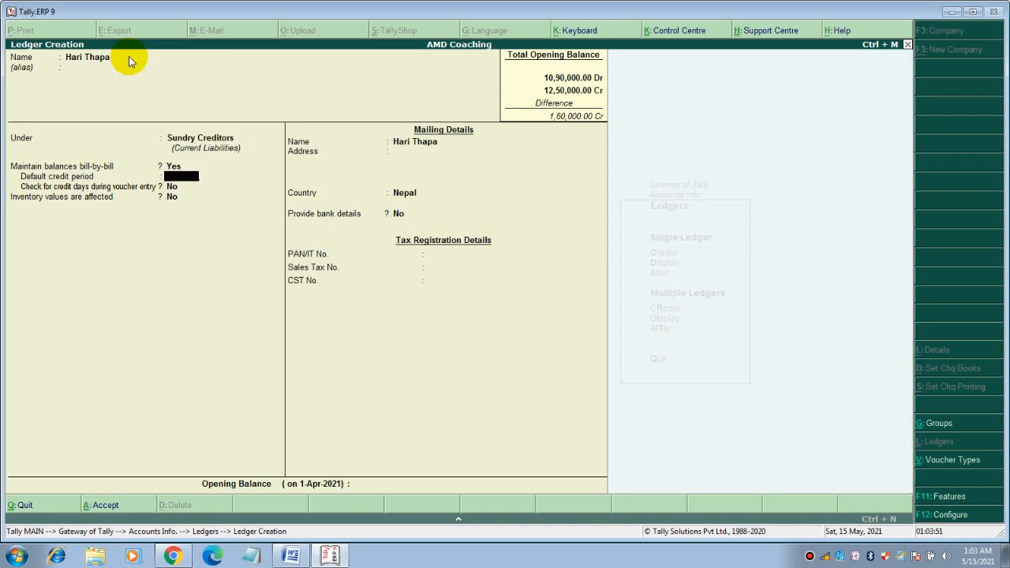
pyautogui.press('Up')
pyautogui.write('10')
pyautogui.press('Return')
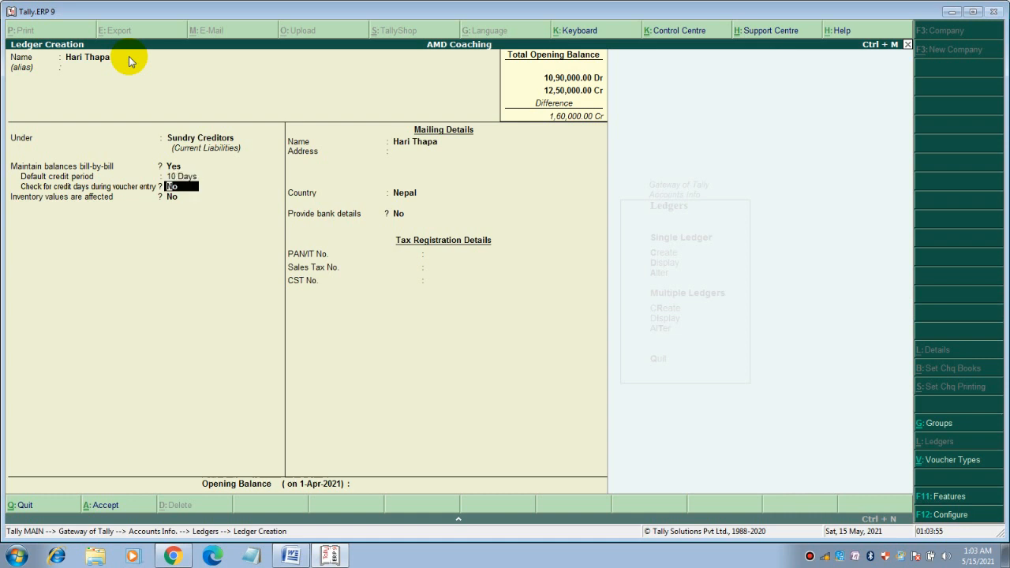
# Give the creditor a Butwal address and 10,000 Cr opening balance, then save it
pyautogui.press('Return')
pyautogui.press('Return')
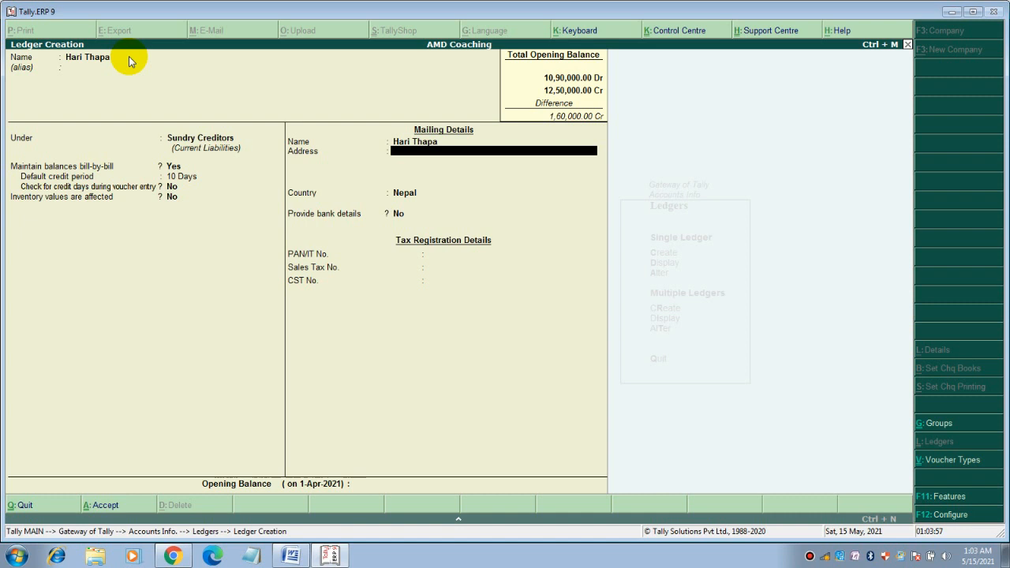
pyautogui.press('Return')
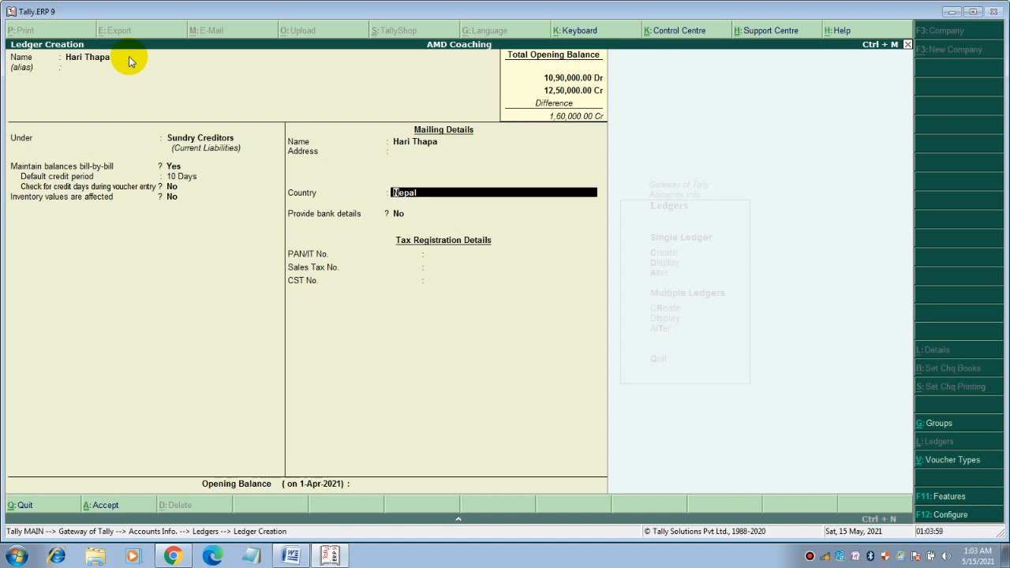
pyautogui.press('Up')
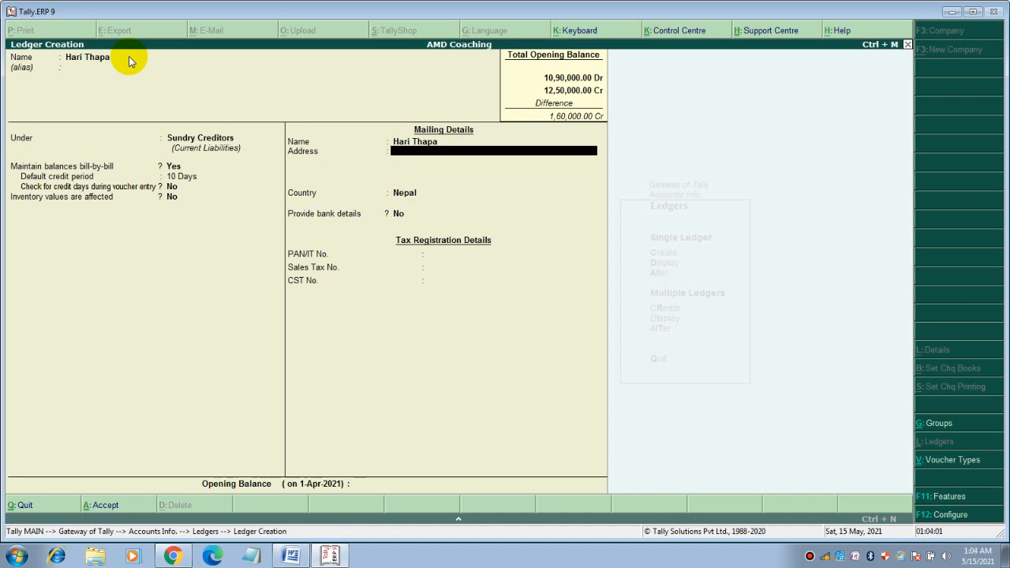
pyautogui.write('Butwal')
pyautogui.press('Return')
pyautogui.press('Return')
pyautogui.press('Return')
pyautogui.press('Return')
pyautogui.press('Return')
pyautogui.press('Return')
pyautogui.press('Return')
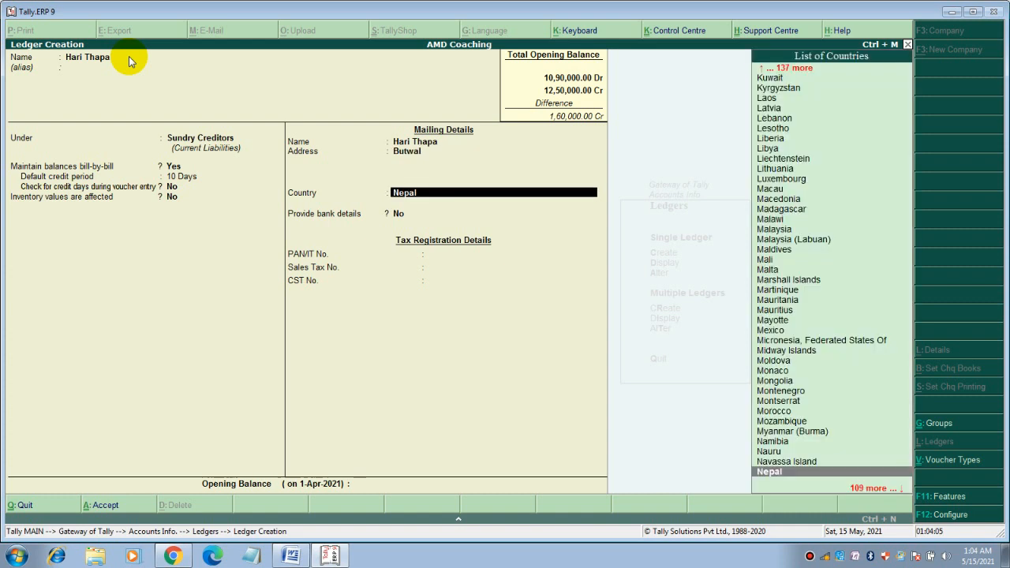
pyautogui.press('Return')
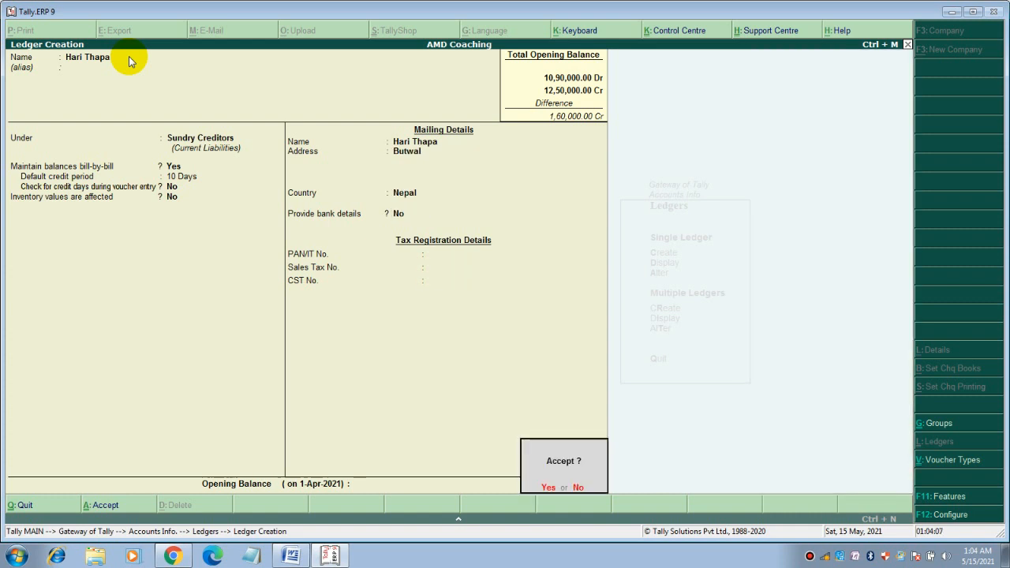
pyautogui.write('n10000')
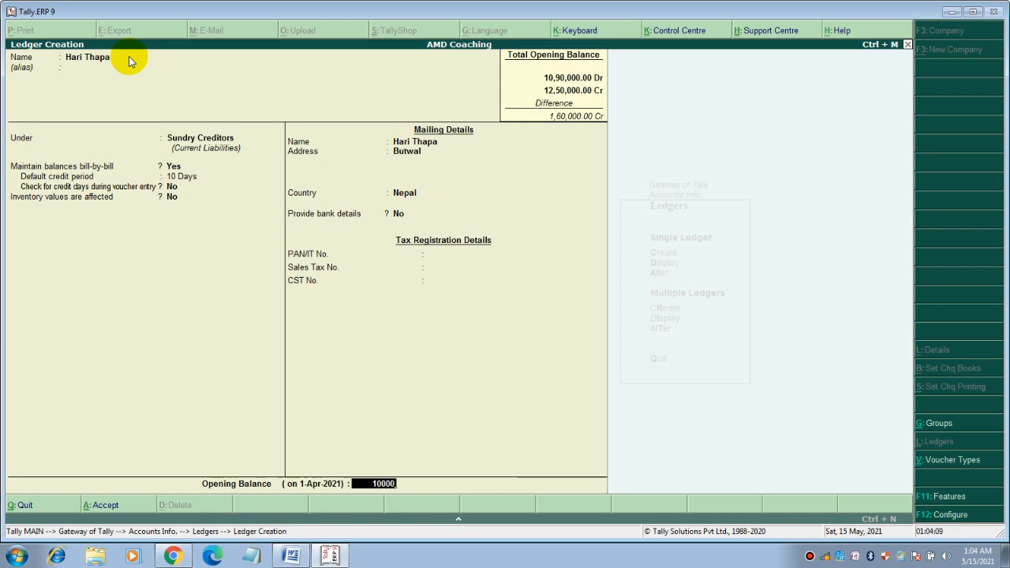
pyautogui.press('Return')
pyautogui.press('Return')
pyautogui.press('Return')
pyautogui.press('Return')
pyautogui.press('y')
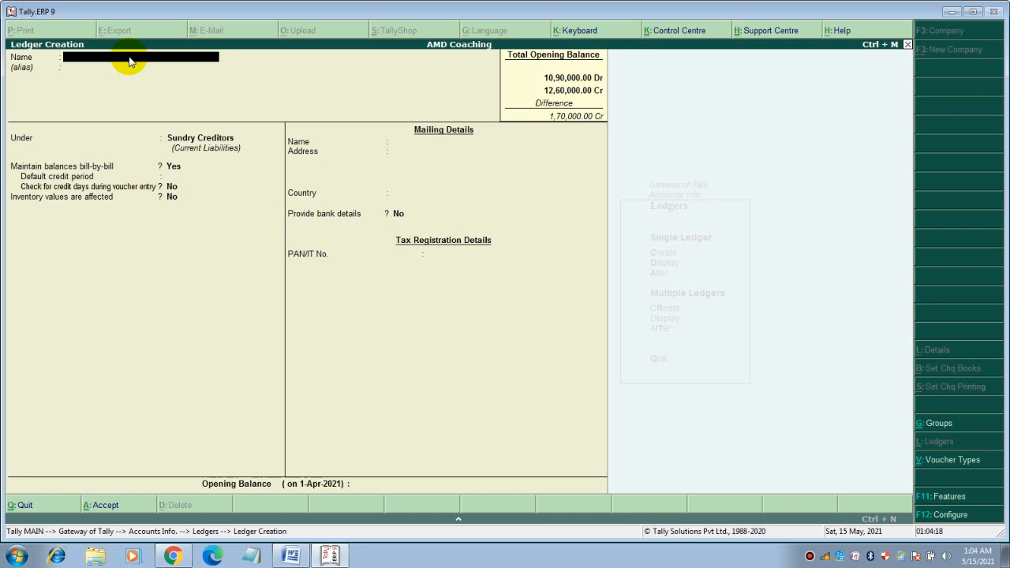
# Save a Tax Payable ledger in Current Liabilities with a 1,01,010 Cr opening balance
pyautogui.write('Te')
pyautogui.write('Tax Pau')
pyautogui.write('yable')
pyautogui.press('Return')
pyautogui.press('Return')
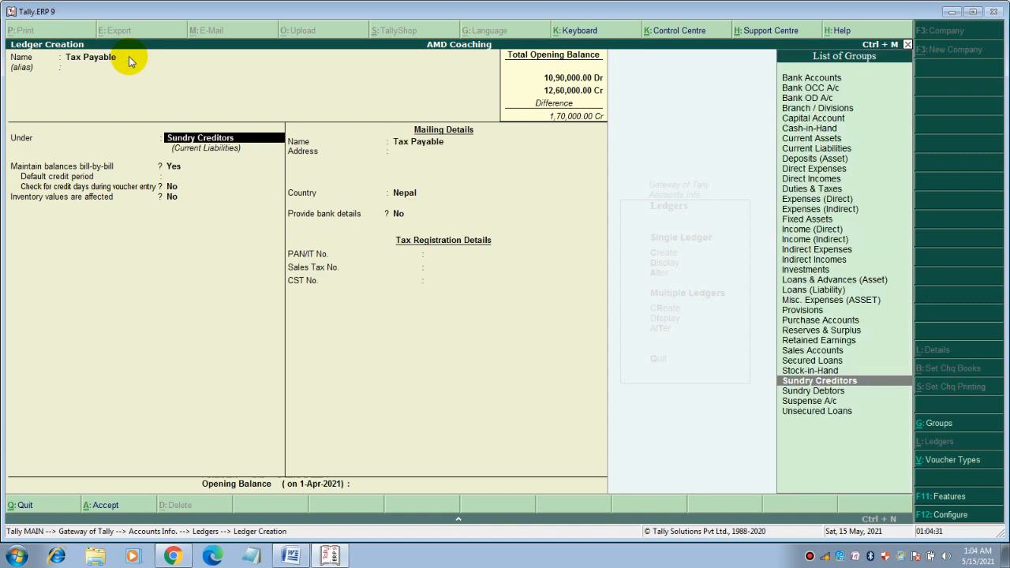
pyautogui.write('C')
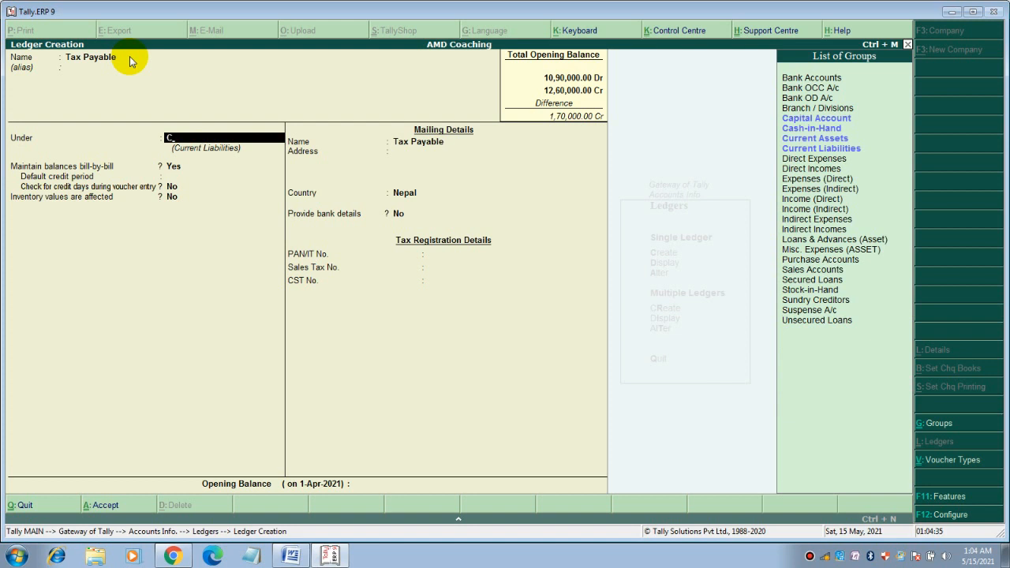
pyautogui.press('Down')
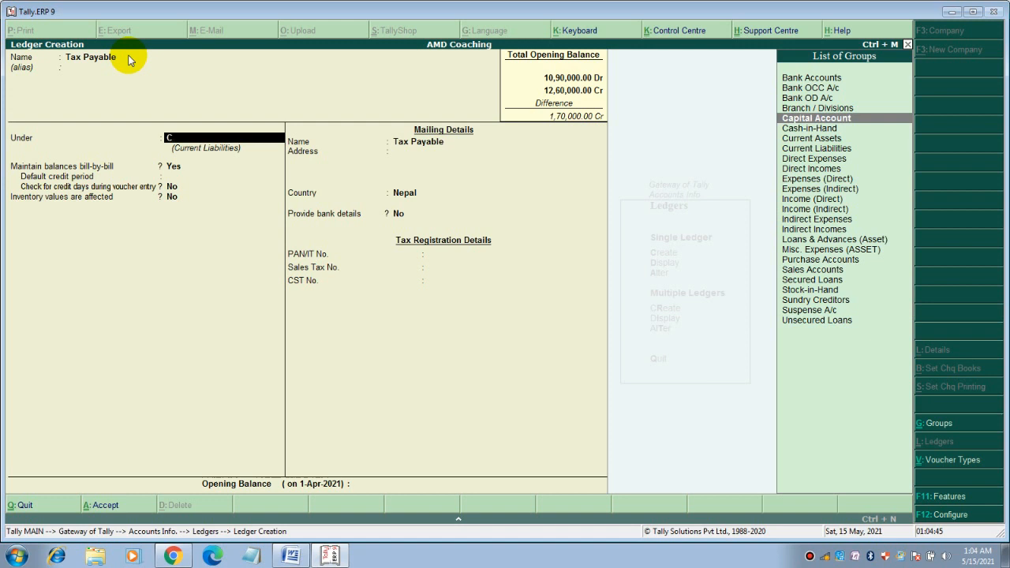
pyautogui.press('Down')
pyautogui.press('Down')
pyautogui.press('Down')
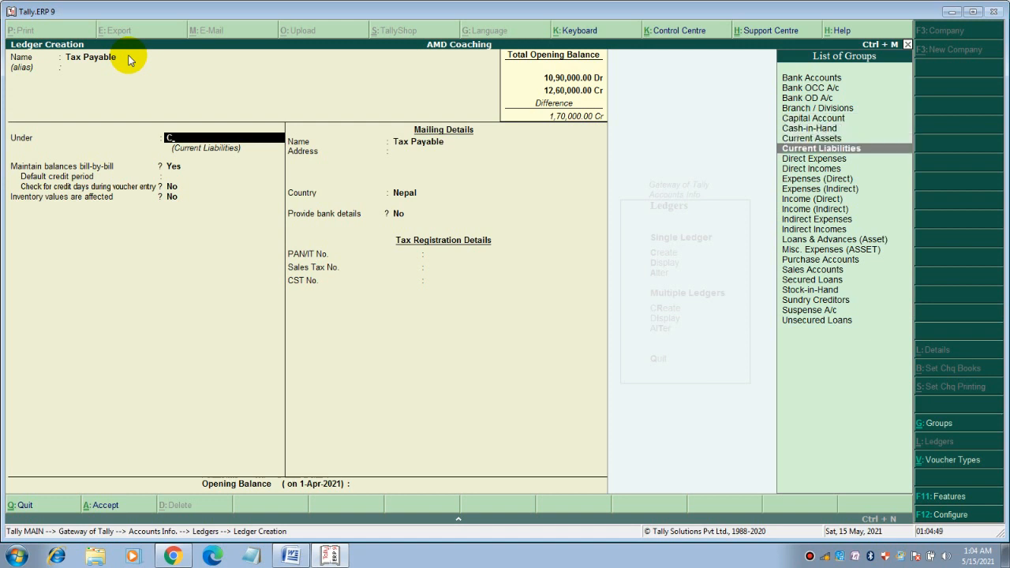
pyautogui.press('Return')
pyautogui.press('Return')
pyautogui.press('Return')
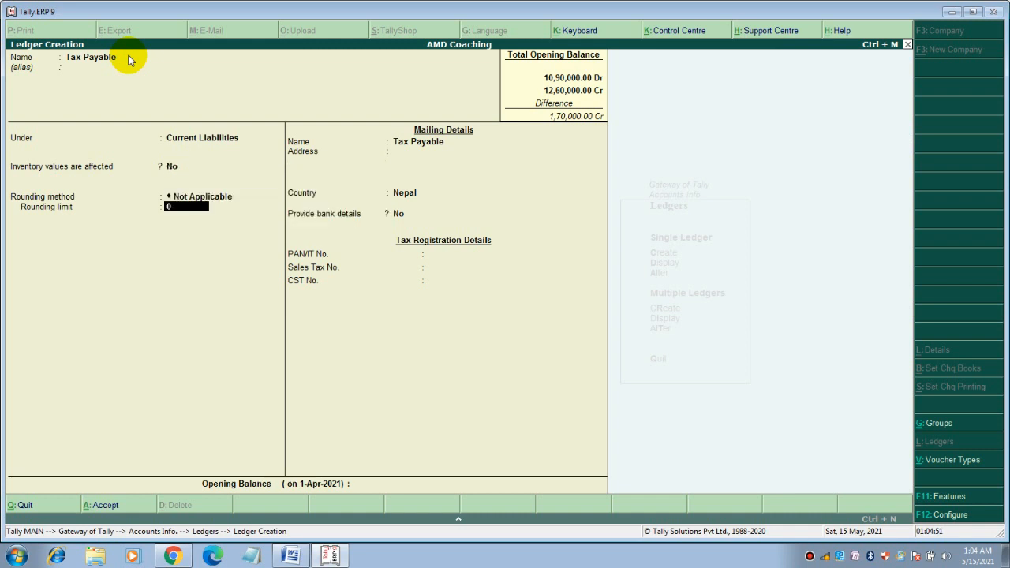
pyautogui.press('Return')
pyautogui.press('Return')
pyautogui.press('Return')
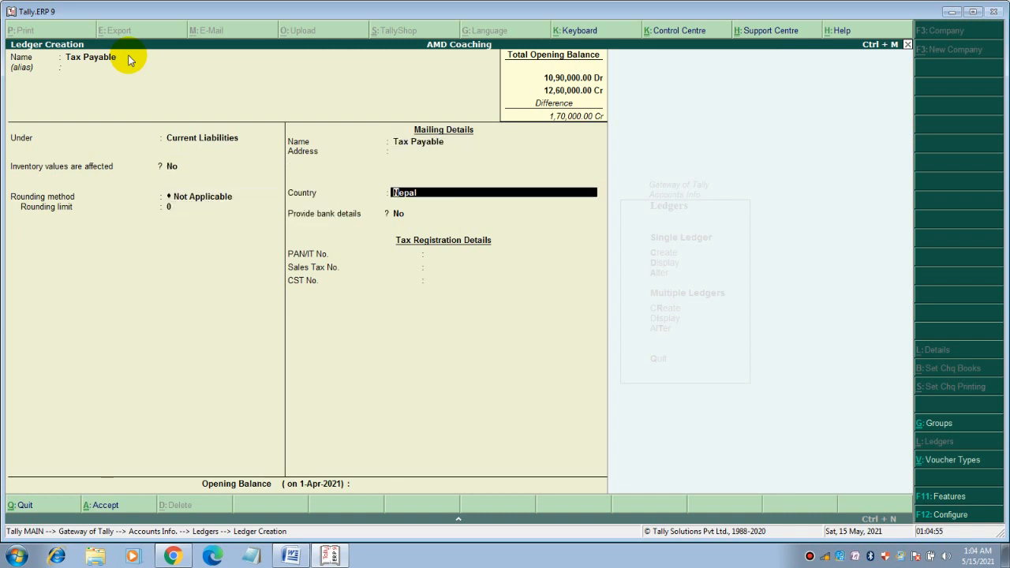
pyautogui.press('Return')
pyautogui.press('Return')
pyautogui.press('Return')
pyautogui.press('Return')
pyautogui.press('Return')
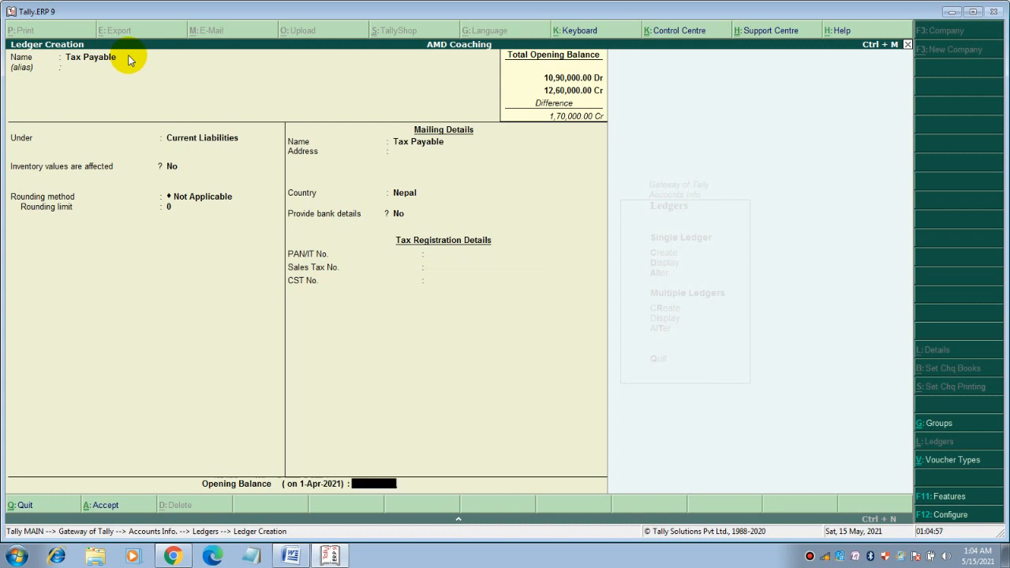
pyautogui.write('101010')
pyautogui.press('Return')
pyautogui.press('Return')
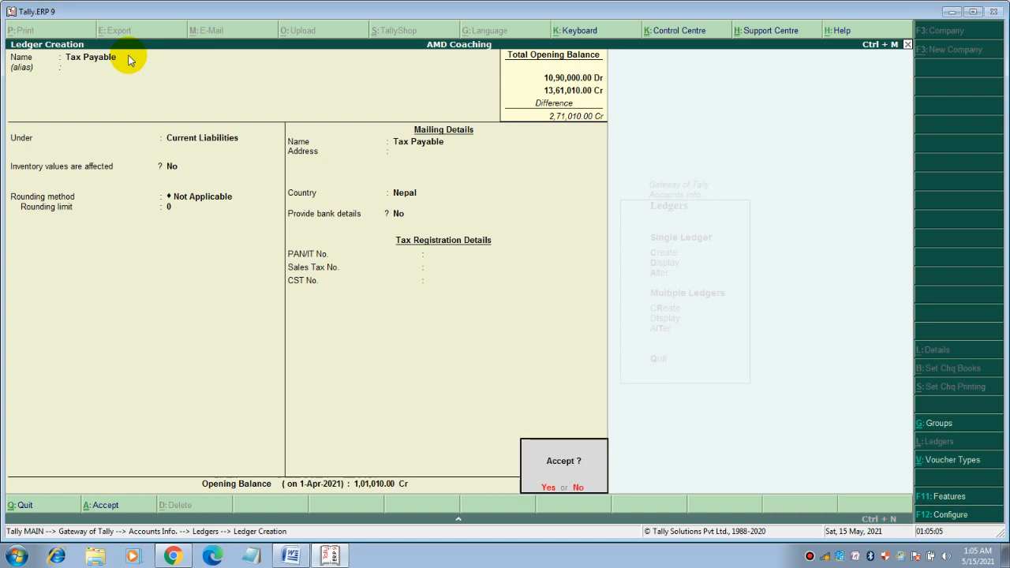
pyautogui.press('Return')
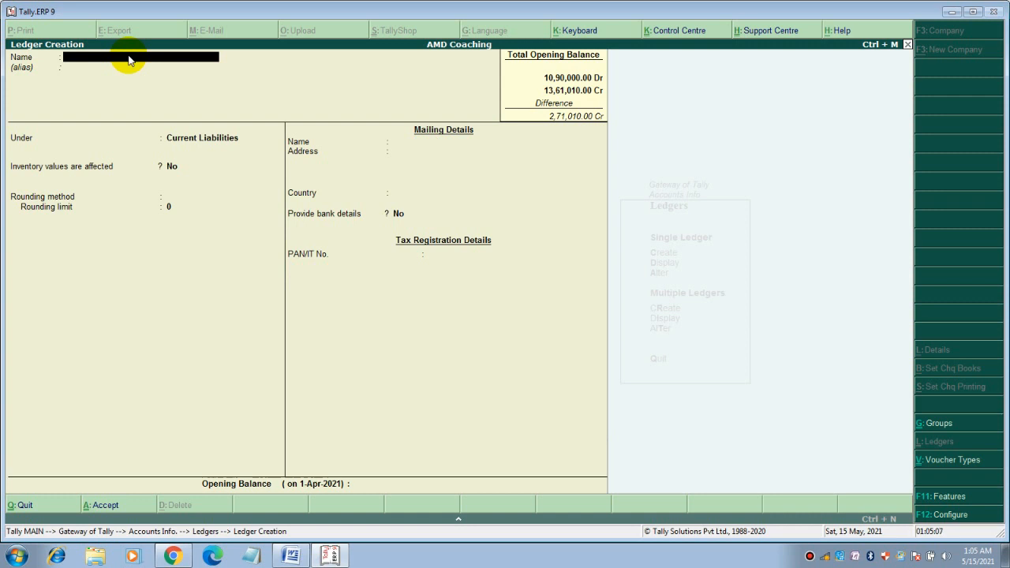
# Save Salary Payable in Current Liabilities at 1,00,000 Cr, then quit ledger creation
pyautogui.write('Salary Payable')
pyautogui.press('Return')
pyautogui.press('Return')
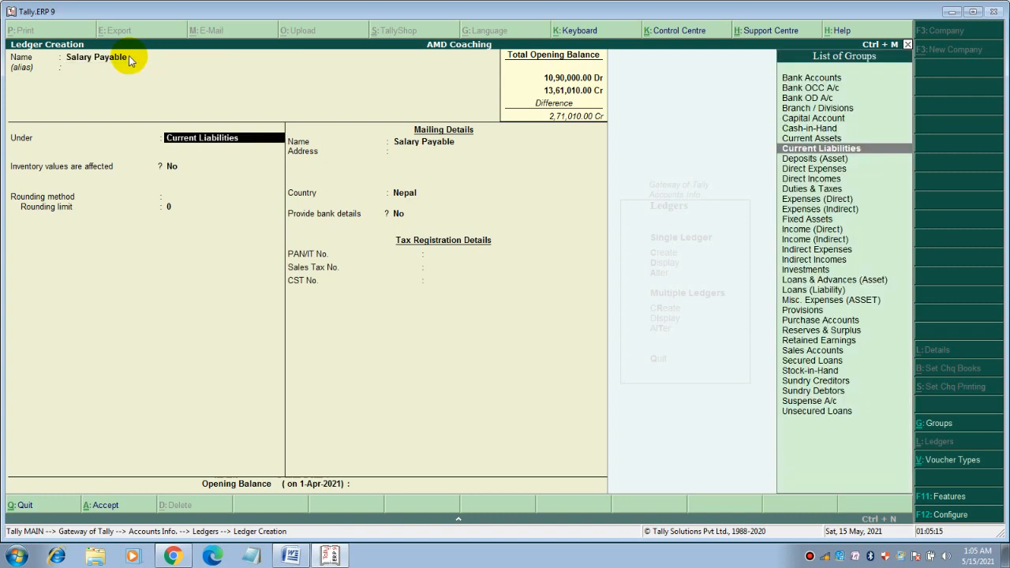
pyautogui.press('Return')
pyautogui.press('Return')
pyautogui.press('Return')
pyautogui.press('Return')
pyautogui.press('Return')
pyautogui.press('Return')
pyautogui.press('Return')
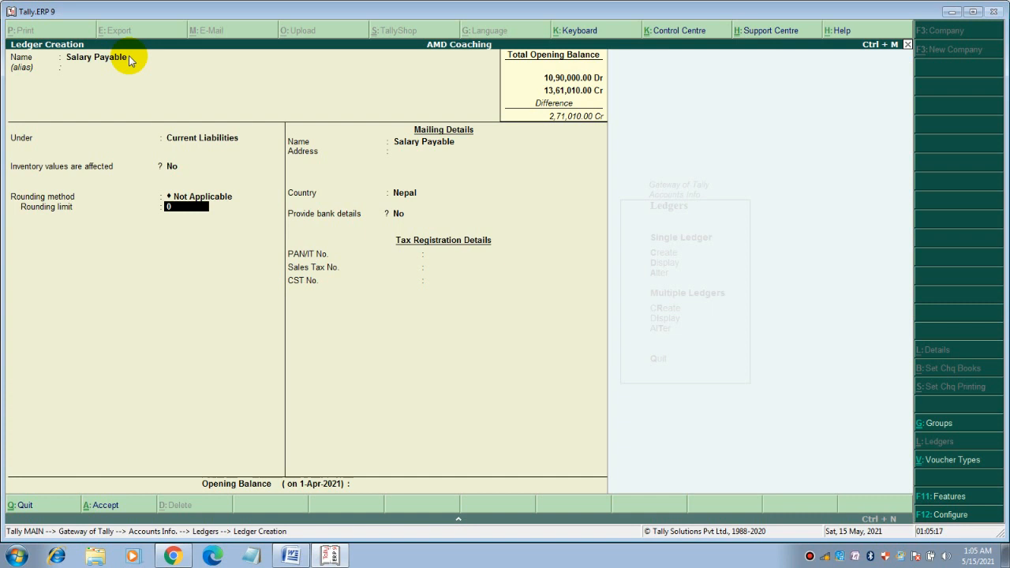
pyautogui.press('Return')
pyautogui.press('Return')
pyautogui.press('Return')
pyautogui.press('Return')
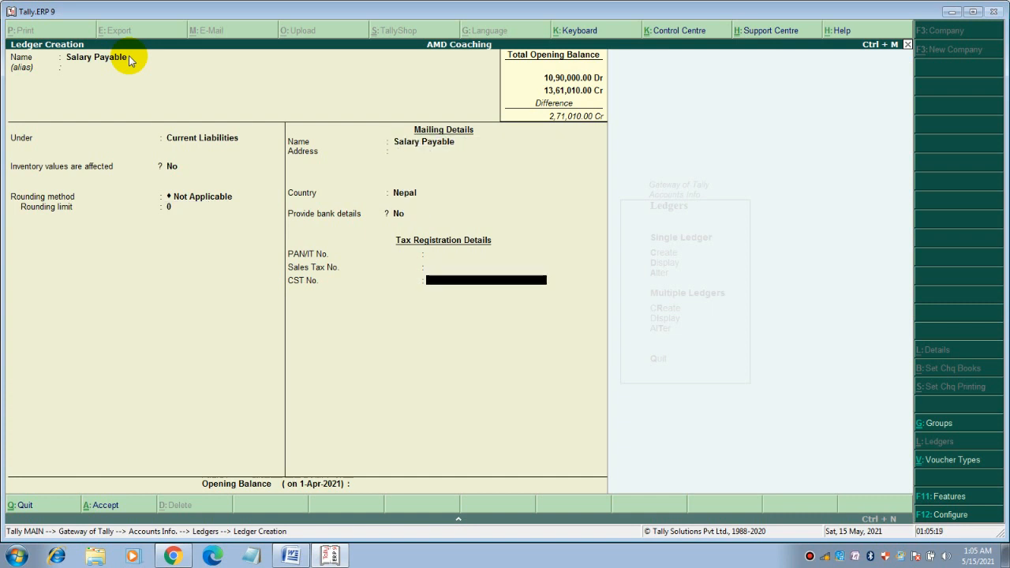
pyautogui.write('100000')
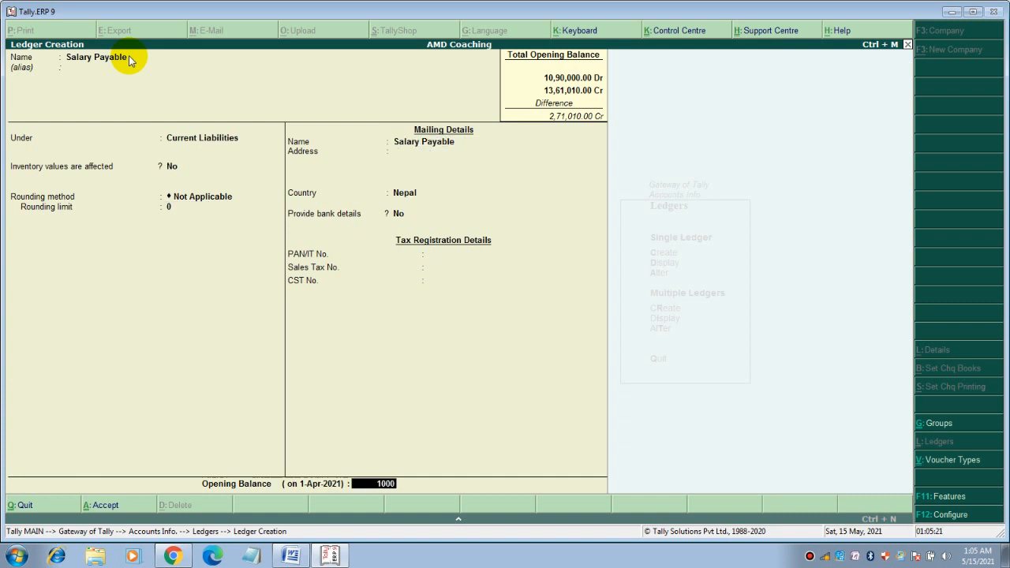
pyautogui.press('Return')
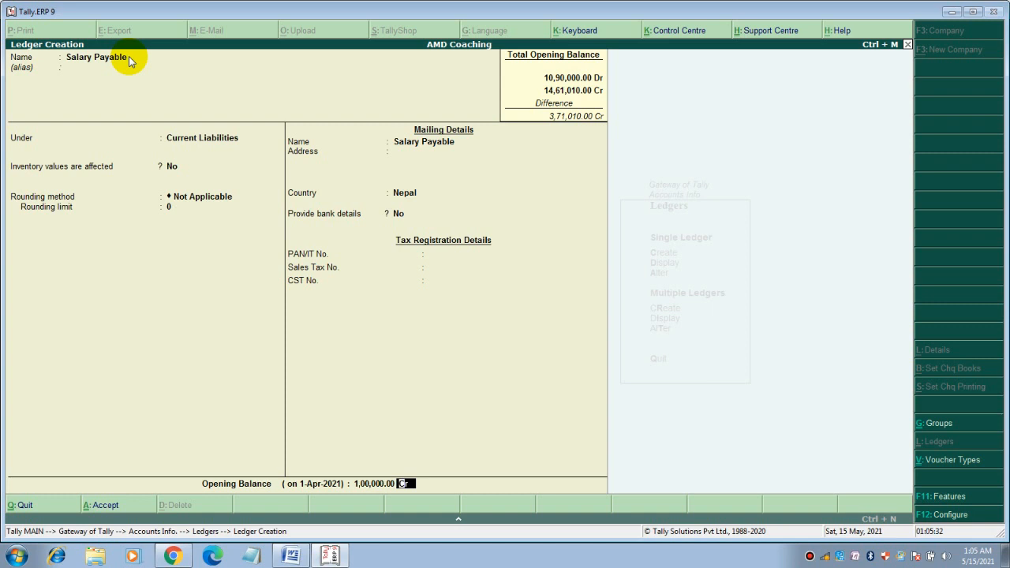
pyautogui.press('Return')
pyautogui.press('Return')
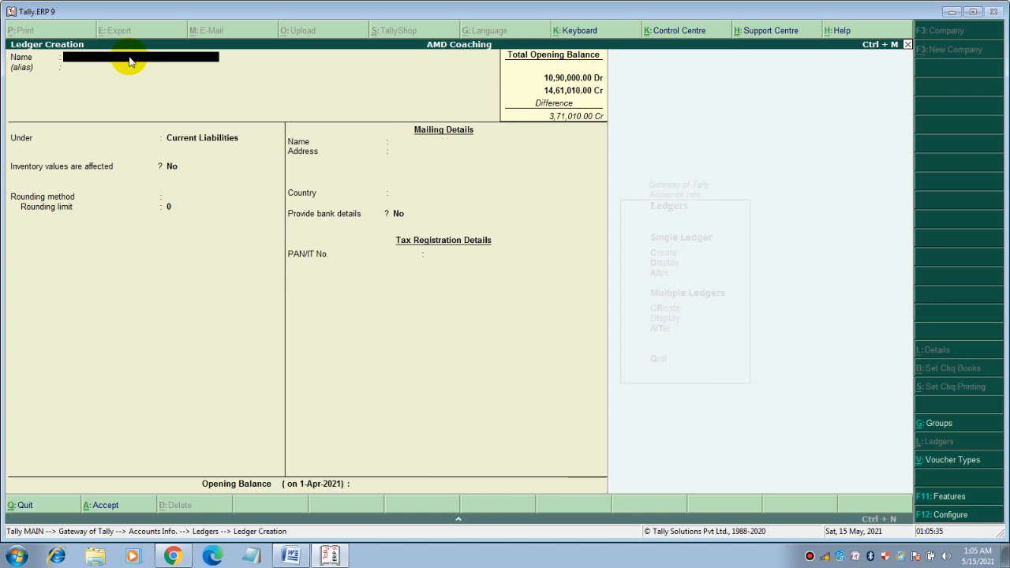
pyautogui.press('Escape')
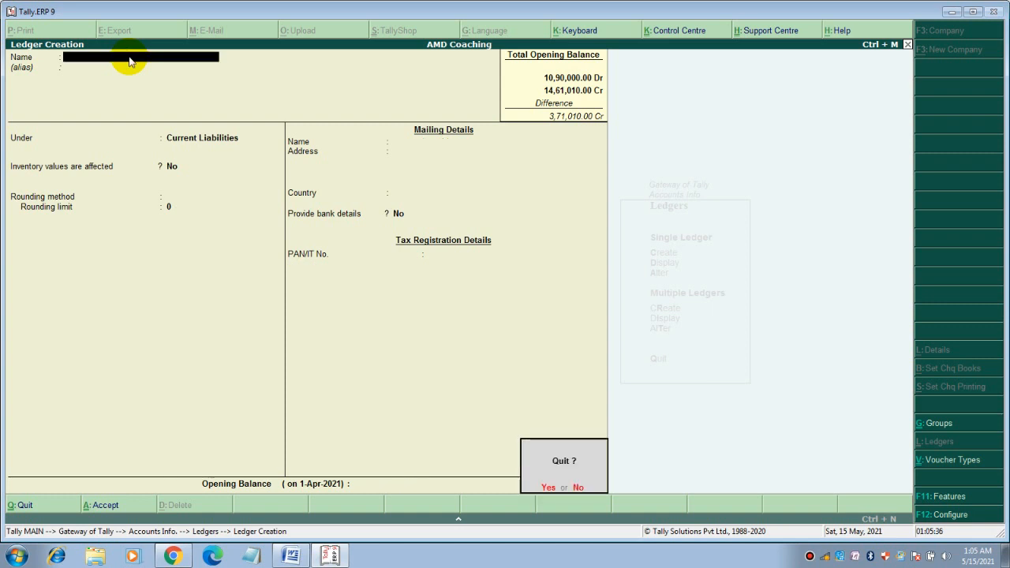
pyautogui.press('Return')
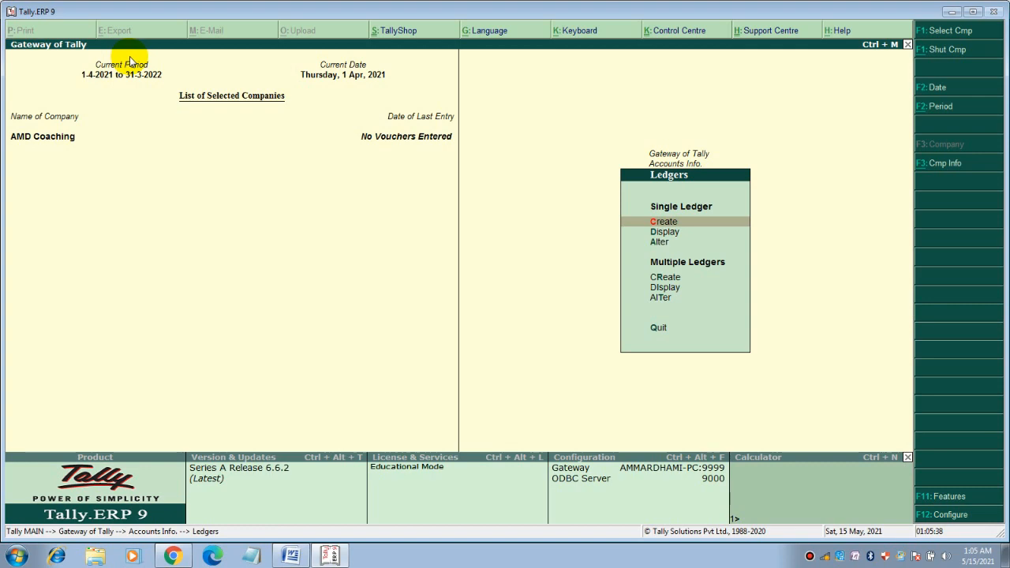
pyautogui.click(290, 556)
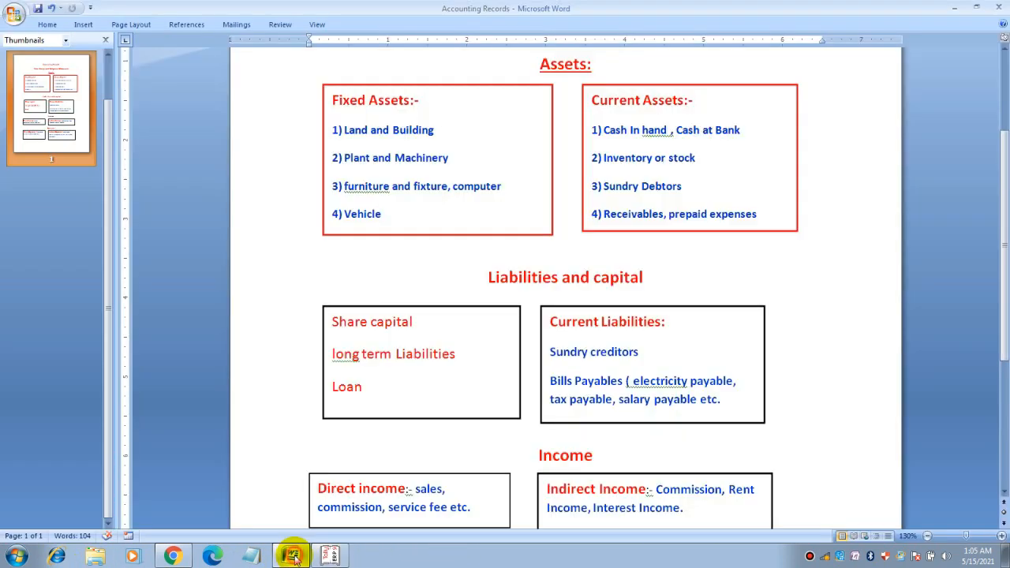
pyautogui.scroll(-3, 442, 363)
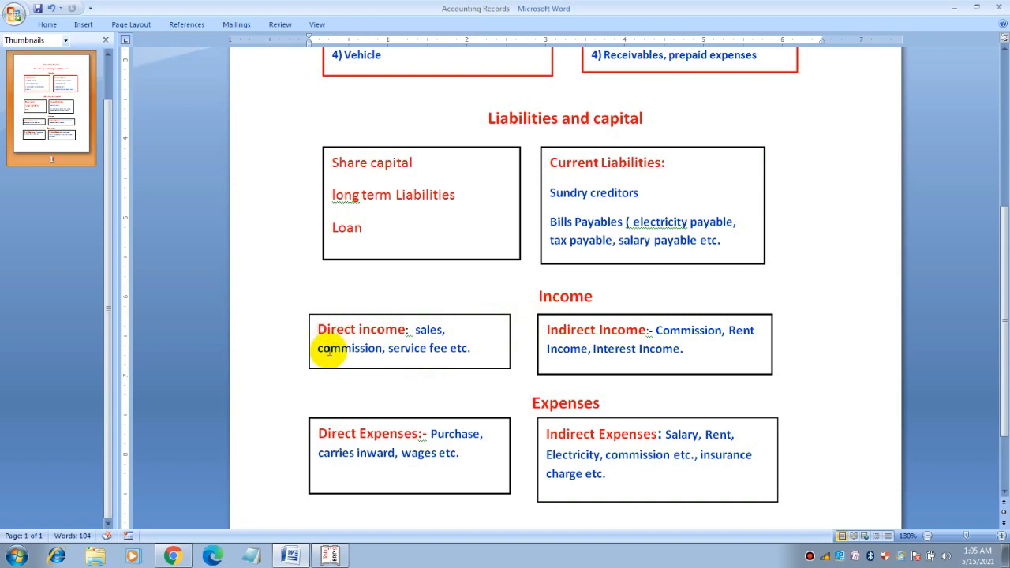
pyautogui.click(330, 556)
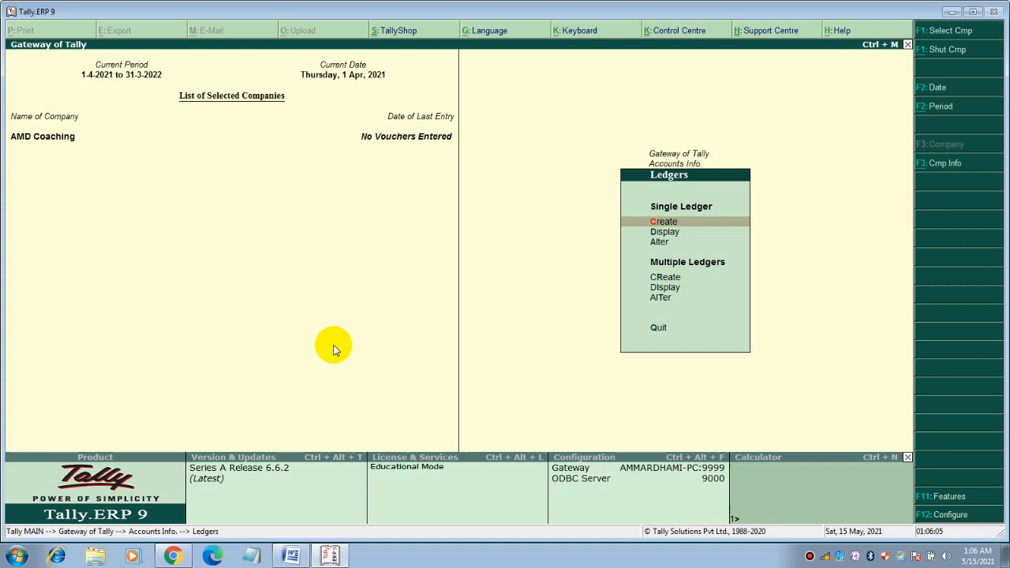
# Create a new single ledger and name it Commission Income
pyautogui.press('Return')
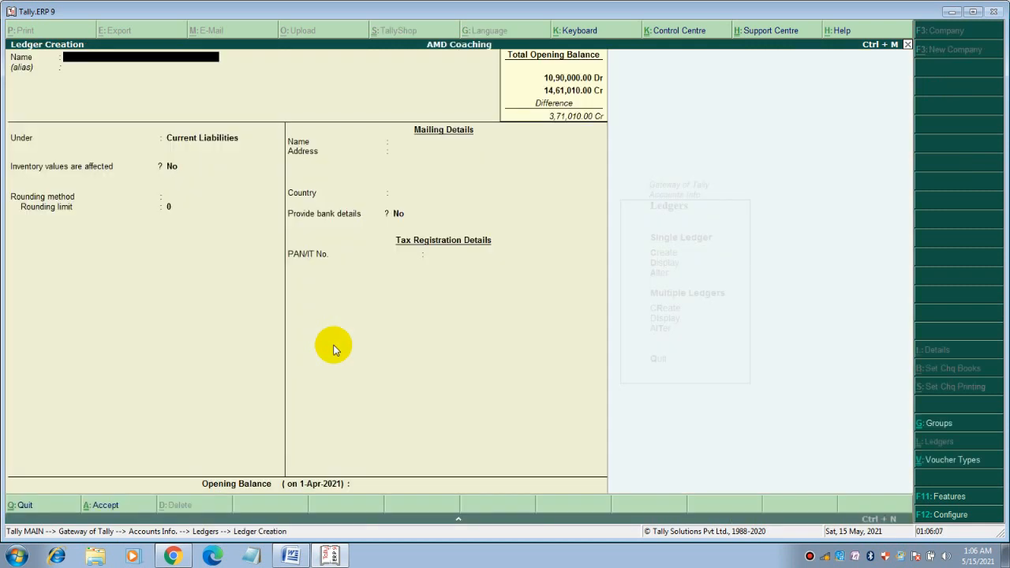
pyautogui.write('Co')
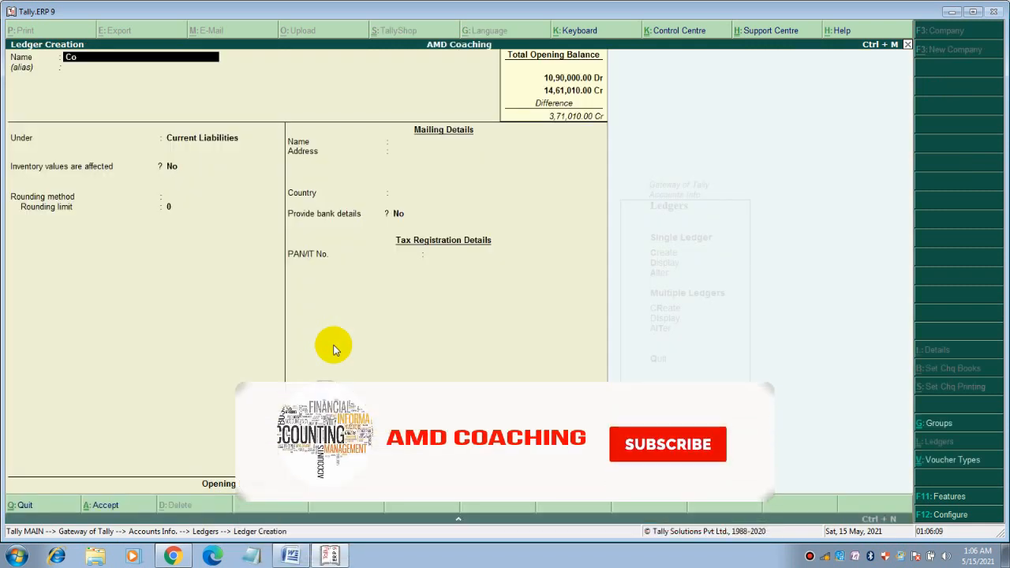
pyautogui.write('mmis')
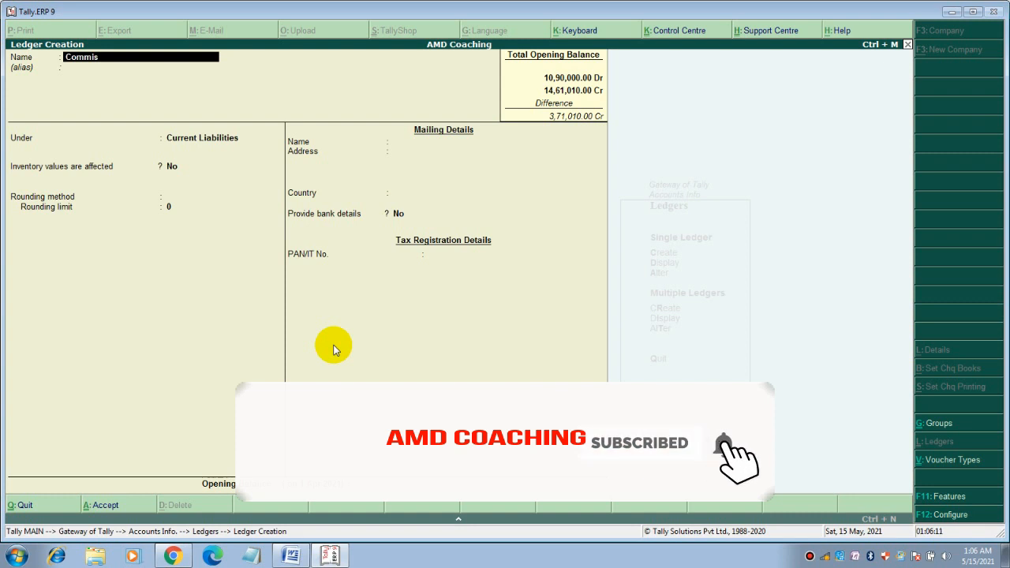
pyautogui.write('sion')
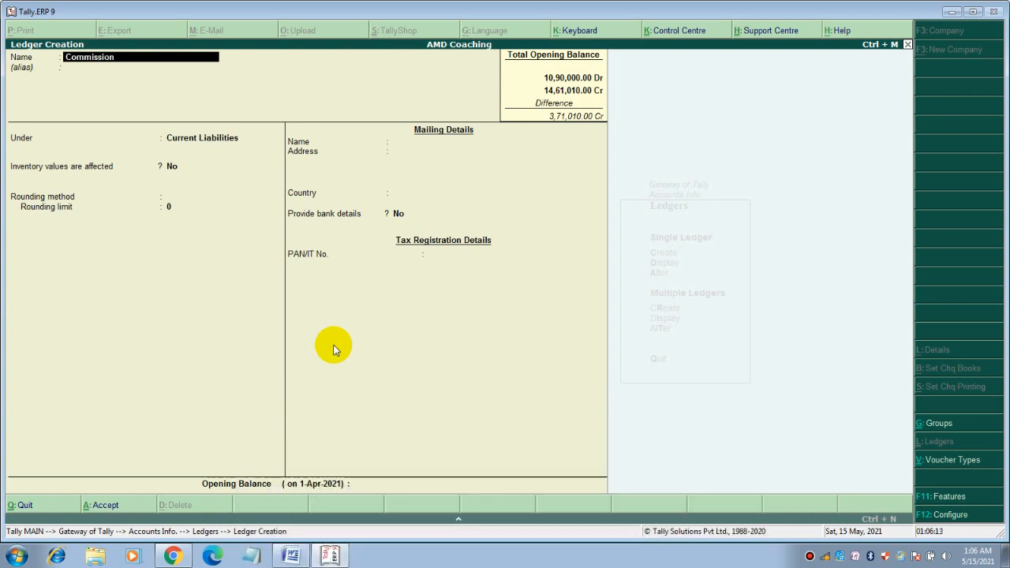
pyautogui.write(' income')
pyautogui.press('Return')
pyautogui.press('Return')
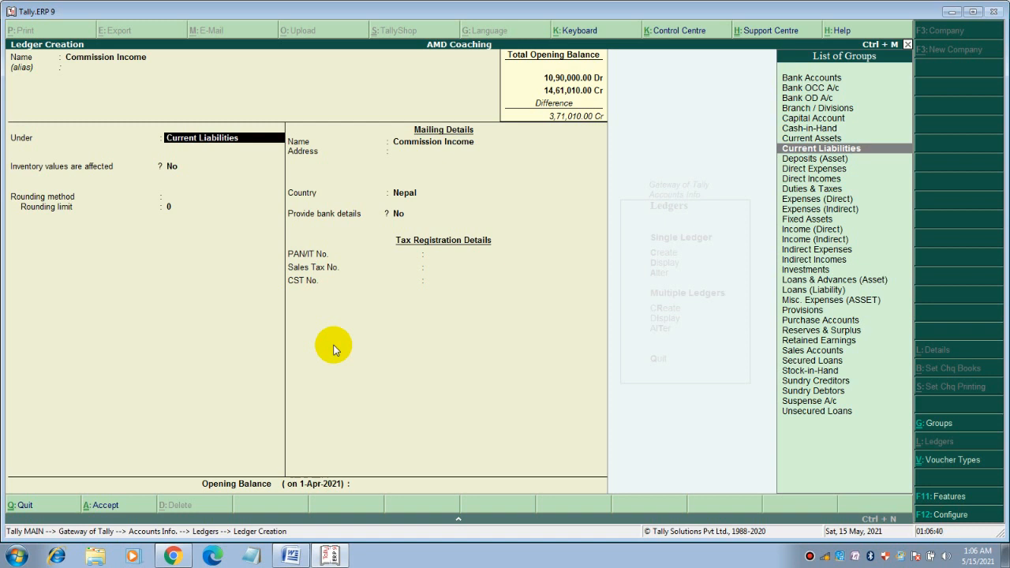
# Place Commission Income under Indirect Incomes with a 10,000 Cr opening balance and save it
pyautogui.write('In')
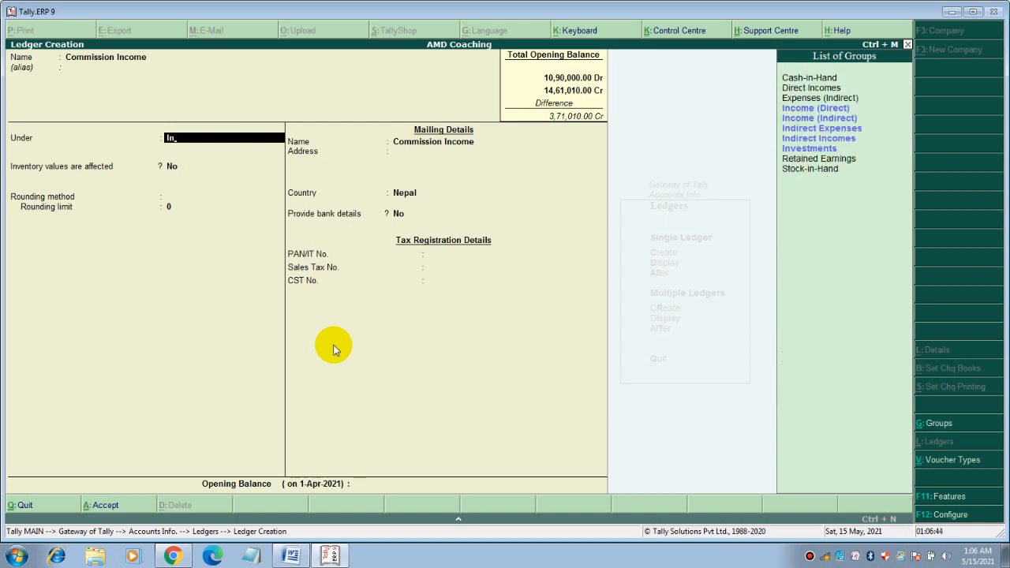
pyautogui.press('Down')
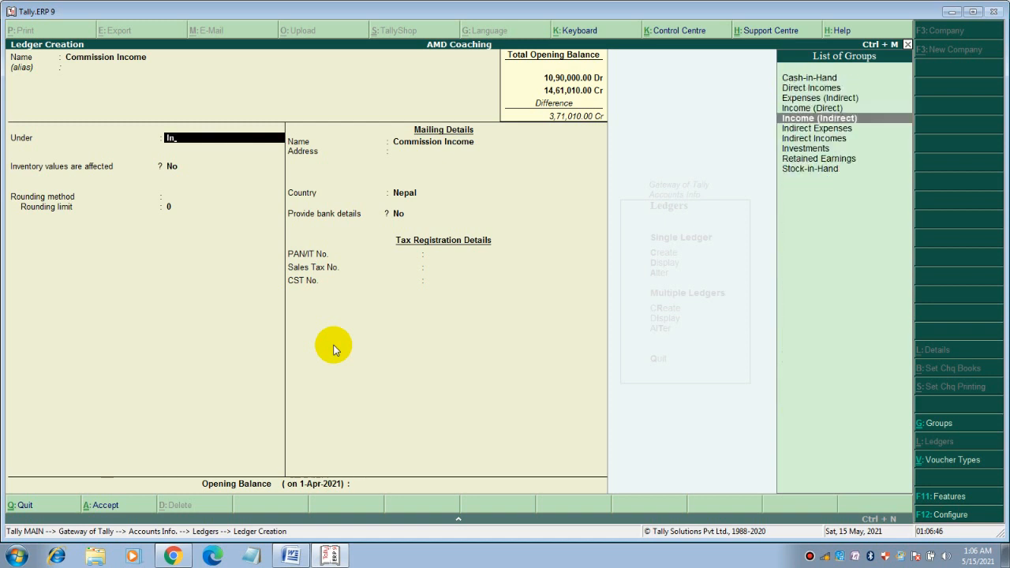
pyautogui.press('Return')
pyautogui.press('Return')
pyautogui.press('Return')
pyautogui.press('Return')
pyautogui.press('Return')
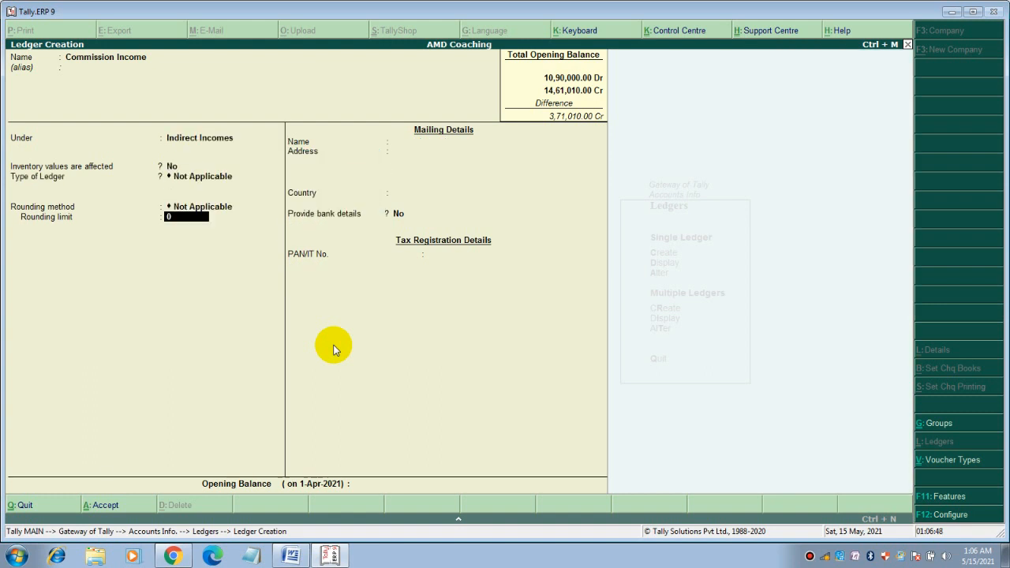
pyautogui.press('Return')
pyautogui.write('10000')
pyautogui.press('Return')
pyautogui.press('Return')
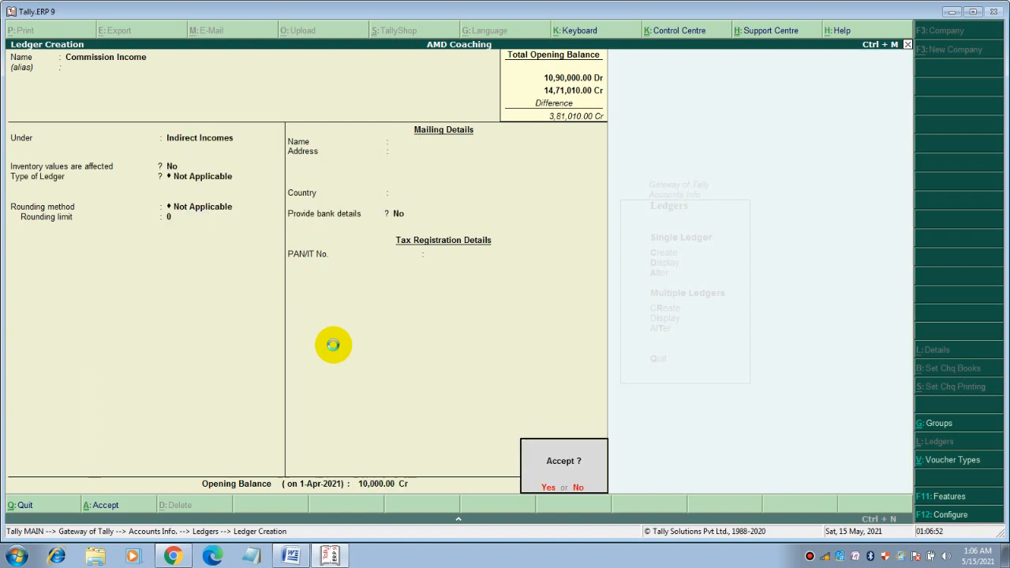
pyautogui.press('Return')
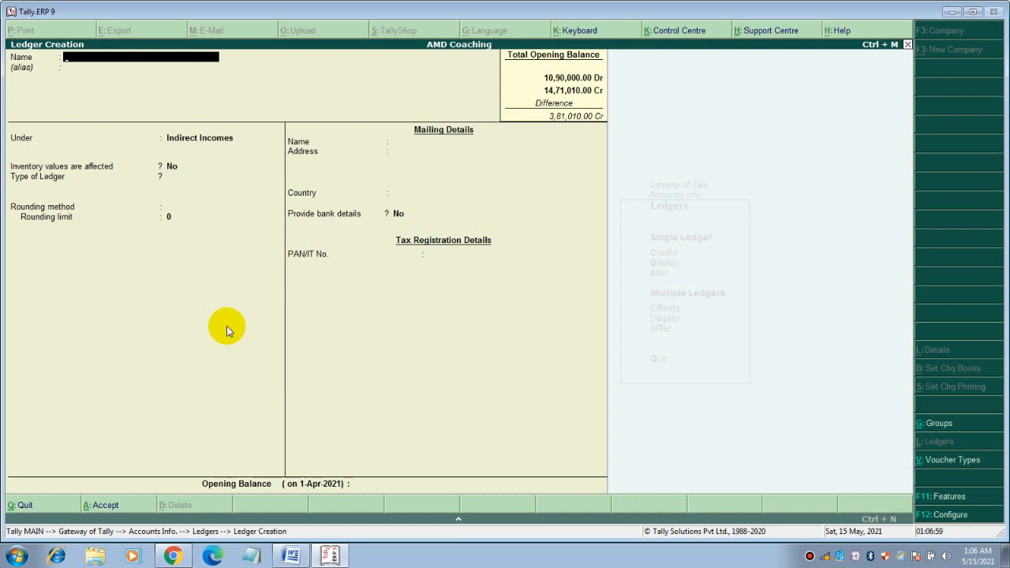
# Create a Rent Income ledger under Indirect Incomes with a 1,00,000 Cr opening balance
pyautogui.write('Rent income')
pyautogui.press('Return')
pyautogui.press('Return')
pyautogui.press('Return')
pyautogui.press('Return')
pyautogui.press('Return')
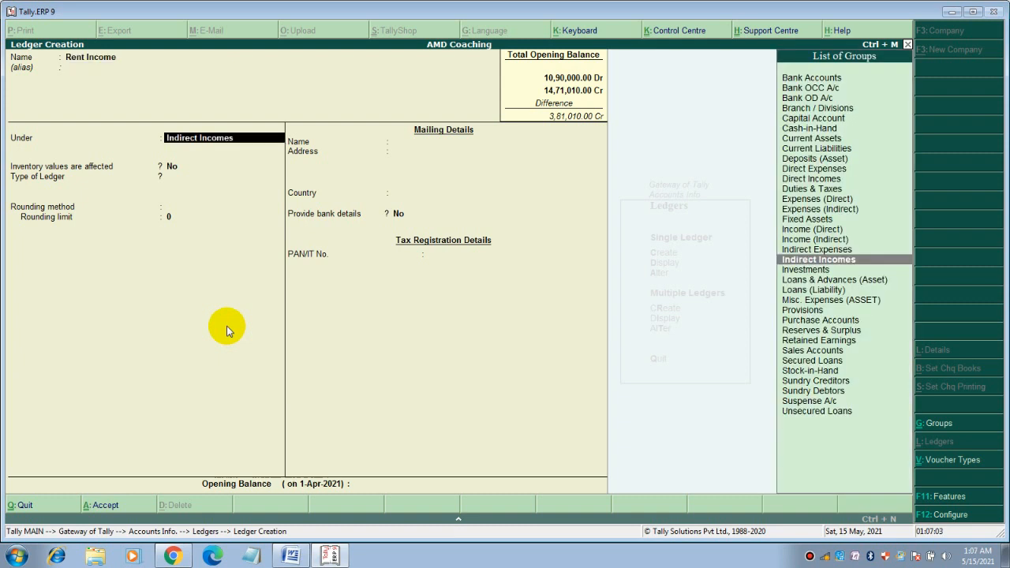
pyautogui.press('Return')
pyautogui.press('Return')
pyautogui.press('Return')
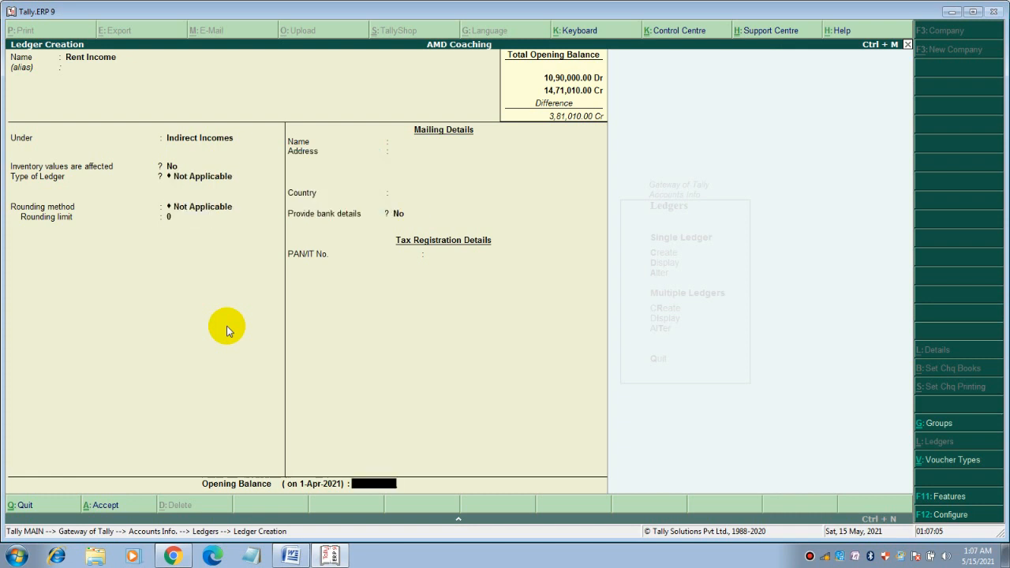
pyautogui.write('100000')
pyautogui.press('Return')
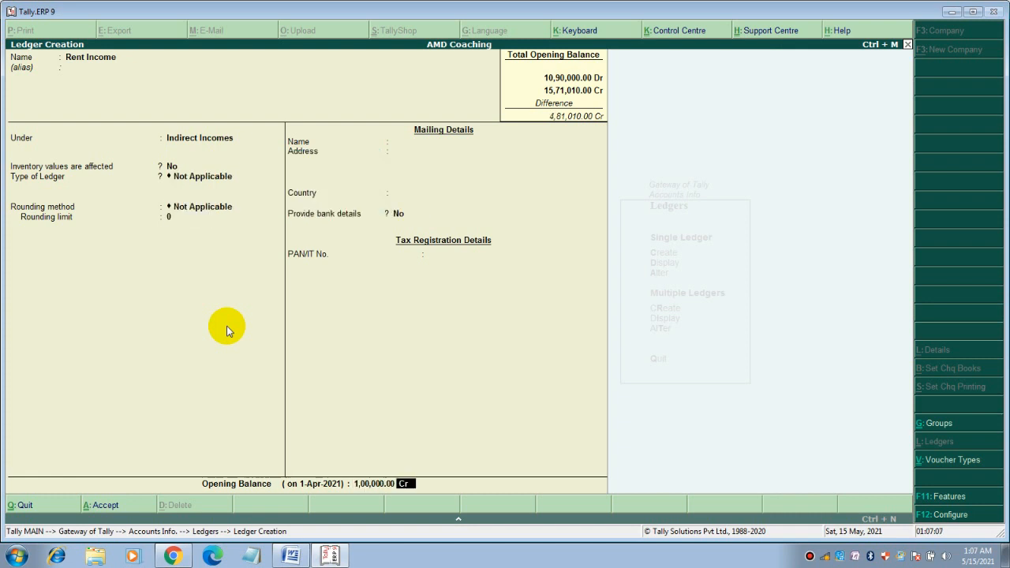
pyautogui.press('Return')
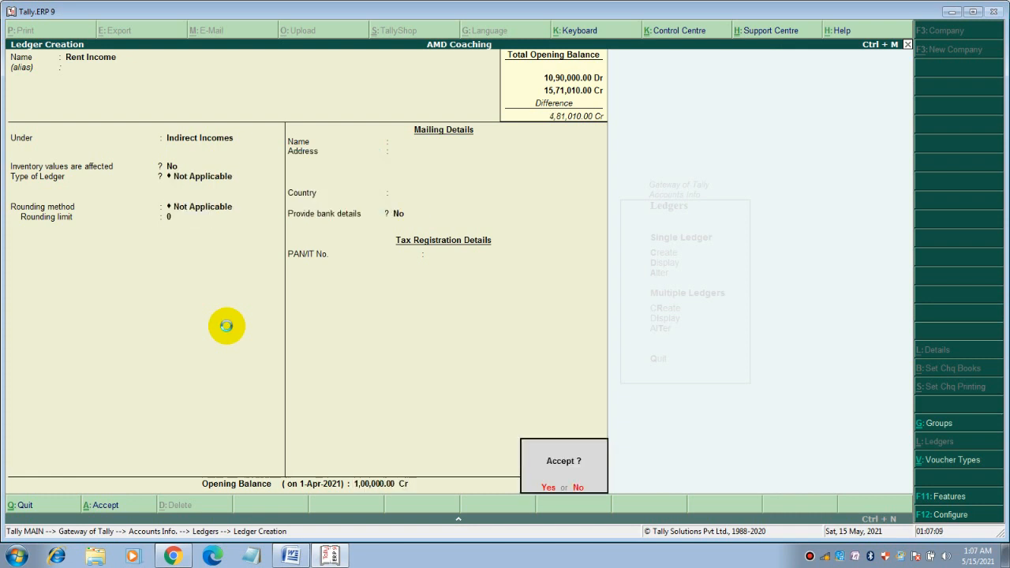
pyautogui.press('Return')
# Name a new ledger Rent and place it under Indirect Expenses
pyautogui.write('Rent')
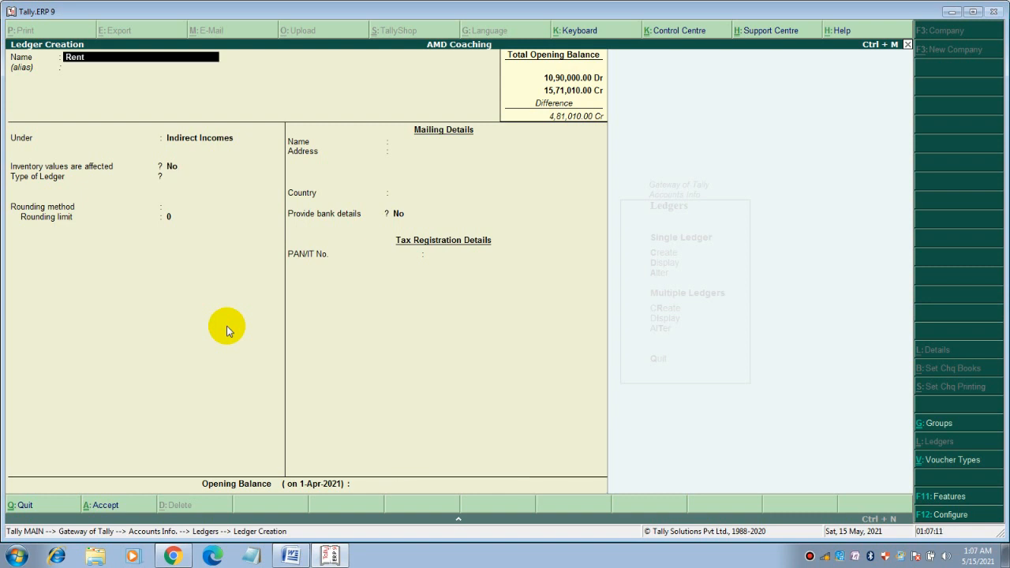
pyautogui.press('Return')
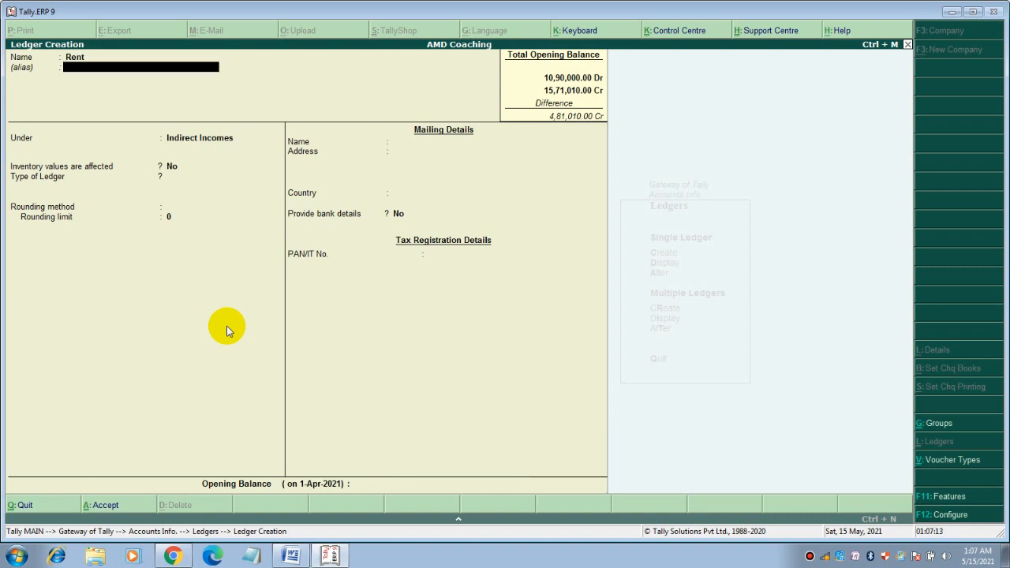
pyautogui.press('Return')
pyautogui.write('In')
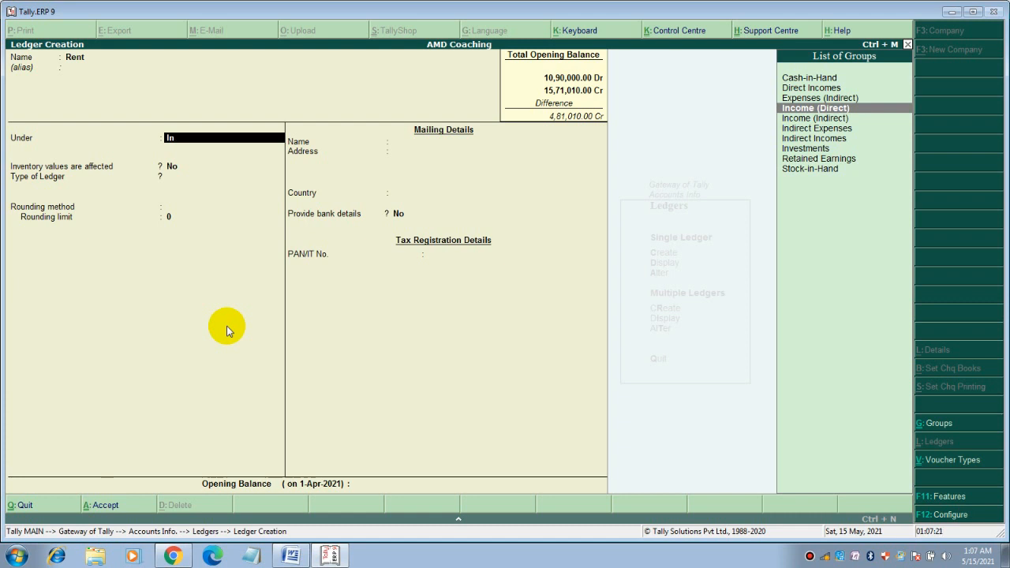
pyautogui.press('Up')
pyautogui.press('Return')
pyautogui.press('Return')
pyautogui.press('Return')
pyautogui.press('Return')
pyautogui.press('Return')
pyautogui.press('Return')
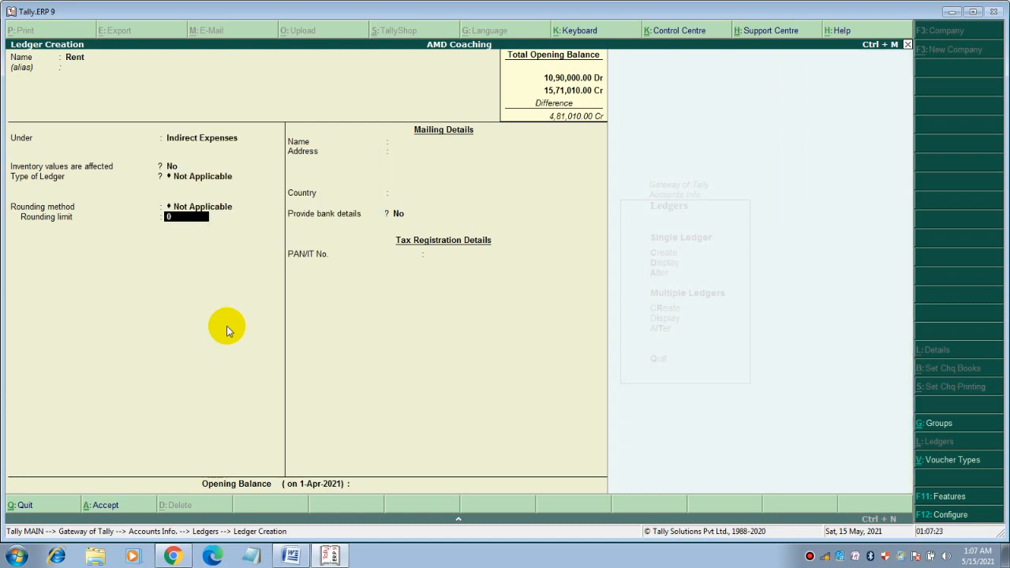
# Enter a 20,000 Dr opening balance without saving, then consult the Accounting Records notes in Word
pyautogui.press('Escape')
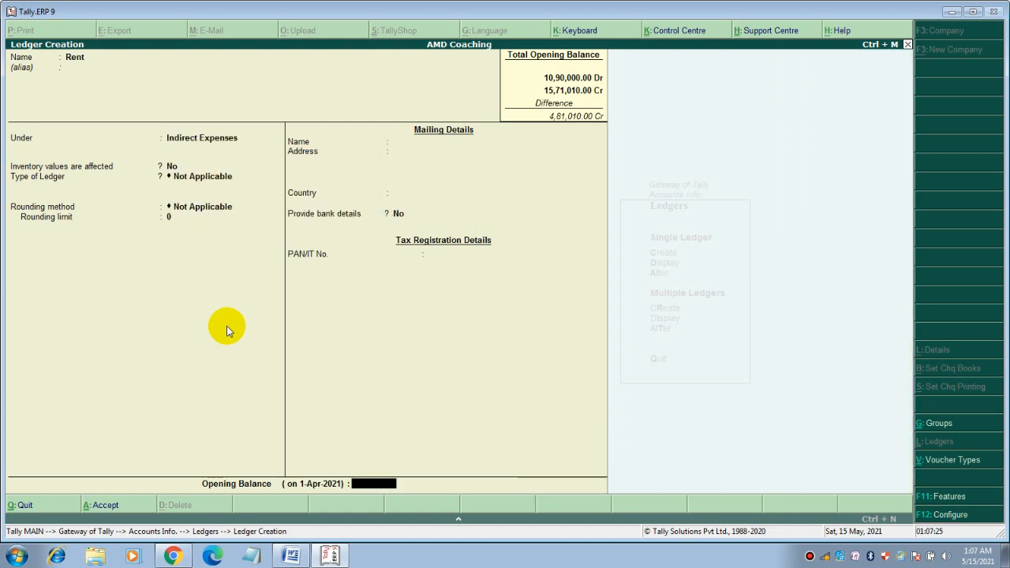
pyautogui.write('20000')
pyautogui.press('Return')
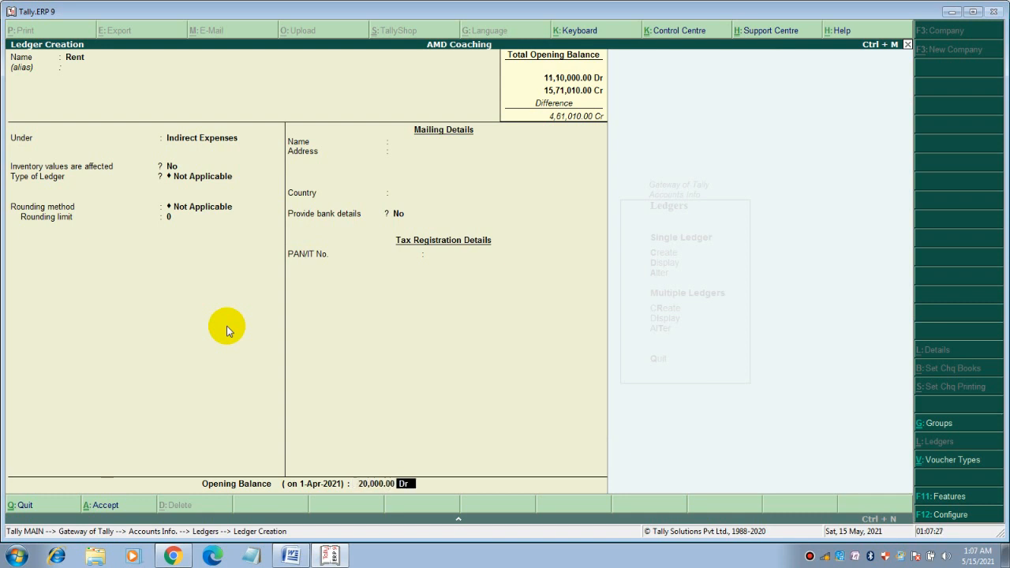
pyautogui.press('Return')
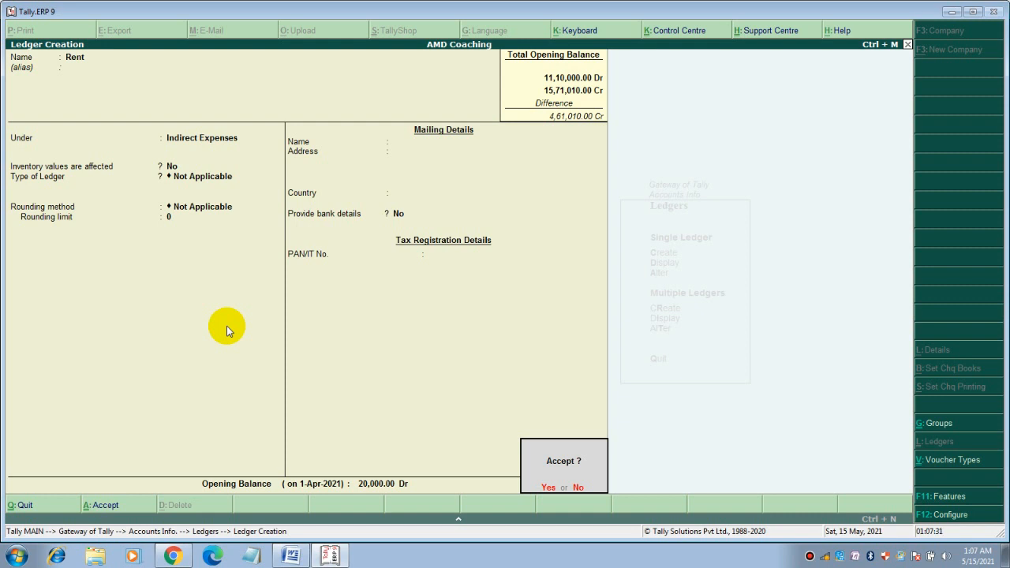
pyautogui.press('Escape')
pyautogui.press('BackSpace')
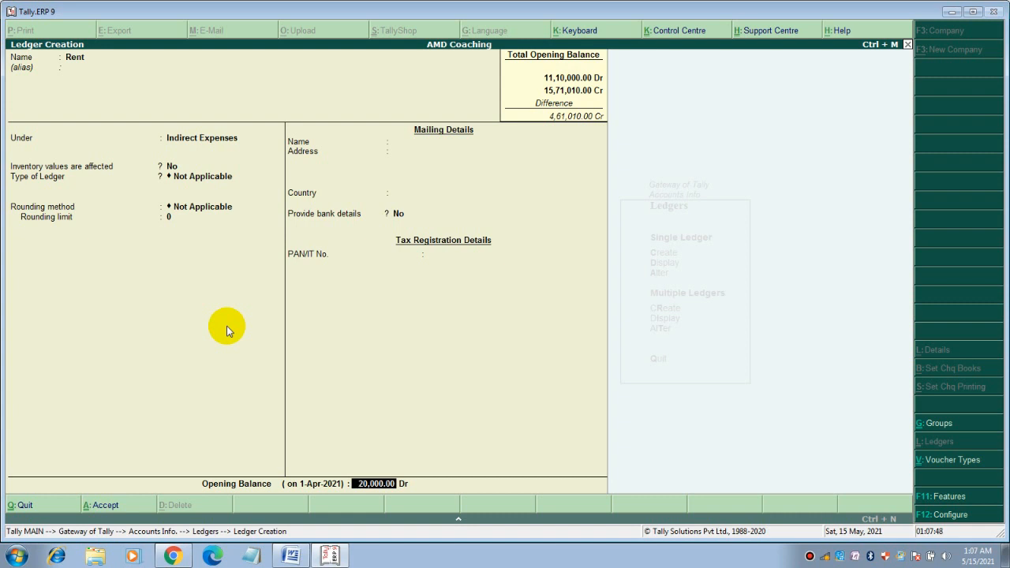
pyautogui.click(291, 556)
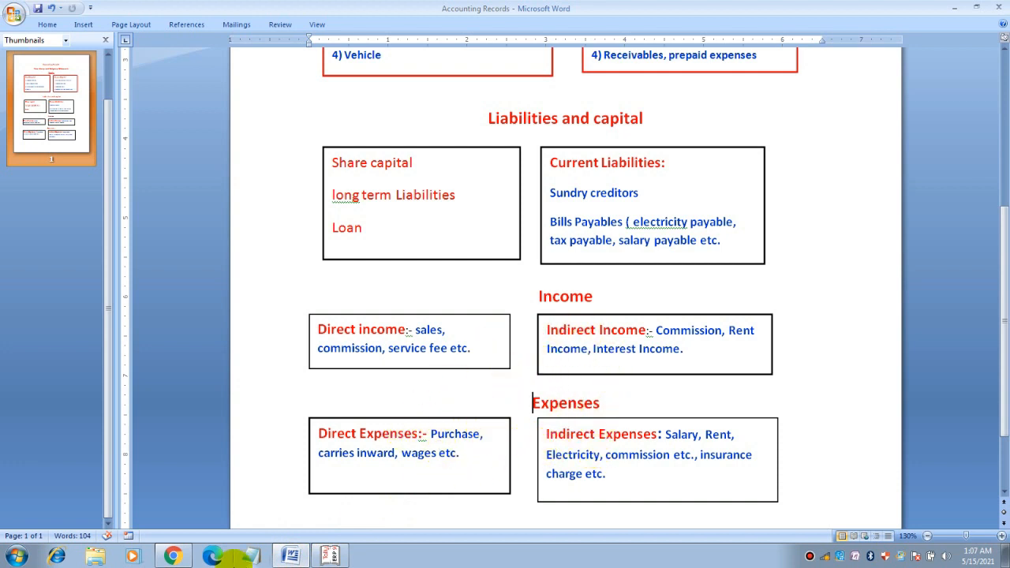
pyautogui.click(328, 555)
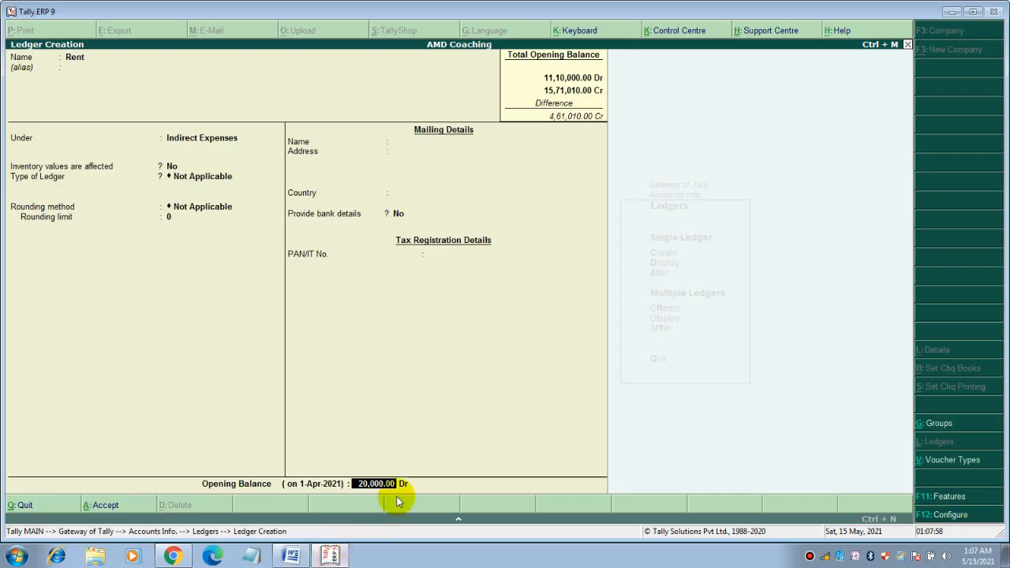
# Save the Rent ledger with a blank opening balance and exit ledger creation
pyautogui.write('0')
pyautogui.press('BackSpace')
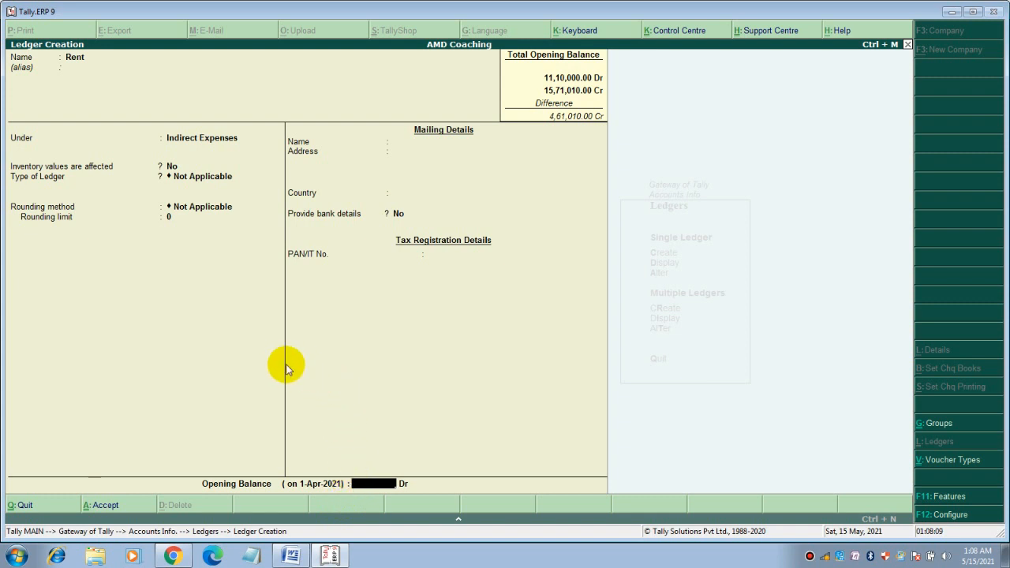
pyautogui.press('Return')
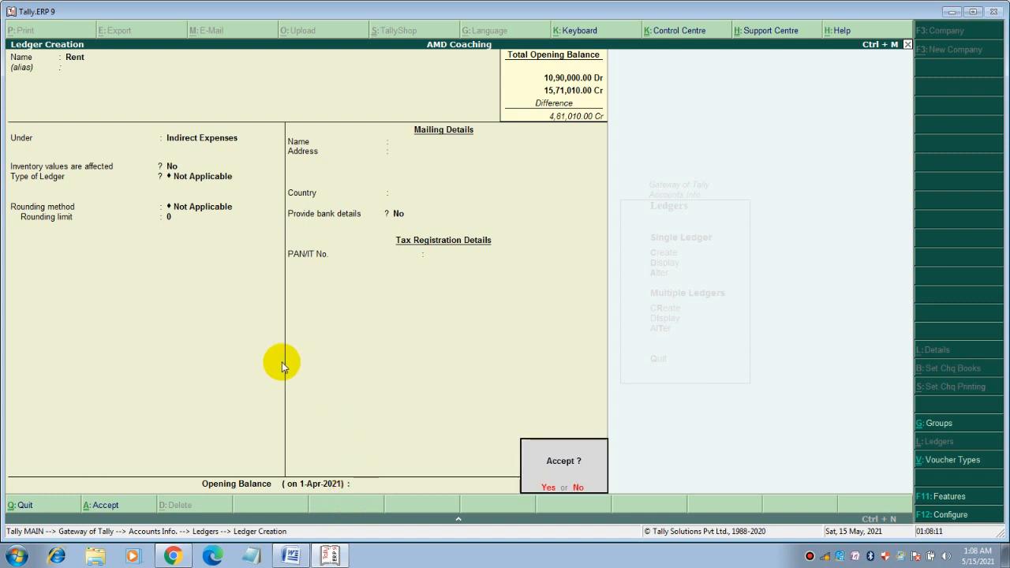
pyautogui.press('Return')
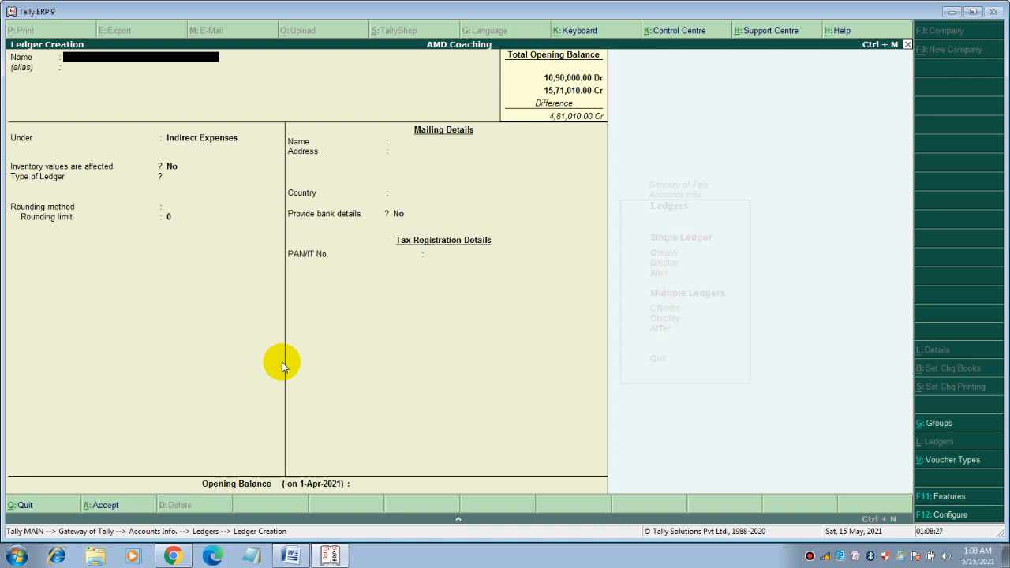
pyautogui.press('Escape')
pyautogui.press('y')
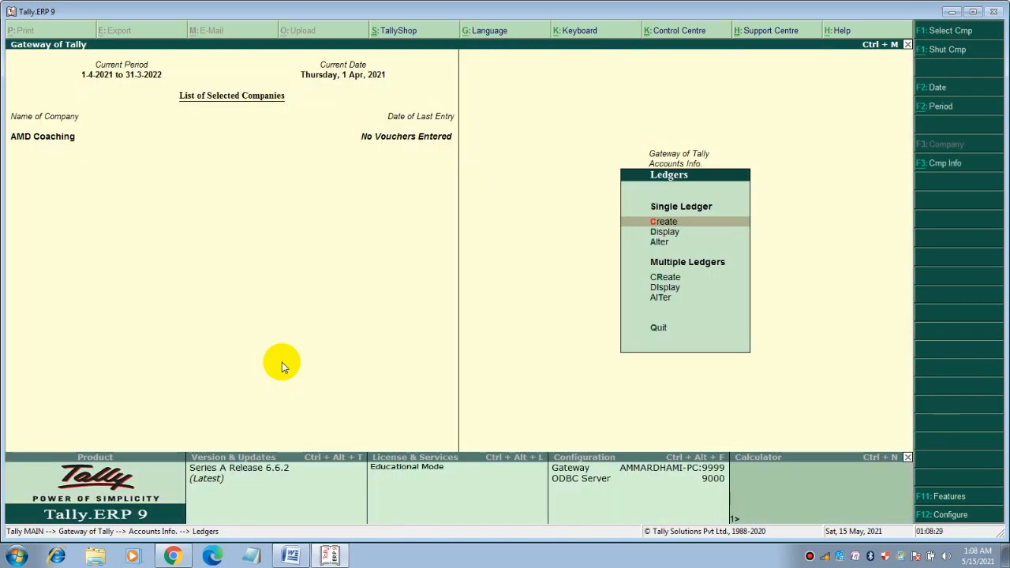
# Alter Commission Income, changing its 10,000 Cr opening balance to 0, and save
pyautogui.press('Down')
pyautogui.press('Down')
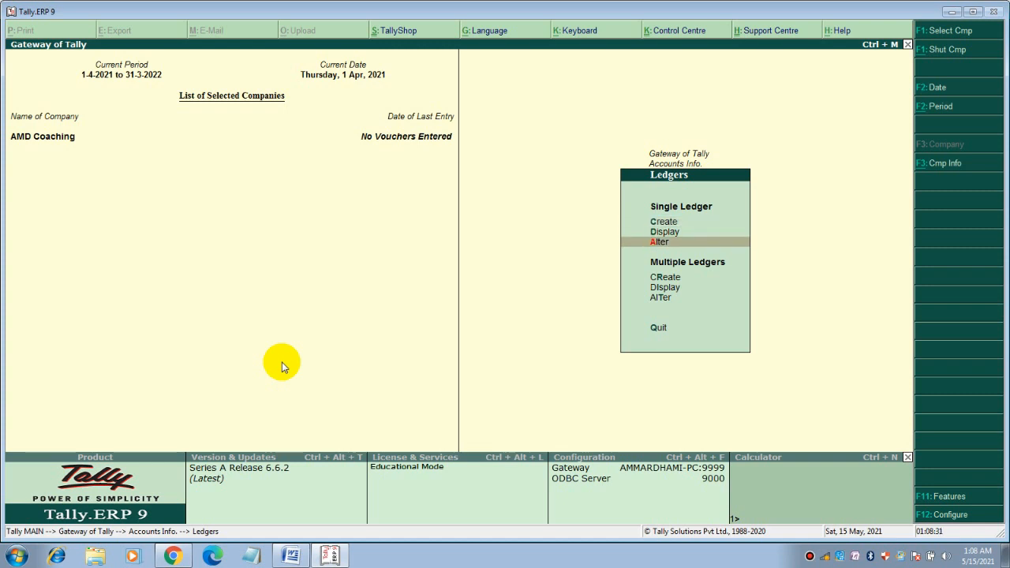
pyautogui.press('Return')
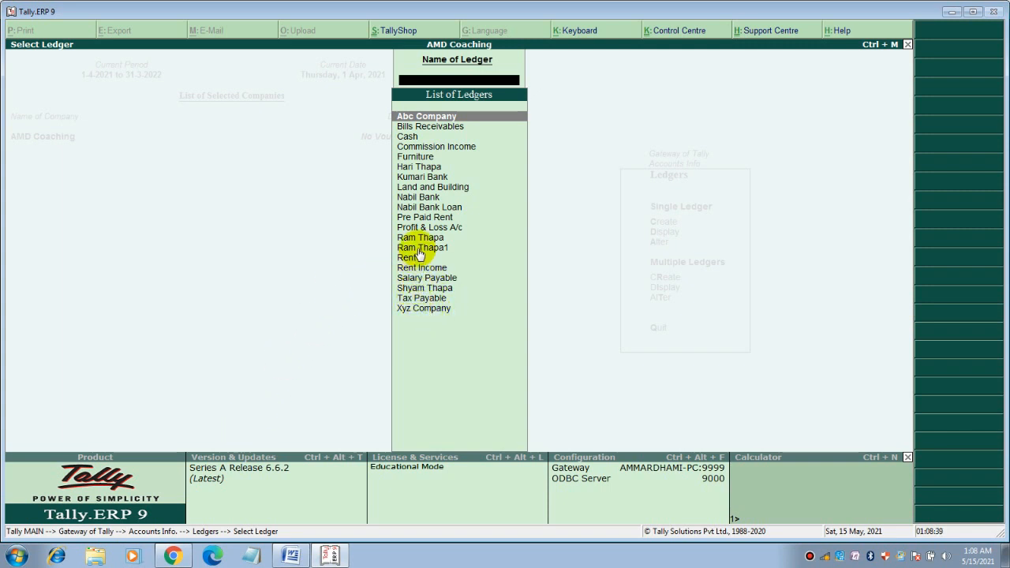
pyautogui.click(415, 147)
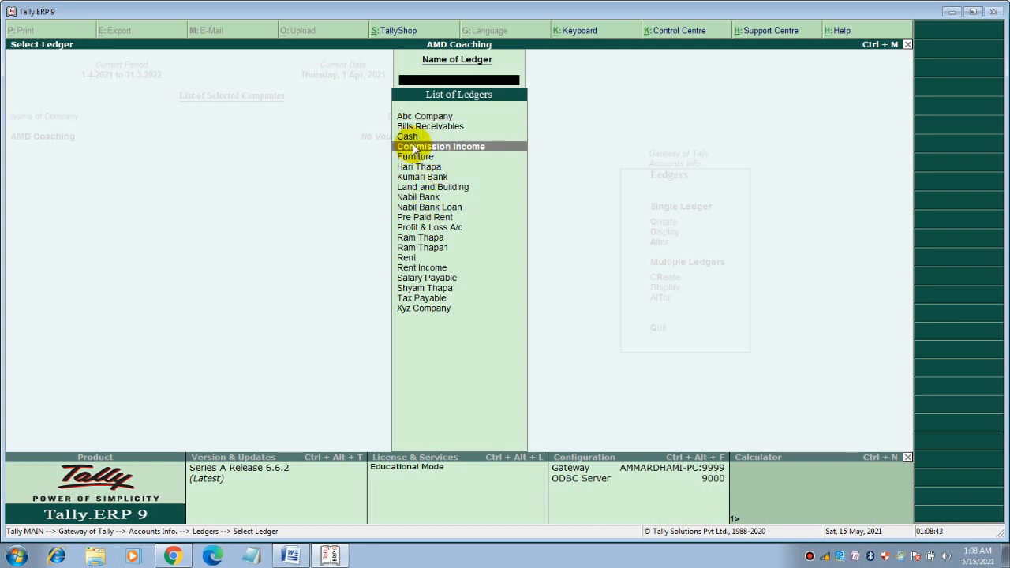
pyautogui.click(416, 147)
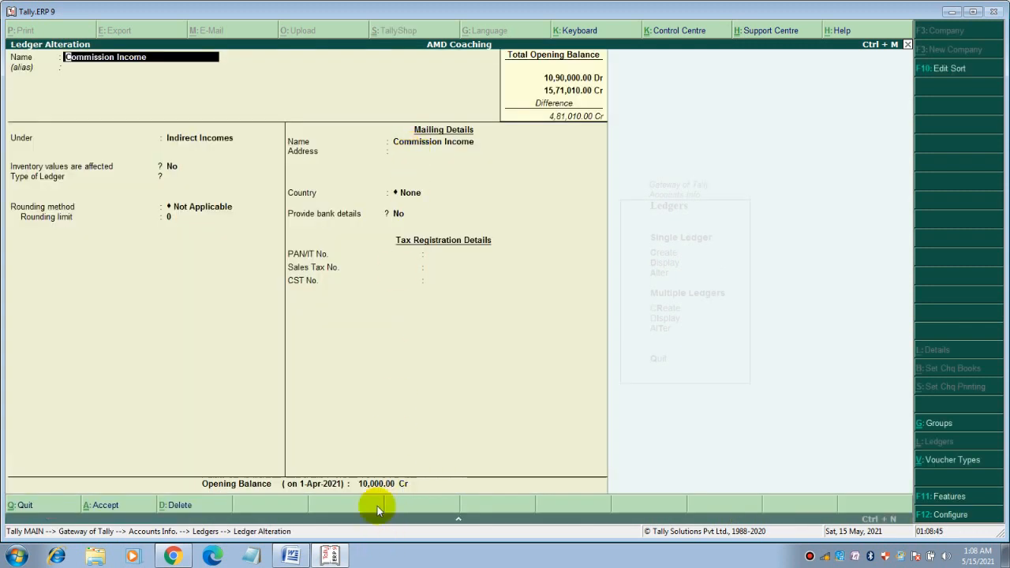
pyautogui.click(377, 484)
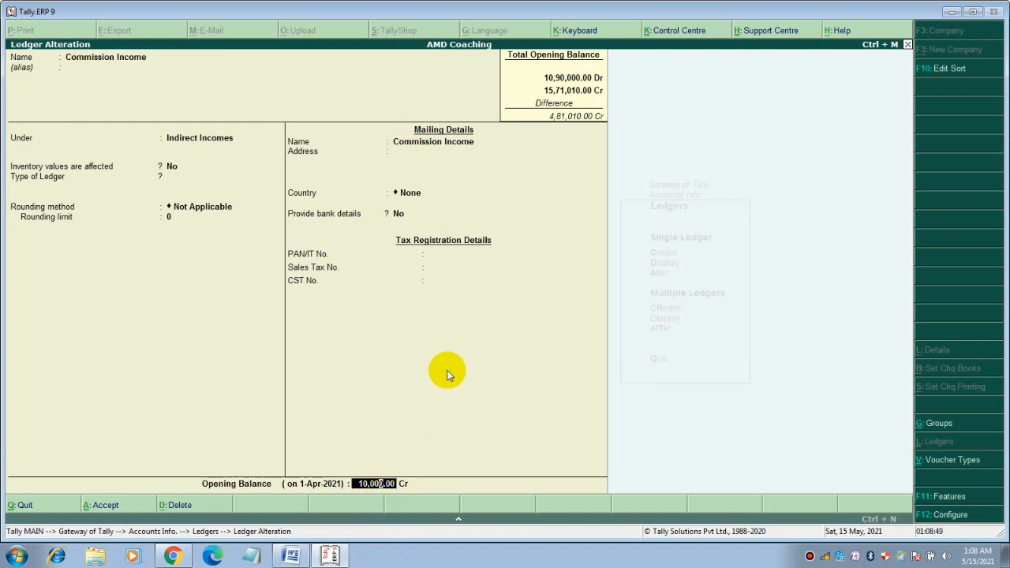
pyautogui.write('0')
pyautogui.press('Return')
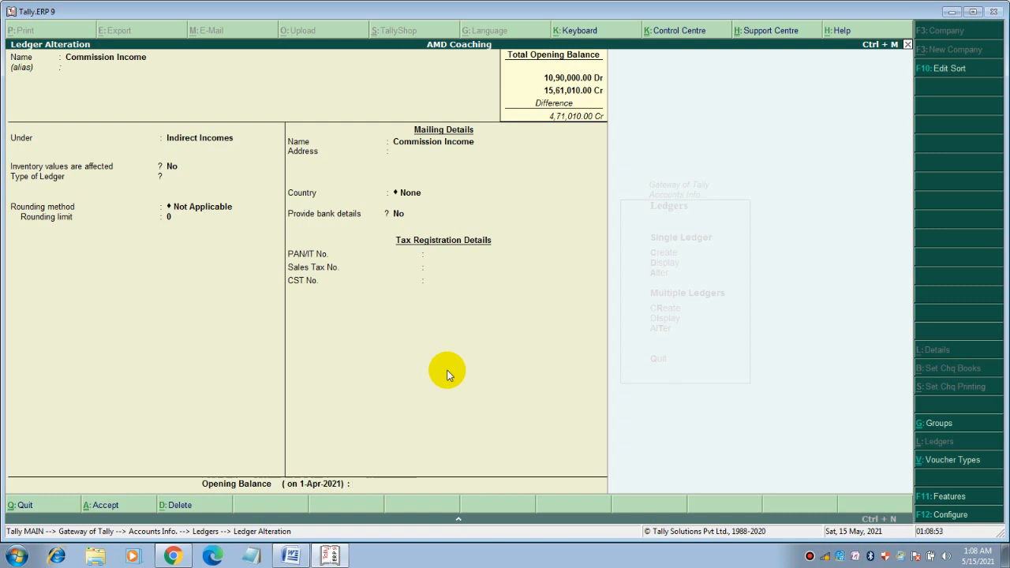
pyautogui.press('y')
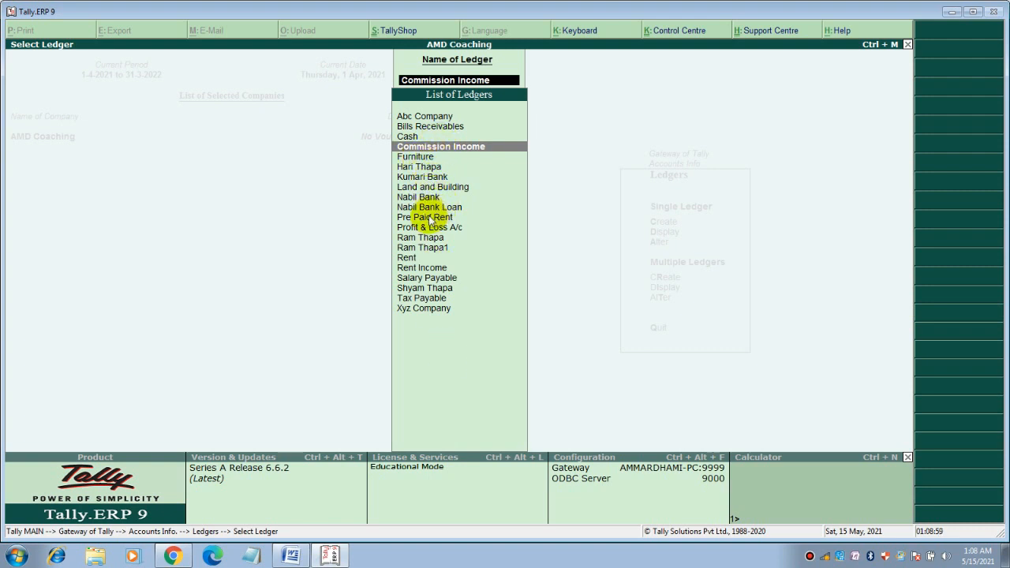
# Open the Rent ledger for alteration and quit it without changes
pyautogui.click(406, 259)
pyautogui.click(405, 259)
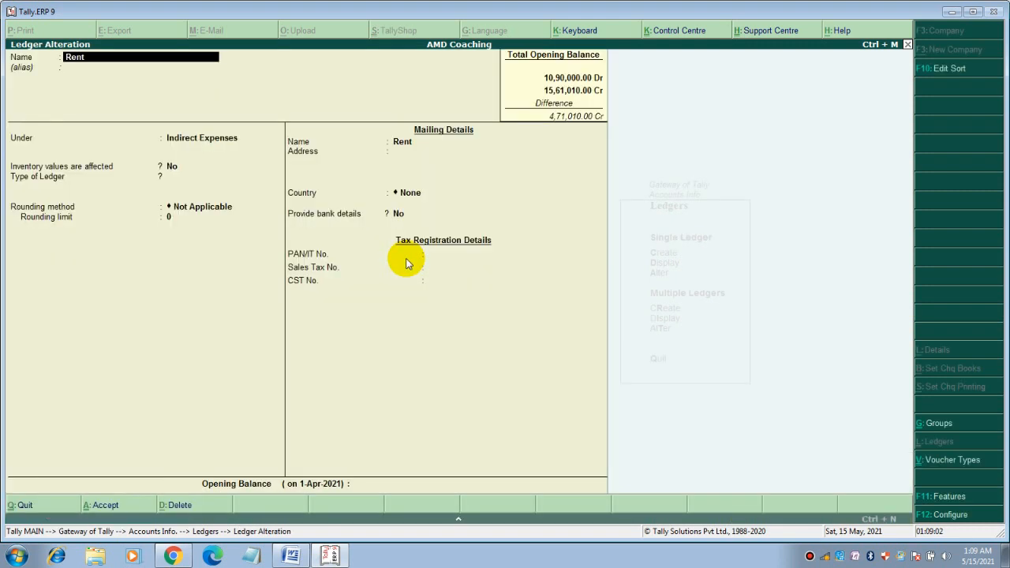
pyautogui.press('BackSpace')
pyautogui.press('Escape')
pyautogui.press('y')
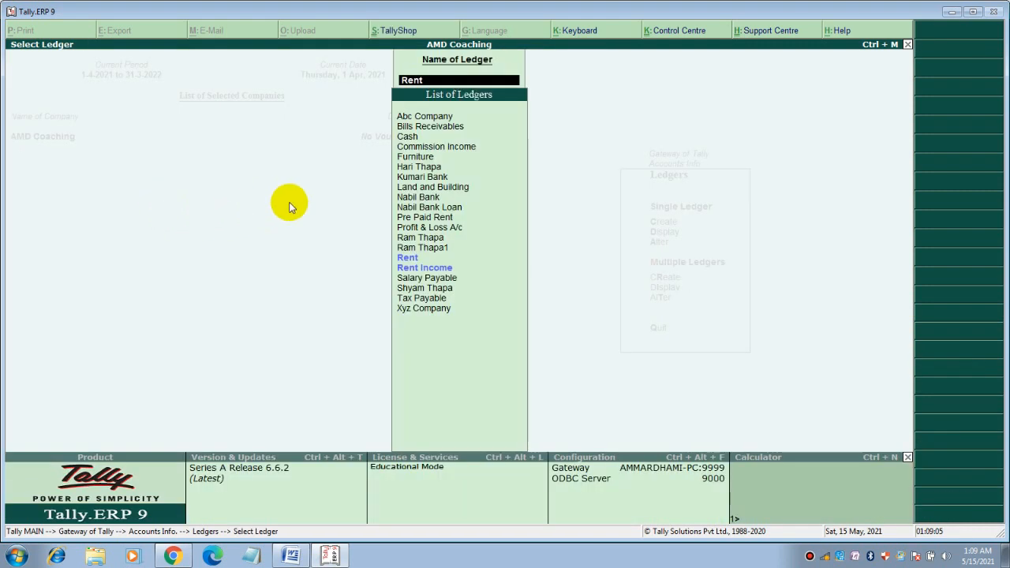
# Blank out Rent Income's 1,00,000 Cr opening balance and save the ledger
pyautogui.click(414, 269)
pyautogui.click(416, 269)
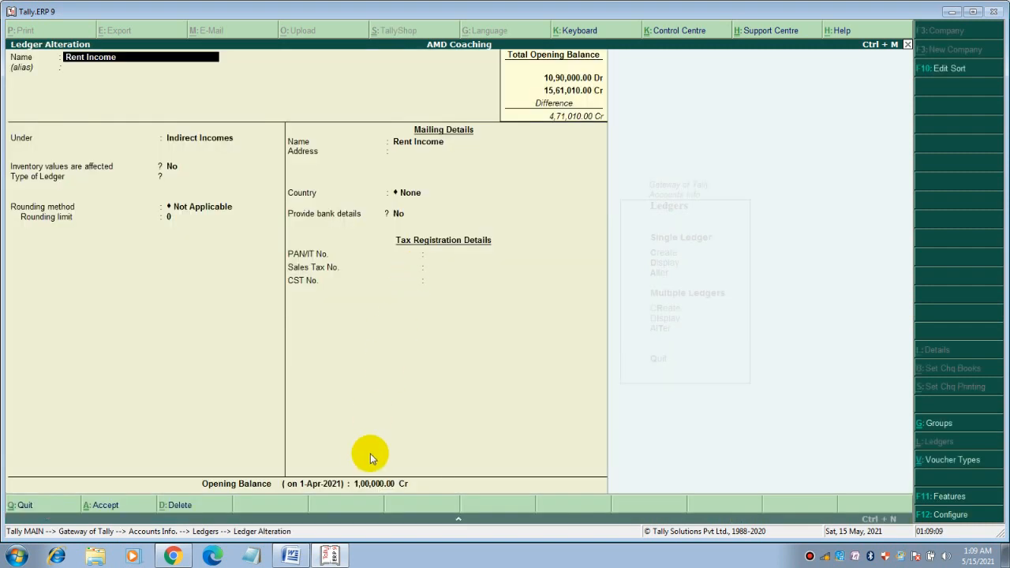
pyautogui.click(372, 483)
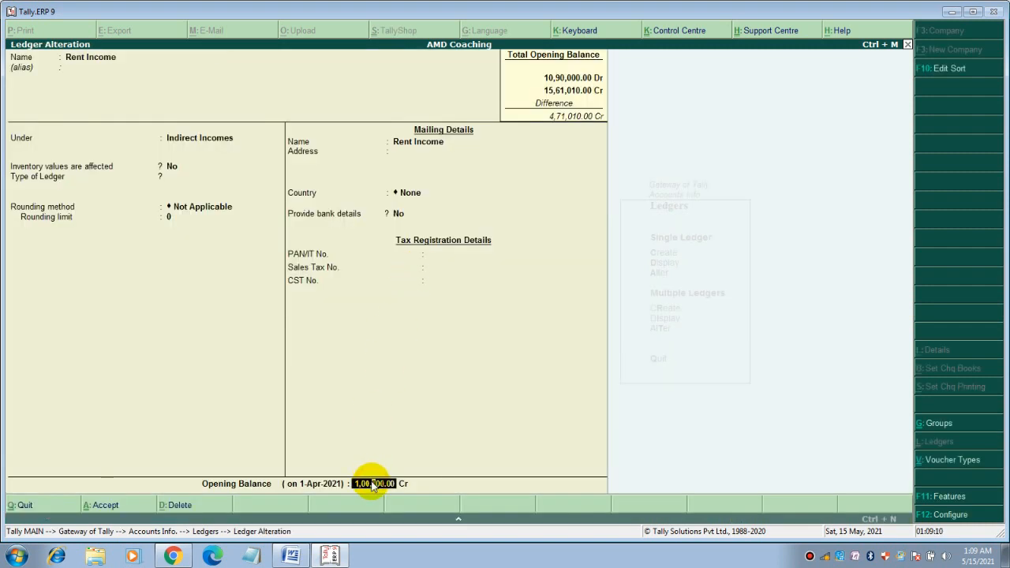
pyautogui.write('0')
pyautogui.press('BackSpace')
pyautogui.press('Return')
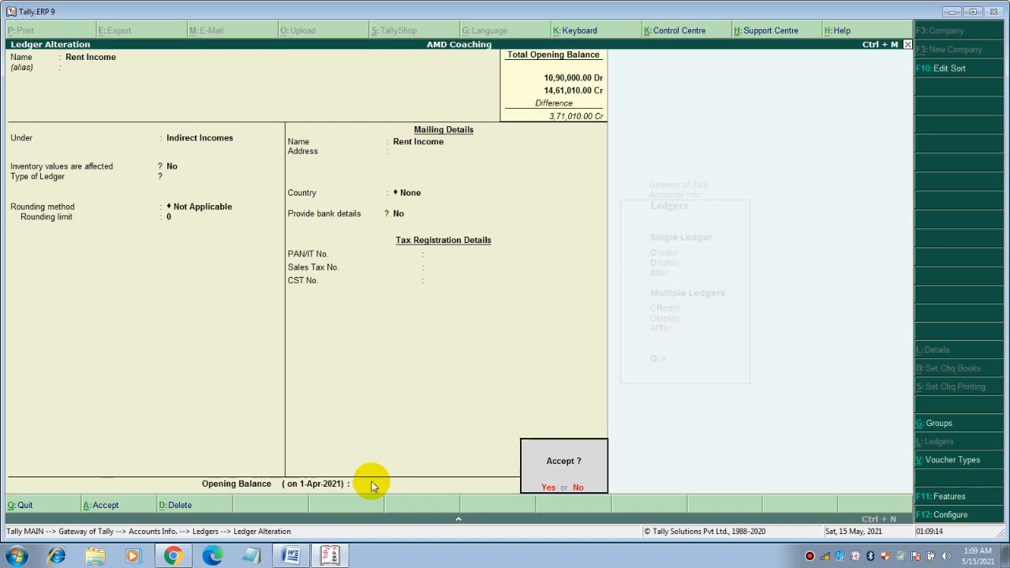
pyautogui.press('Return')
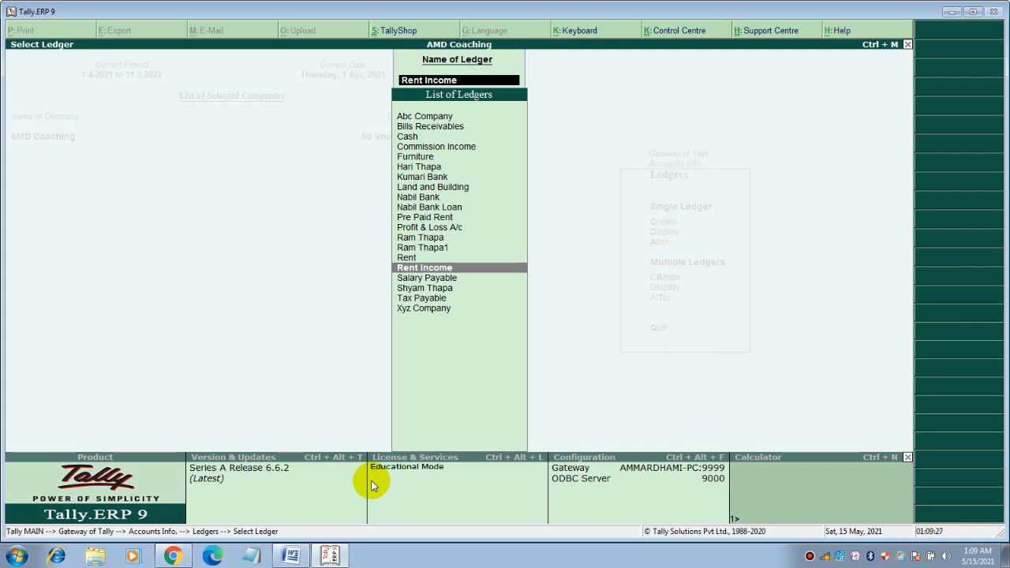
# Reopen Commission Income to confirm it has no opening balance, then close it
pyautogui.press('Up')
pyautogui.press('Up')
pyautogui.press('Up')
pyautogui.press('Up')
pyautogui.press('Up')
pyautogui.press('Up')
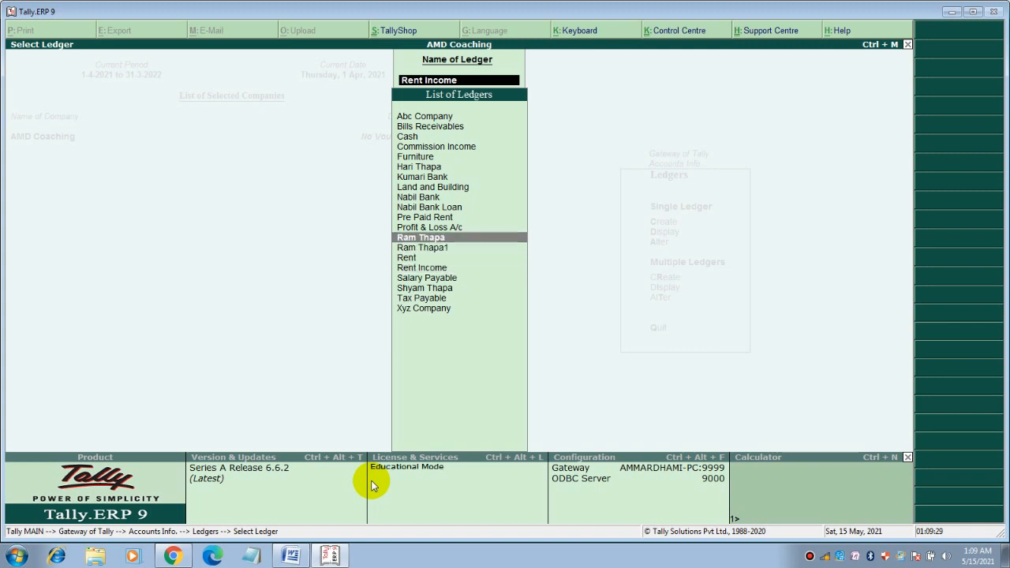
pyautogui.press('Up')
pyautogui.press('Up')
pyautogui.press('Up')
pyautogui.press('Up')
pyautogui.press('Up')
pyautogui.press('Up')
pyautogui.press('Up')
pyautogui.press('Down')
pyautogui.press('Return')
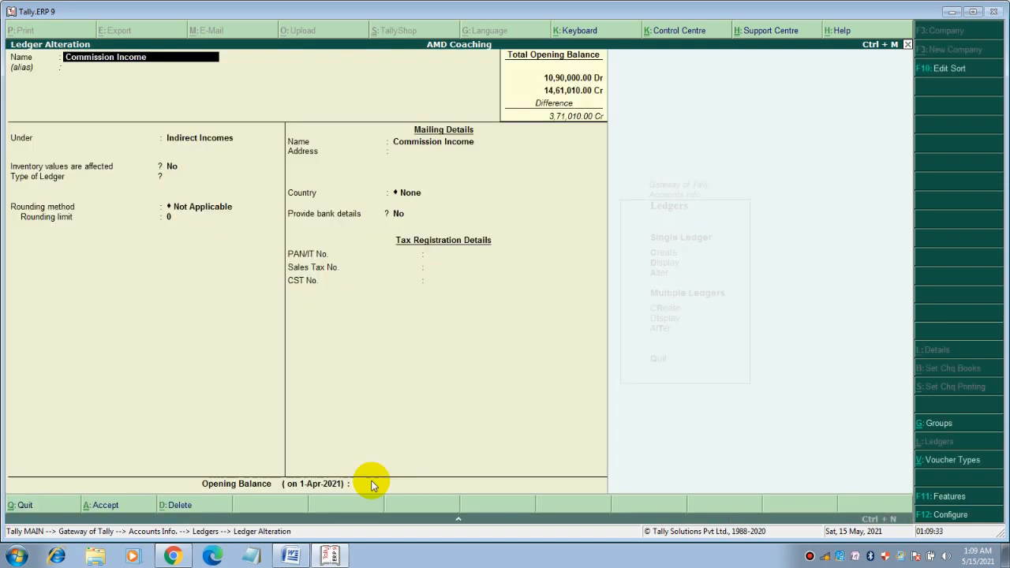
pyautogui.press('Escape')
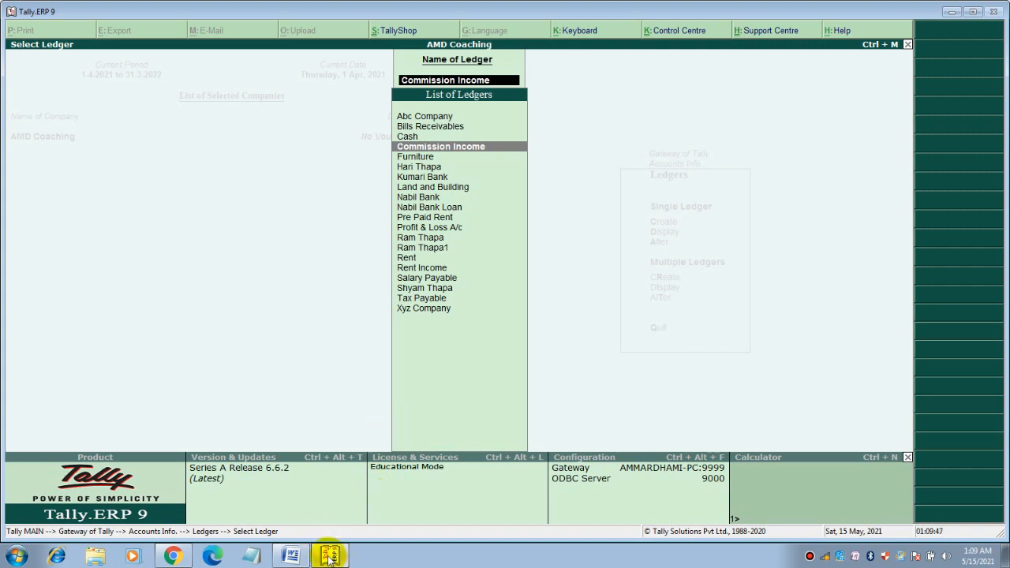
# Switch to Word and scroll through the Accounting Records' Assets, Liabilities, Income and Expenses groups
pyautogui.click(289, 552)
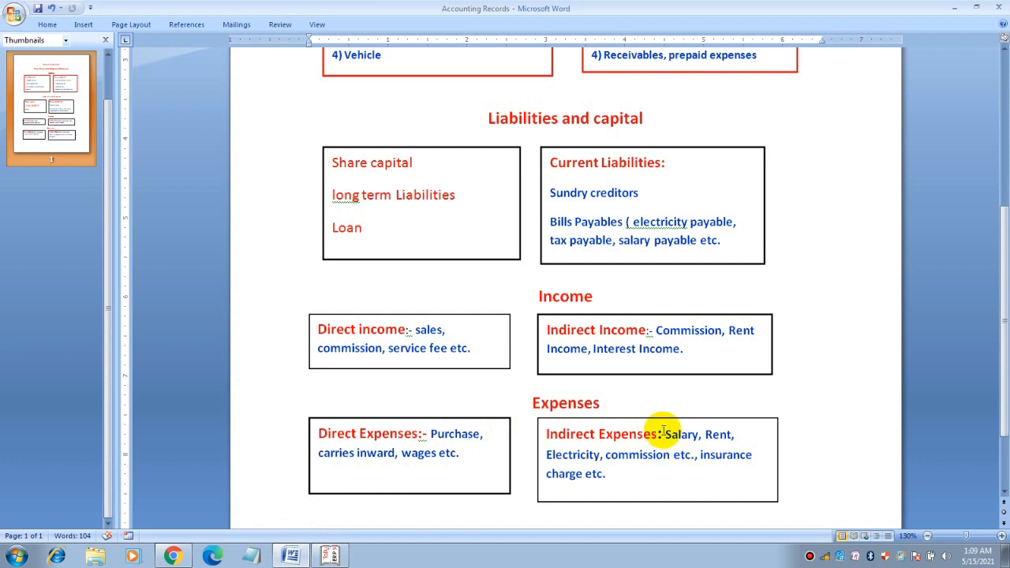
pyautogui.scroll(4, 665, 433)
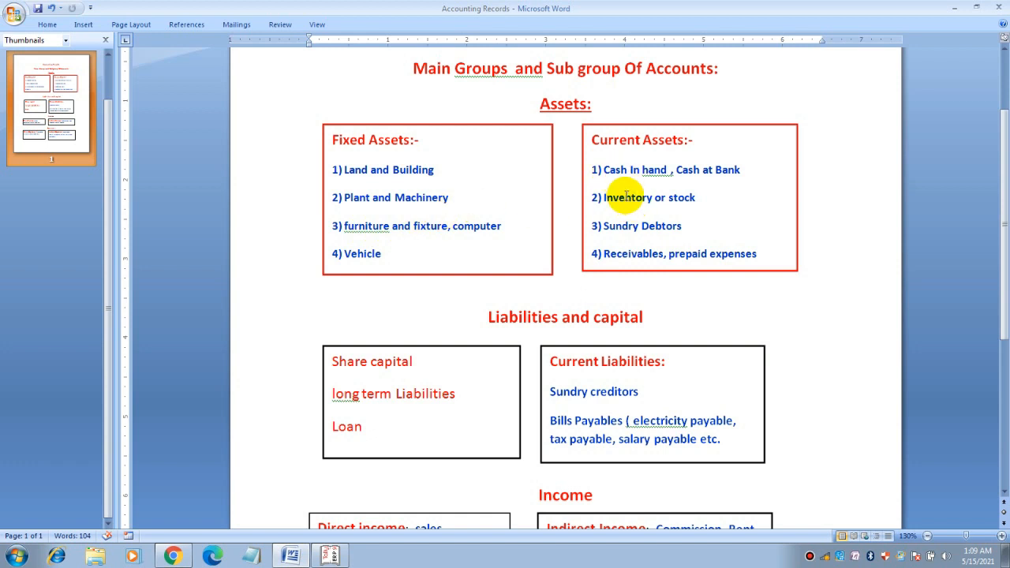
pyautogui.scroll(-3, 623, 197)
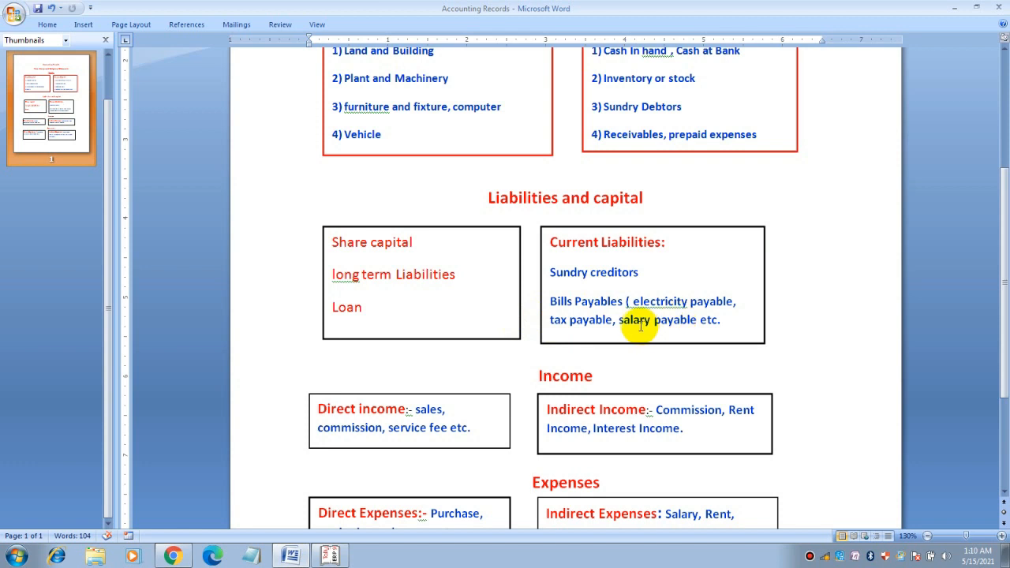
pyautogui.scroll(-1, 638, 327)
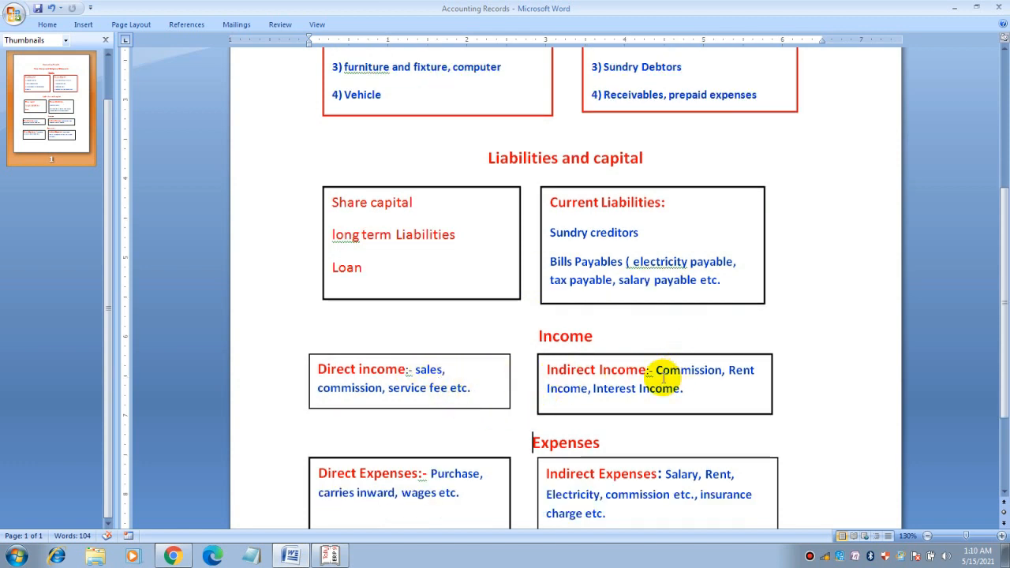
pyautogui.scroll(-2, 596, 381)
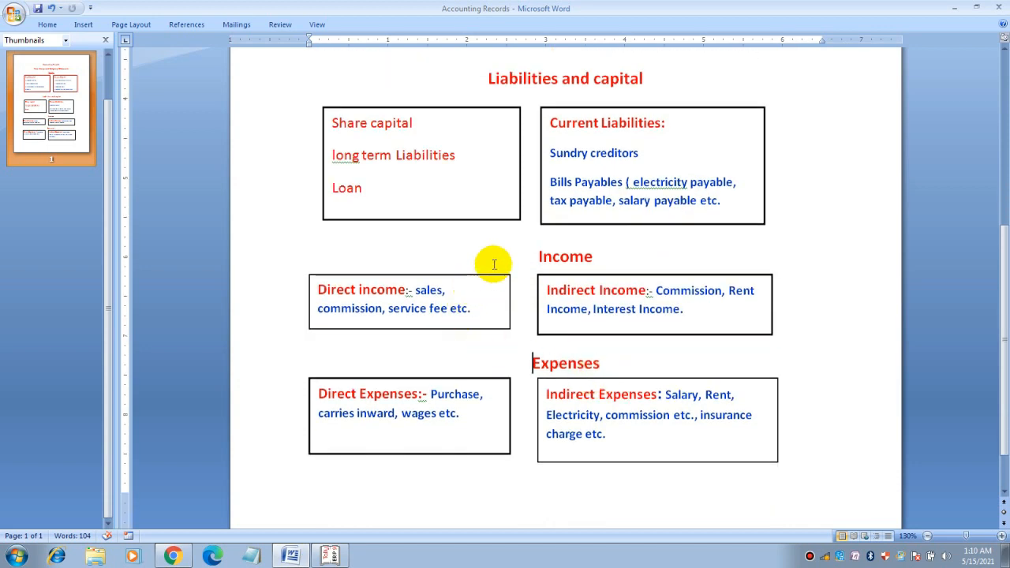
pyautogui.scroll(4, 552, 276)
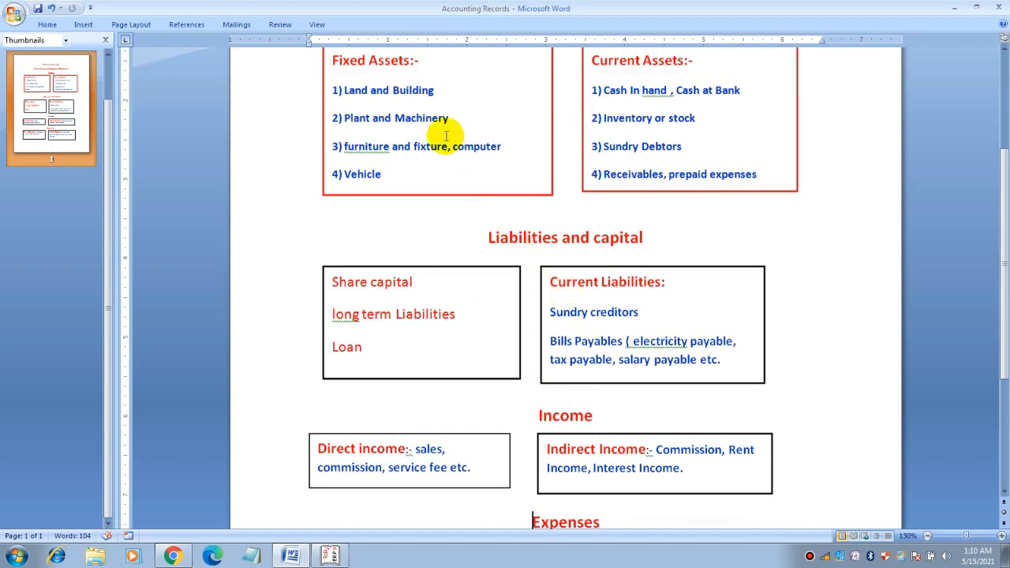
pyautogui.scroll(-3, 552, 418)
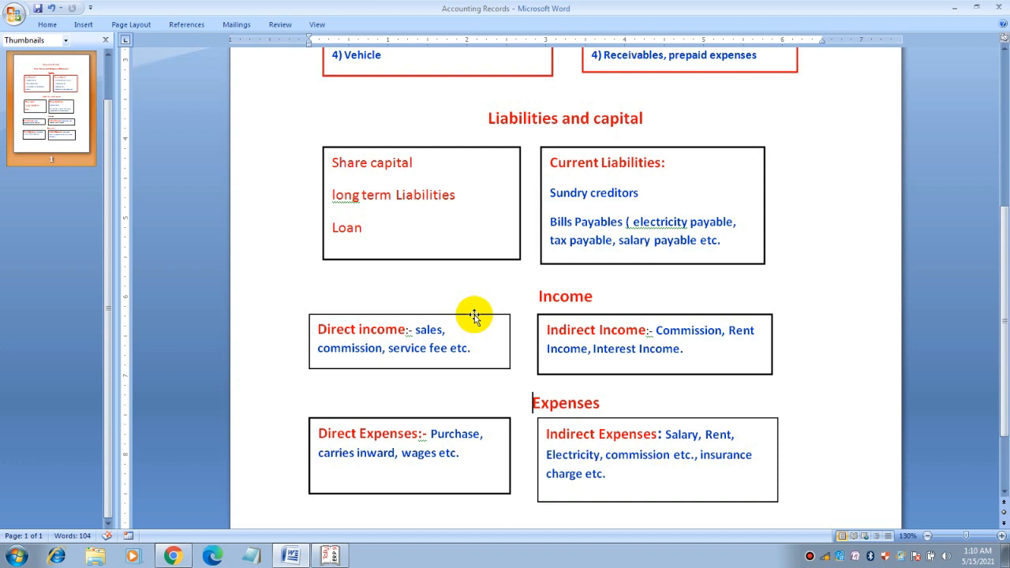
pyautogui.scroll(5, 474, 316)
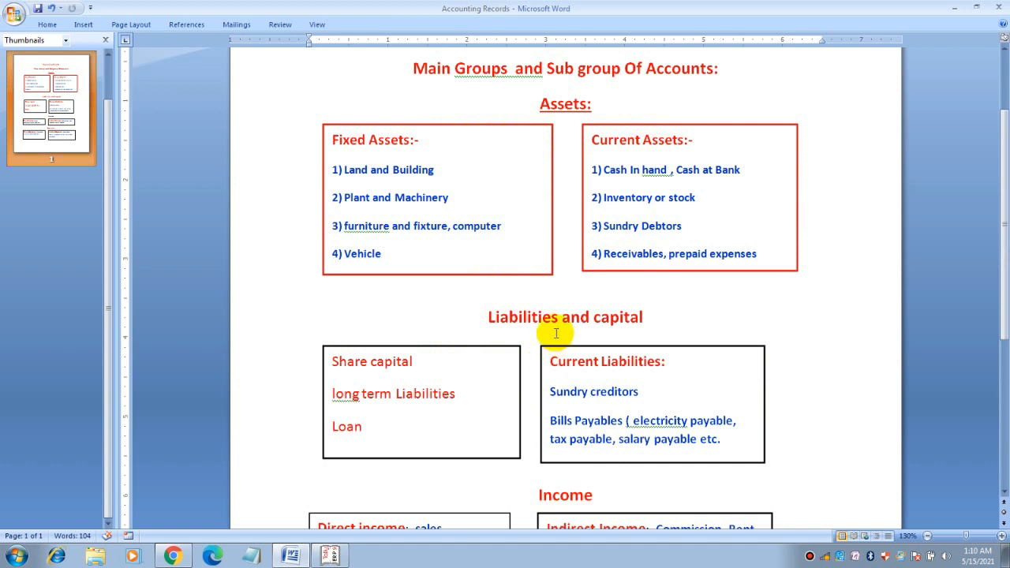
pyautogui.scroll(-1, 551, 338)
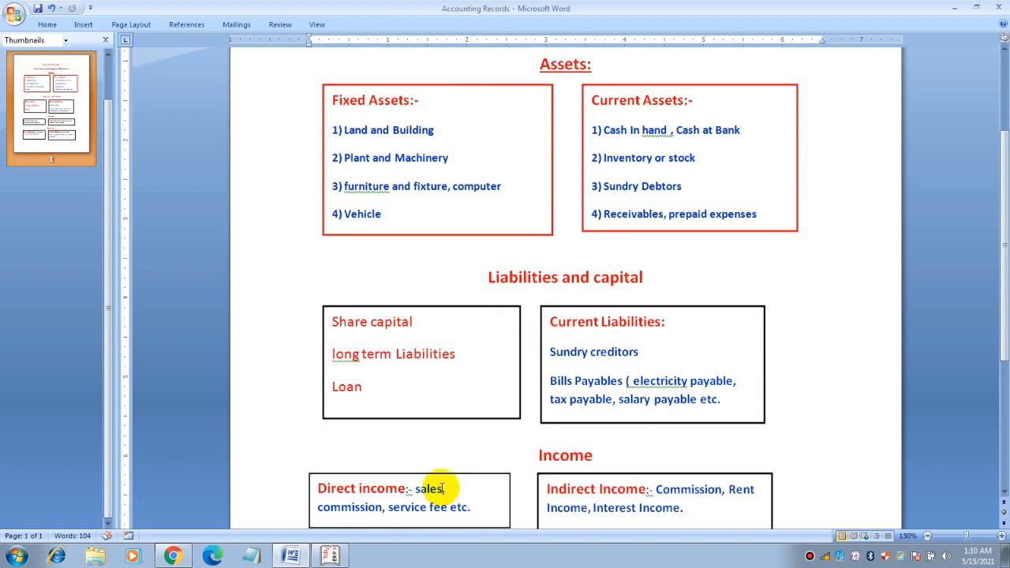
pyautogui.click(345, 556)
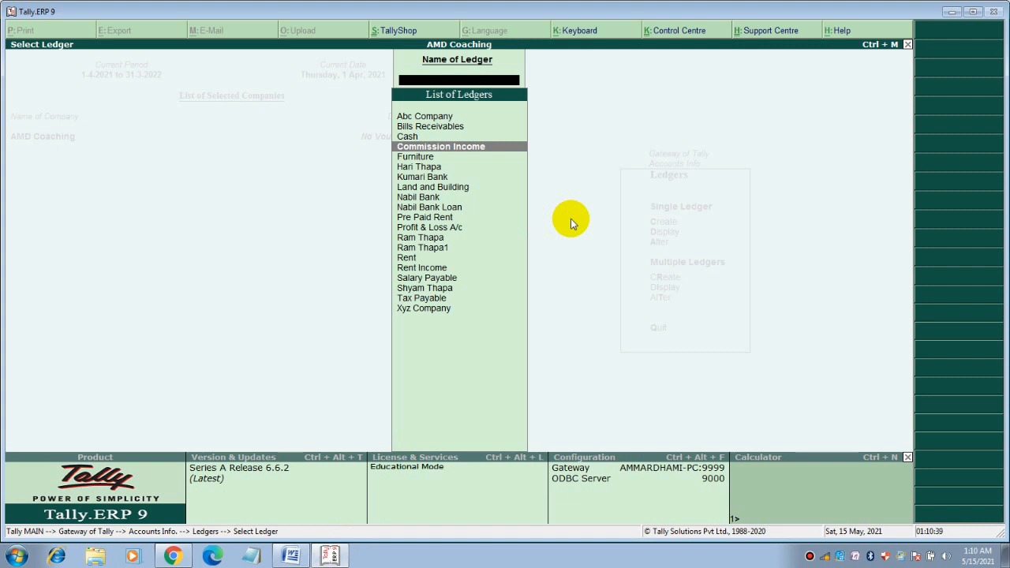
pyautogui.press('Escape')
pyautogui.press('Escape')
pyautogui.press('Escape')
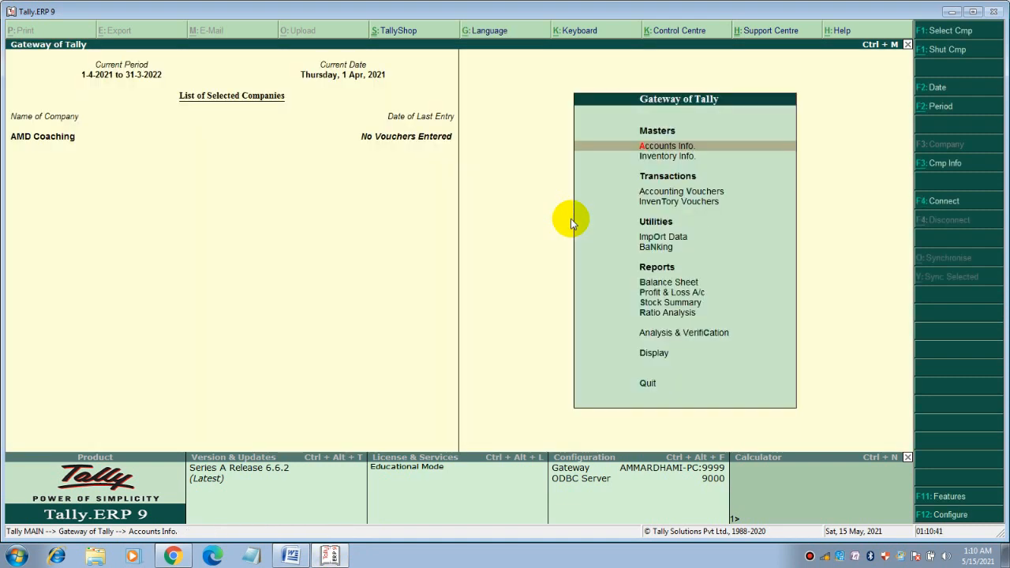
pyautogui.press('Down')
pyautogui.press('Down')
pyautogui.press('Down')
pyautogui.press('Down')
pyautogui.press('Down')
pyautogui.press('Down')
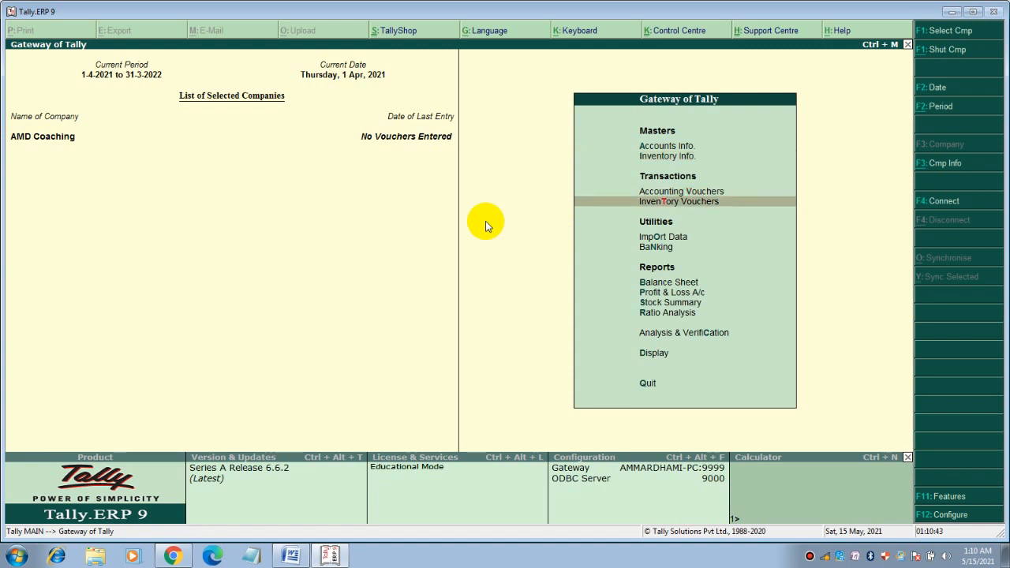
pyautogui.press('Return')
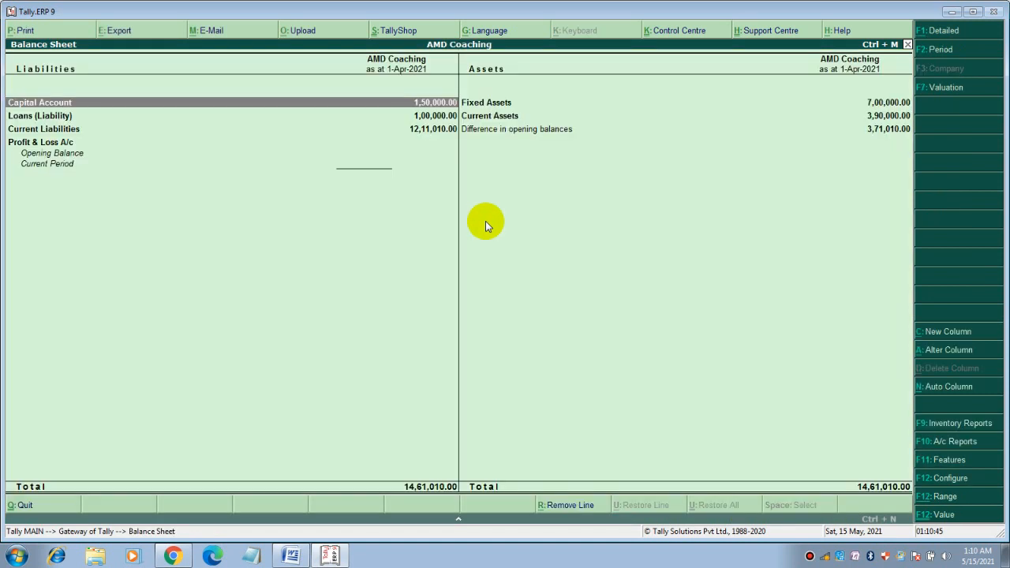
pyautogui.hotkey('alt', 'F1')
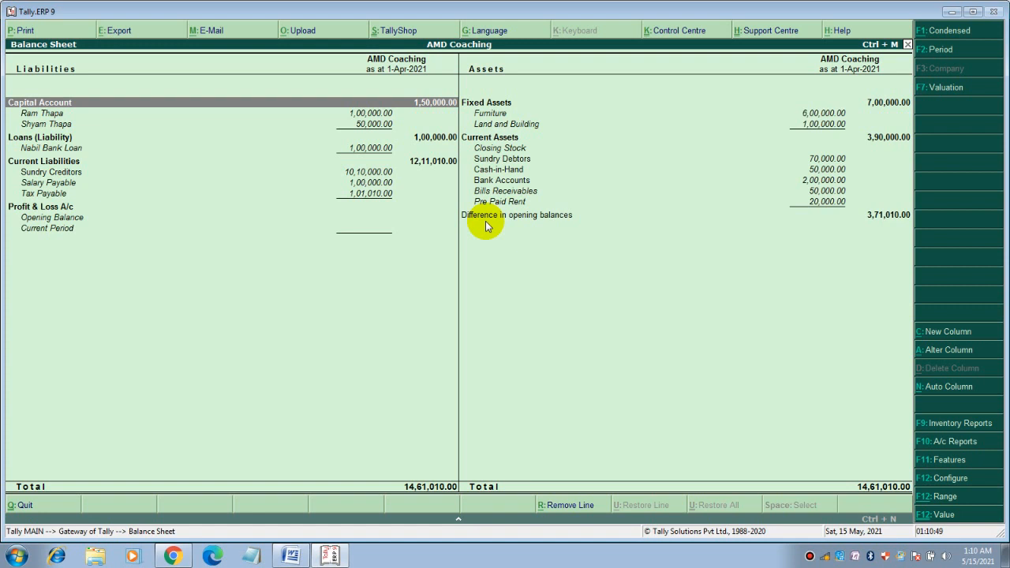
pyautogui.press('Escape')
pyautogui.press('Down')
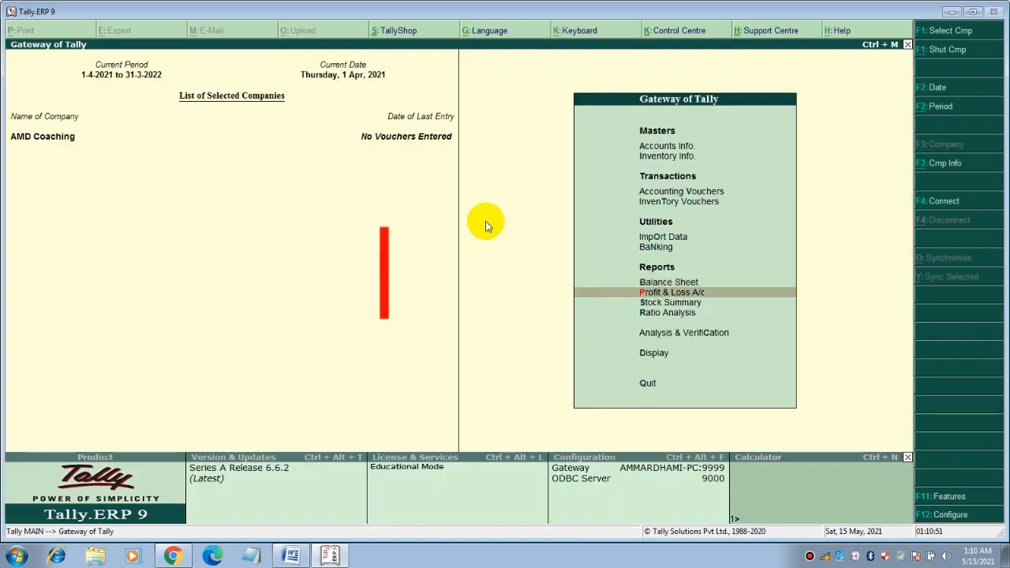
pyautogui.press('Return')
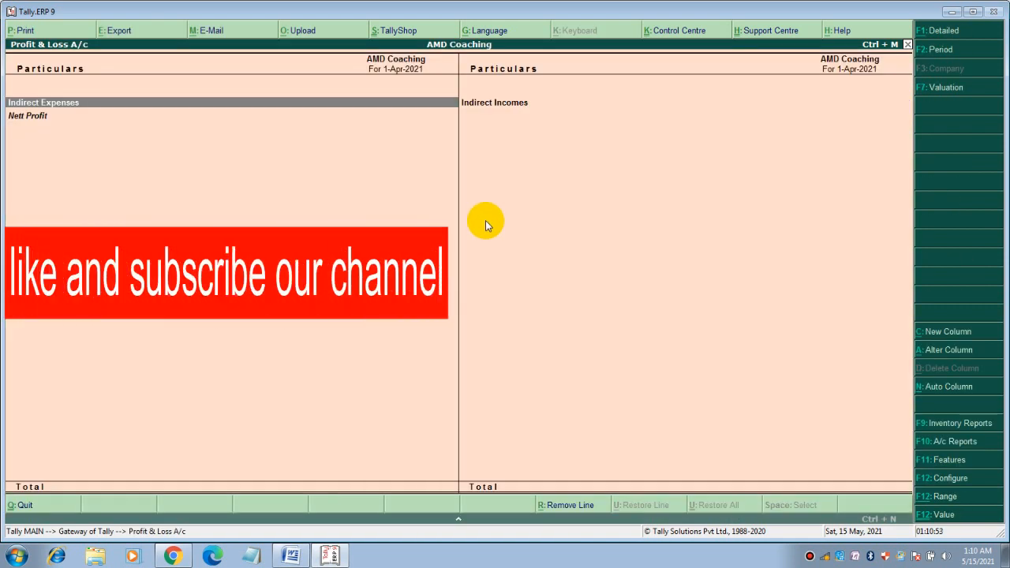
pyautogui.hotkey('alt', 'F1')
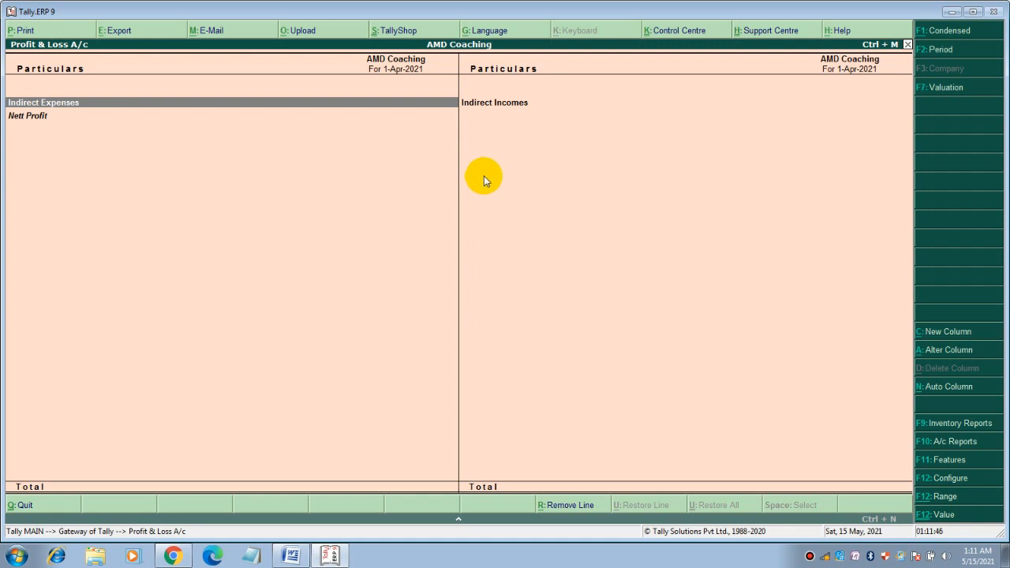
pyautogui.press('Escape')
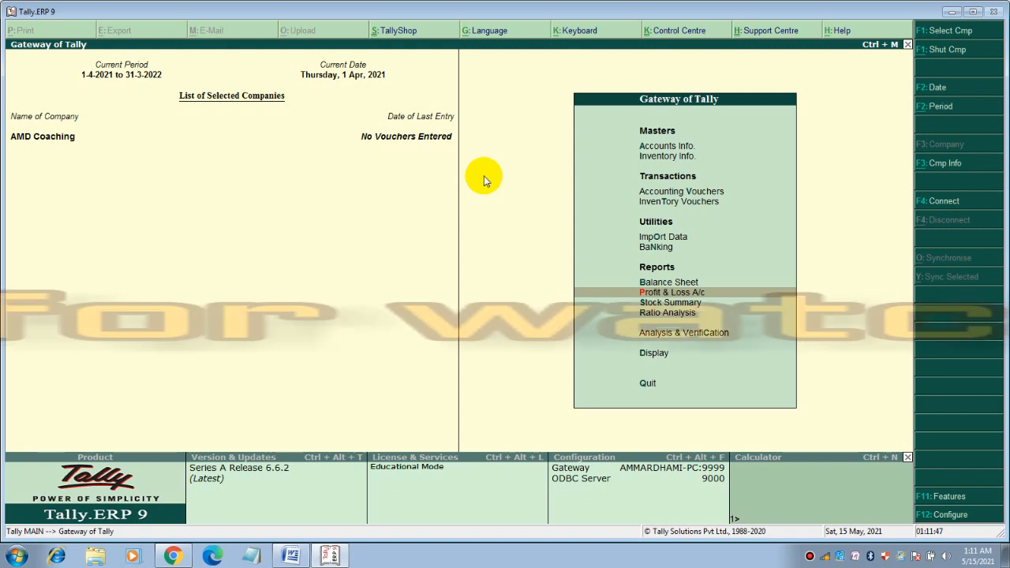
pyautogui.press('Up')
pyautogui.press('Up')
pyautogui.press('Up')
pyautogui.press('Up')
pyautogui.press('Up')
pyautogui.press('Up')
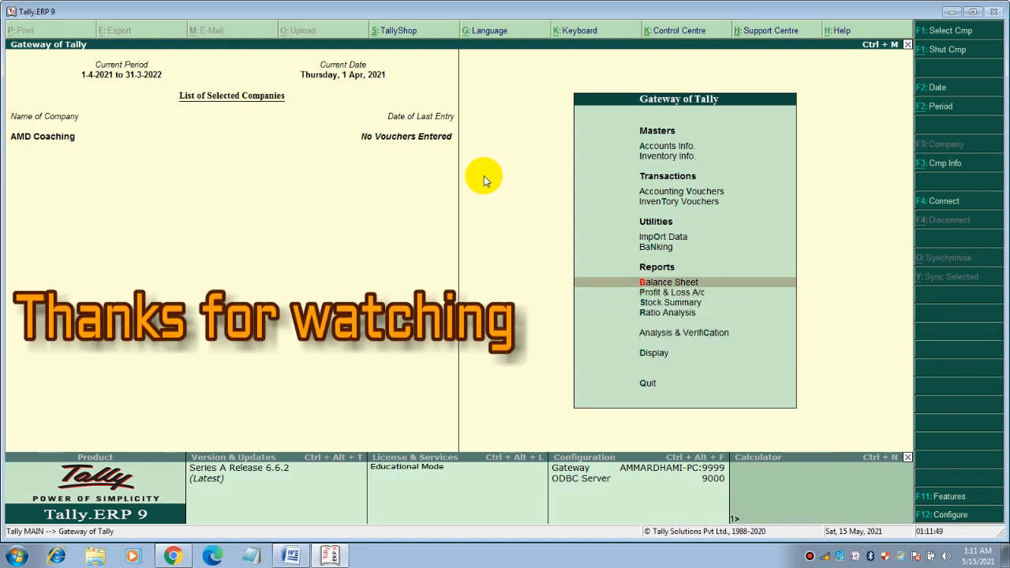
pyautogui.press('Up')
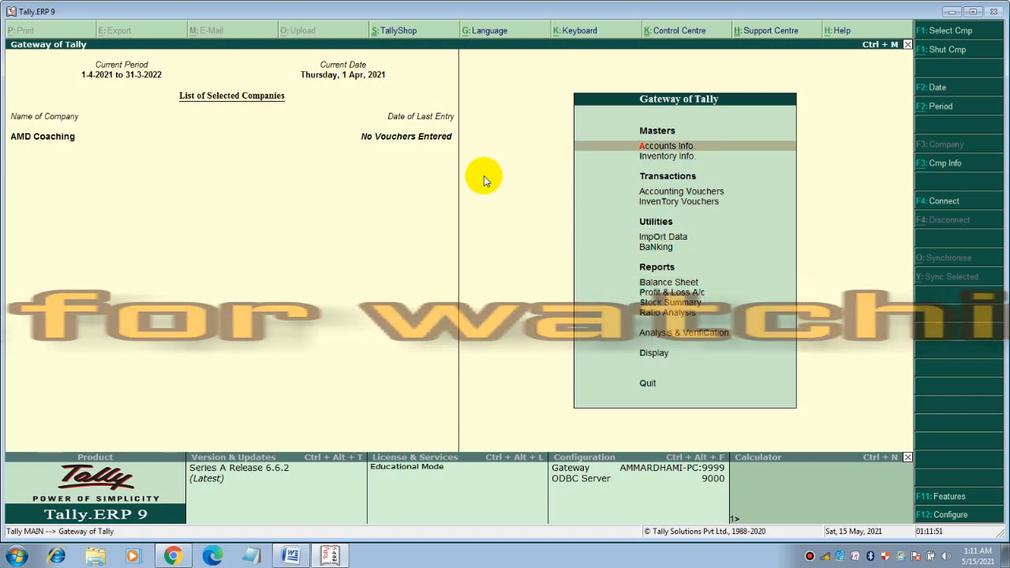
pyautogui.press('Down')
pyautogui.press('Down')
pyautogui.press('Down')
pyautogui.press('Down')
pyautogui.press('Down')
pyautogui.press('Down')
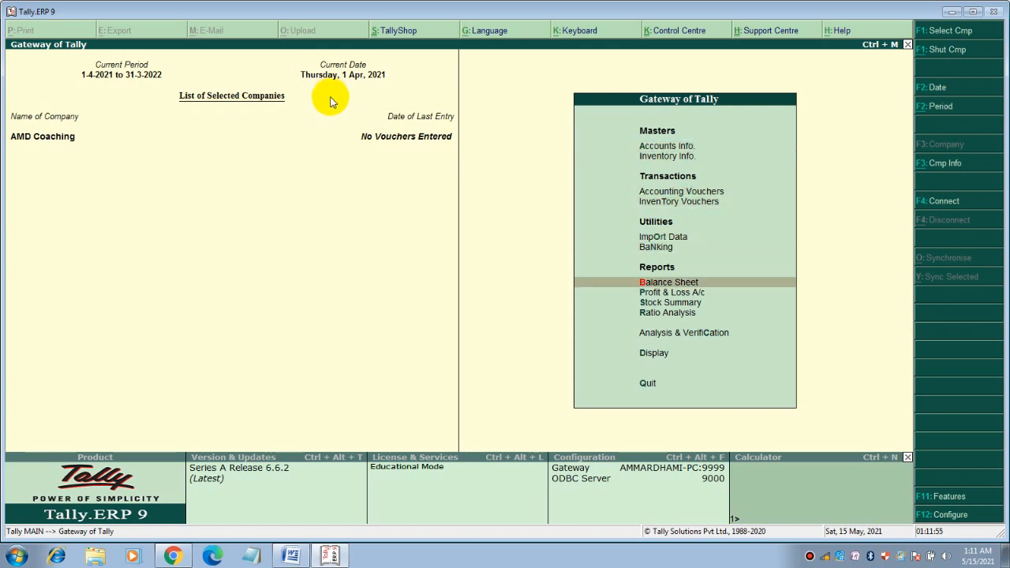
# Return to Word and scroll through the liabilities, capital, income and expense group boxes
pyautogui.click(292, 552)
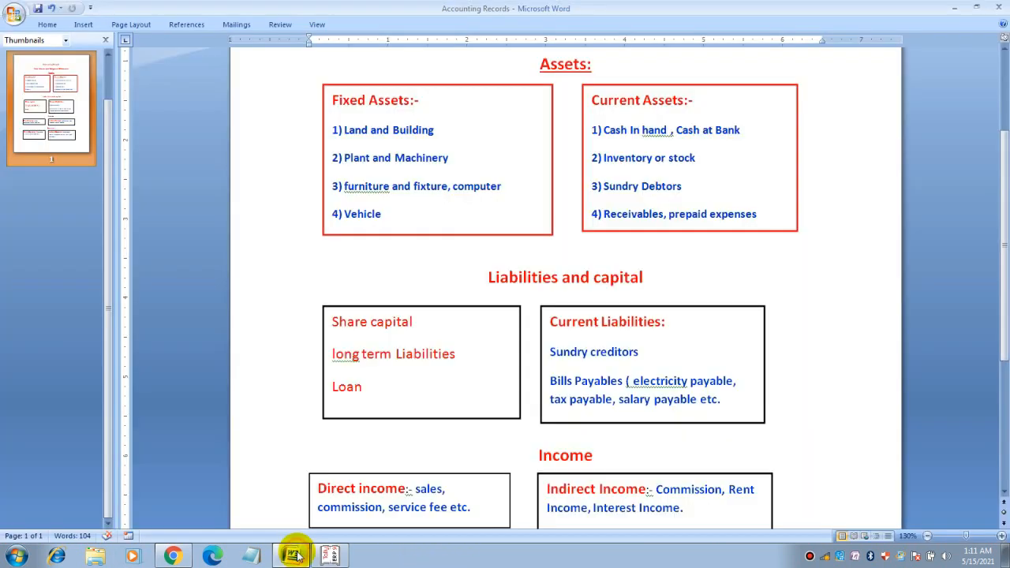
pyautogui.scroll(-4, 591, 347)
pyautogui.scroll(-1, 587, 347)
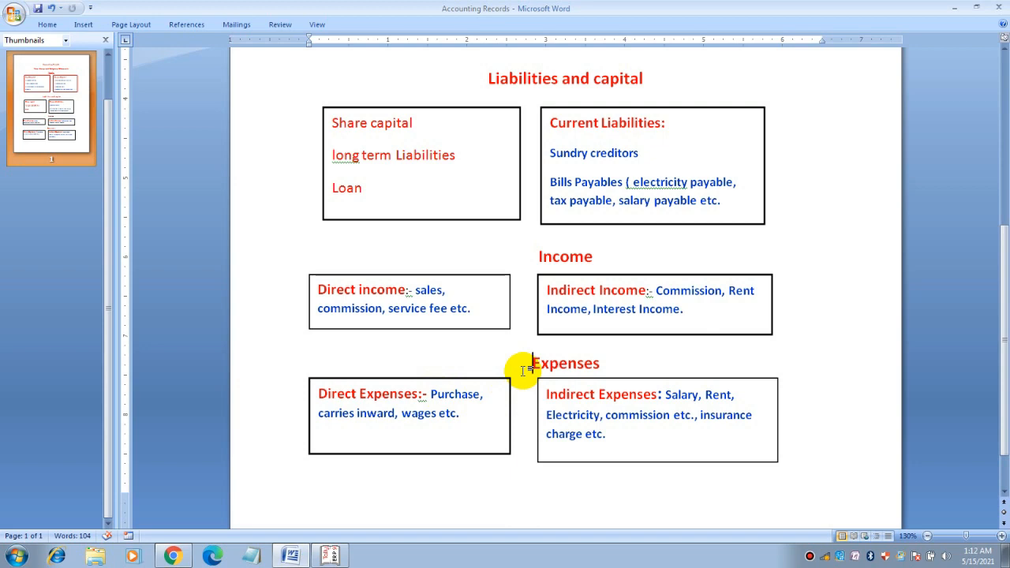
pyautogui.scroll(9, 523, 369)
pyautogui.scroll(-2, 523, 371)
pyautogui.scroll(2, 523, 371)
pyautogui.scroll(-10, 523, 369)
pyautogui.scroll(10, 523, 369)
pyautogui.scroll(-10, 523, 369)
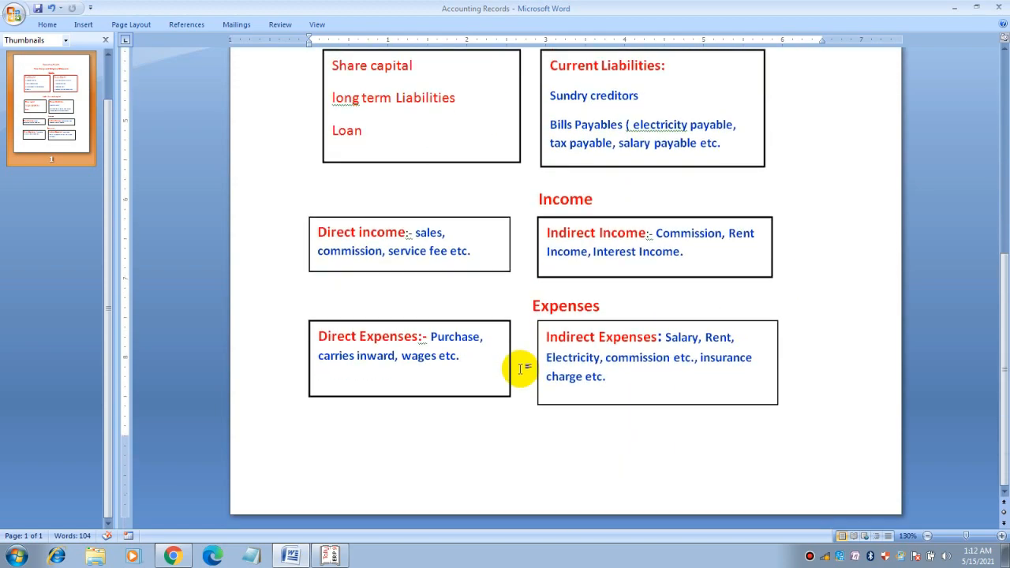
pyautogui.scroll(10, 520, 369)
pyautogui.scroll(-4, 587, 431)
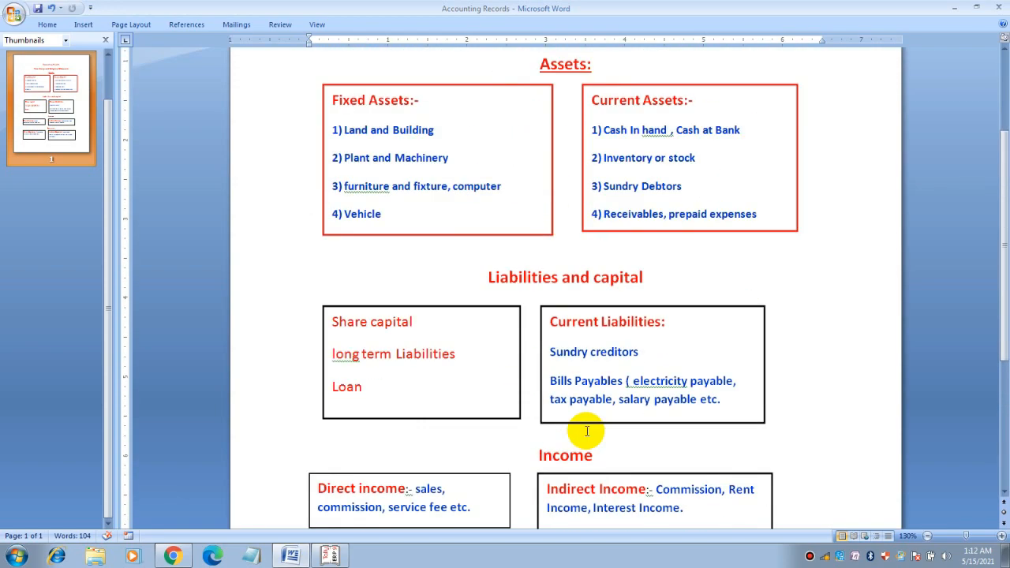
pyautogui.scroll(-4, 581, 430)
pyautogui.scroll(7, 552, 371)
pyautogui.scroll(-7, 570, 377)
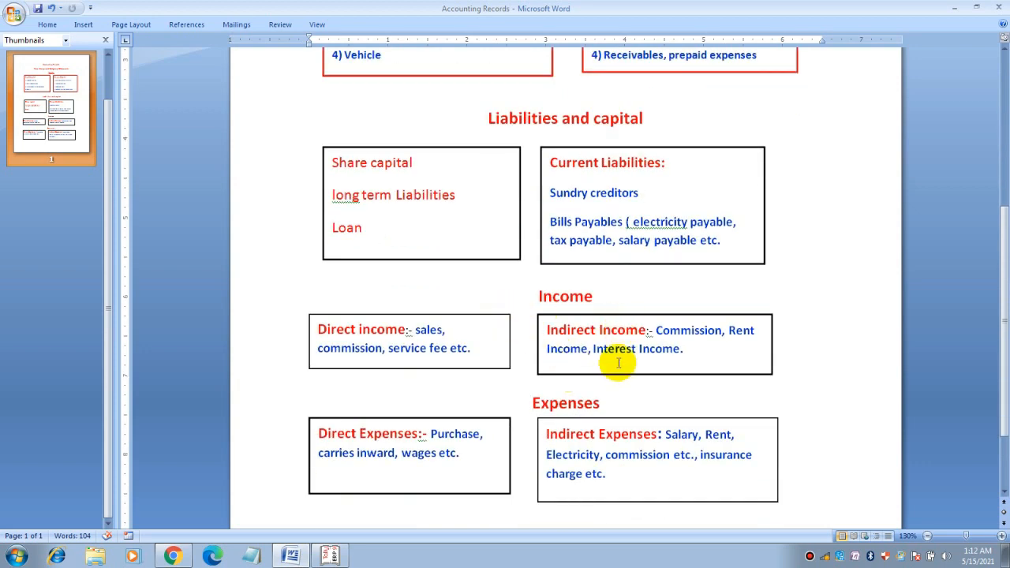
pyautogui.scroll(8, 552, 387)
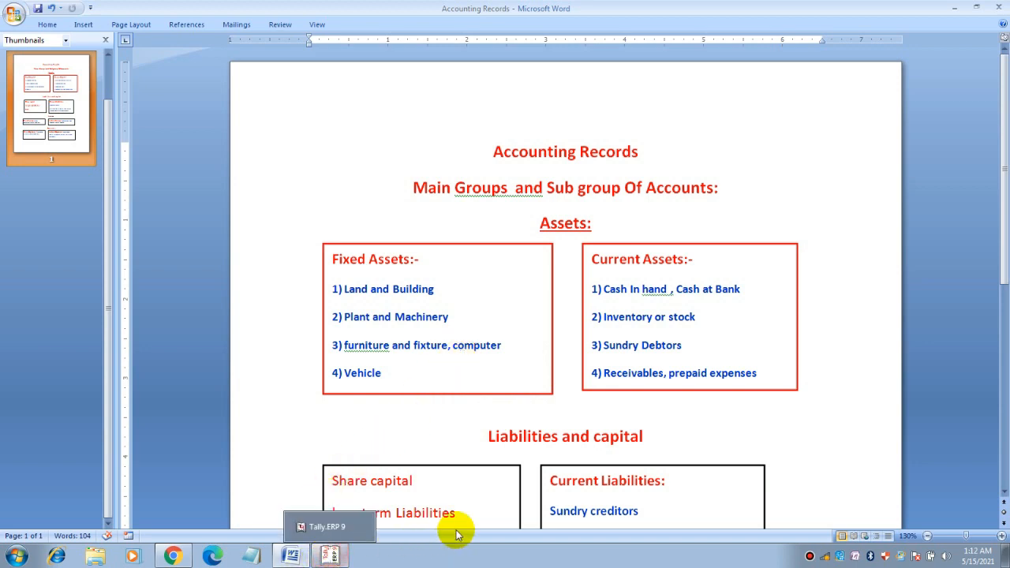
pyautogui.scroll(-3, 525, 419)
pyautogui.scroll(-3, 530, 419)
pyautogui.scroll(6, 530, 418)
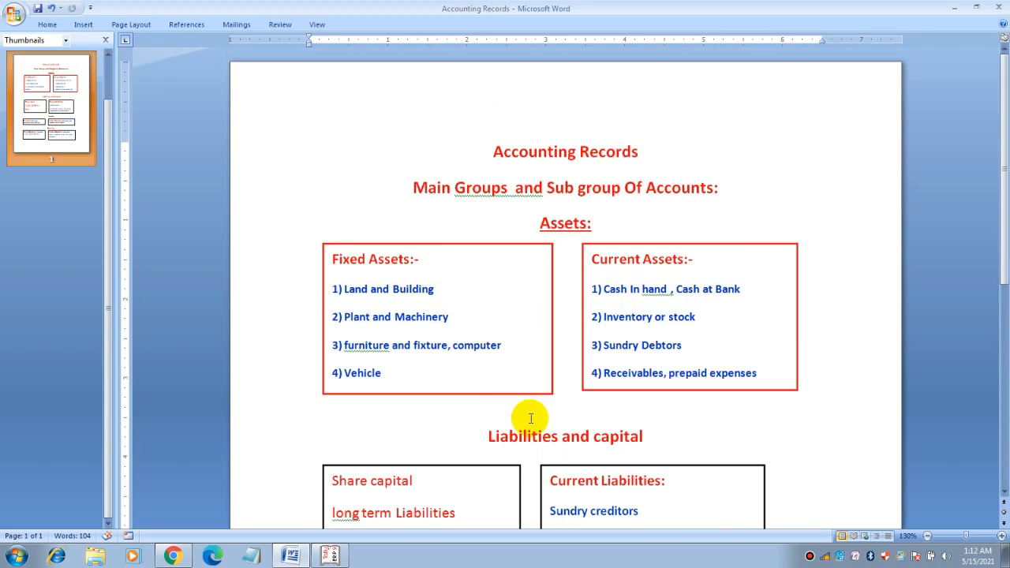
pyautogui.scroll(-8, 530, 418)
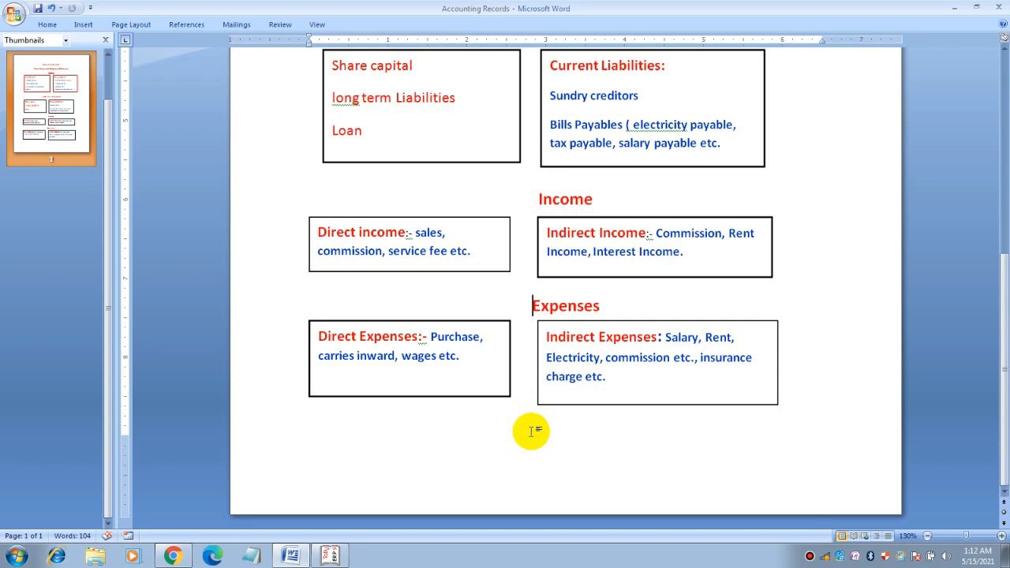
pyautogui.scroll(10, 531, 431)
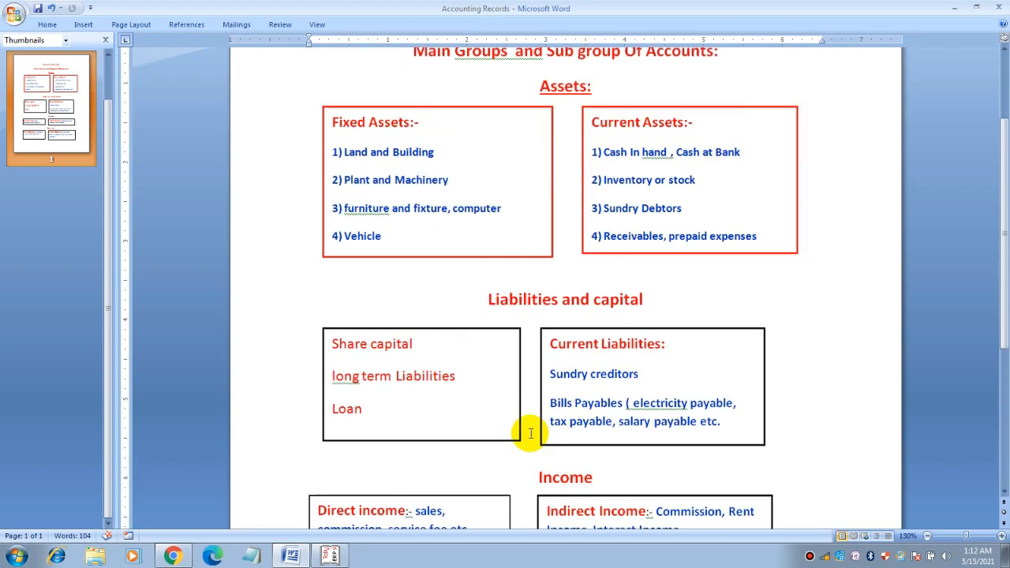
pyautogui.scroll(-10, 529, 434)
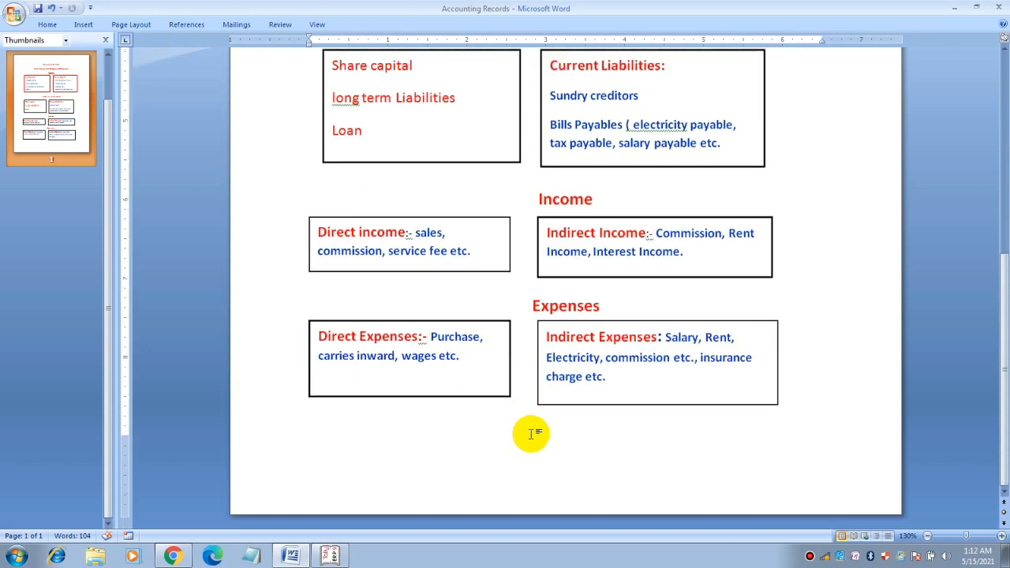
pyautogui.scroll(5, 532, 434)
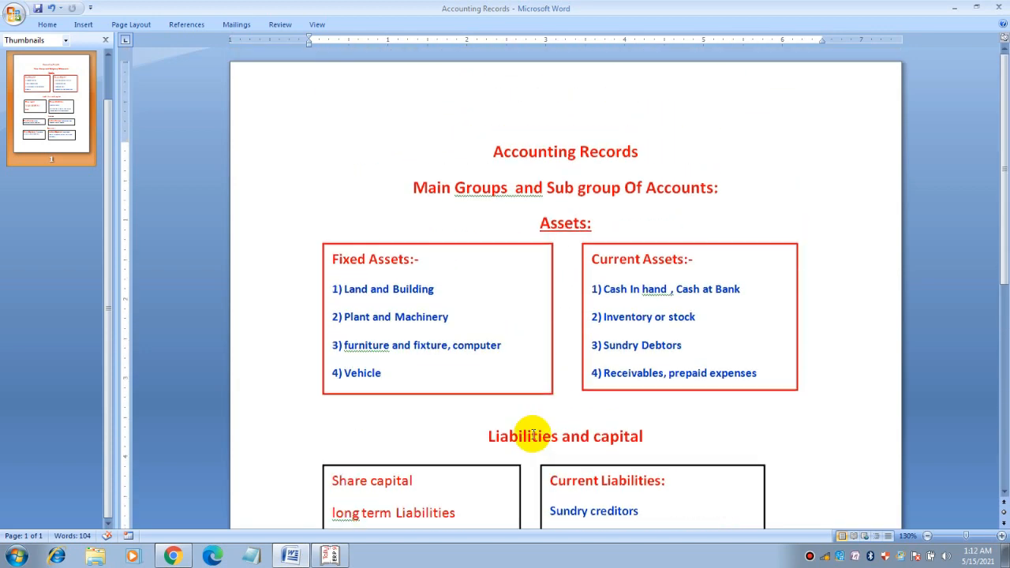
pyautogui.scroll(-3, 505, 466)
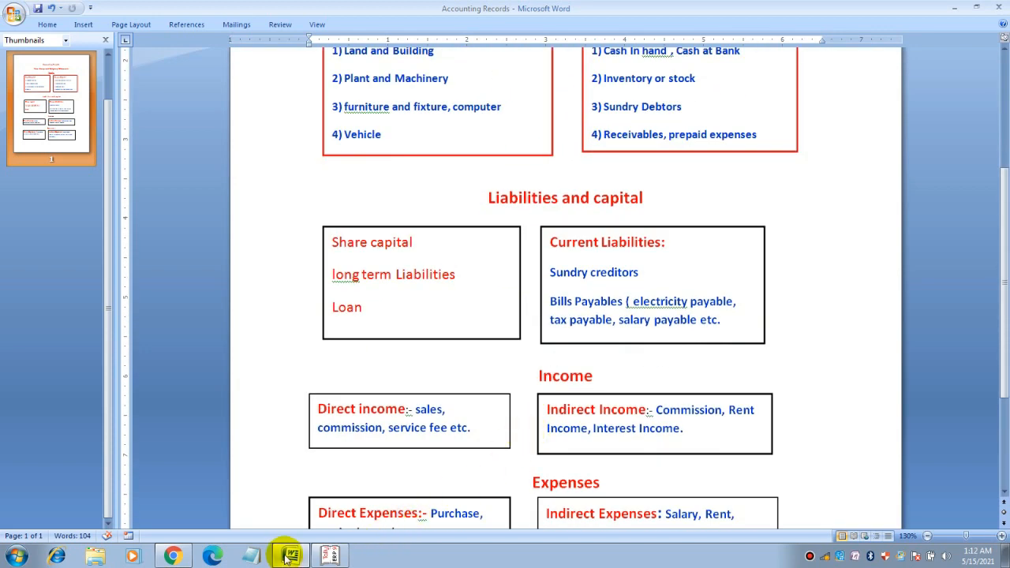
# Minimize Word and quit Tally.ERP 9 from Gateway of Tally
pyautogui.click(953, 8)
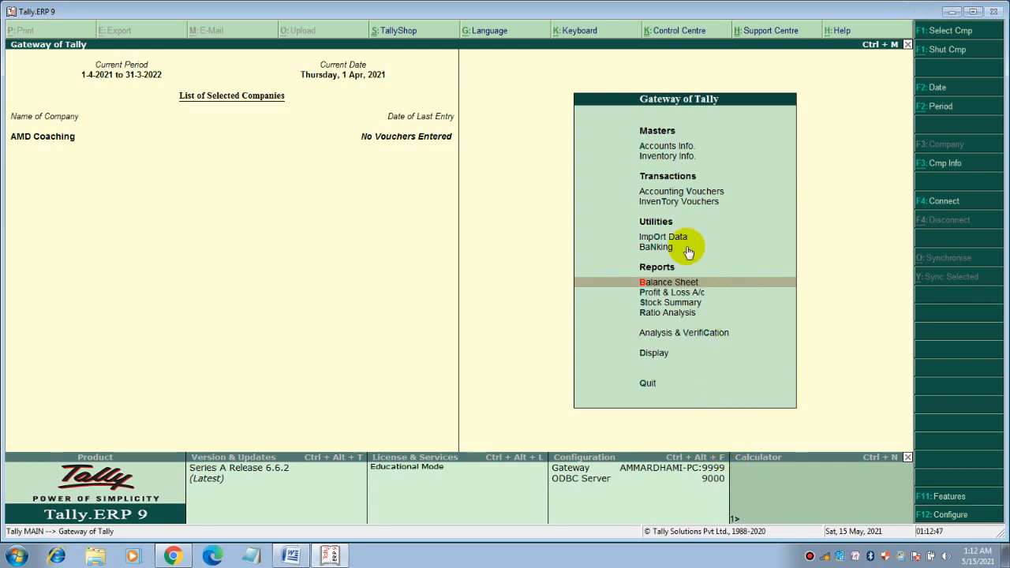
pyautogui.press('Escape')
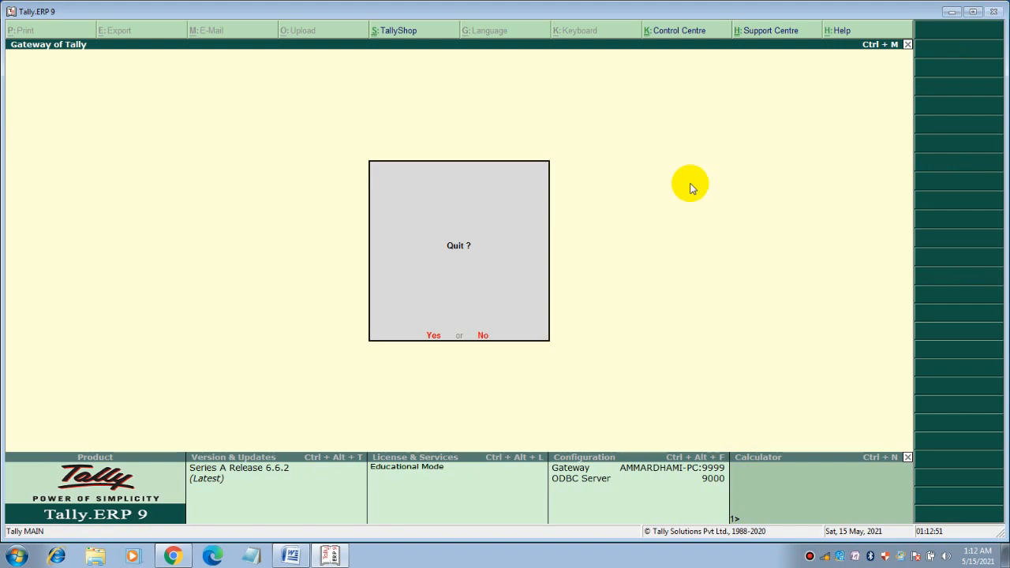
pyautogui.press('Return')
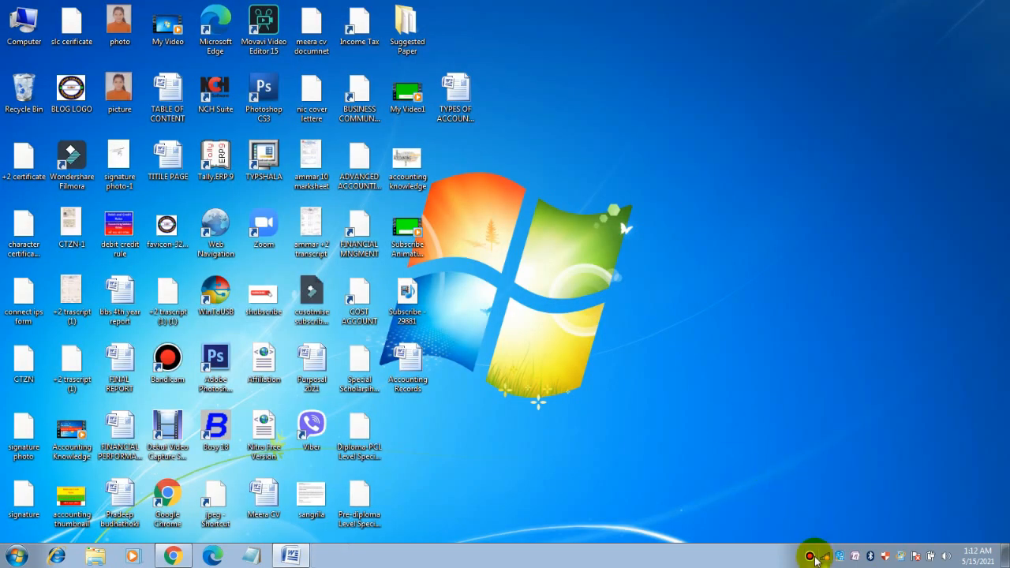
pyautogui.click(811, 554)
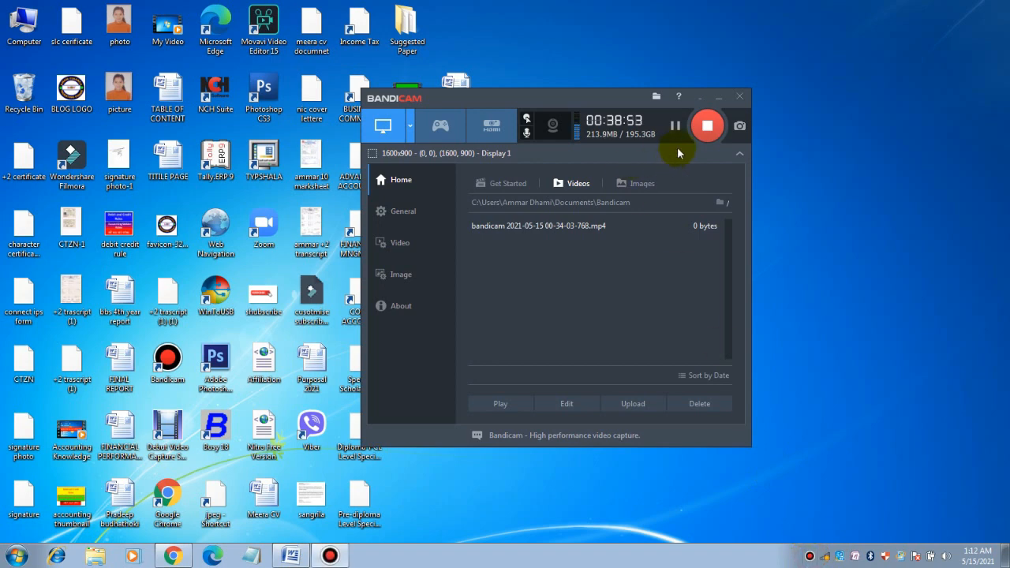